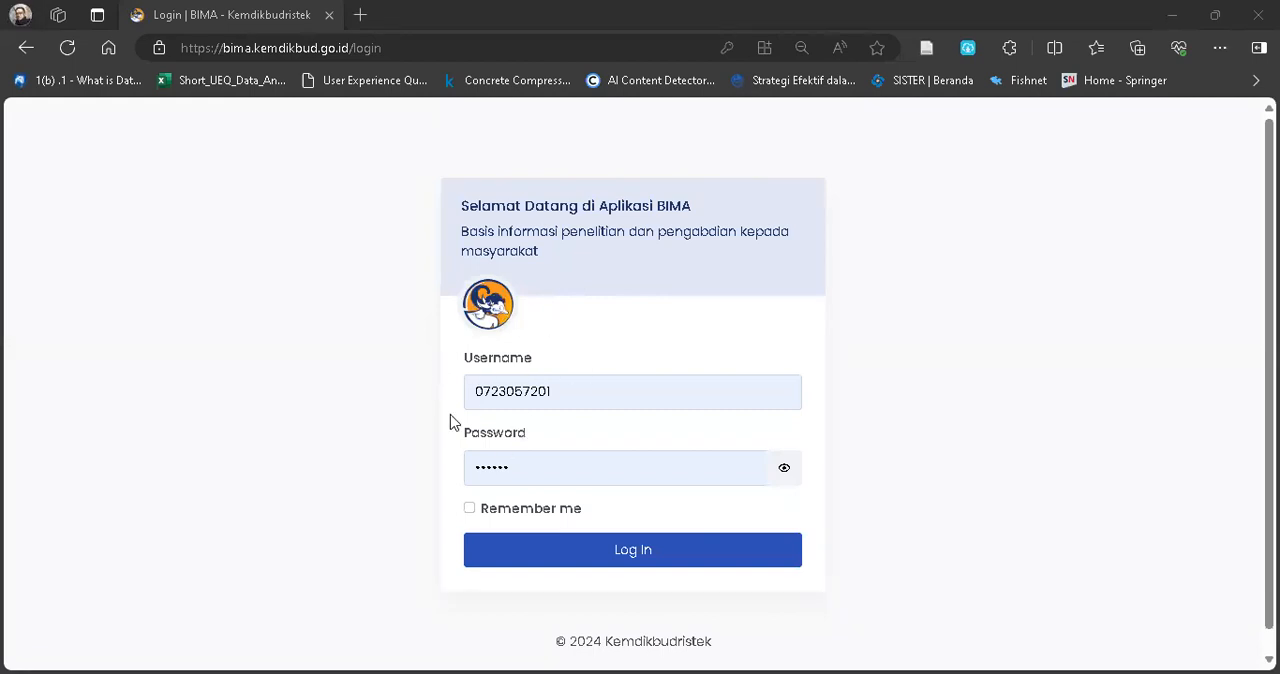
# Log in to BIMA with the filled-in credentials and open the new community service proposals list (Pengabdian, Usulan Baru).
pyautogui.click(628, 552)
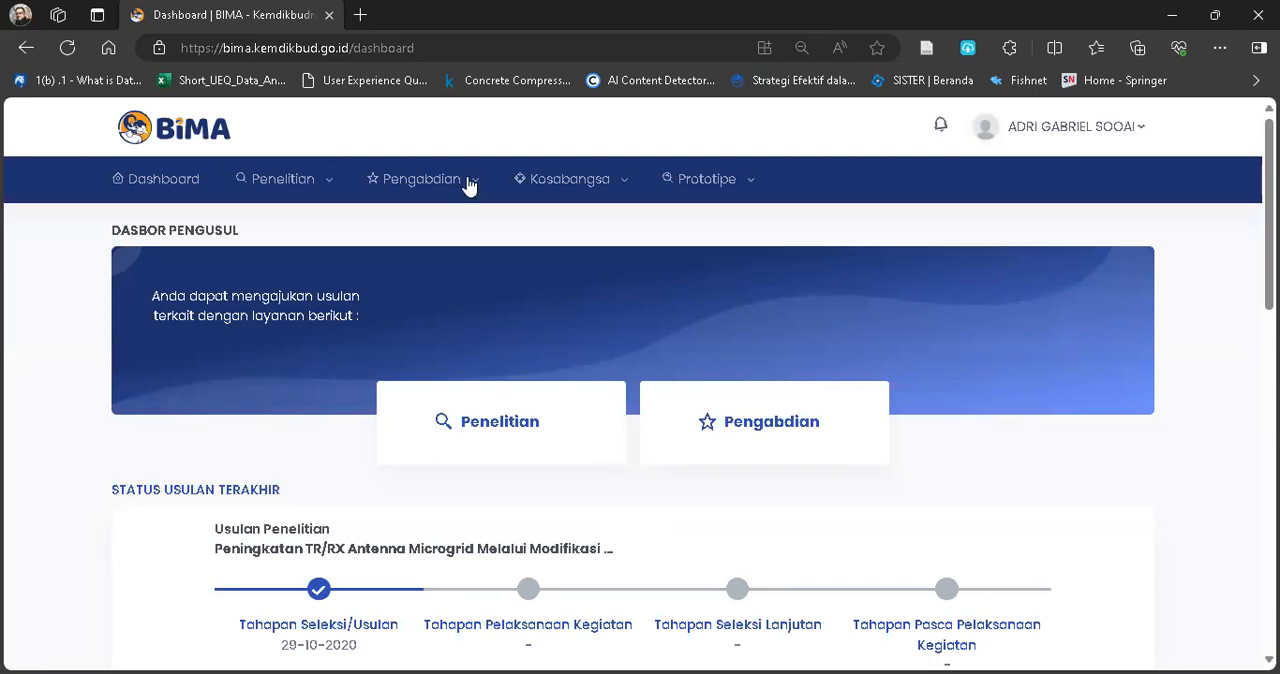
pyautogui.moveTo(472, 186)
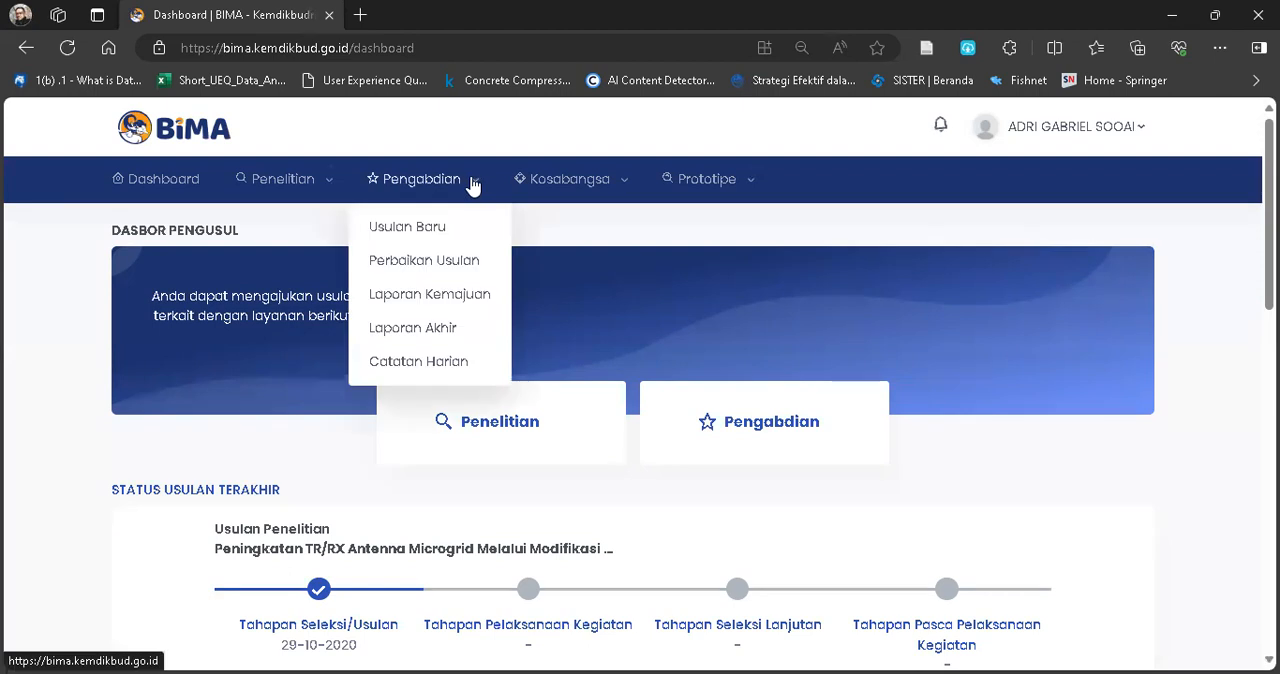
pyautogui.click(420, 229)
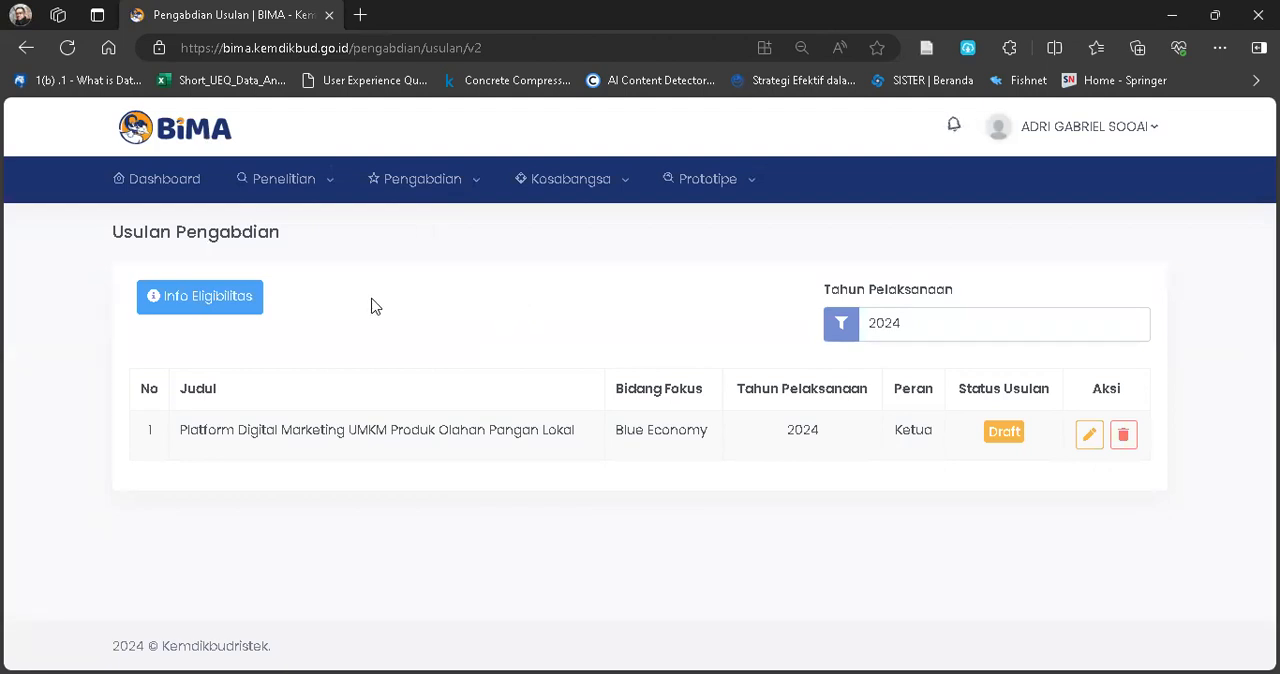
# Review the Info Eligibilitas details for community service proposals, including the ongoing activities section, and close them.
pyautogui.click(229, 302)
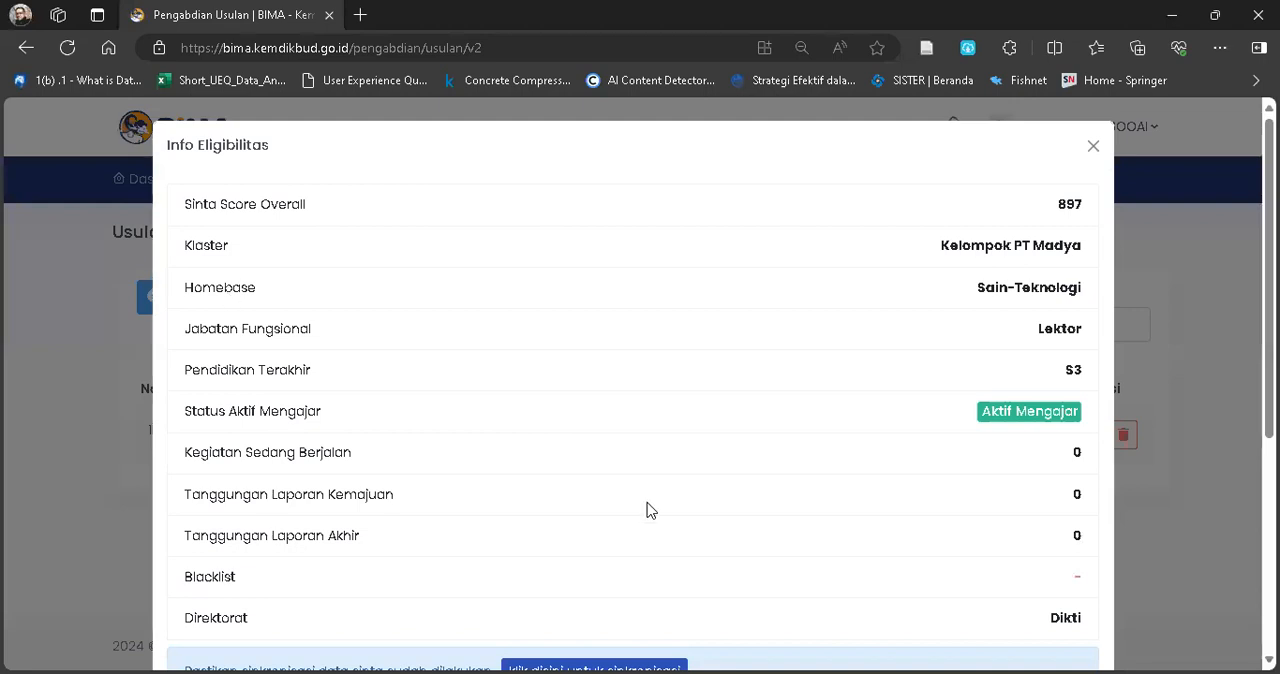
pyautogui.scroll(-4, 646, 510)
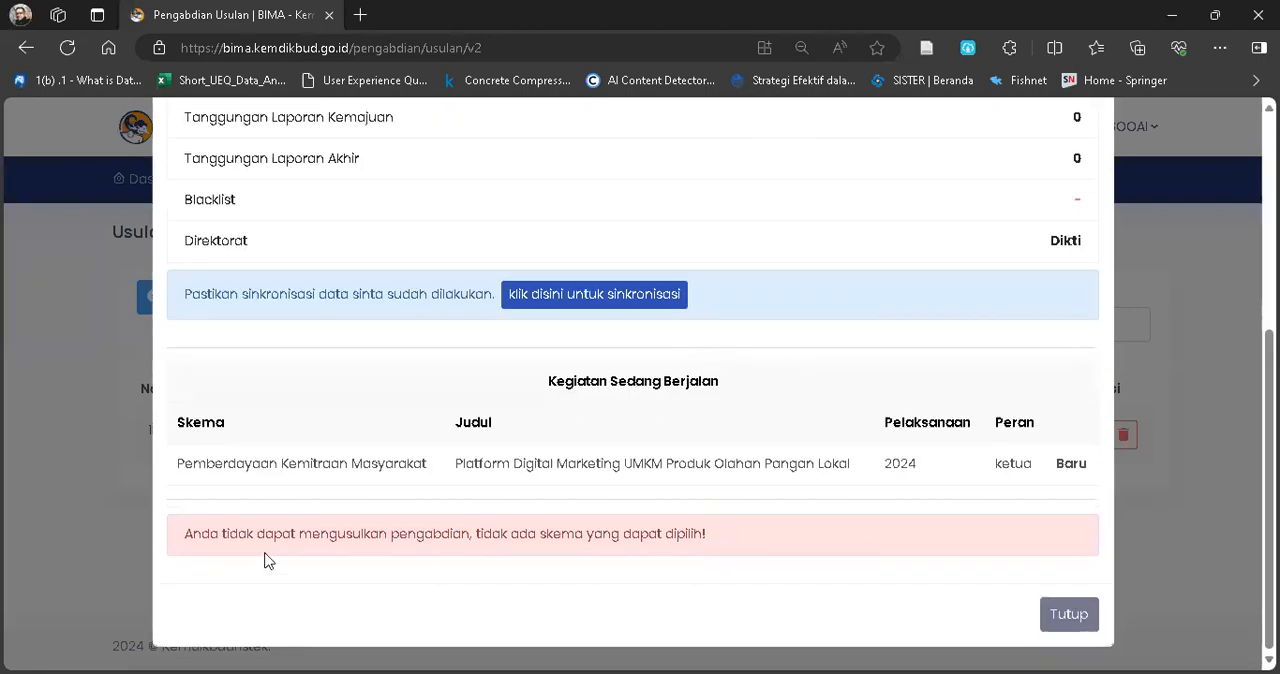
pyautogui.scroll(3, 428, 567)
pyautogui.scroll(-2, 428, 567)
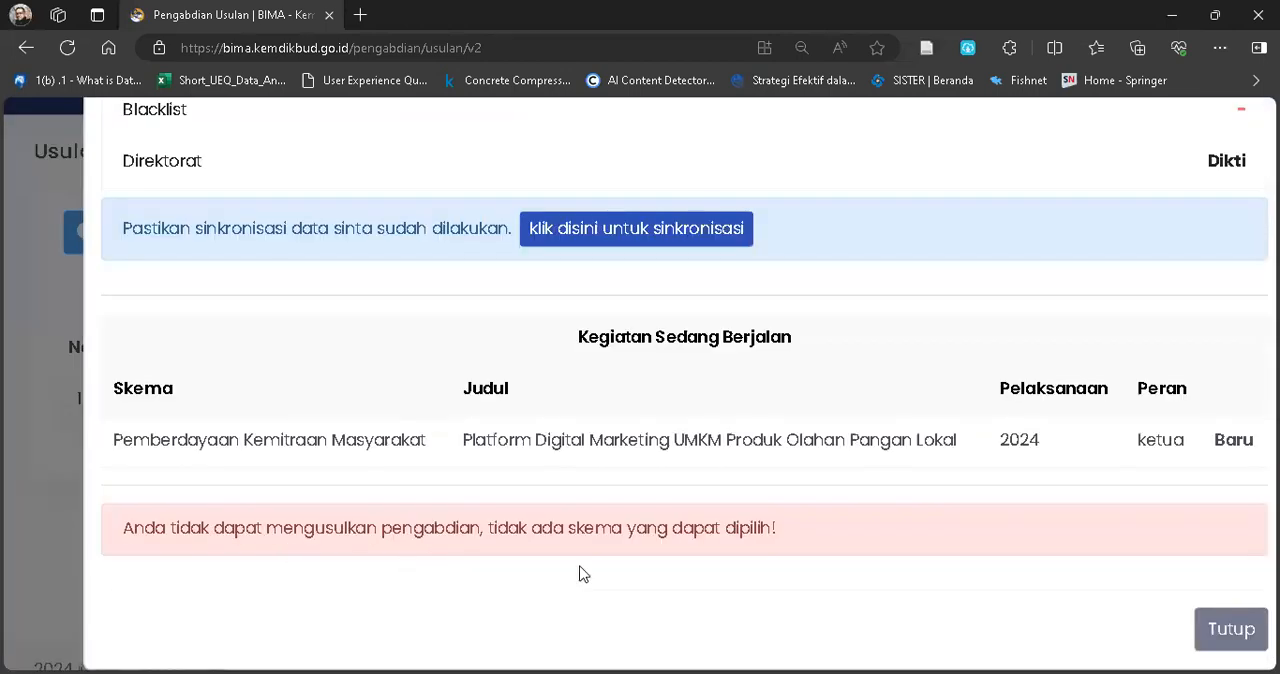
pyautogui.scroll(-2, 583, 573)
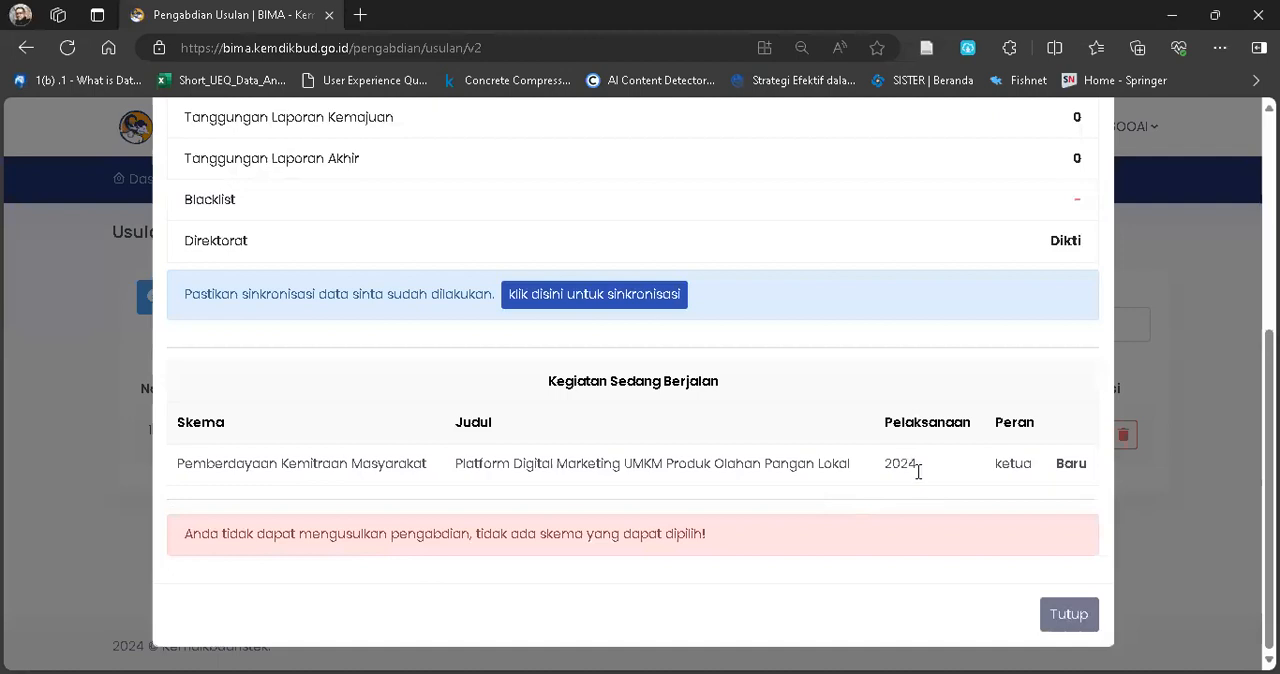
pyautogui.click(1066, 614)
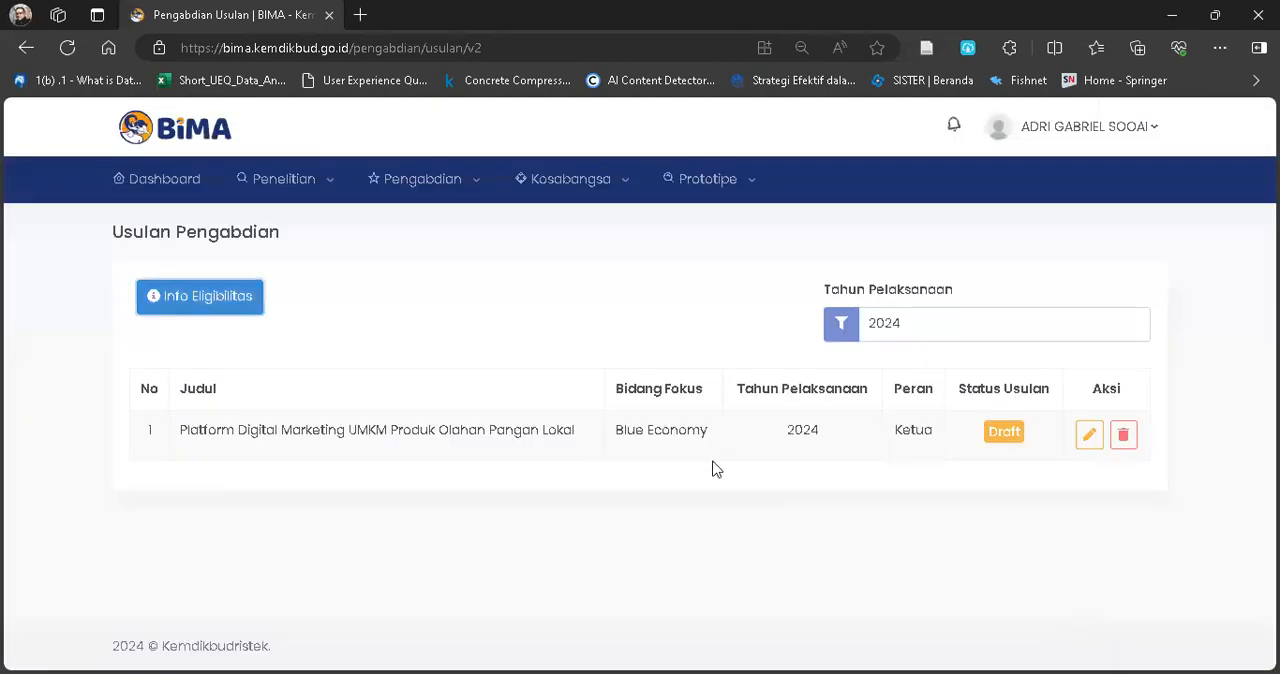
# Open the draft proposal "Platform Digital Marketing UMKM Produk Olahan Pangan Lokal" for editing at its Identitas Pengabdian section.
pyautogui.click(1090, 440)
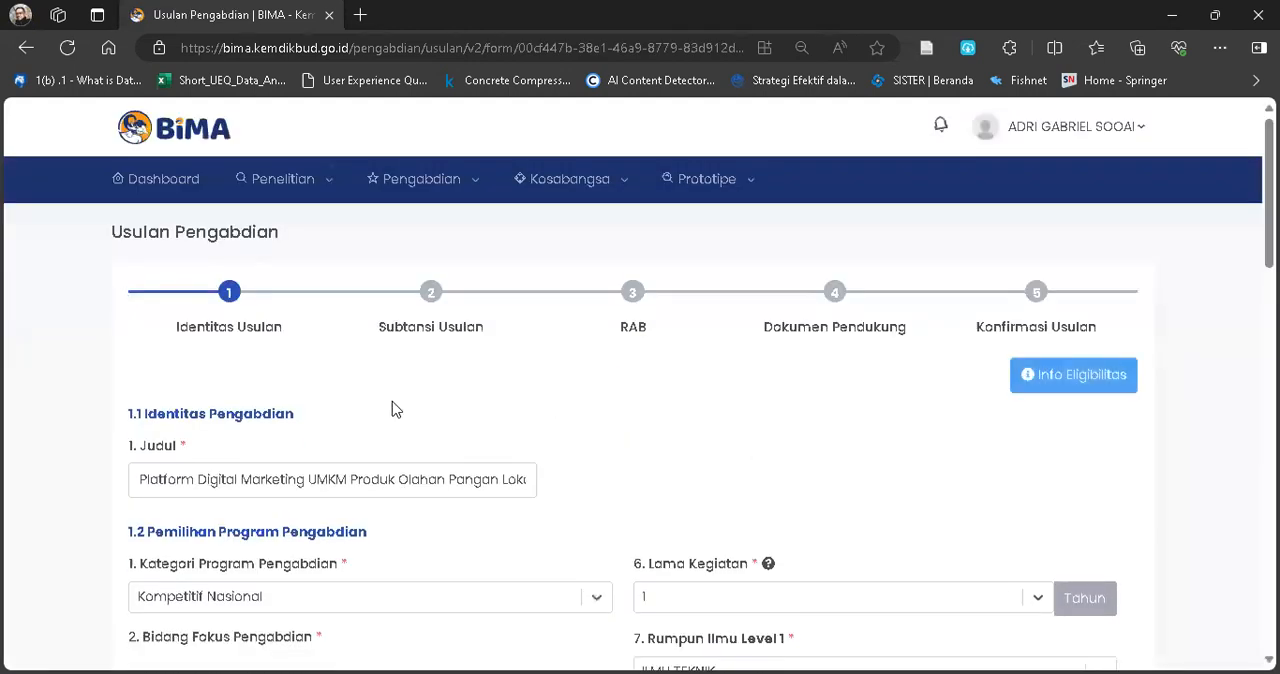
pyautogui.keyDown('ctrl'); pyautogui.scroll(2, 350, 527); pyautogui.keyUp('ctrl')
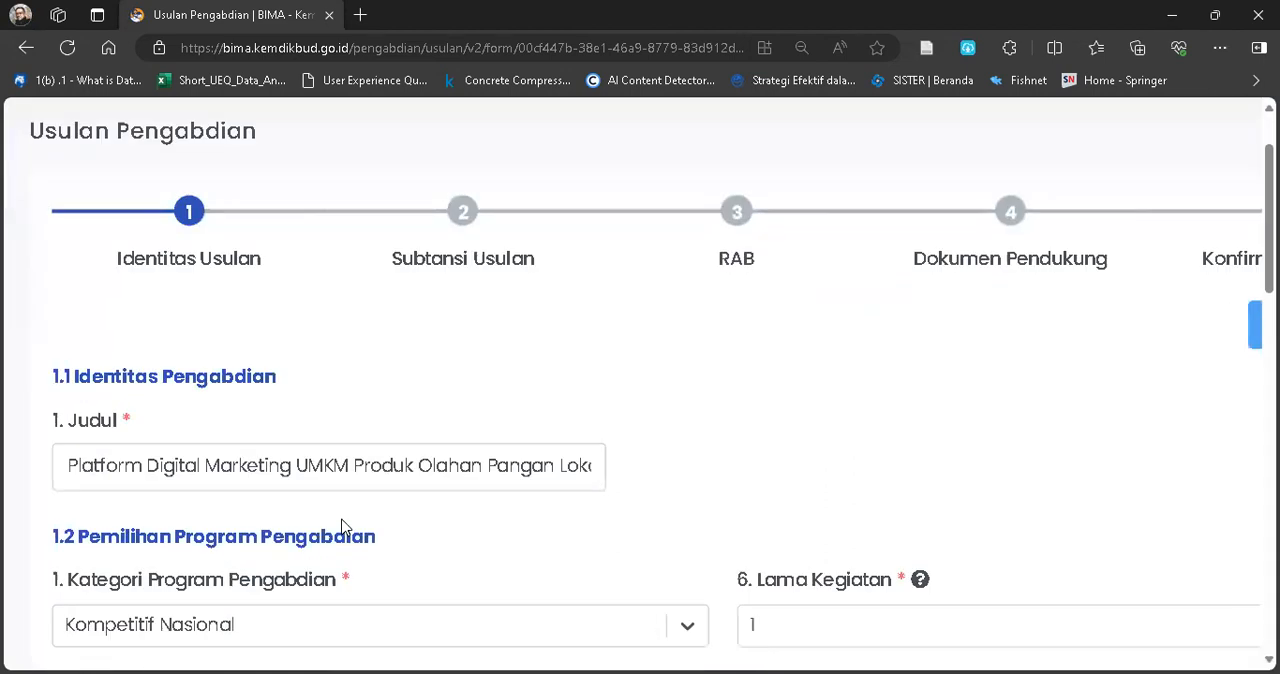
pyautogui.hscroll(-1, 342, 527)
pyautogui.scroll(-1, 342, 527)
pyautogui.scroll(-1, 457, 477)
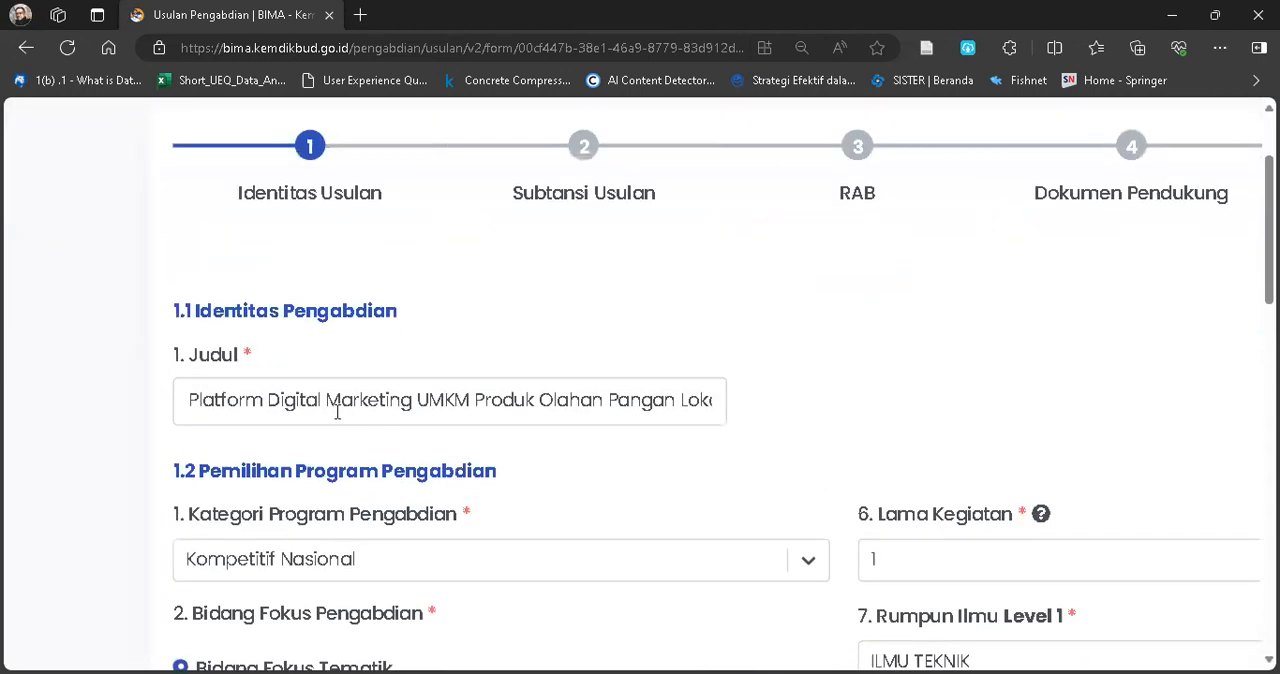
pyautogui.keyDown('ctrl'); pyautogui.scroll(2, 337, 410); pyautogui.keyUp('ctrl')
pyautogui.scroll(-1, 337, 410)
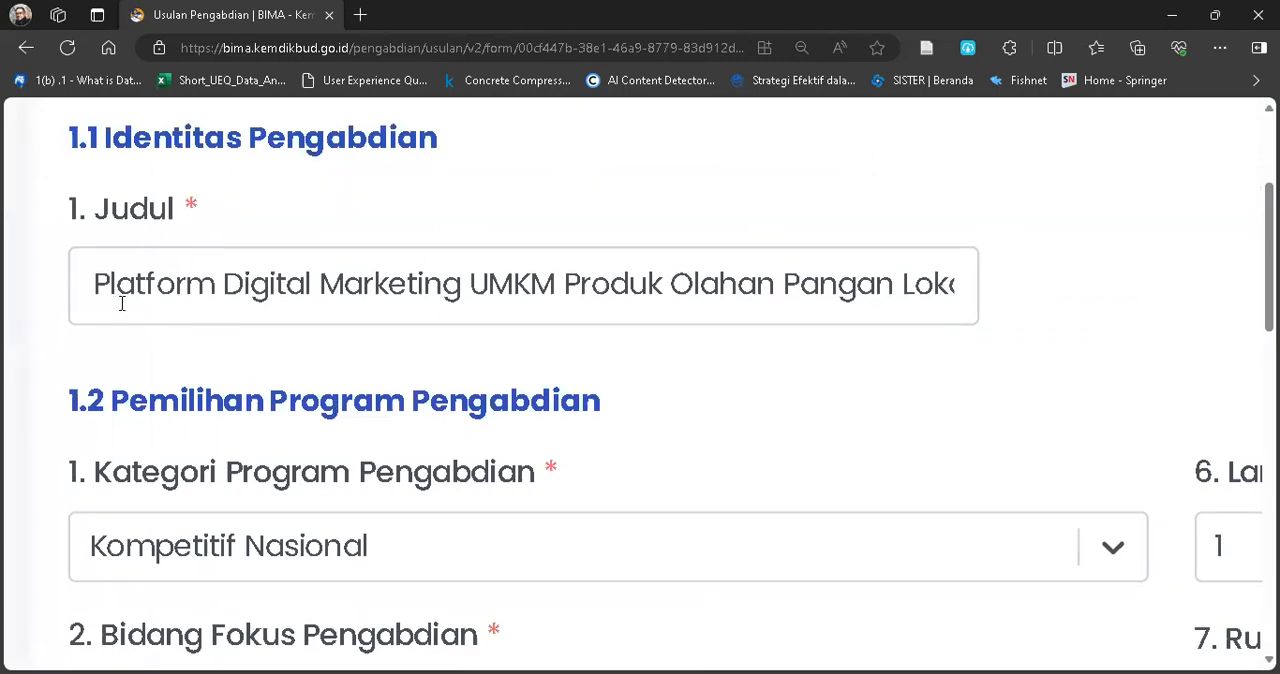
# Read through the full proposal title in the Judul field without changing it.
pyautogui.click(178, 303)
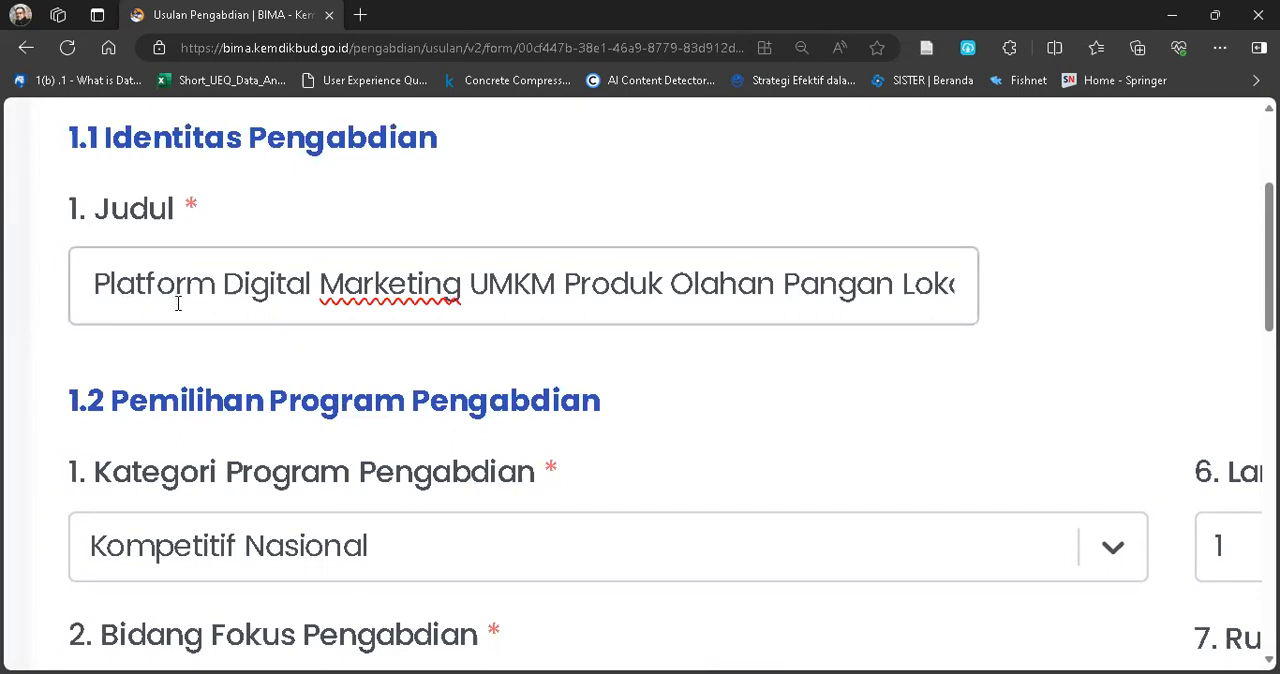
pyautogui.press('Right')
pyautogui.press('Right')
pyautogui.press('Right')
pyautogui.press('Right')
pyautogui.press('Right')
pyautogui.press('Right')
pyautogui.press('Right')
pyautogui.press('Right')
pyautogui.press('Right')
pyautogui.press('Right')
pyautogui.press('Right')
pyautogui.press('Right')
pyautogui.press('Right')
pyautogui.press('Right')
pyautogui.press('Right')
pyautogui.press('Right')
pyautogui.press('Right')
pyautogui.press('Right')
pyautogui.press('Right')
pyautogui.press('Right')
pyautogui.press('Right')
pyautogui.press('Right')
pyautogui.press('Right')
pyautogui.press('Right')
pyautogui.press('Right')
pyautogui.press('Right')
pyautogui.press('Right')
pyautogui.press('Right')
pyautogui.press('Right')
pyautogui.press('Right')
pyautogui.press('Right')
pyautogui.press('Right')
pyautogui.press('Right')
pyautogui.press('Right')
pyautogui.press('Right')
pyautogui.press('Right')
pyautogui.press('Right')
pyautogui.press('Right')
pyautogui.press('Right')
pyautogui.press('Right')
pyautogui.press('Right')
pyautogui.press('Right')
pyautogui.press('Right')
pyautogui.press('Right')
pyautogui.press('Right')
pyautogui.press('Right')
pyautogui.press('Right')
pyautogui.press('Right')
pyautogui.press('Right')
pyautogui.press('Right')
pyautogui.press('Left')
pyautogui.press('Left')
pyautogui.press('Left')
pyautogui.press('Left')
pyautogui.press('Left')
pyautogui.press('Left')
pyautogui.press('Left')
pyautogui.press('Left')
pyautogui.press('Left')
pyautogui.press('Left')
pyautogui.press('Left')
pyautogui.press('Left')
pyautogui.press('Left')
pyautogui.press('Left')
pyautogui.press('Left')
pyautogui.press('Left')
pyautogui.press('Left')
pyautogui.press('Left')
pyautogui.press('Left')
pyautogui.press('Left')
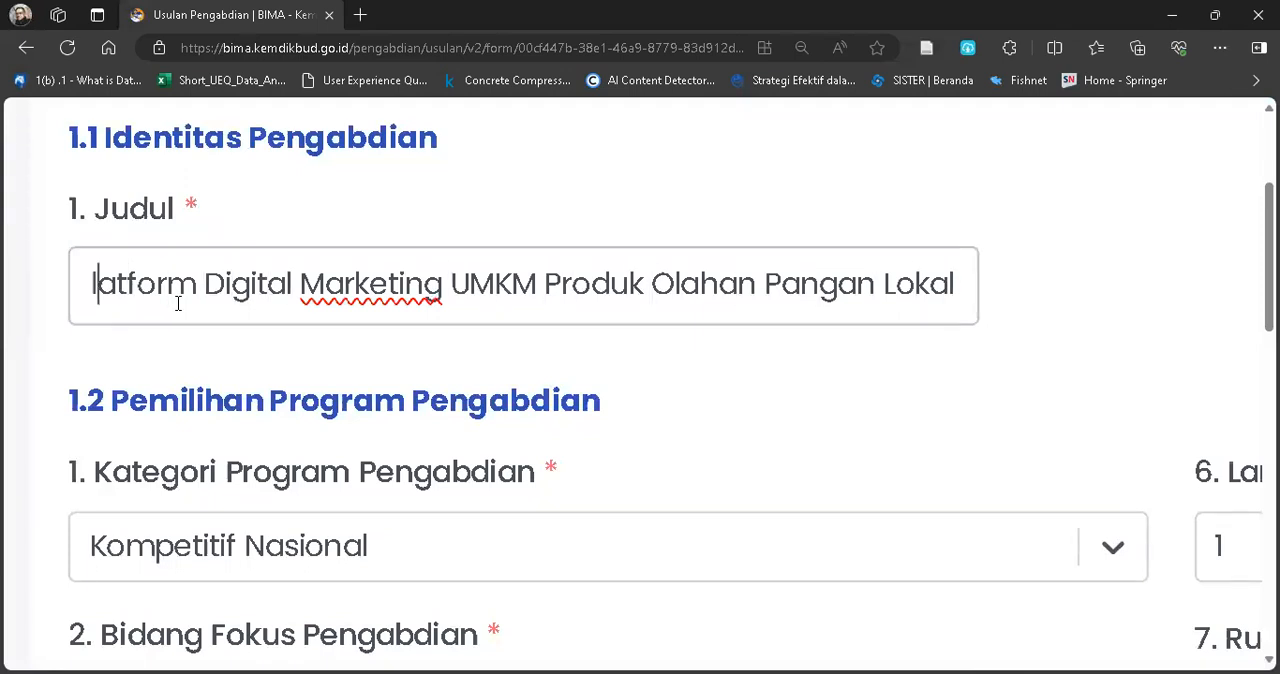
pyautogui.press('Left')
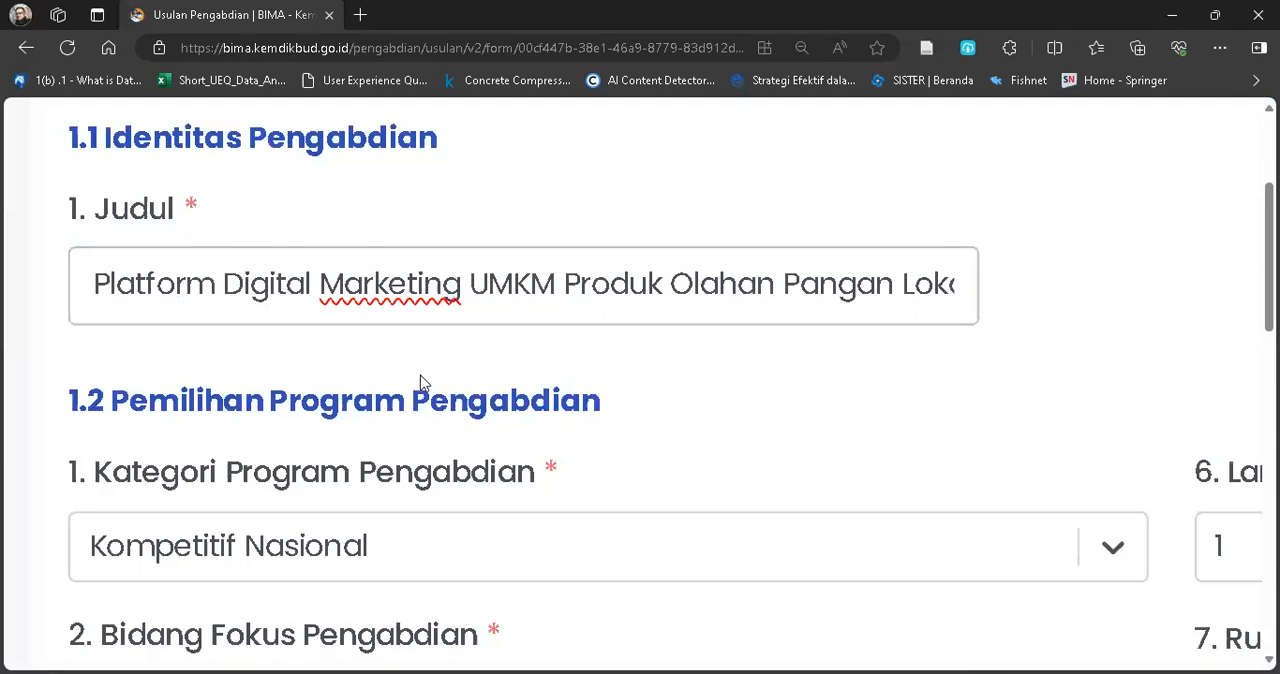
pyautogui.scroll(-1, 453, 398)
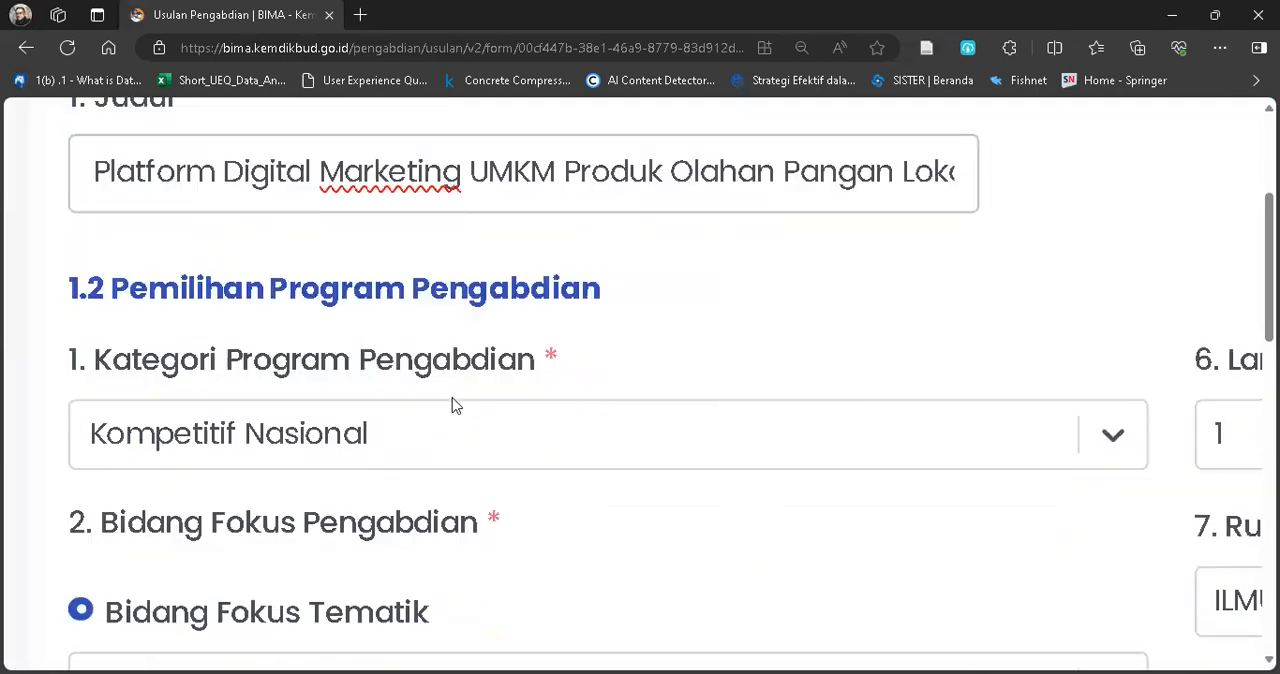
pyautogui.click(563, 200)
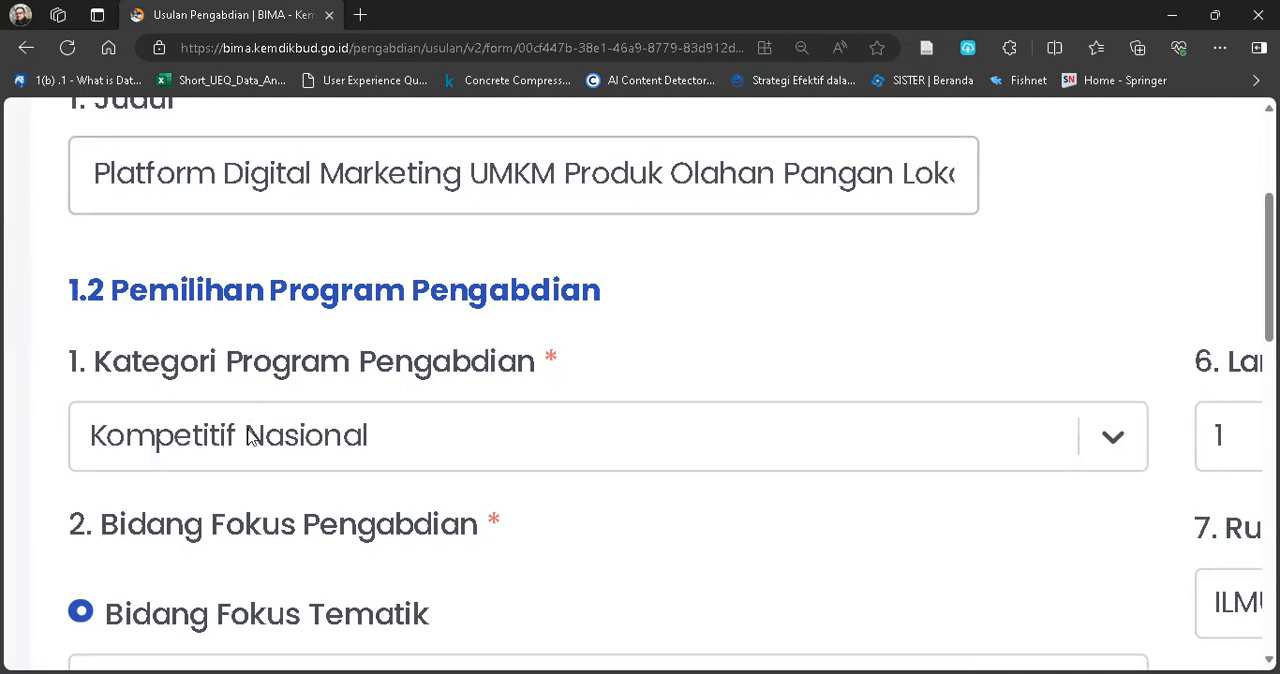
# Examine the program category and the available Bidang Fokus Tematik options, leaving the selection as it is.
pyautogui.scroll(-2, 385, 444)
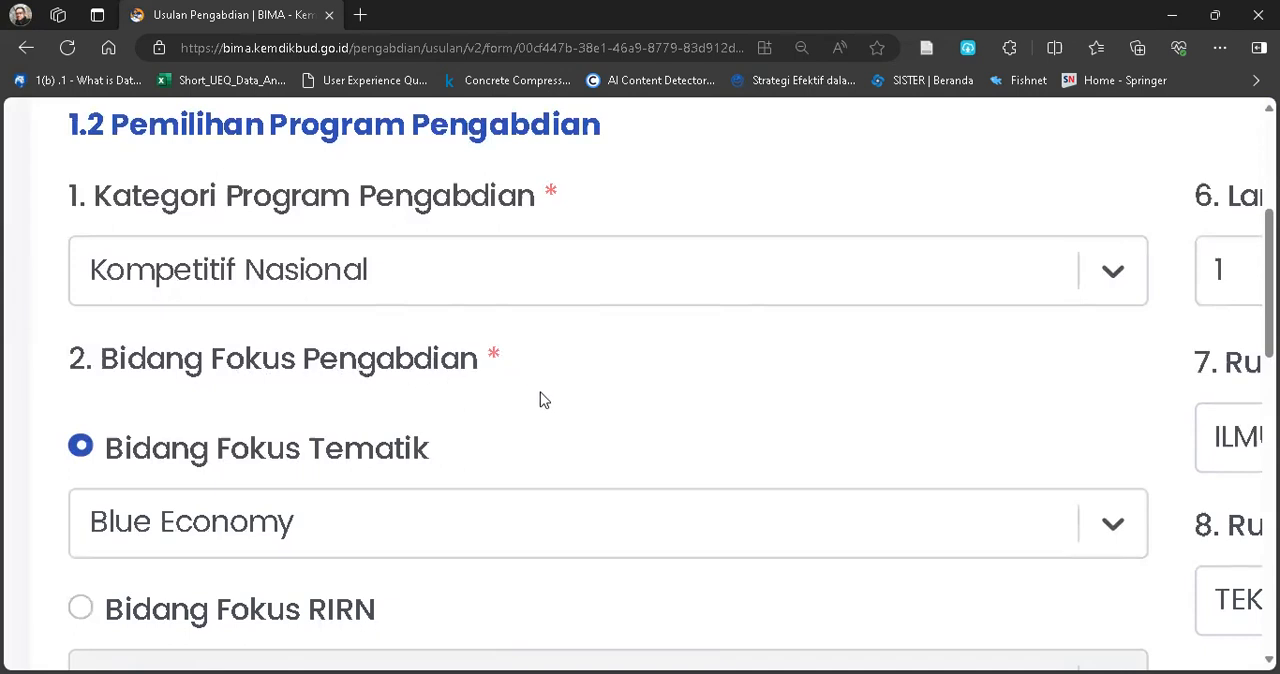
pyautogui.scroll(-2, 477, 444)
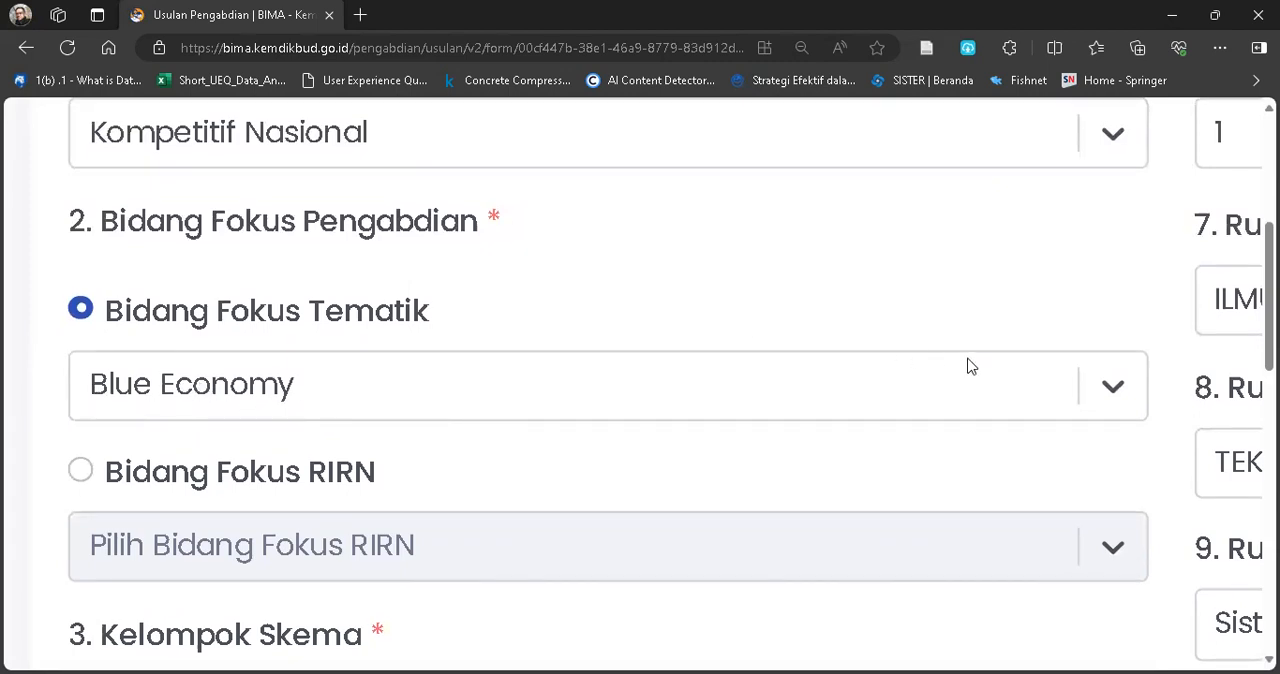
pyautogui.scroll(-1, 868, 354)
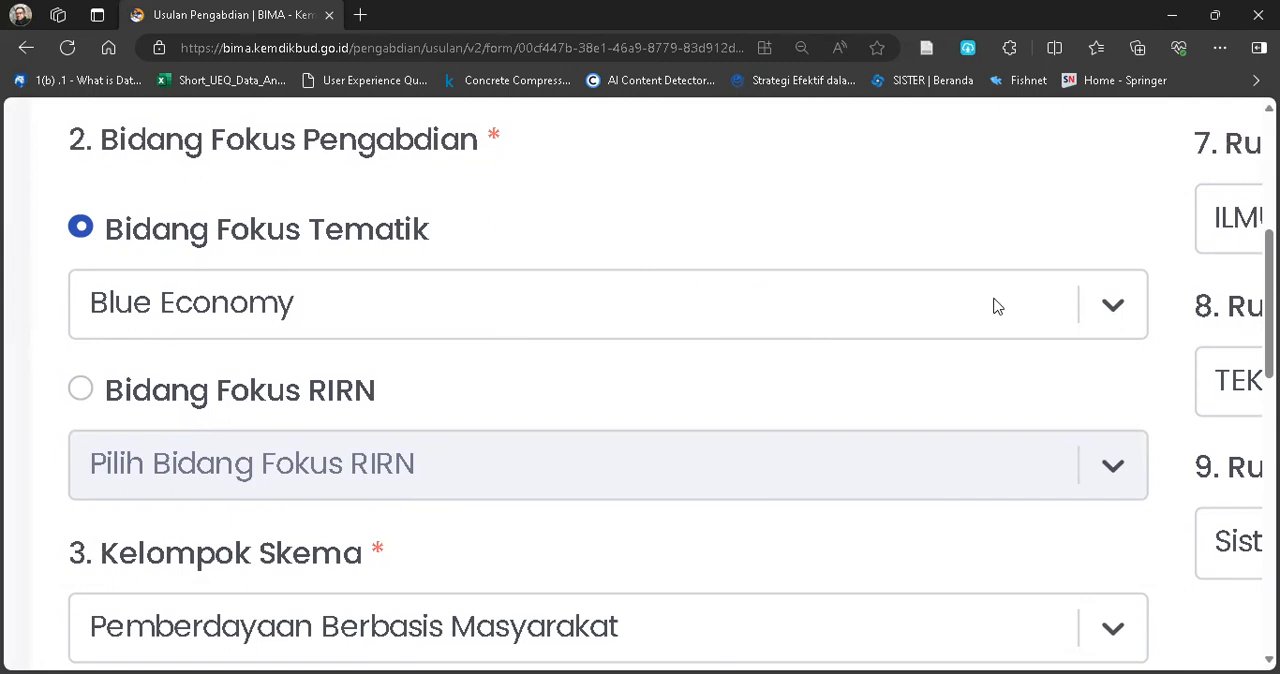
pyautogui.click(1102, 310)
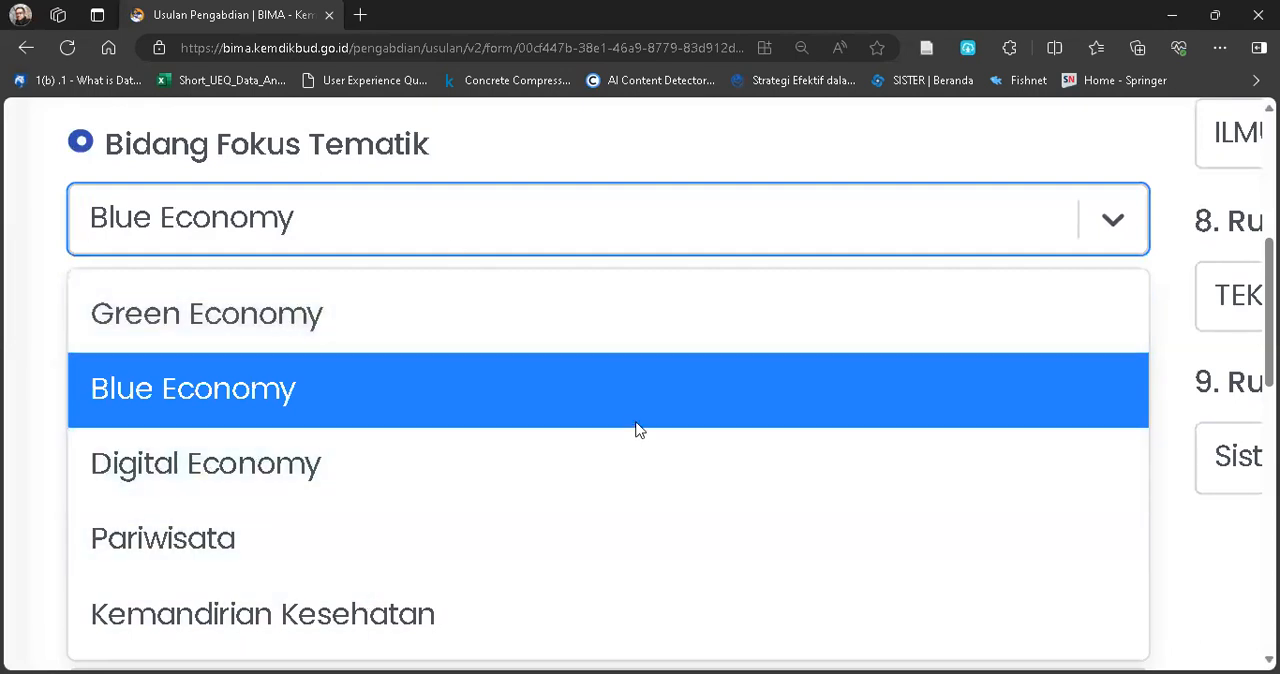
pyautogui.click(975, 196)
pyautogui.scroll(-1, 760, 391)
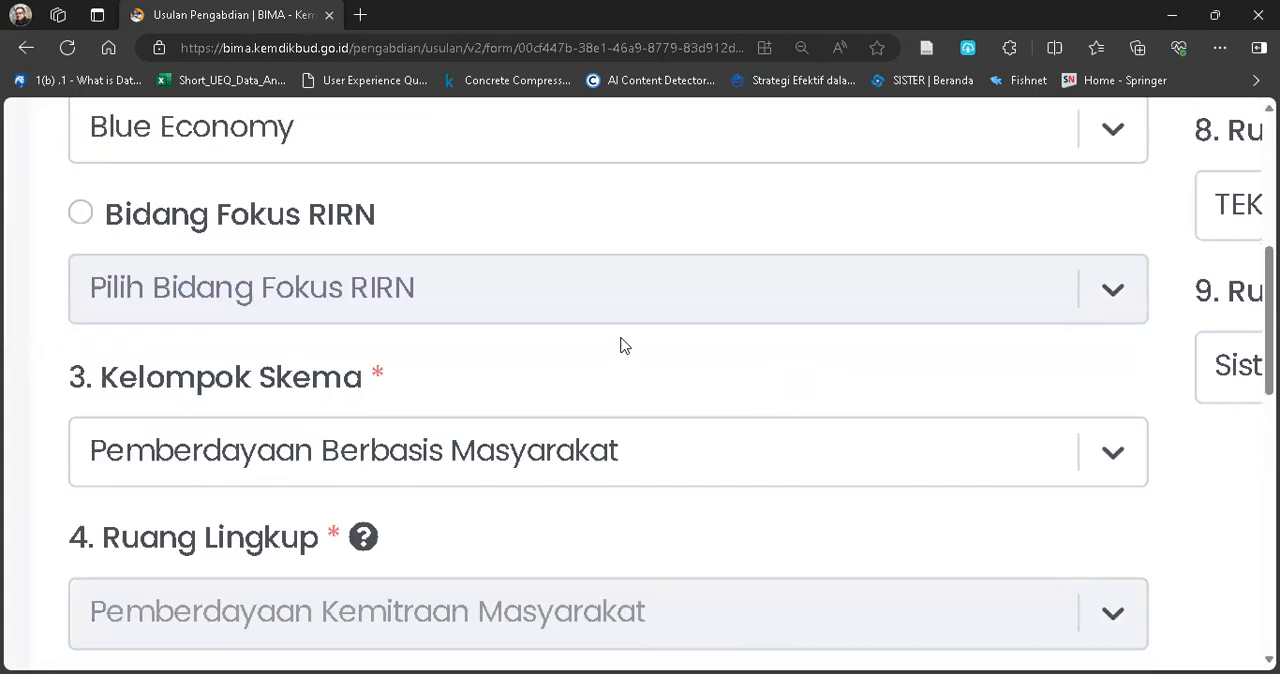
# Switch the proposal's focus area to Bidang Fokus RIRN and look through its available options.
pyautogui.scroll(1, 600, 350)
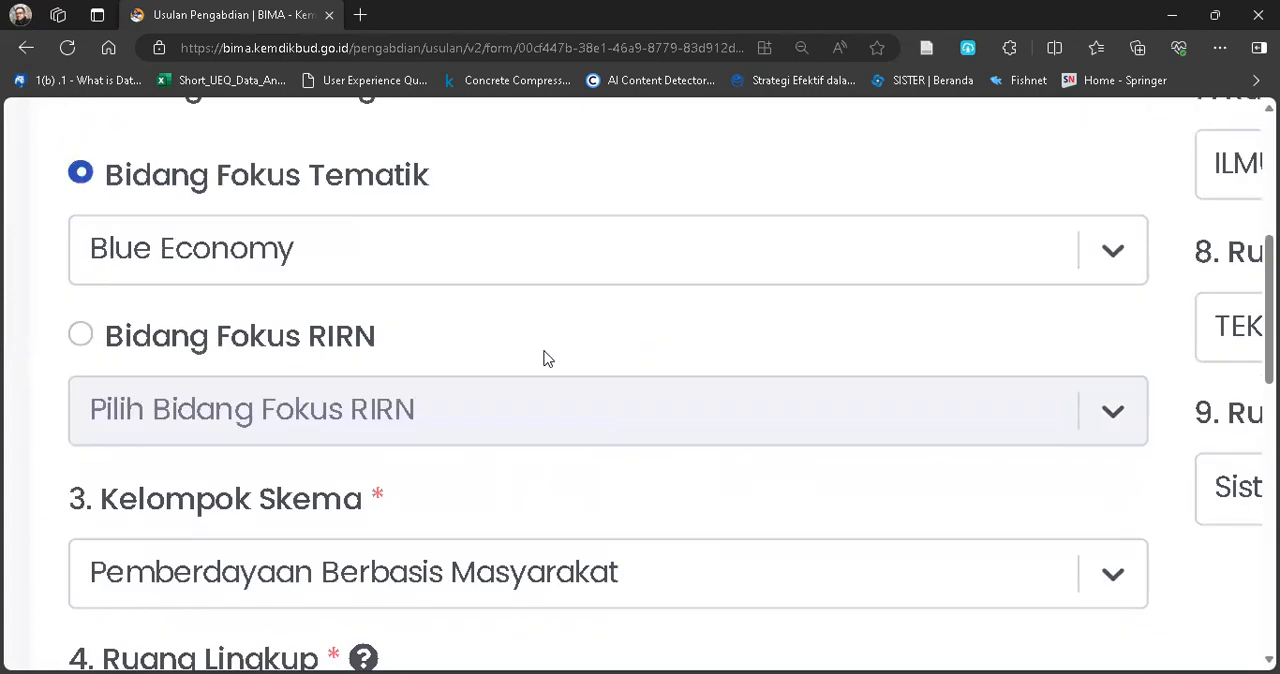
pyautogui.click(150, 346)
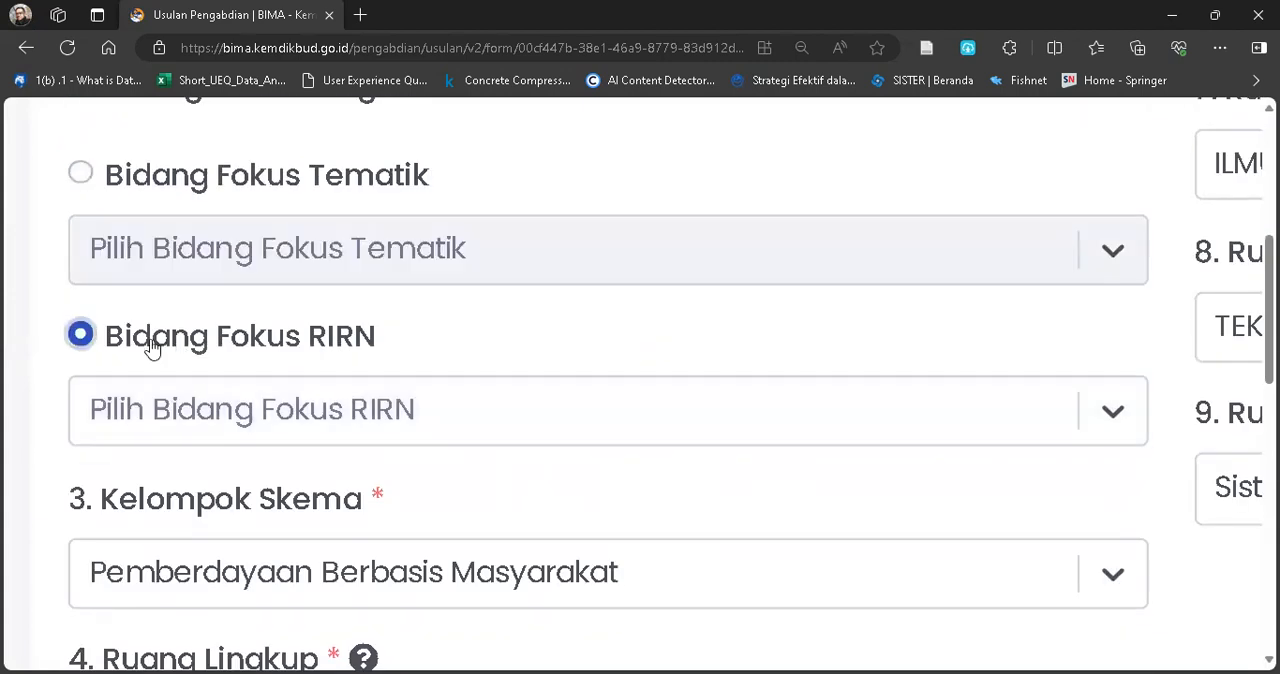
pyautogui.click(1113, 418)
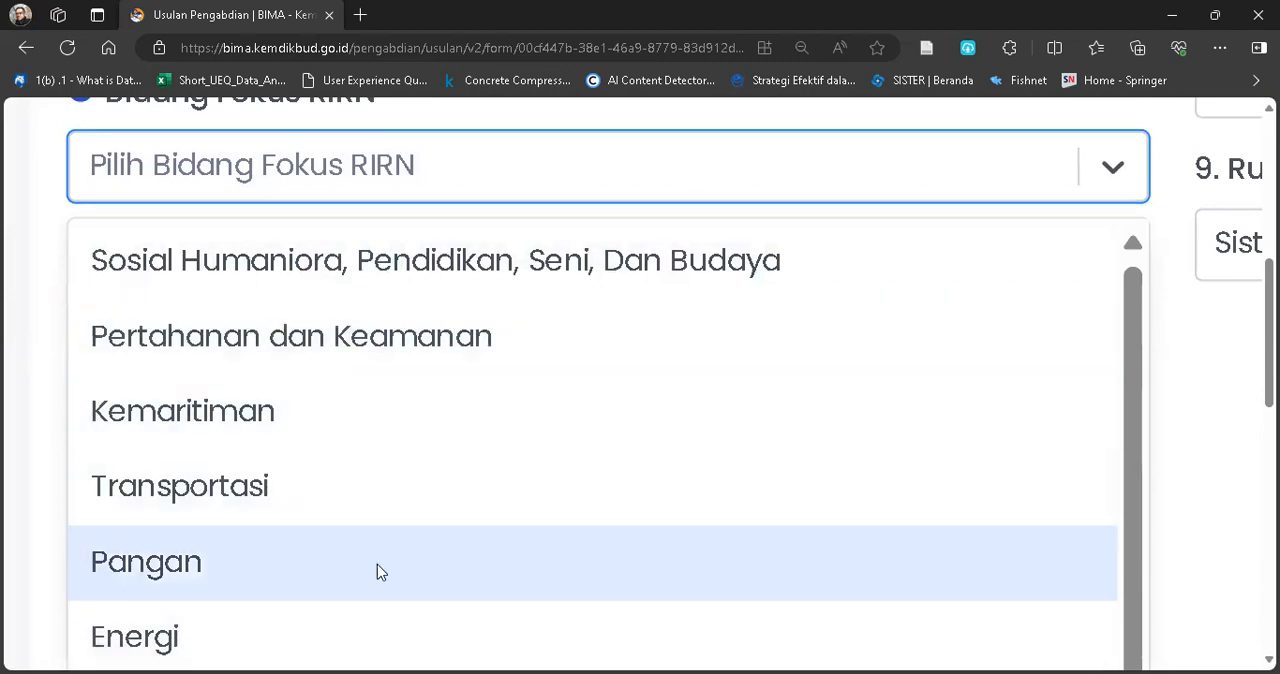
pyautogui.scroll(-3, 377, 564)
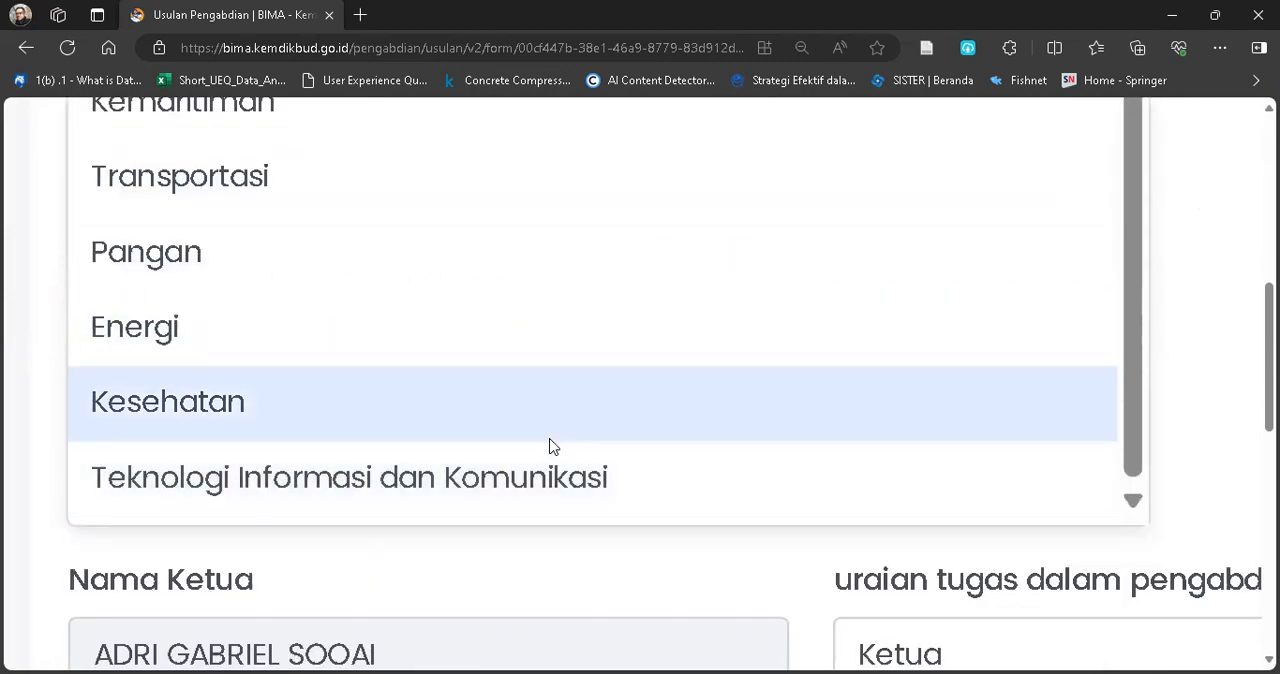
pyautogui.scroll(4, 549, 446)
pyautogui.scroll(2, 449, 289)
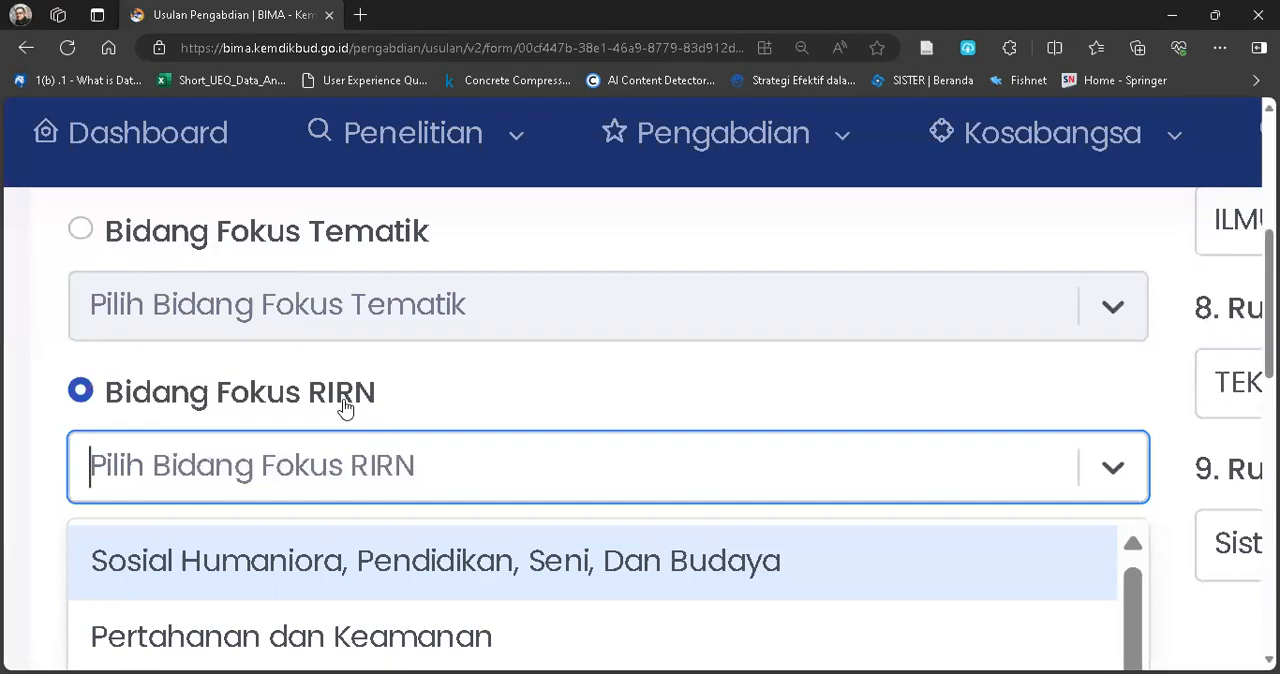
# Set the proposal's focus area to Bidang Fokus Tematik with Blue Economy.
pyautogui.click(82, 229)
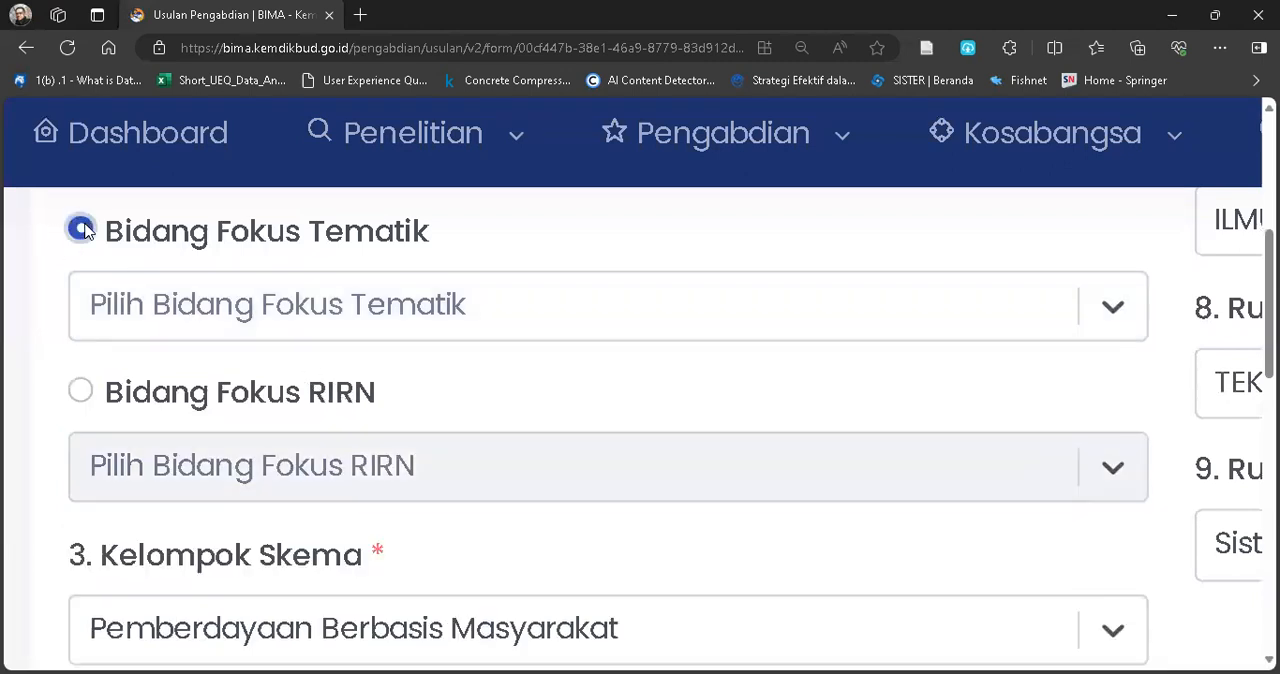
pyautogui.click(403, 307)
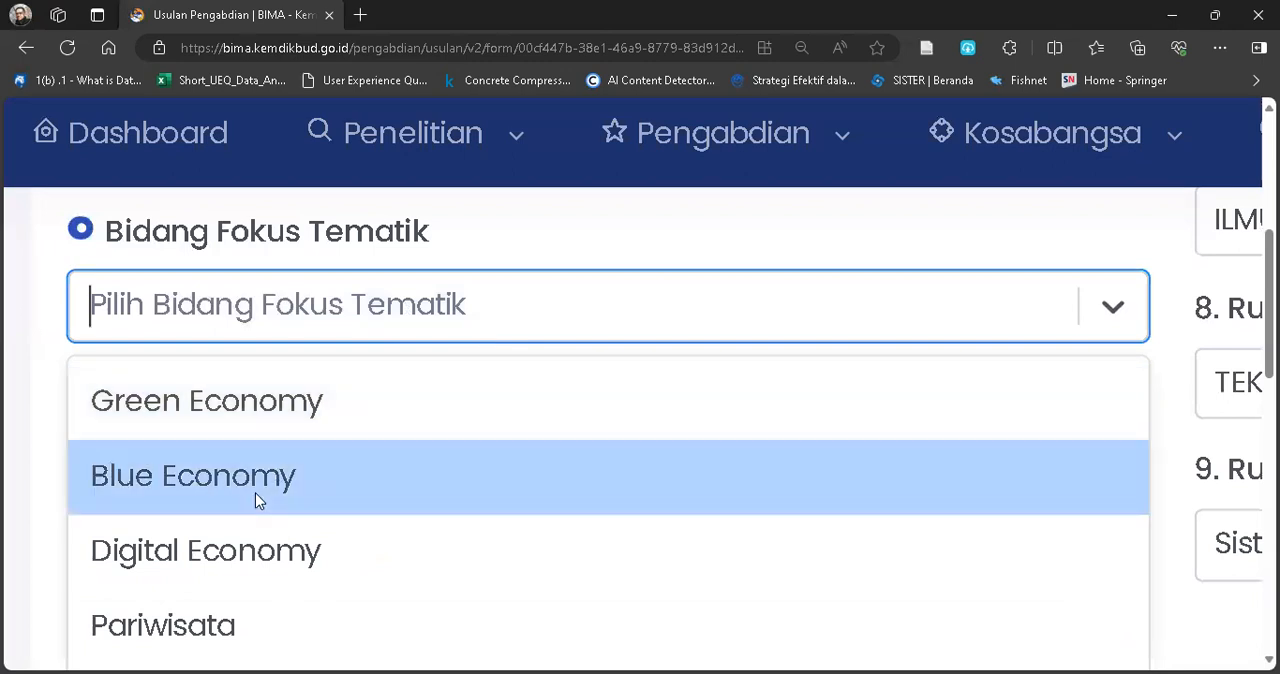
pyautogui.click(255, 498)
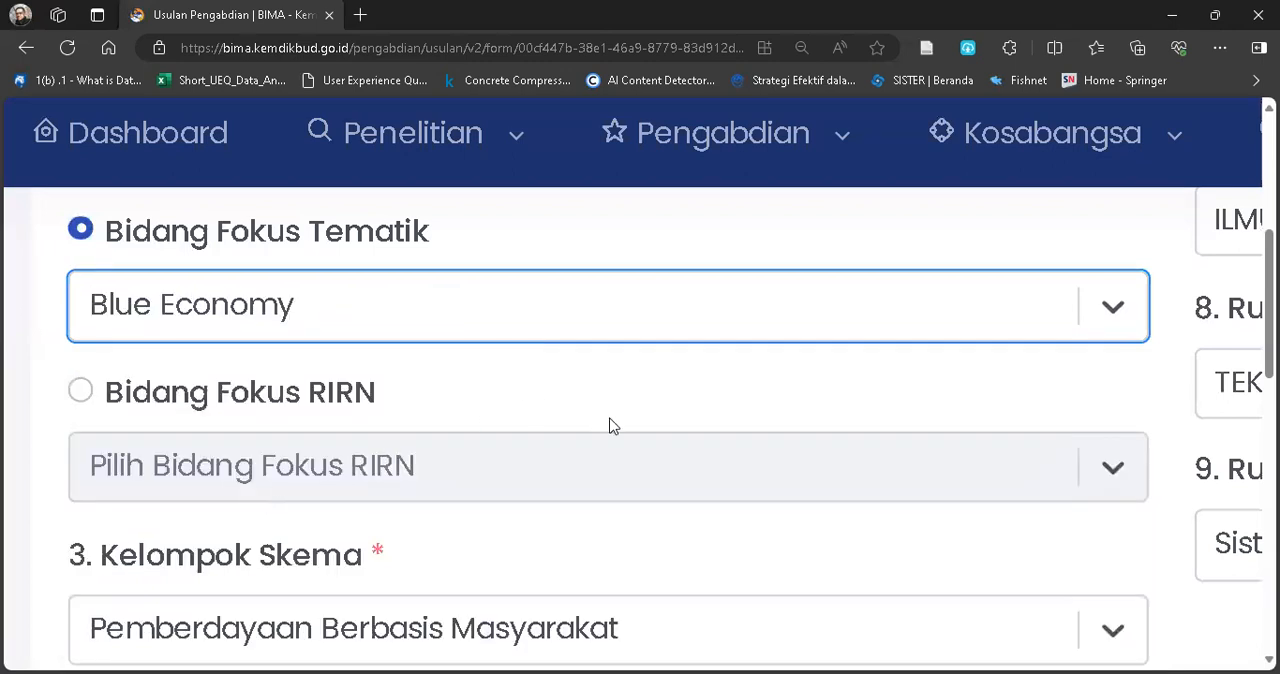
# Examine the available Kelompok Skema options and close the list without changing the selection.
pyautogui.scroll(-2, 612, 425)
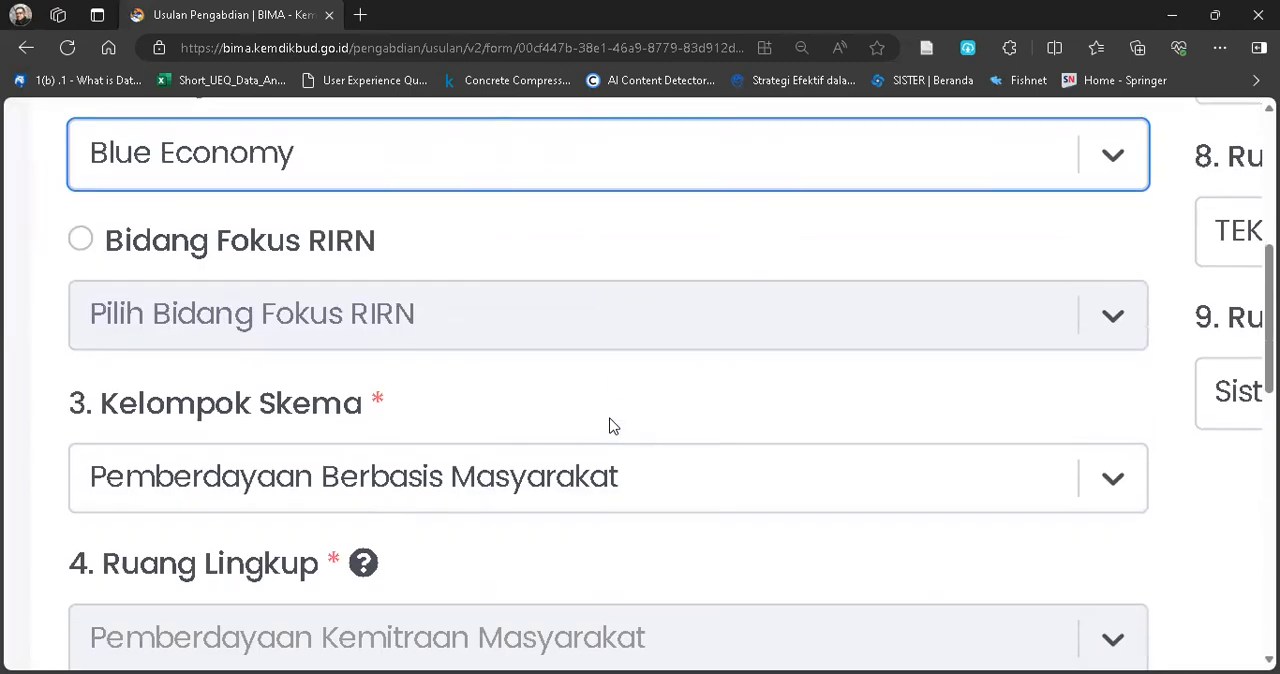
pyautogui.scroll(-2, 612, 425)
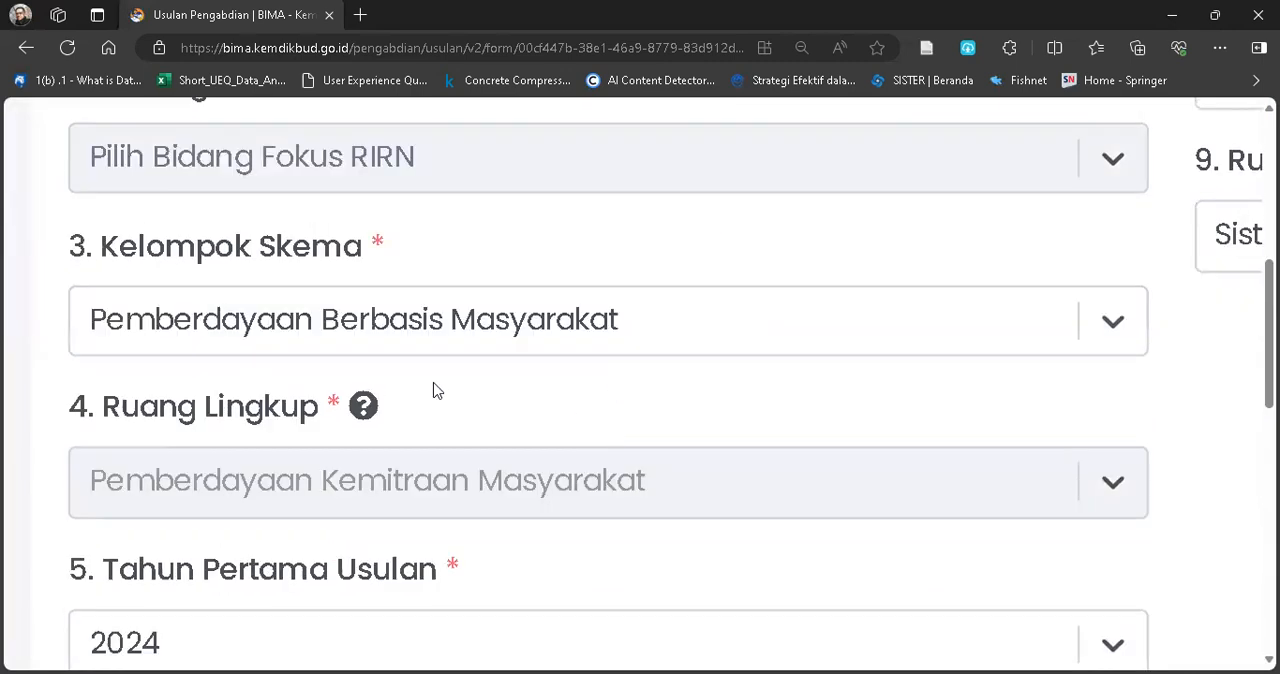
pyautogui.scroll(-1, 942, 341)
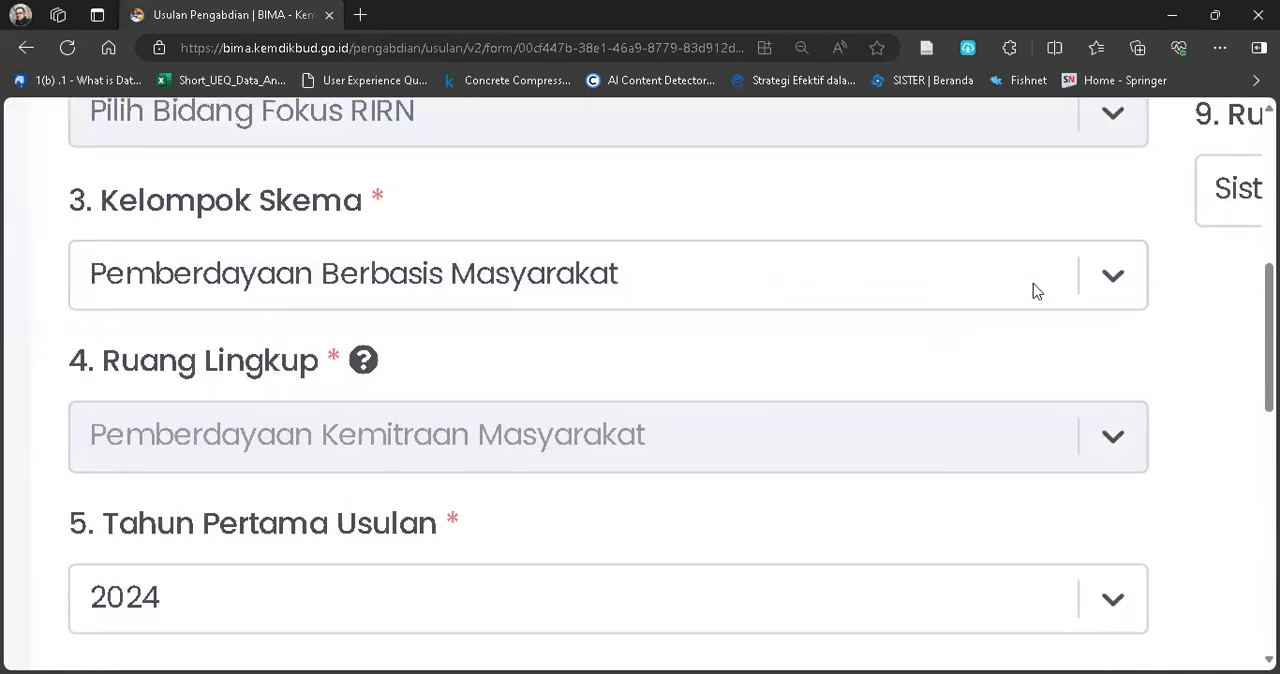
pyautogui.click(1109, 280)
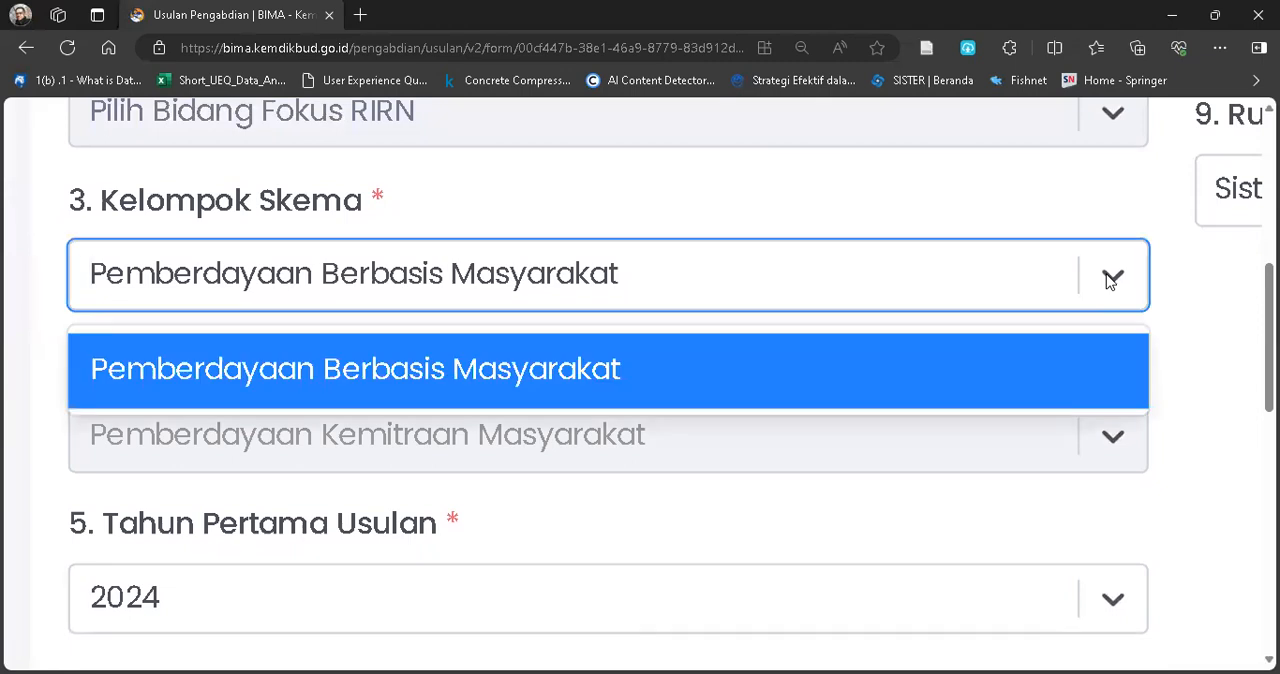
pyautogui.click(1109, 280)
pyautogui.click(1109, 280)
pyautogui.click(1109, 280)
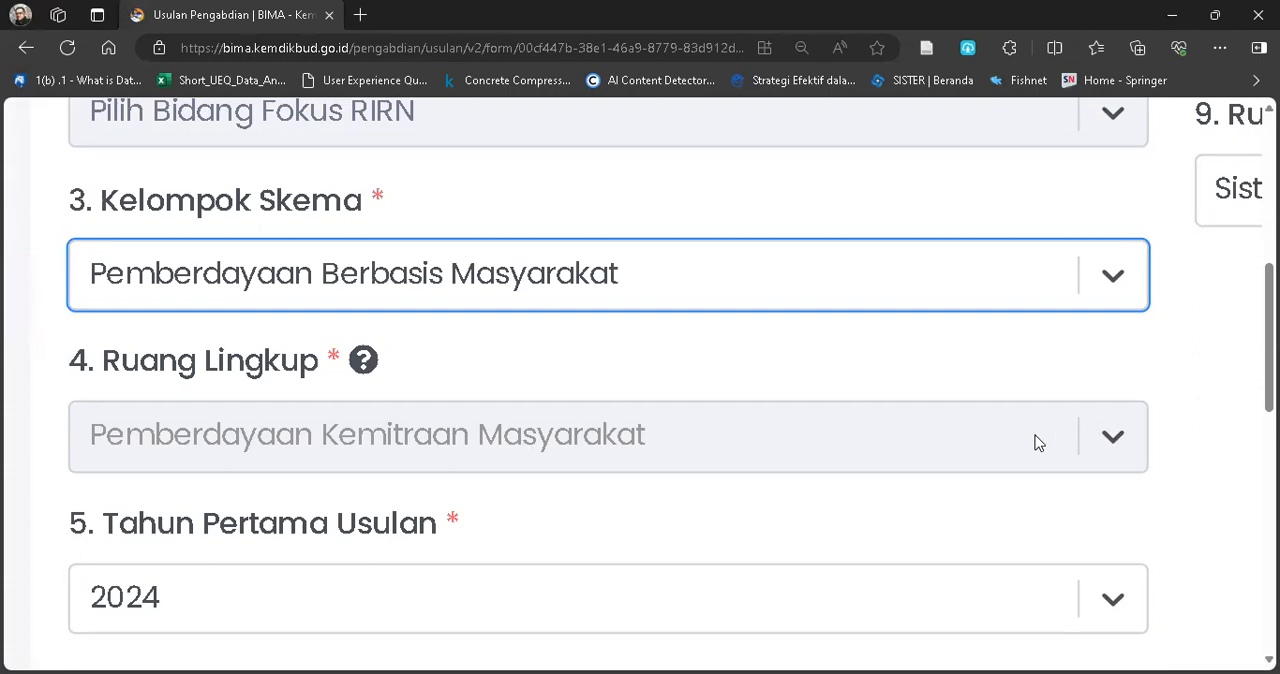
# Choose Pemberdayaan Berbasis Masyarakat as the proposal's Kelompok Skema.
pyautogui.scroll(-1, 1060, 420)
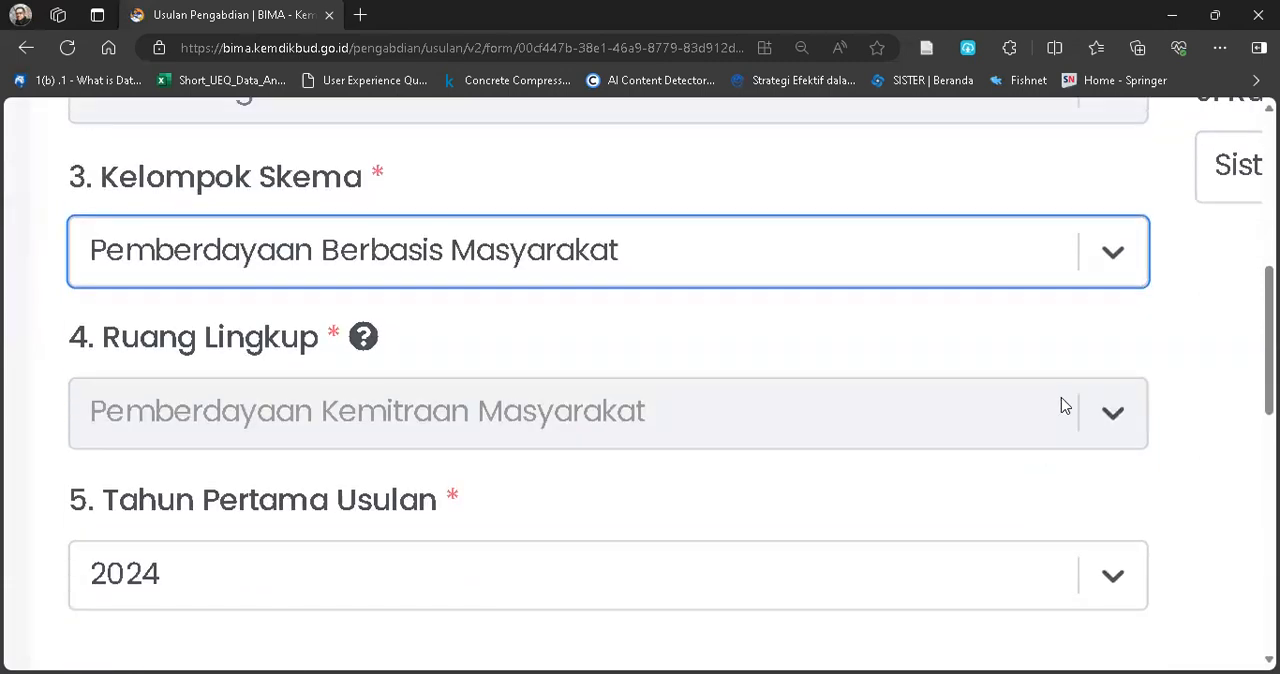
pyautogui.click(1116, 258)
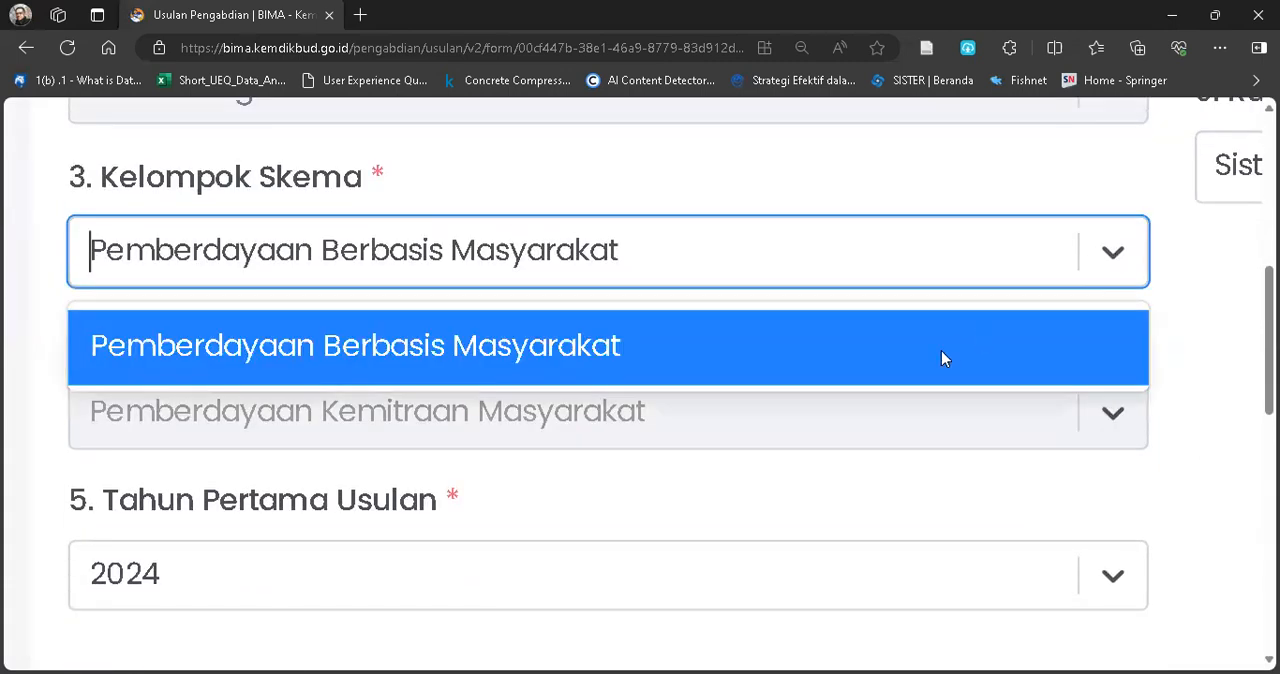
pyautogui.click(548, 360)
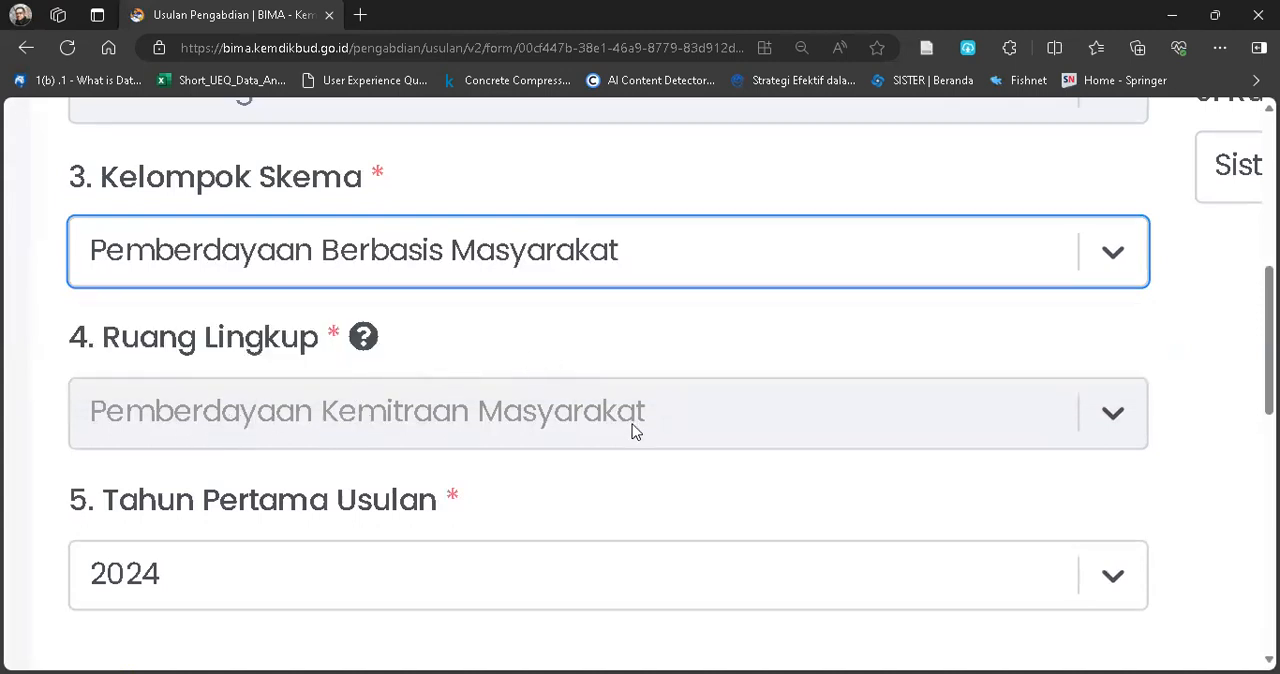
# Check the proposal's Ruang Lingkup and Tahun Pertama Usulan fields, leaving the first year as it is.
pyautogui.scroll(-2, 634, 430)
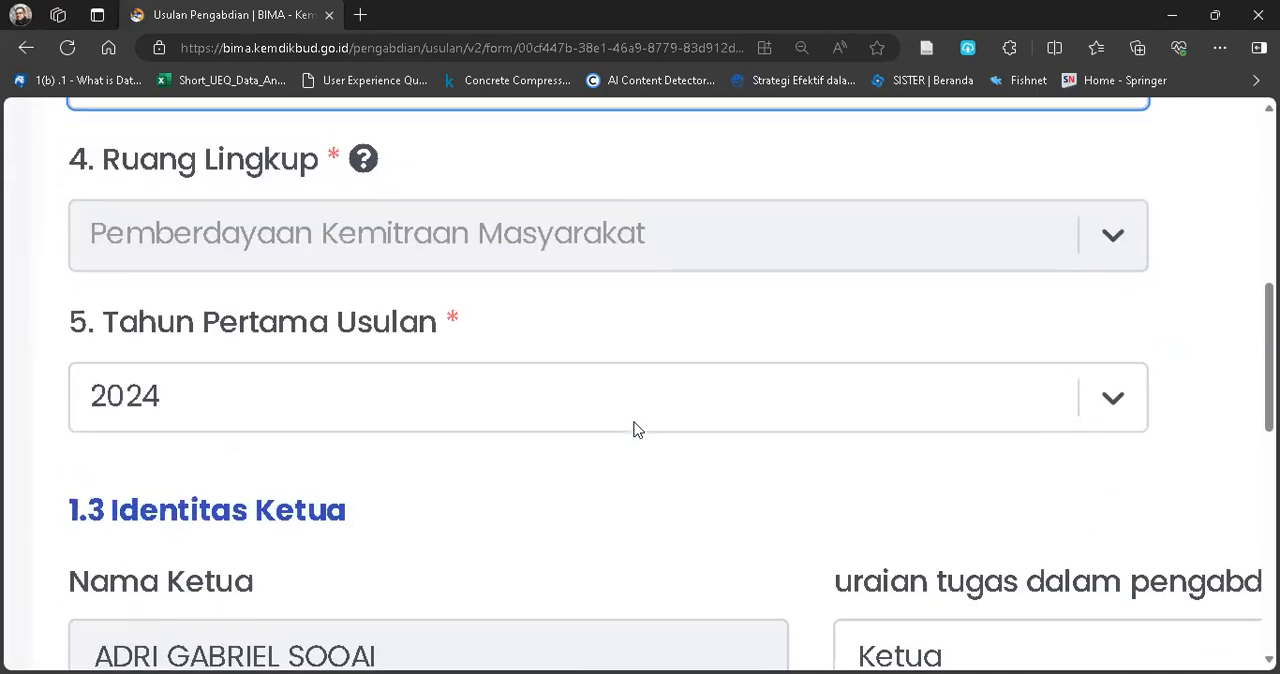
pyautogui.click(209, 400)
pyautogui.click(209, 400)
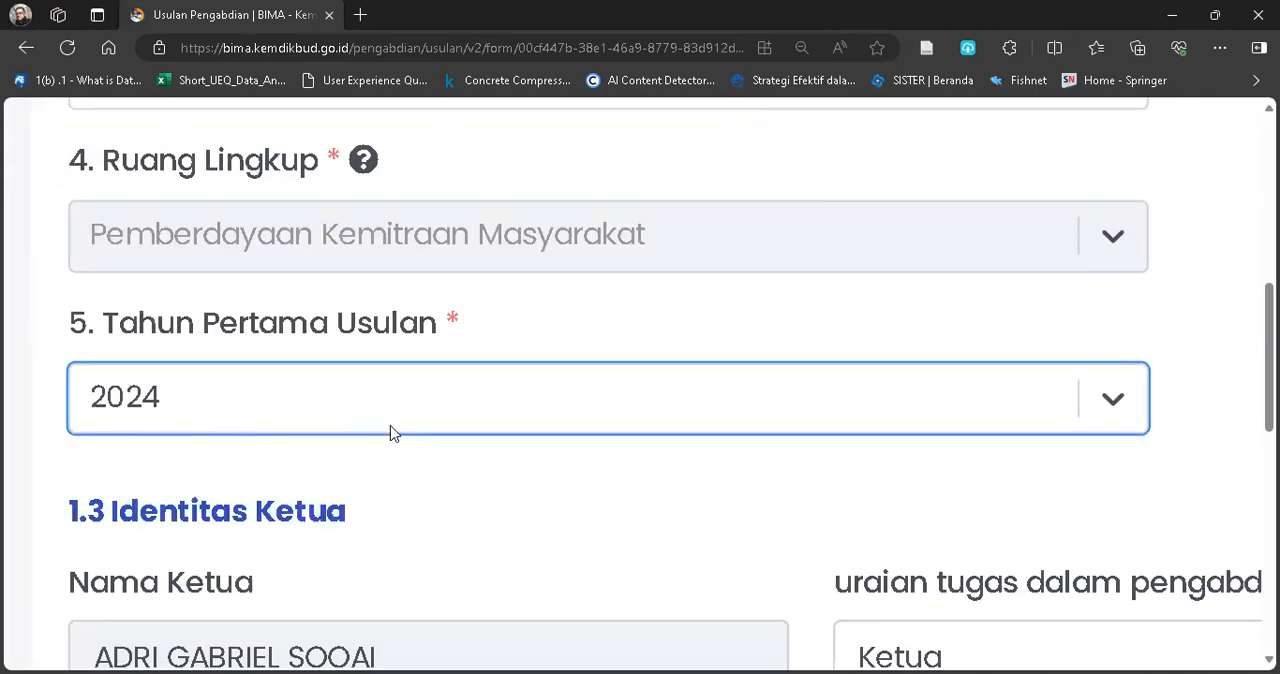
# Examine the Lama Kegiatan field and the Rumpun Ilmu selections for Levels 1 to 3.
pyautogui.scroll(7, 390, 433)
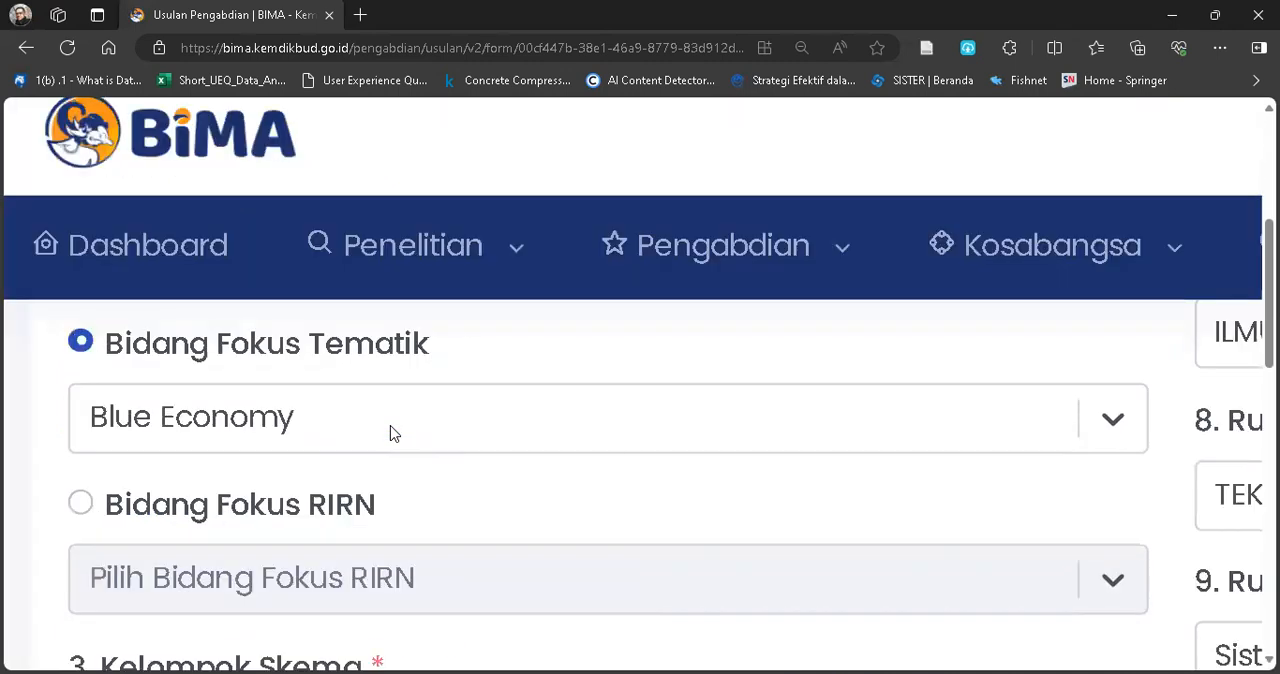
pyautogui.hscroll(4, 390, 433)
pyautogui.scroll(4, 390, 433)
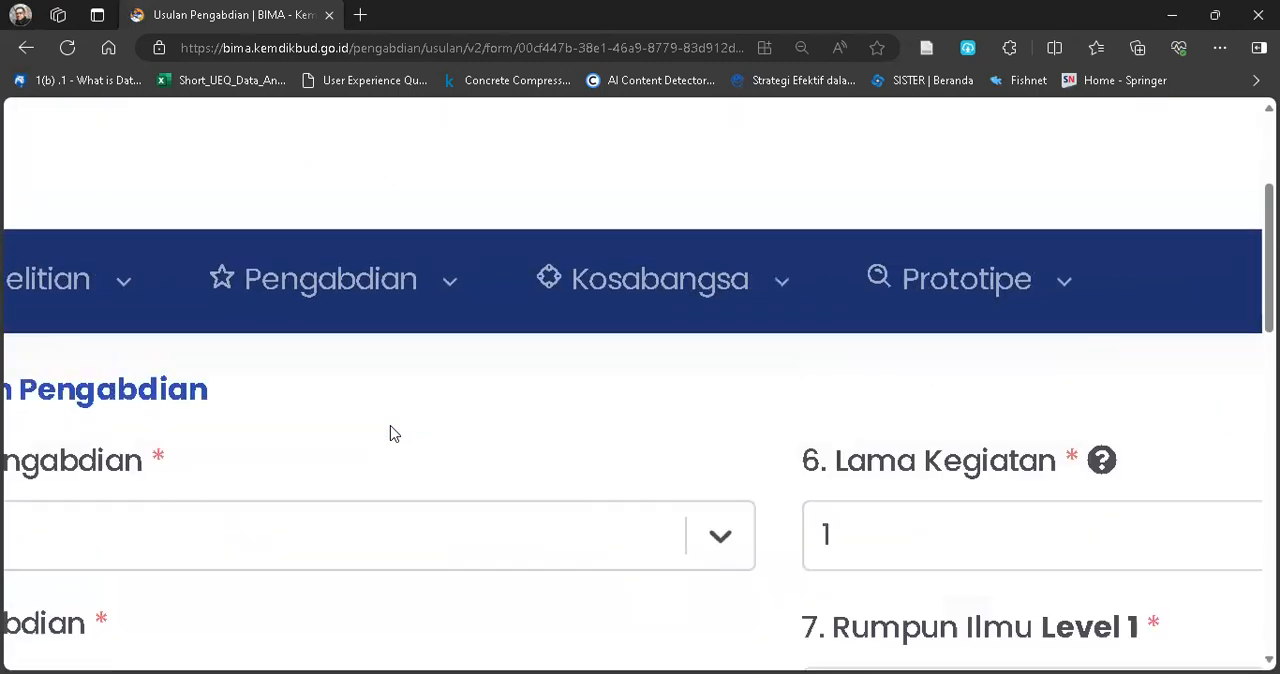
pyautogui.hscroll(4, 551, 486)
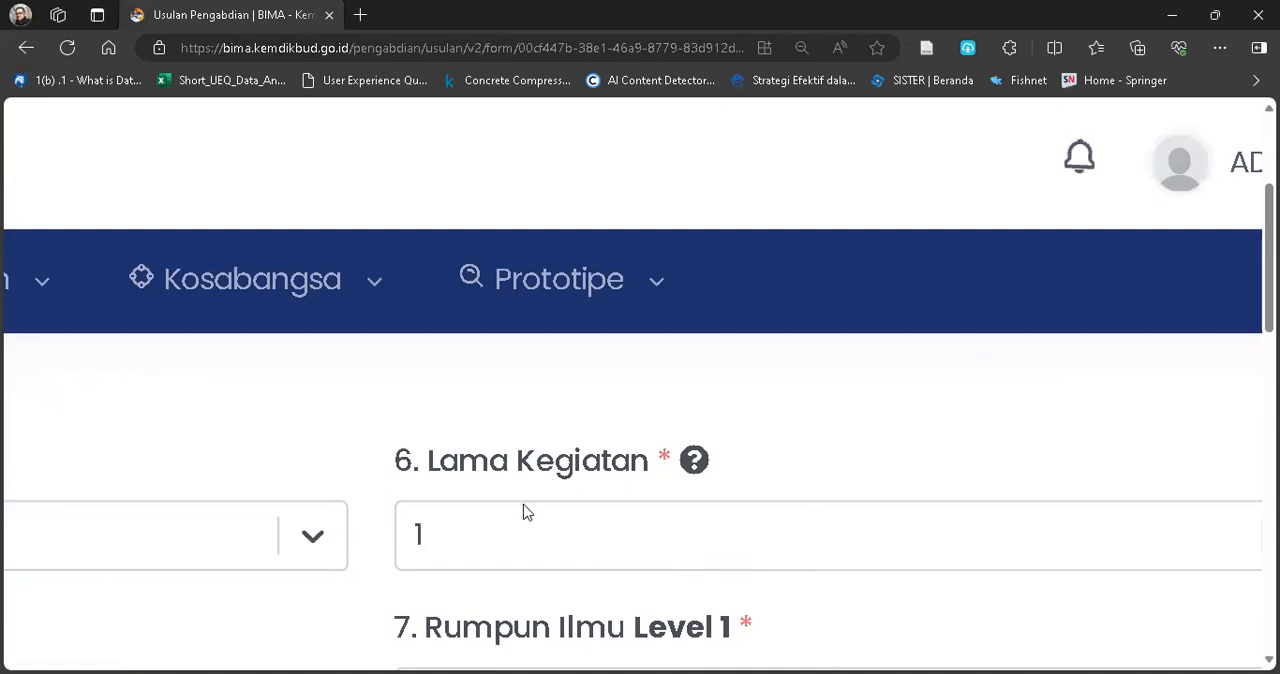
pyautogui.scroll(-2, 589, 526)
pyautogui.hscroll(2, 589, 526)
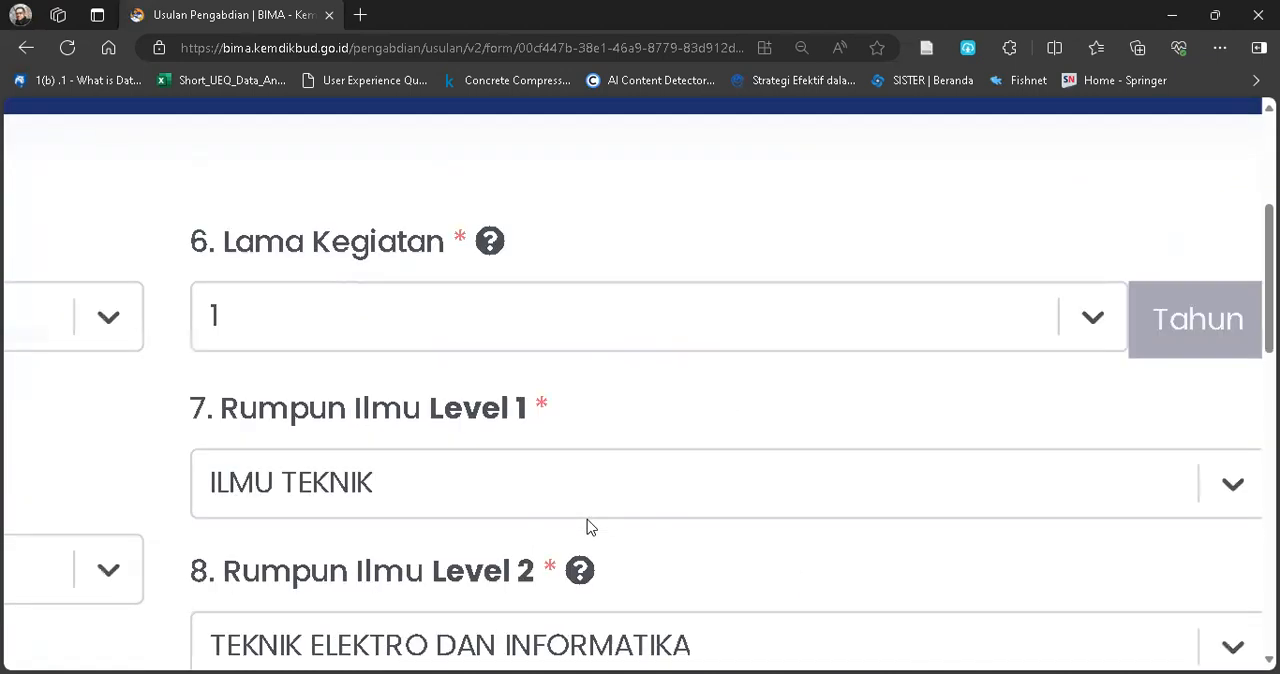
pyautogui.scroll(-1, 589, 522)
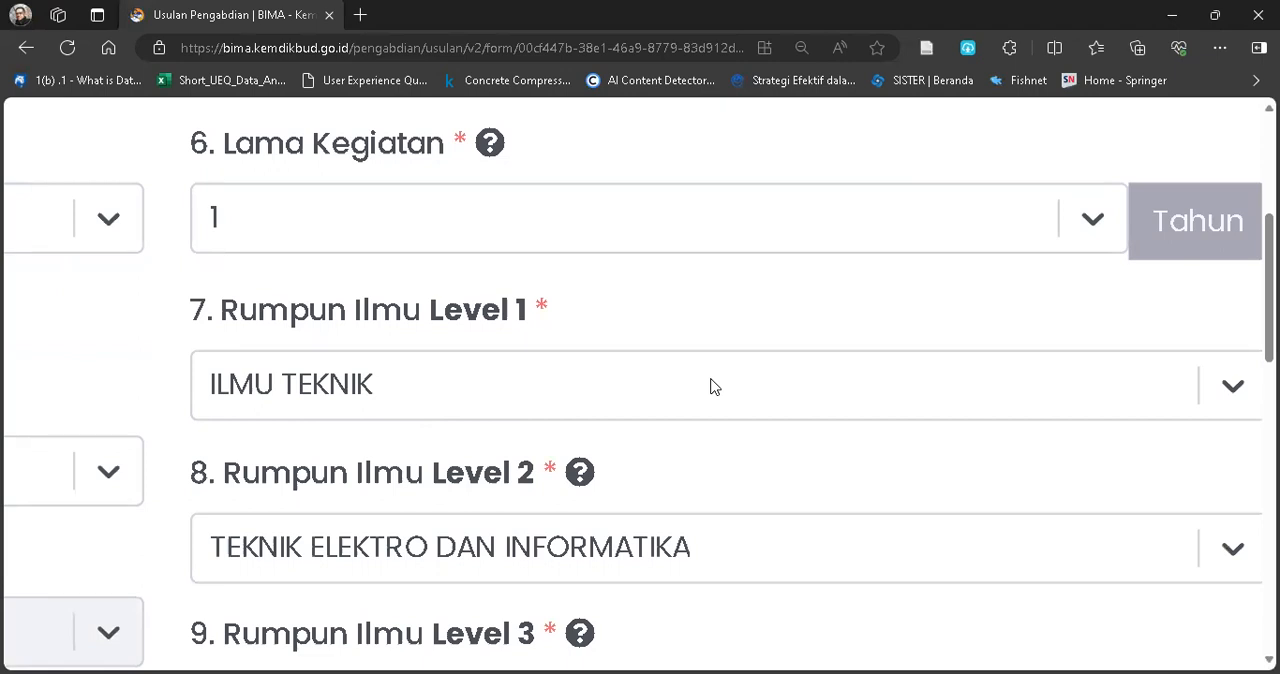
pyautogui.scroll(-2, 741, 534)
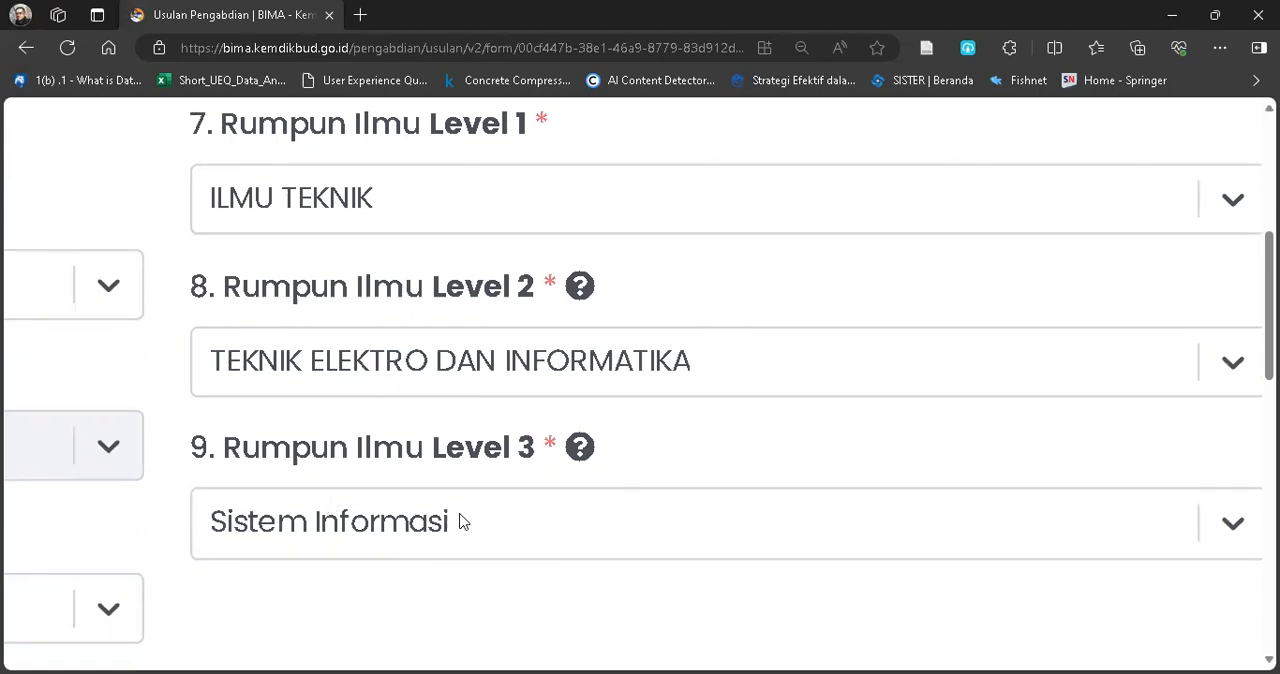
pyautogui.scroll(-3, 387, 364)
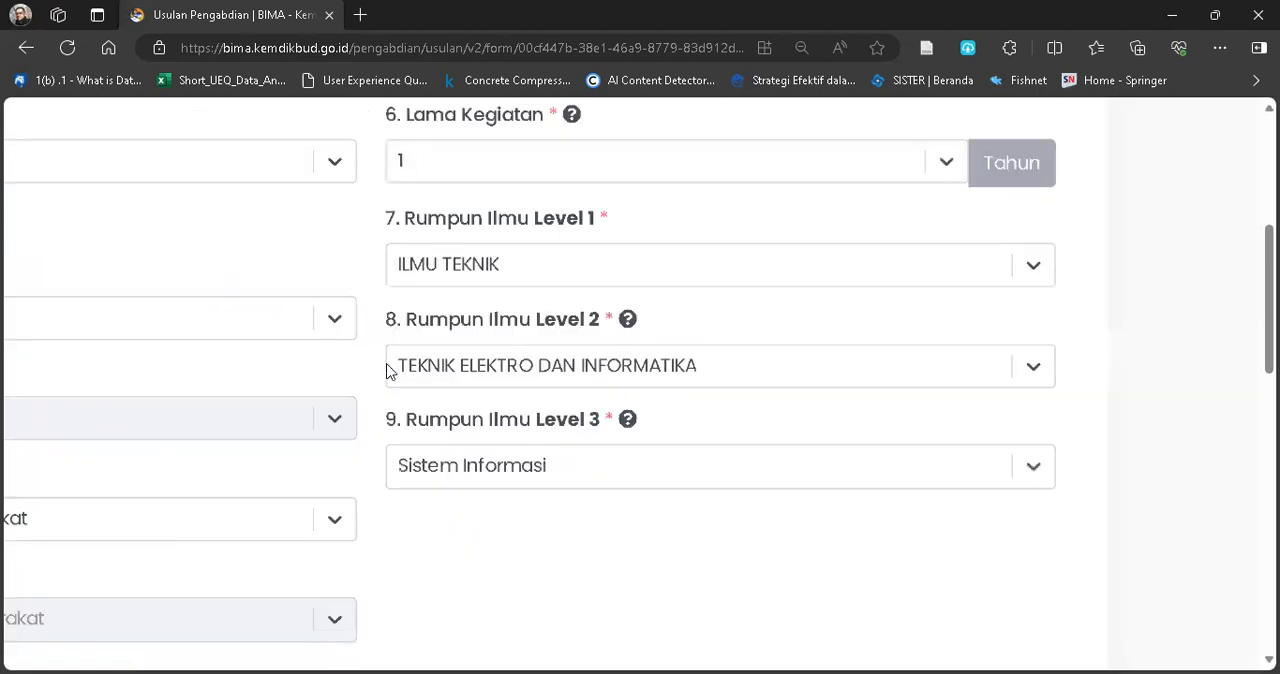
pyautogui.scroll(-3, 387, 370)
# Review the full proposal title in the Judul field against the chosen program and focus area.
pyautogui.scroll(3, 463, 289)
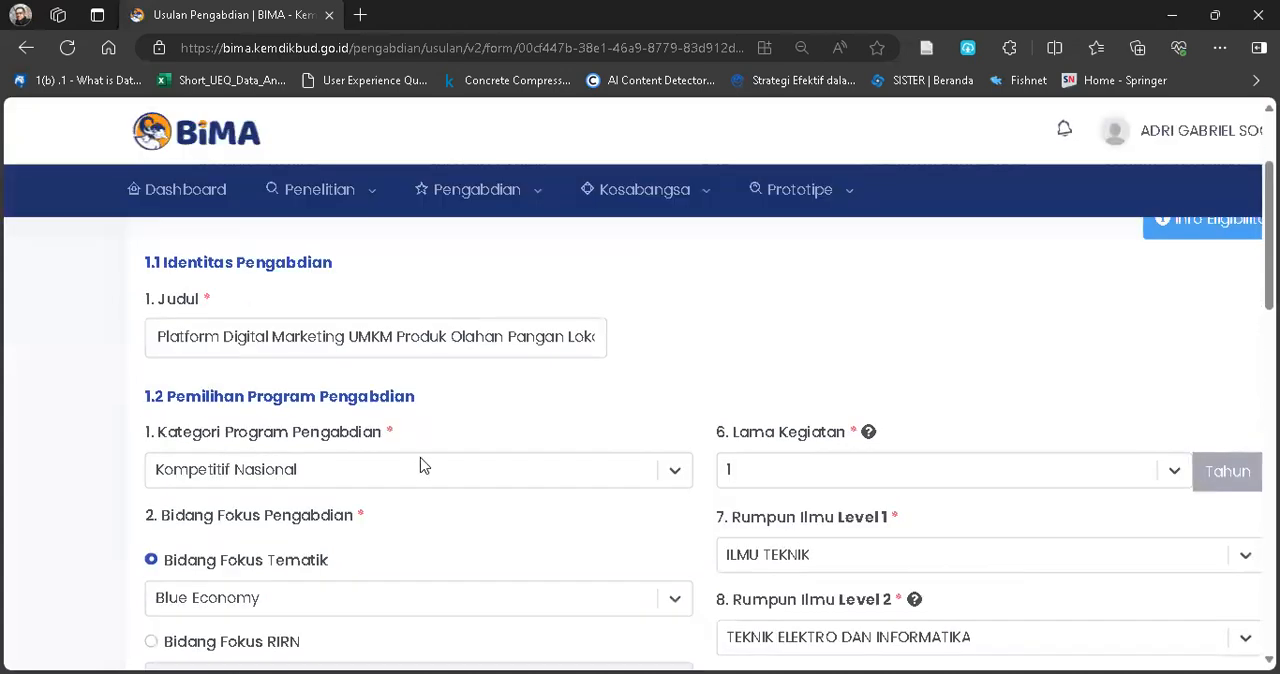
pyautogui.scroll(3, 300, 352)
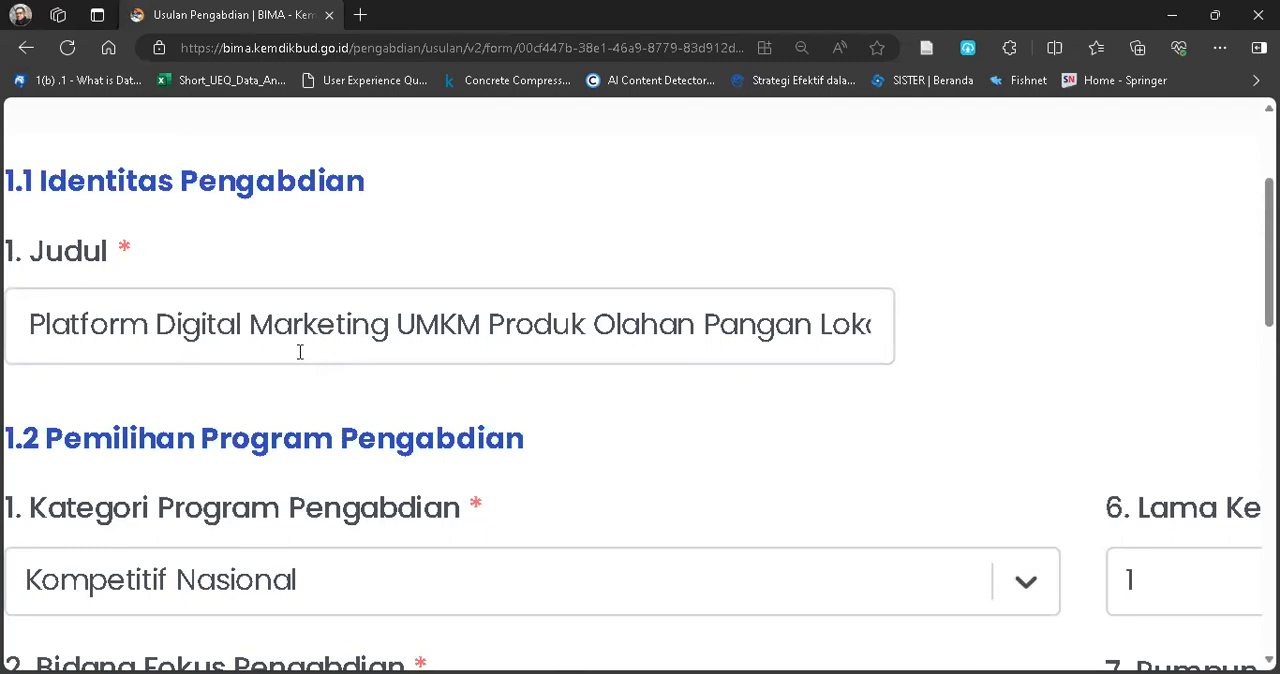
pyautogui.scroll(-3, 300, 352)
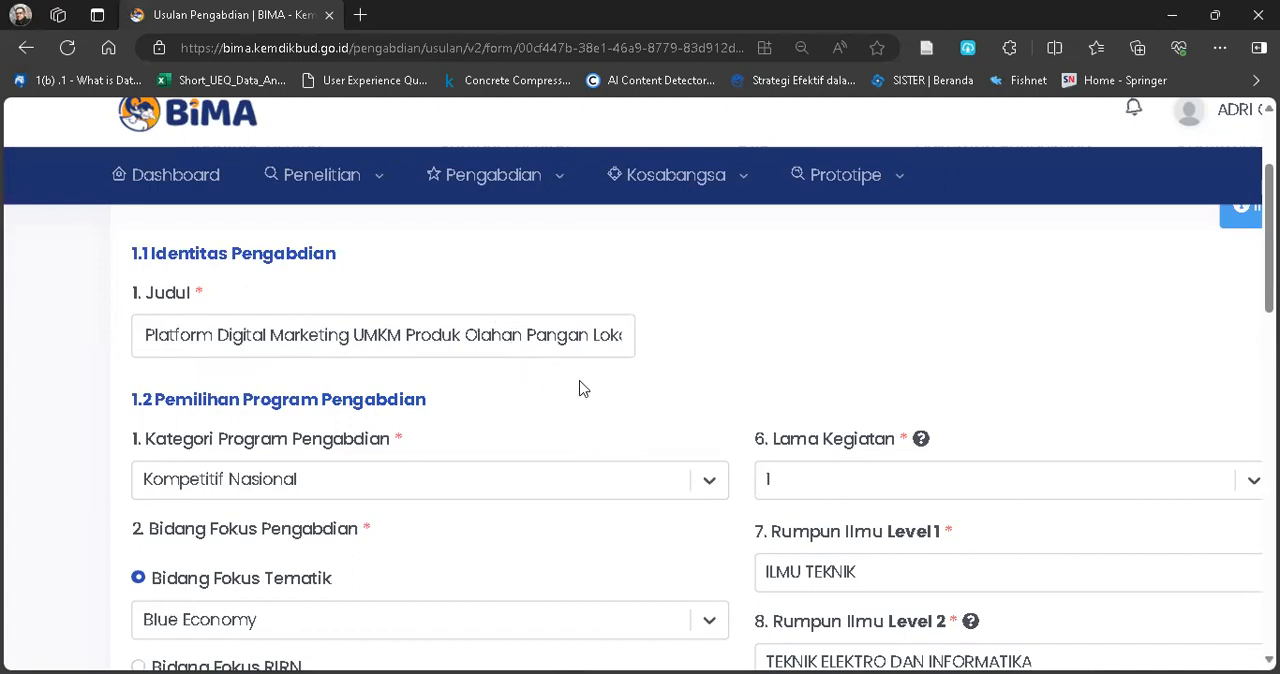
pyautogui.click(543, 338)
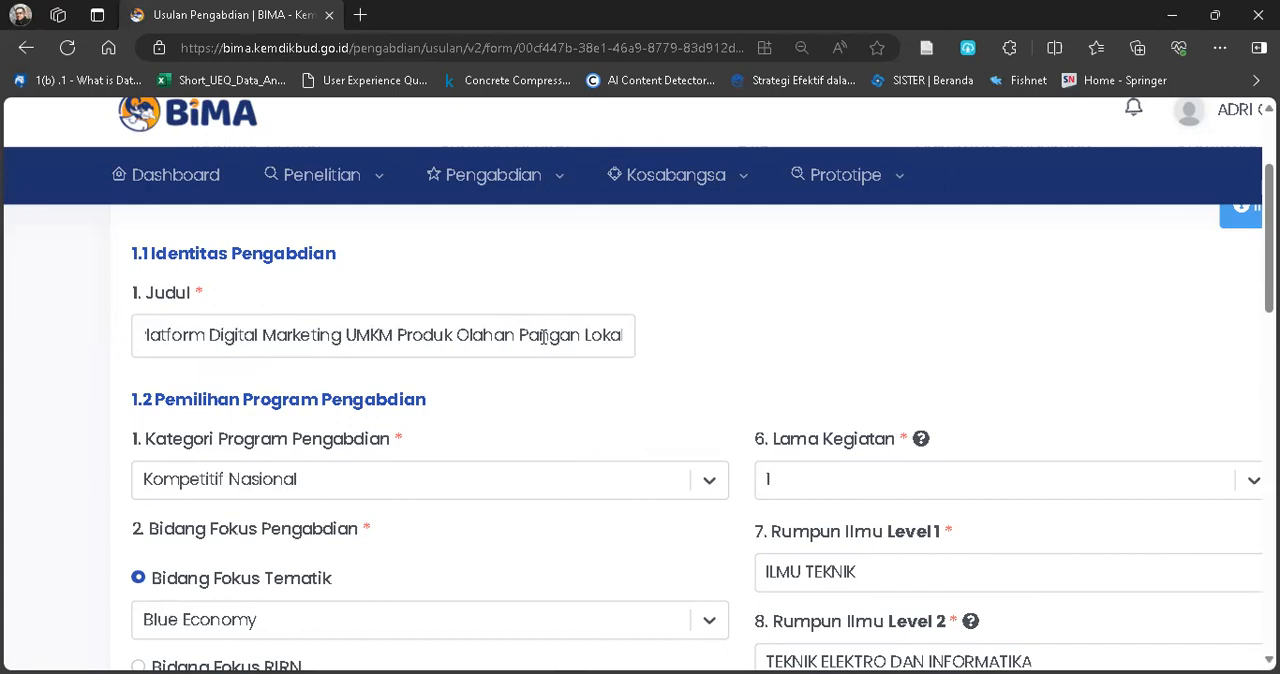
pyautogui.scroll(5, 543, 338)
pyautogui.scroll(-4, 557, 430)
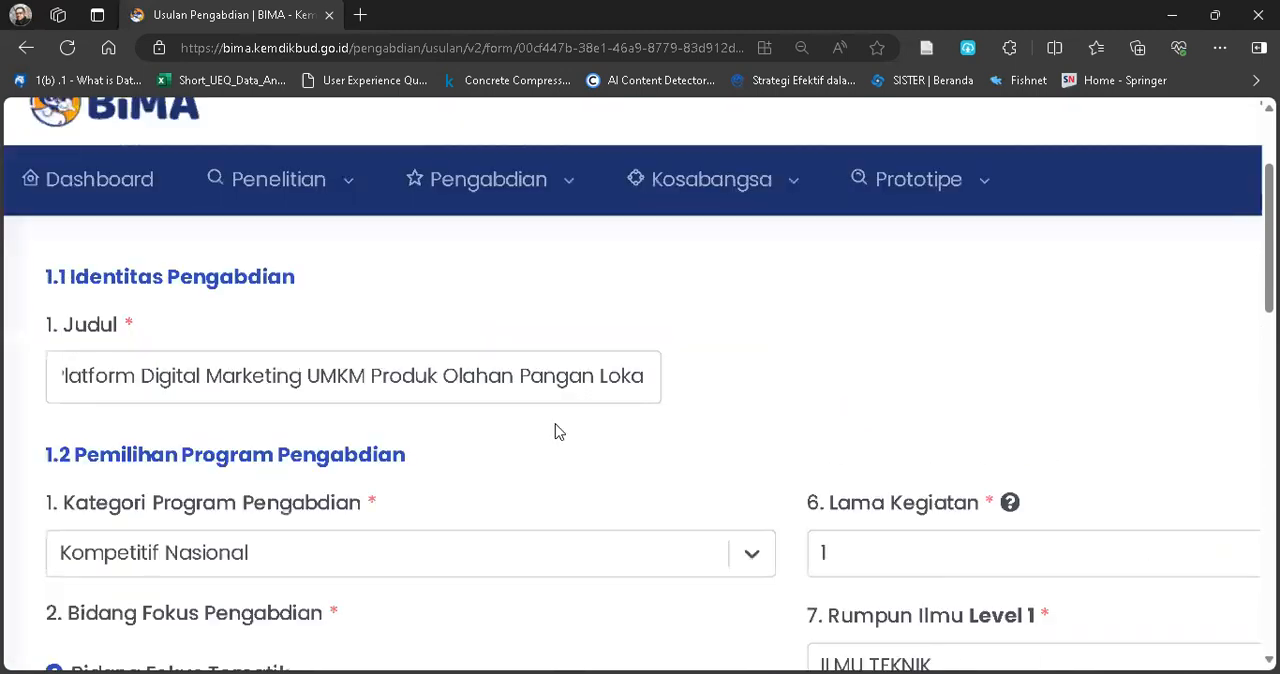
# Look through the available Rumpun Ilmu Level 1 options and close the list without changing the selection.
pyautogui.scroll(-3, 574, 486)
pyautogui.hscroll(1, 574, 486)
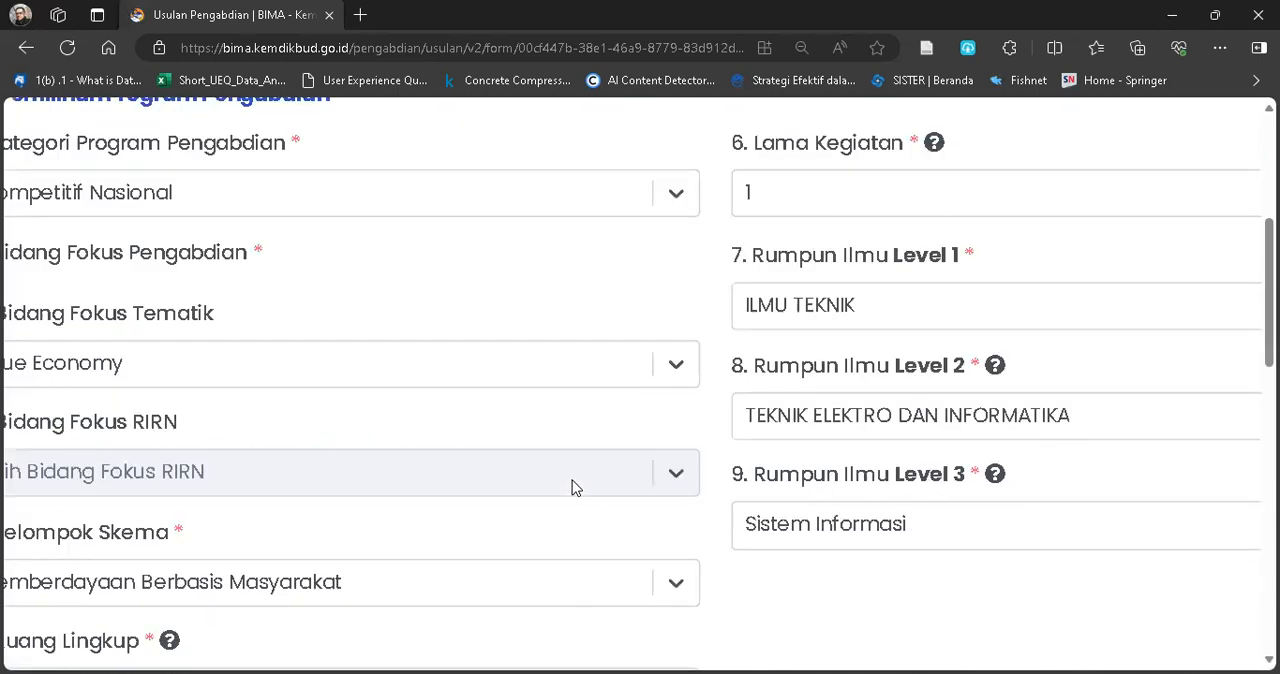
pyautogui.hscroll(3, 857, 491)
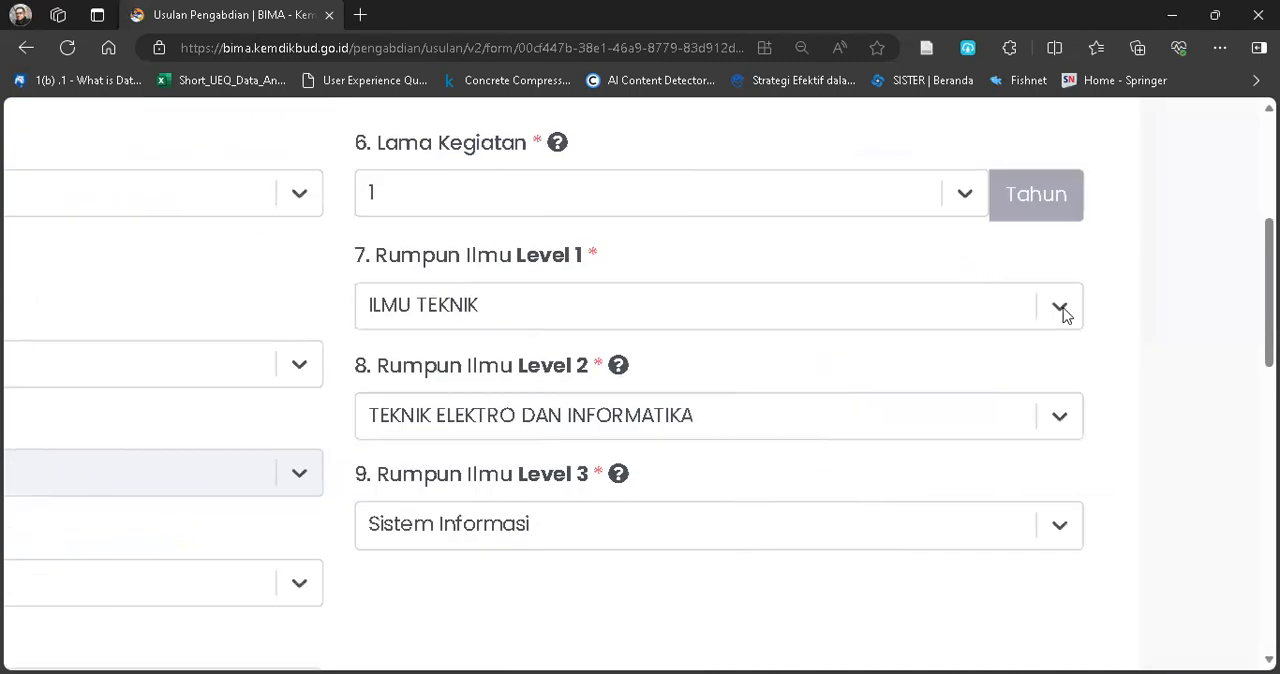
pyautogui.click(1060, 310)
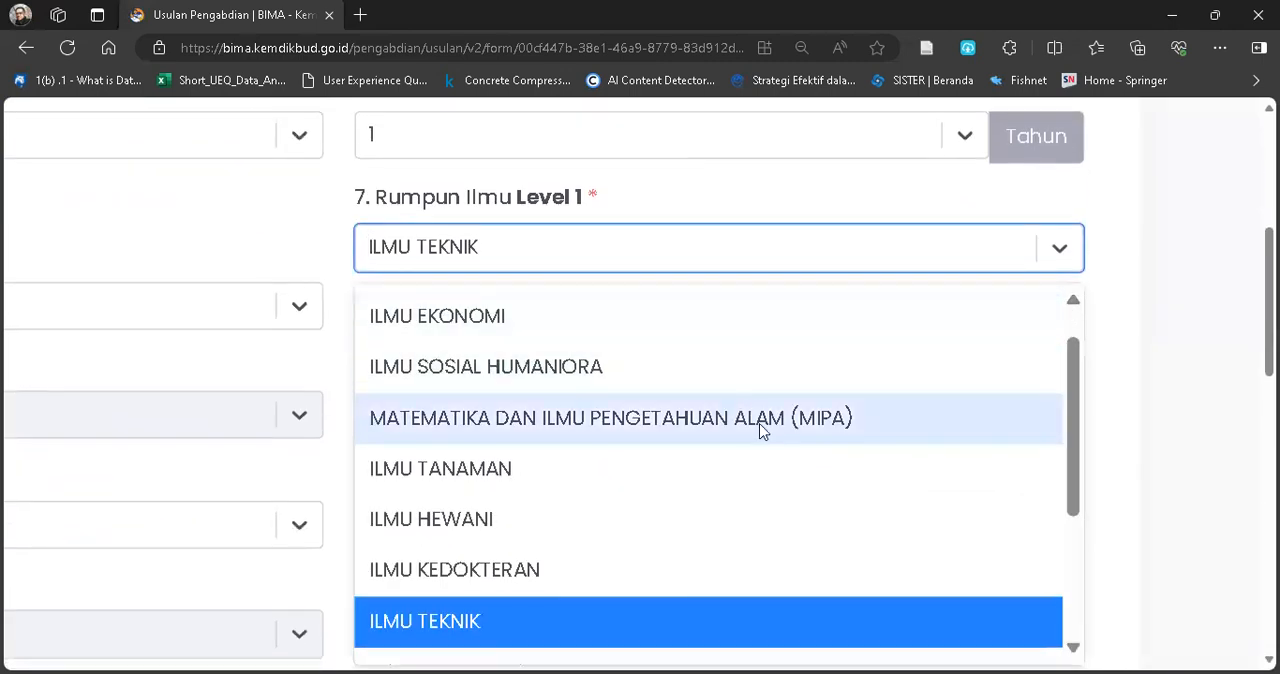
pyautogui.click(1120, 268)
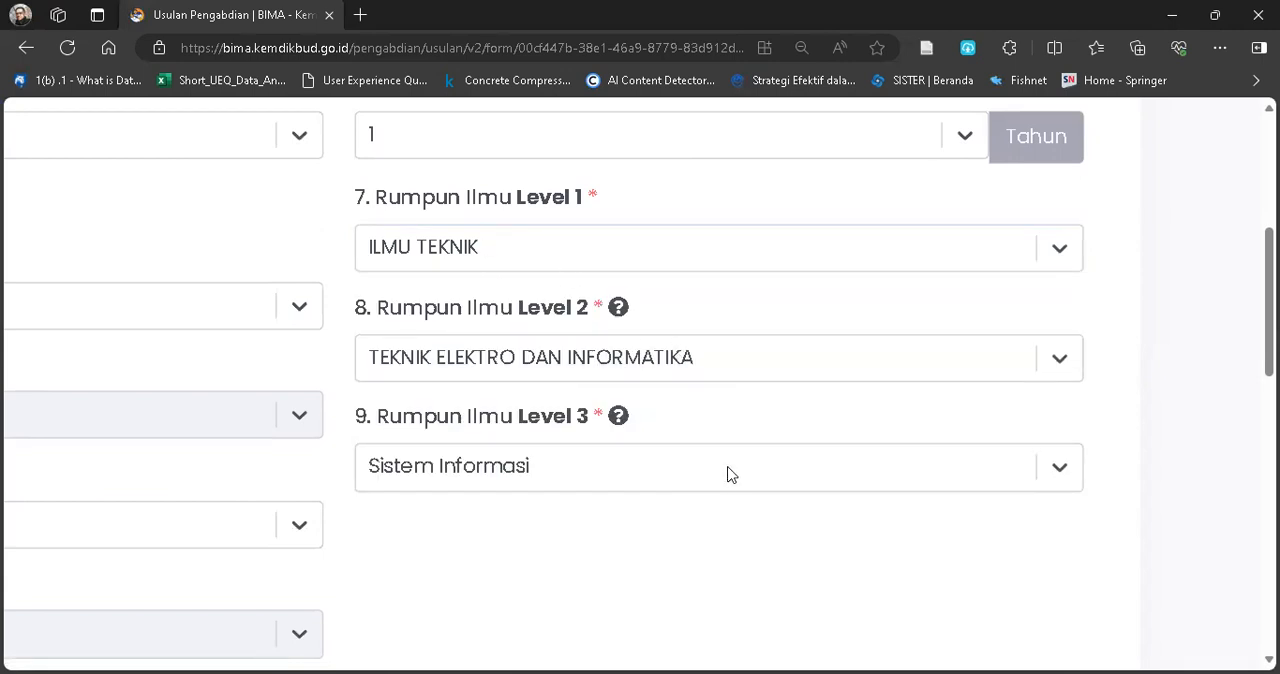
# Review the Identitas Ketua section and highlight the leader's task description, leaving its text as it is.
pyautogui.hscroll(-1, 681, 518)
pyautogui.scroll(-3, 677, 517)
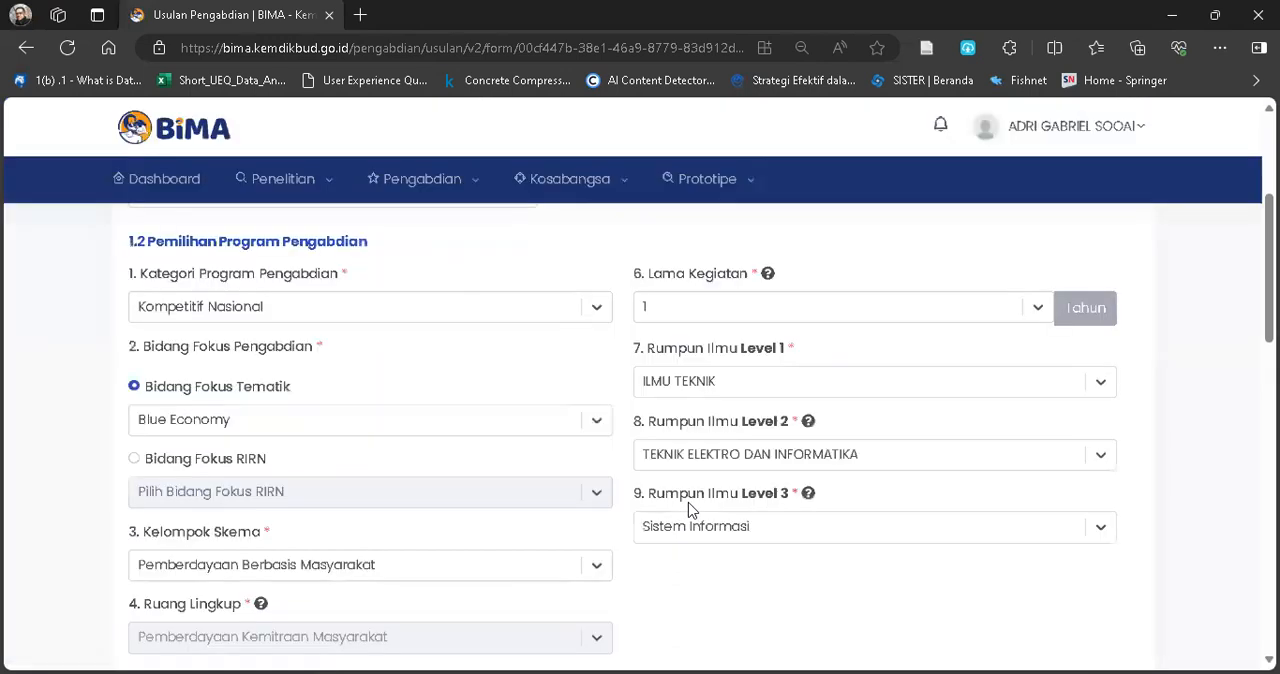
pyautogui.scroll(-5, 625, 510)
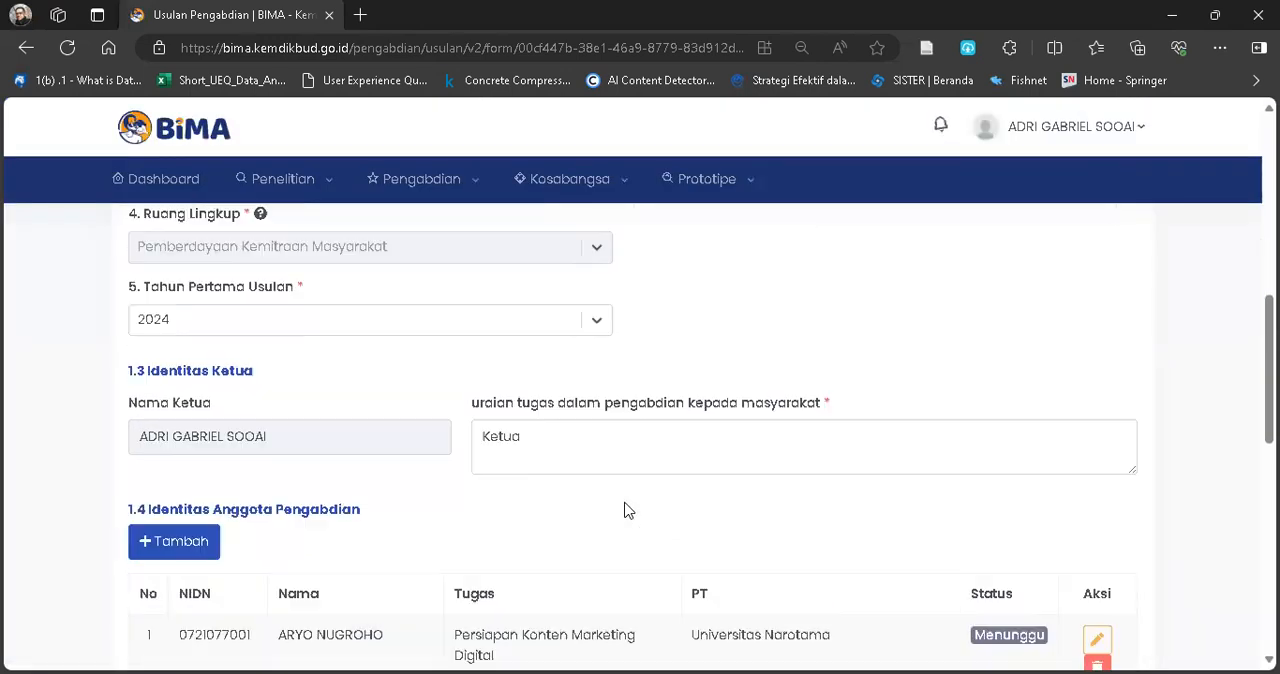
pyautogui.scroll(1, 427, 413)
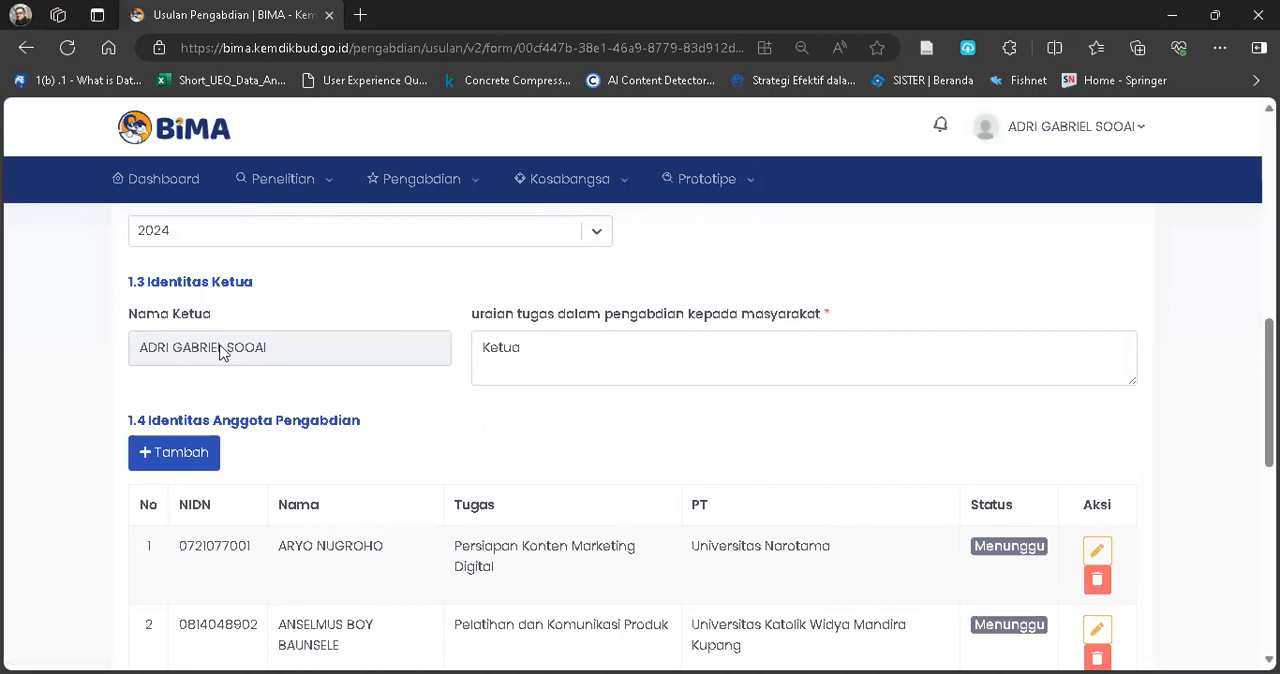
pyautogui.click(577, 353)
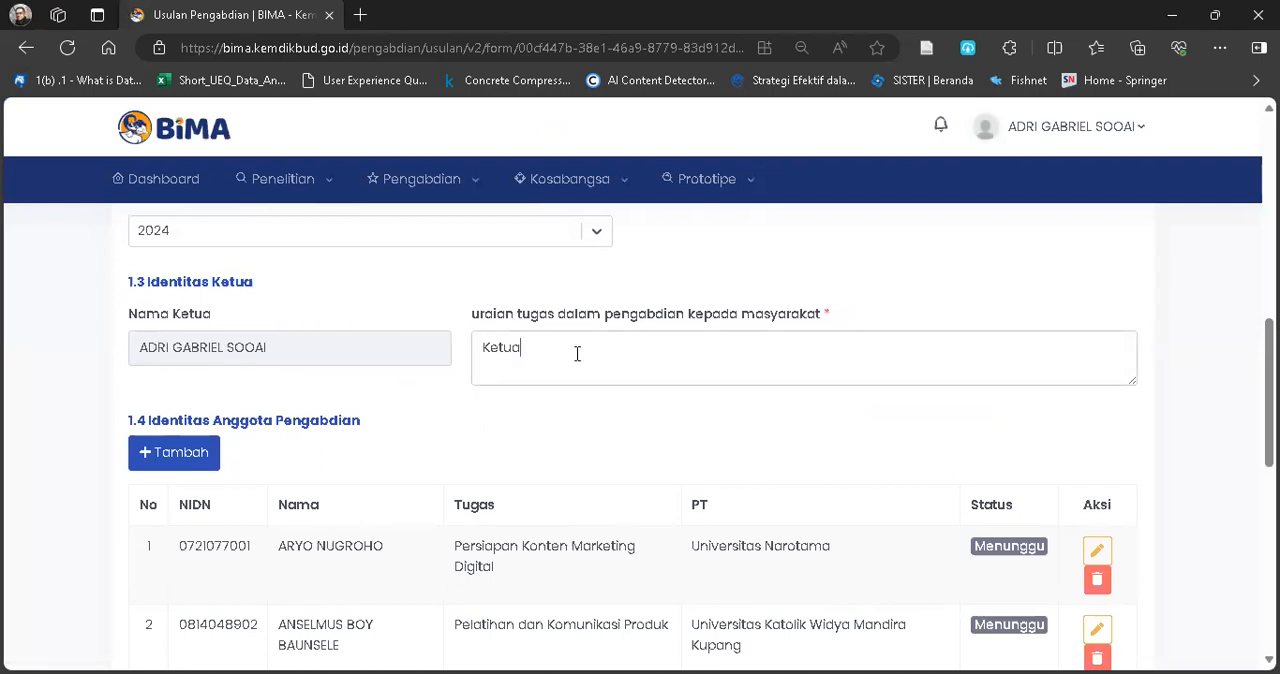
pyautogui.scroll(3, 577, 353)
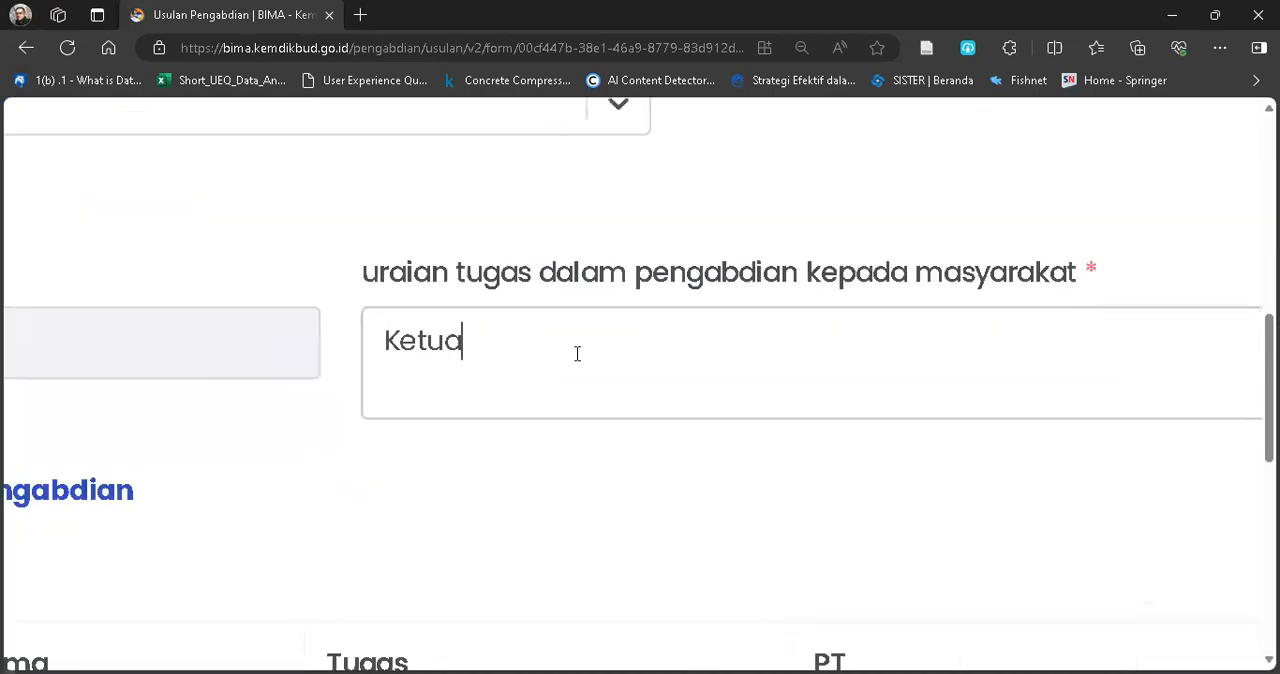
pyautogui.scroll(2, 701, 371)
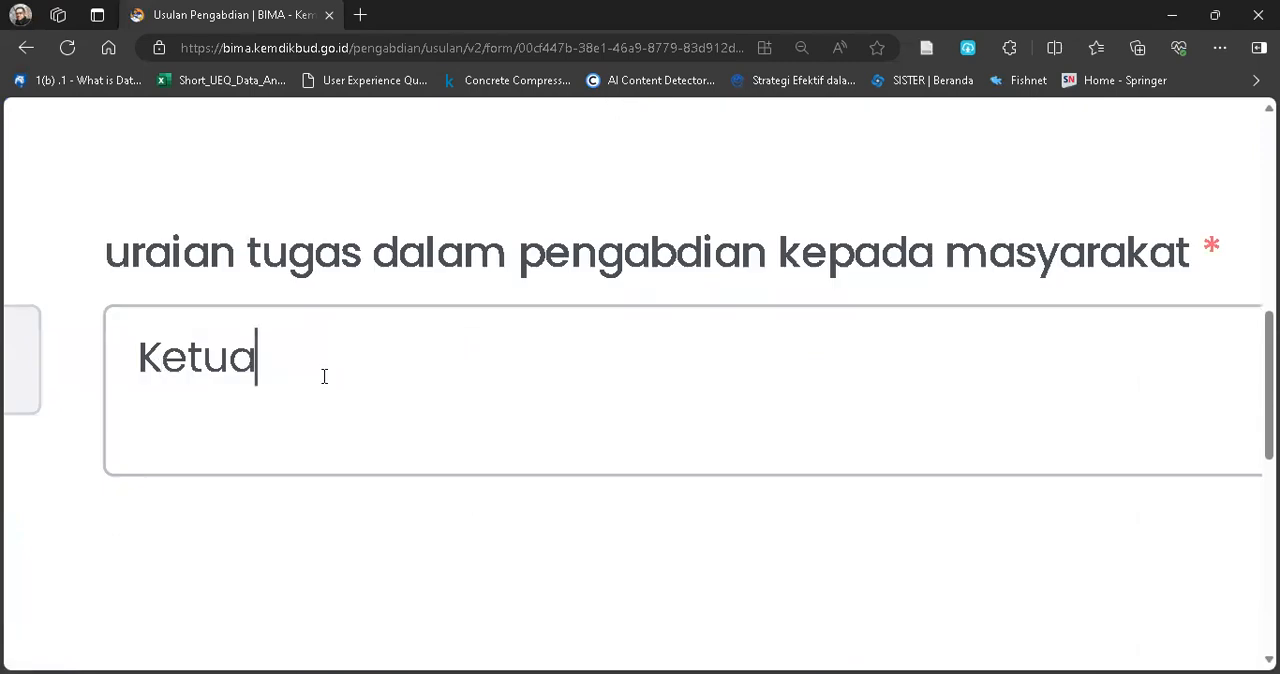
pyautogui.click(133, 362)
pyautogui.hotkey('ctrl', 'a')
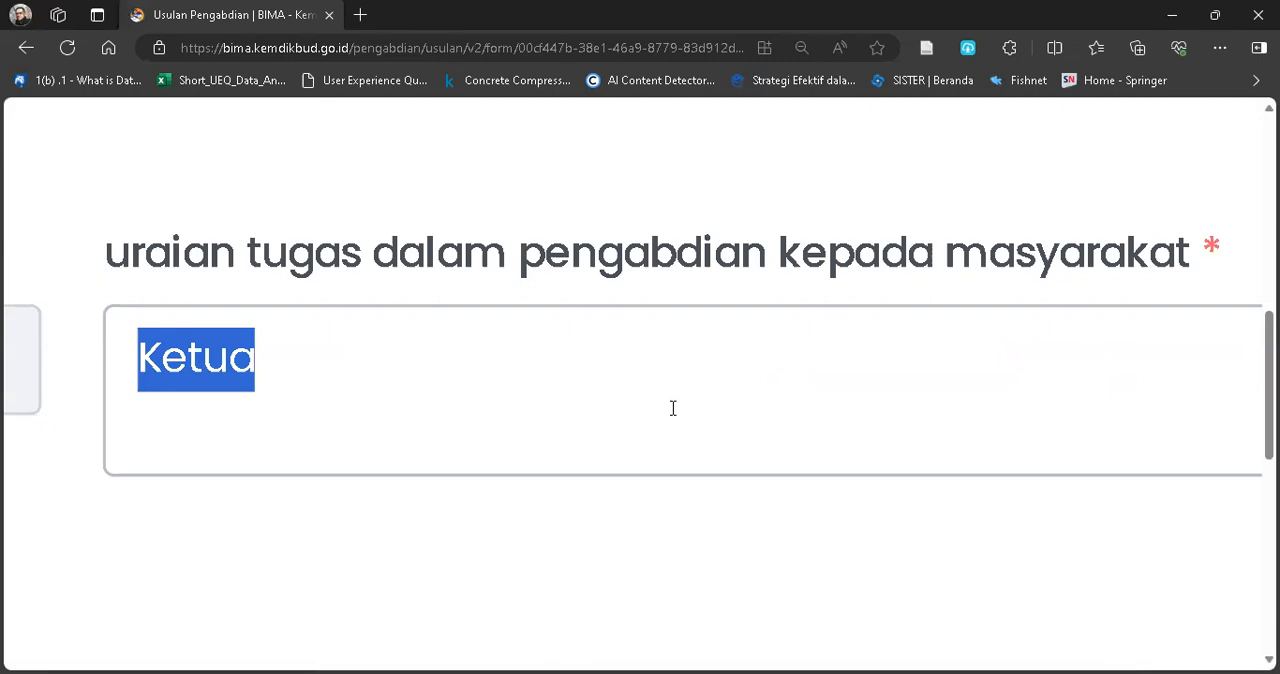
pyautogui.click(294, 376)
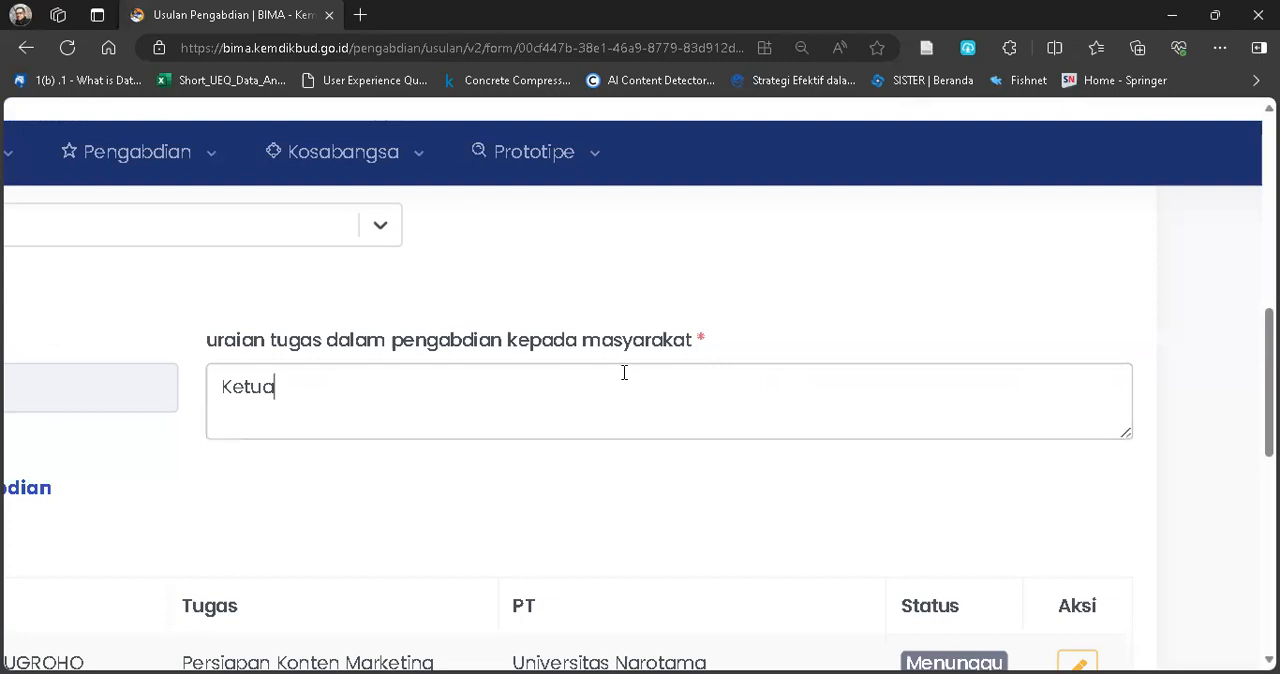
# Examine the Identitas Anggota Pengabdian table, especially the task assigned to each team member.
pyautogui.scroll(-1, 624, 393)
pyautogui.hscroll(-2, 624, 393)
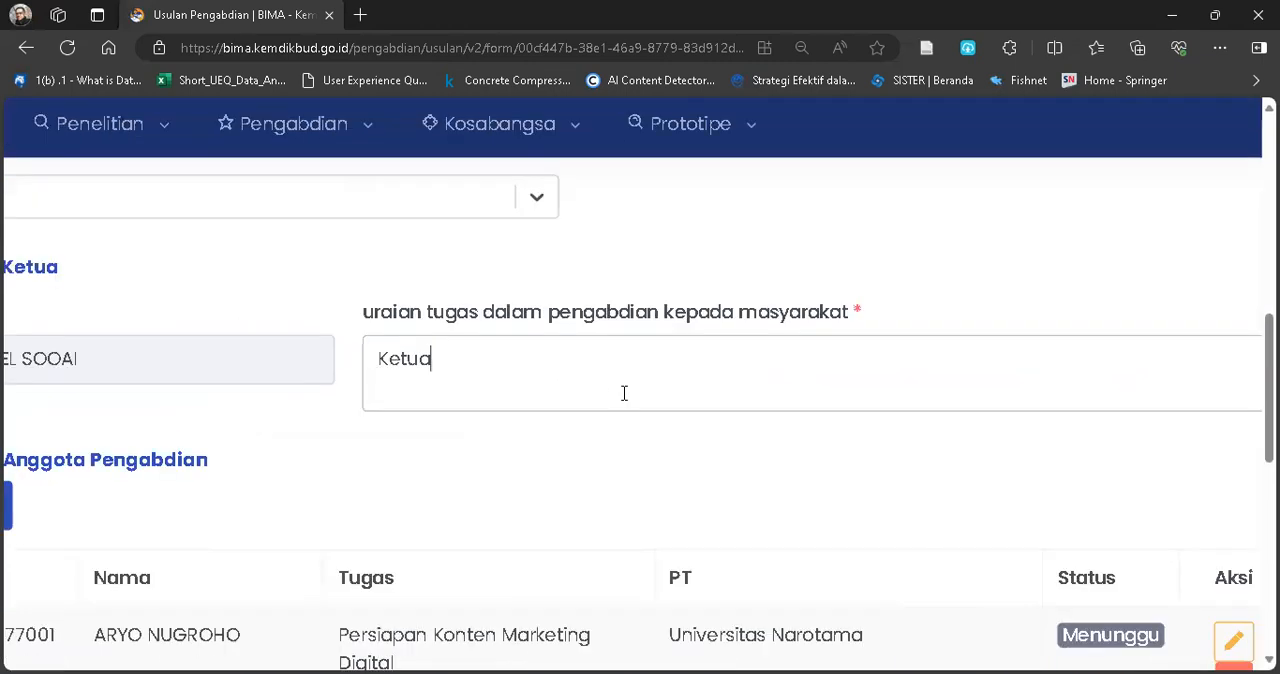
pyautogui.scroll(-2, 250, 460)
pyautogui.hscroll(-1, 250, 460)
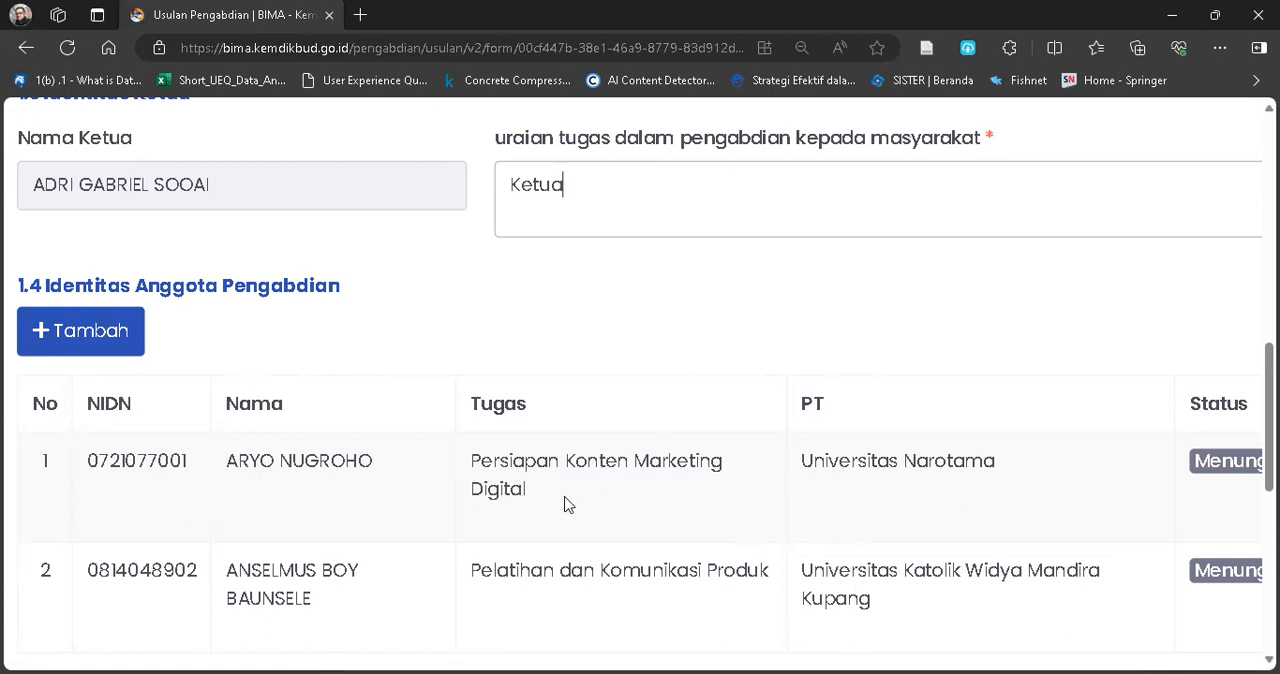
pyautogui.keyDown('ctrl'); pyautogui.scroll(5, 566, 505); pyautogui.keyUp('ctrl')
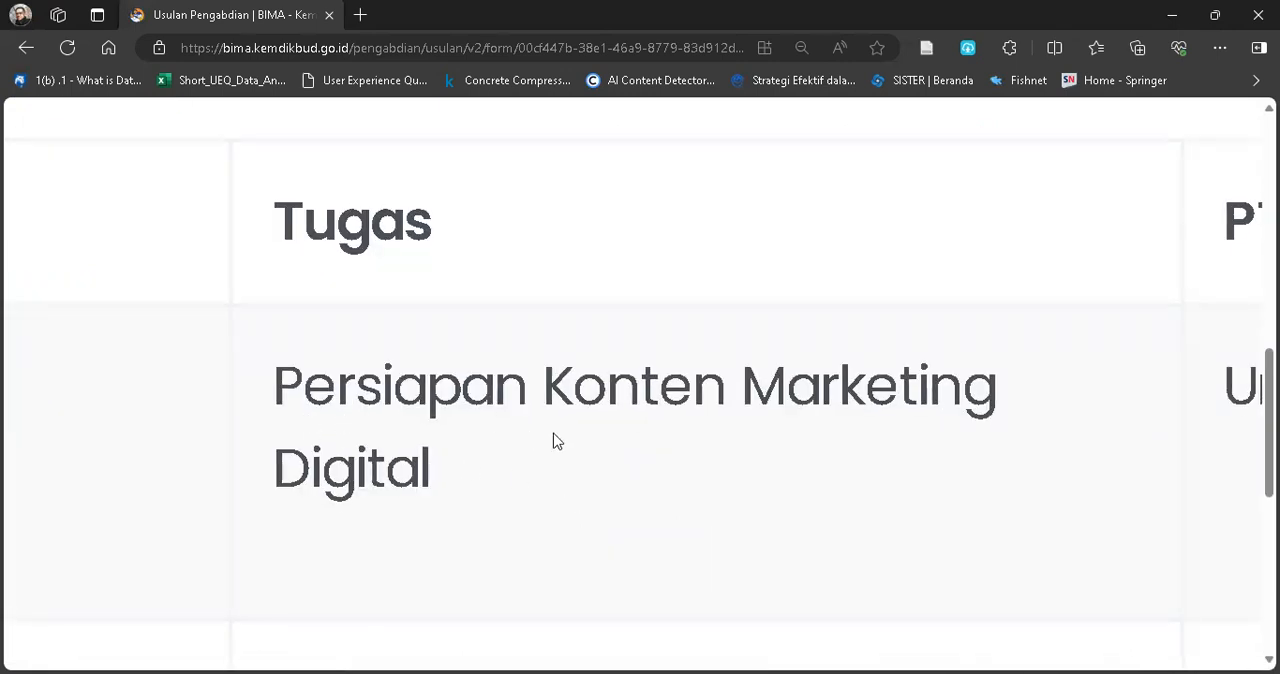
pyautogui.scroll(-3, 494, 526)
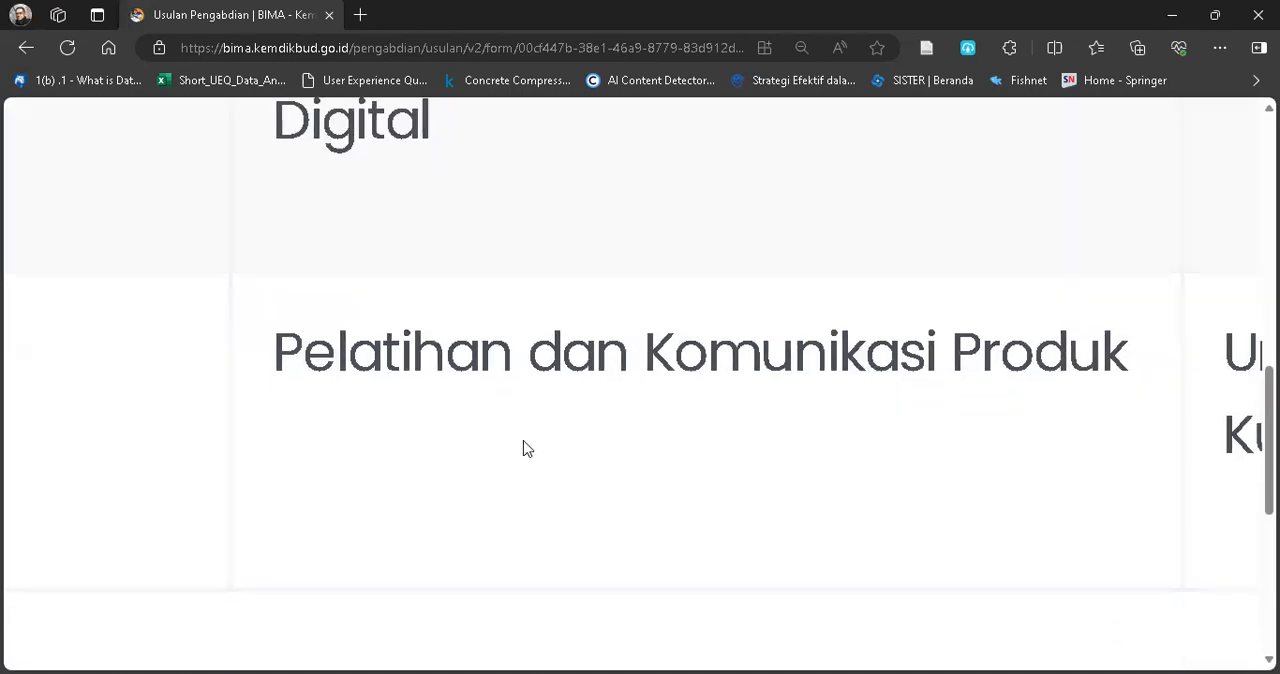
pyautogui.scroll(-3, 730, 430)
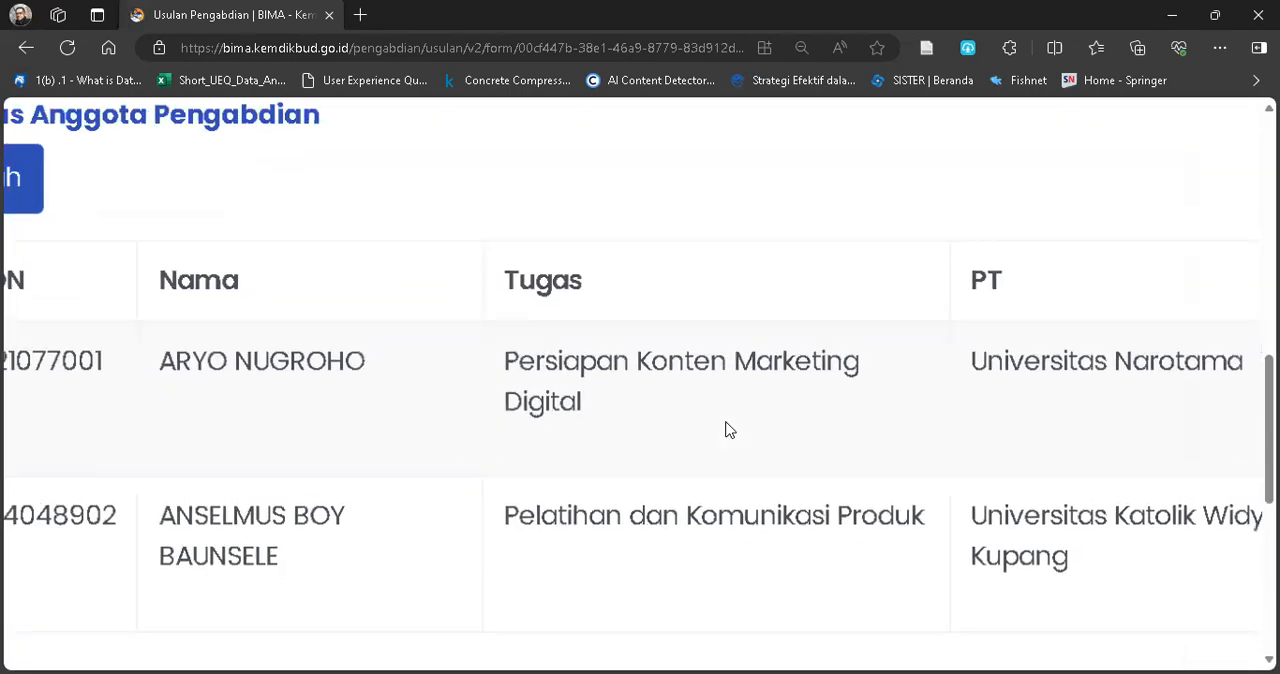
pyautogui.scroll(-3, 730, 430)
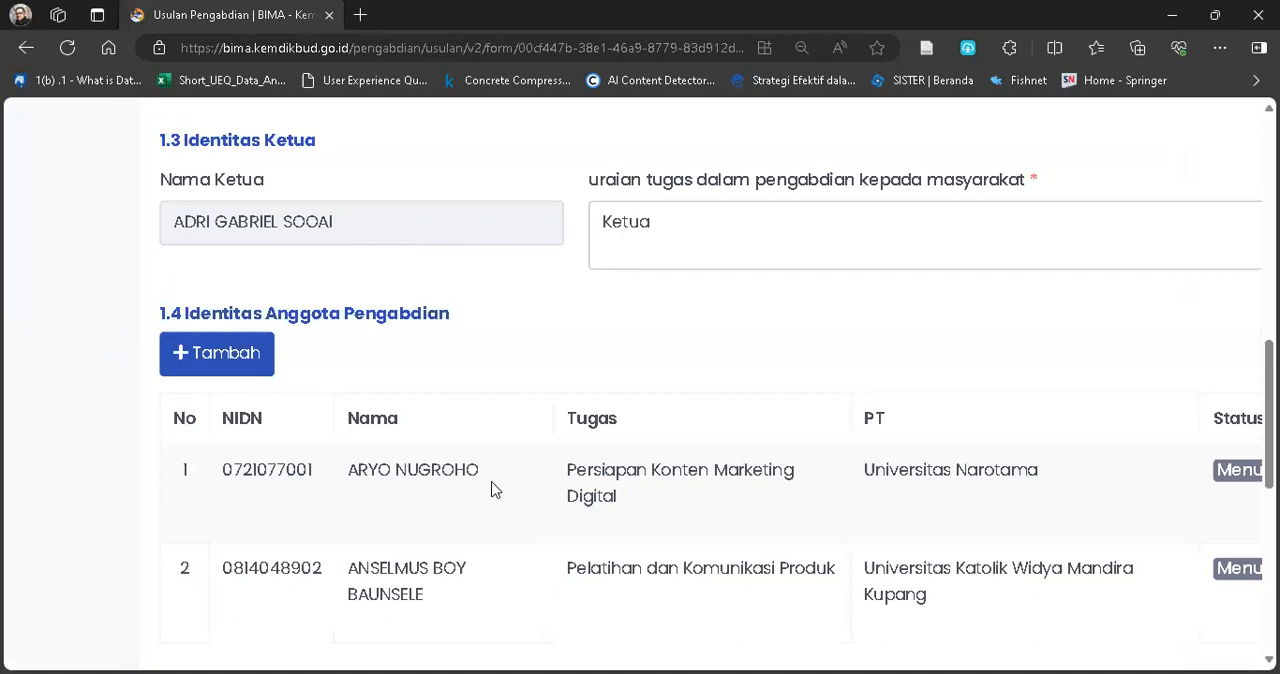
# Look at the form for adding an Anggota Pengabdian by NIDN and close it without adding a member.
pyautogui.click(222, 366)
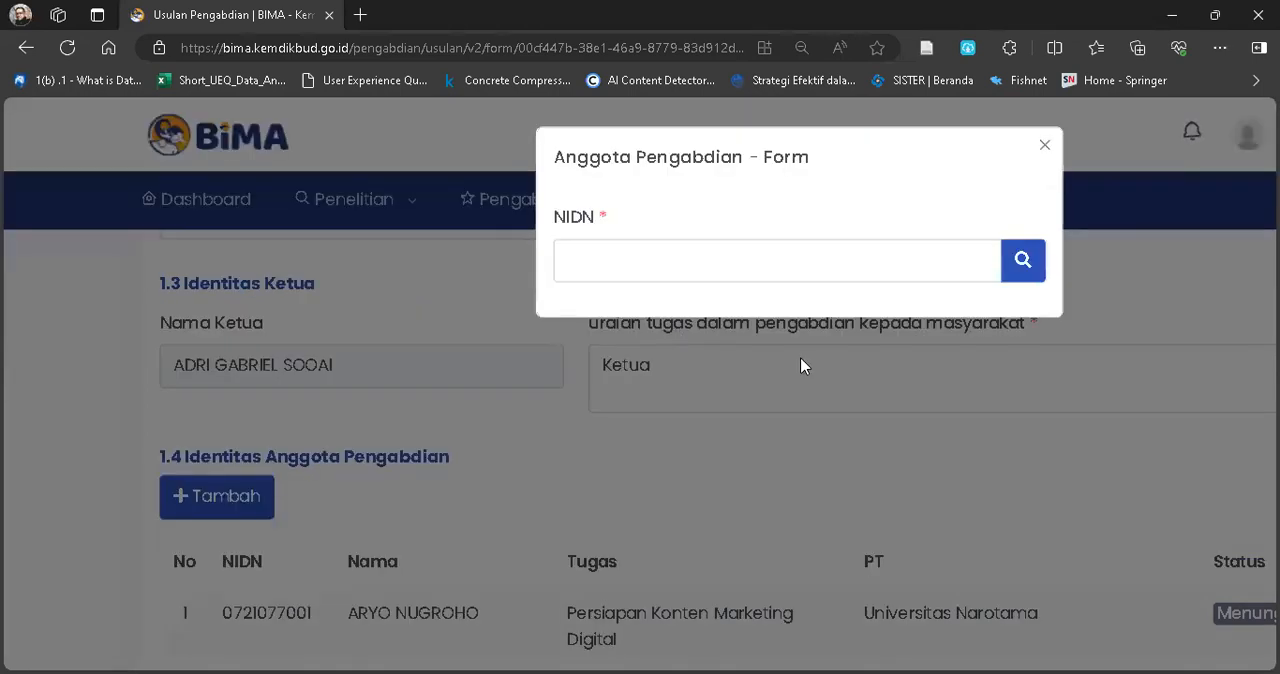
pyautogui.click(729, 264)
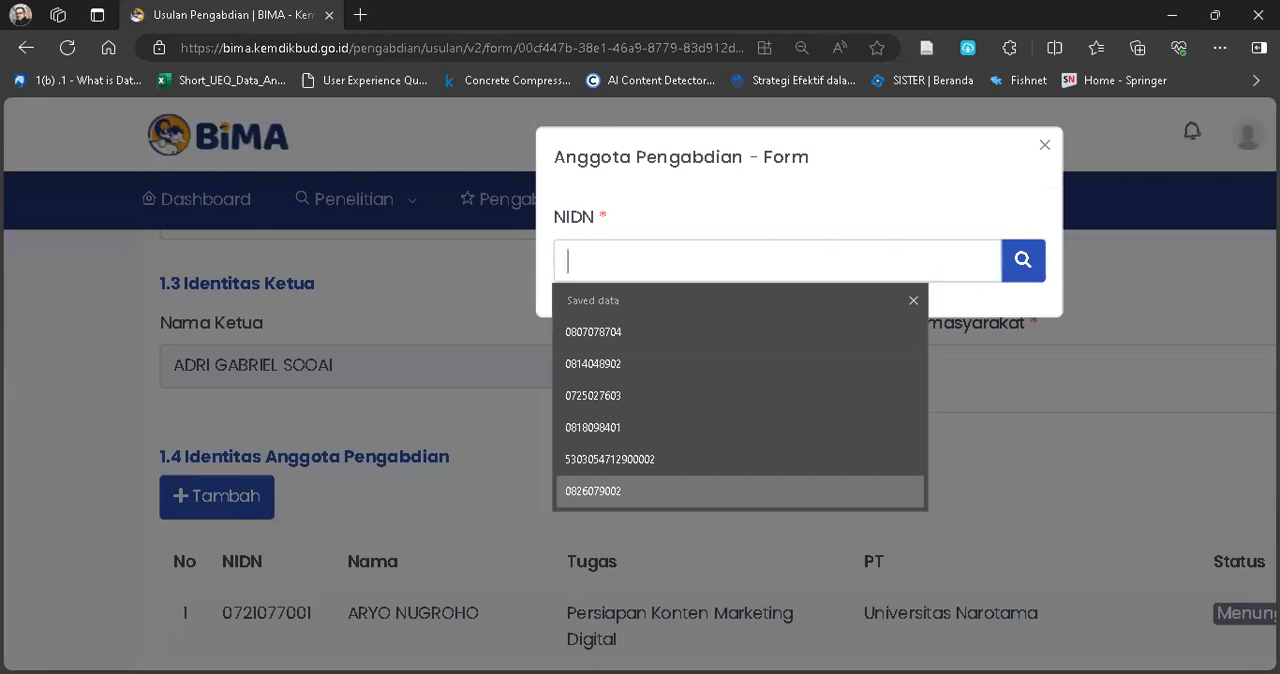
pyautogui.press('Down')
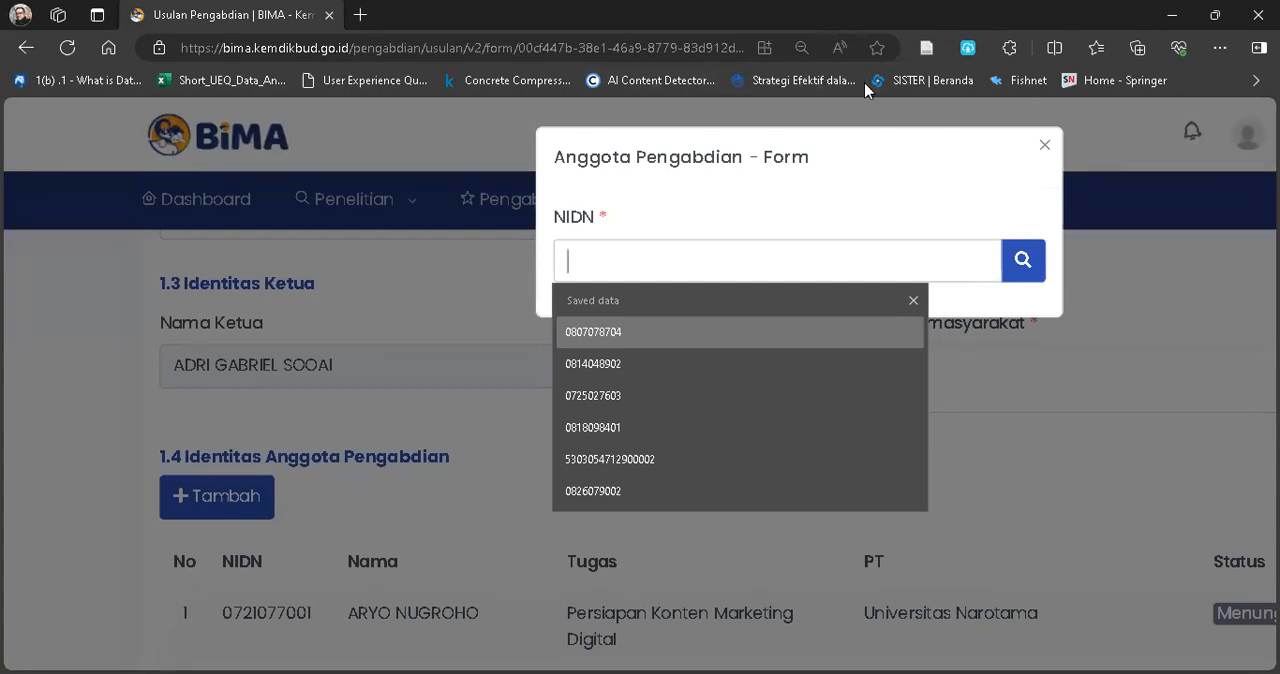
pyautogui.hotkey('alt', 'Tab')
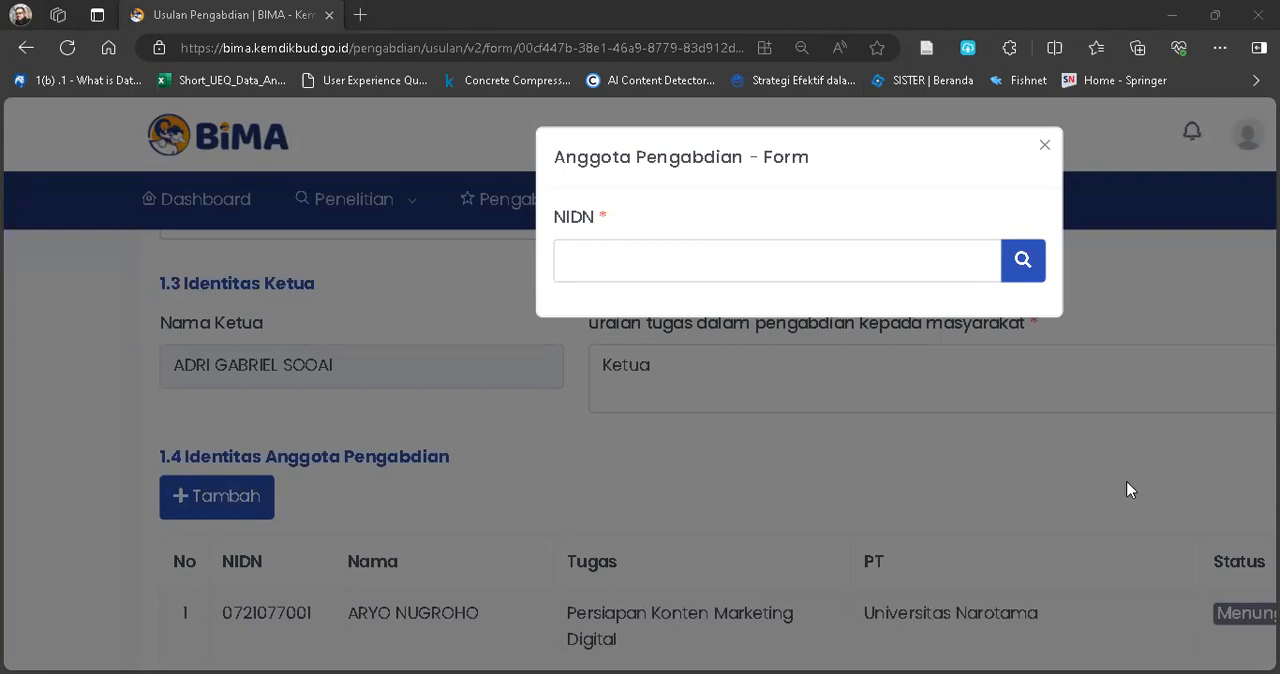
pyautogui.hotkey('alt', 'Tab')
pyautogui.click(600, 260)
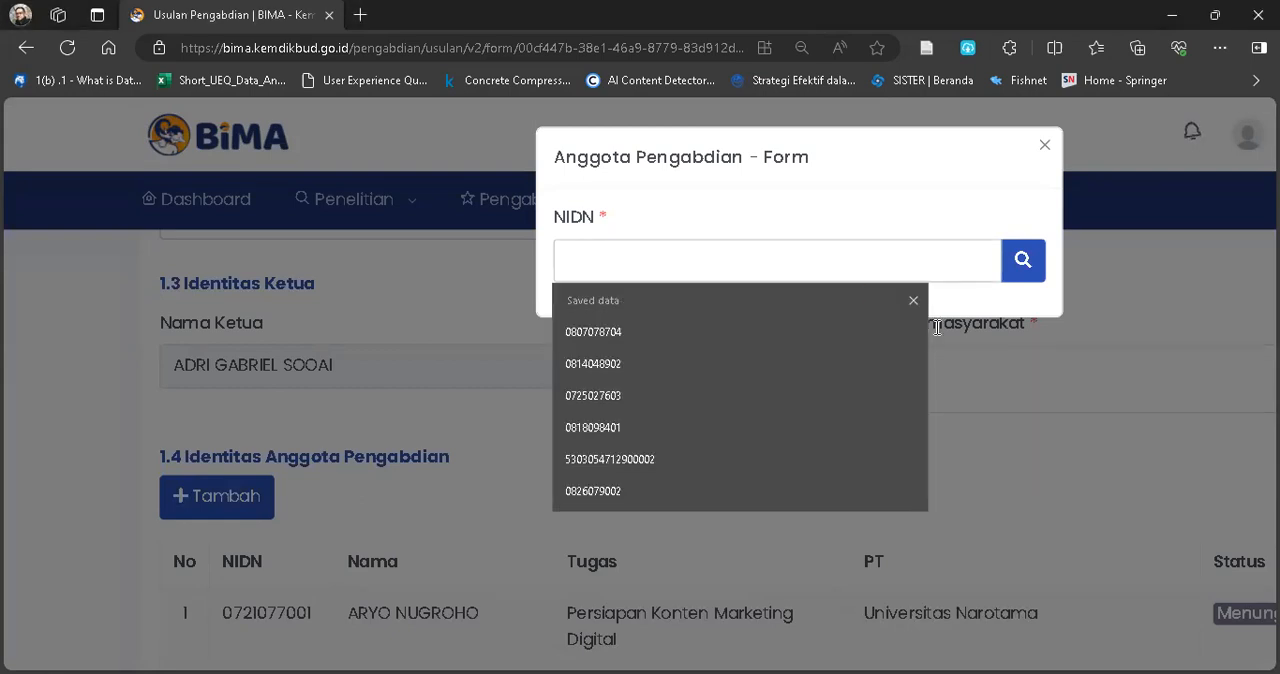
pyautogui.click(1048, 409)
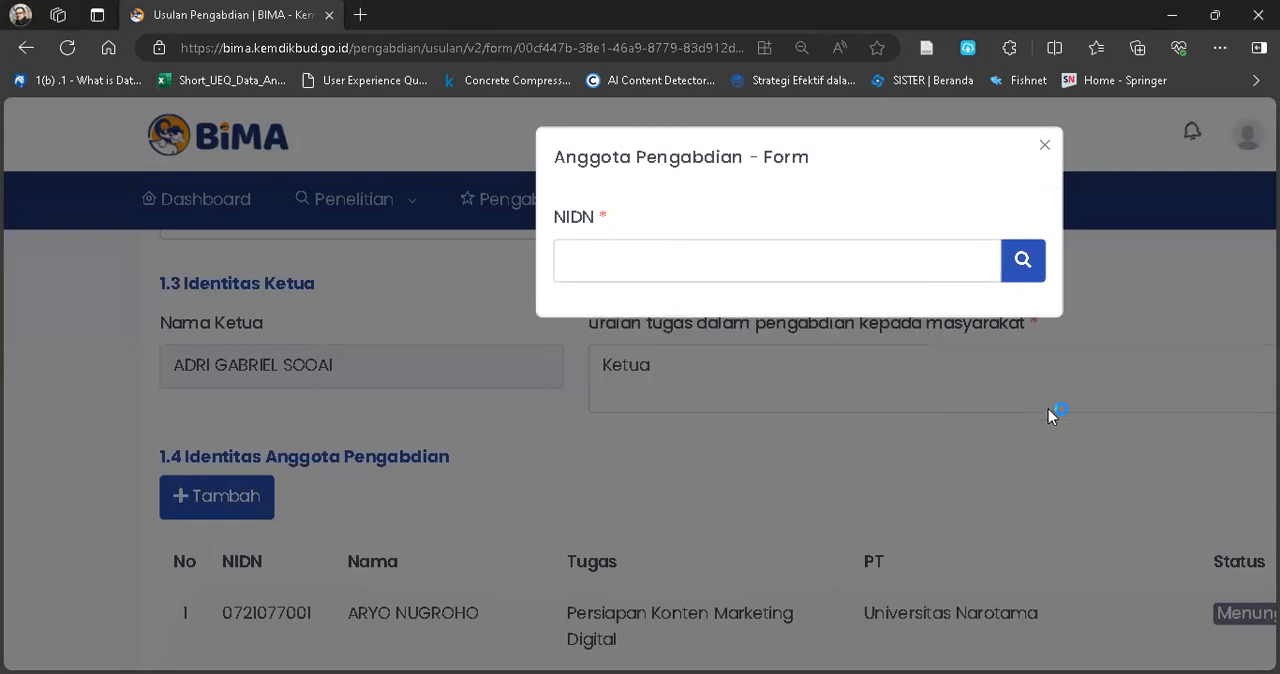
pyautogui.click(1065, 199)
# Save the Identitas Usulan entries of the Pengabdian proposal as a draft and try to continue to the next stage.
pyautogui.scroll(-3, 751, 460)
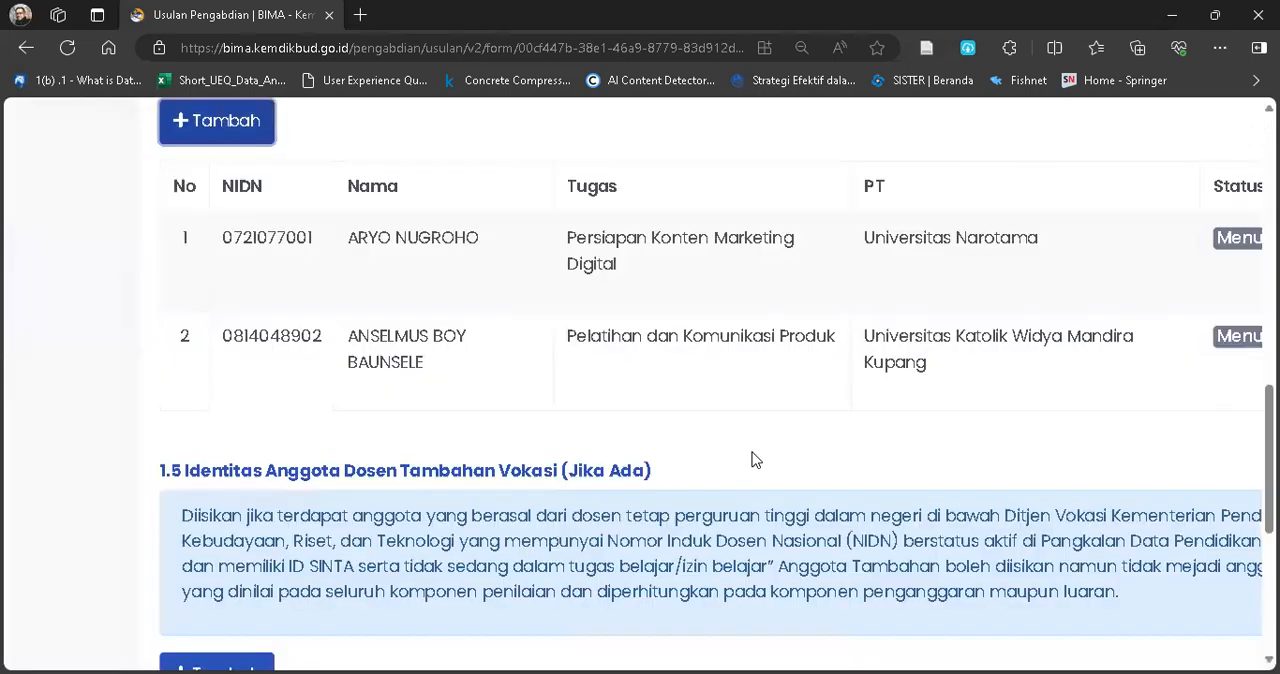
pyautogui.scroll(-3, 751, 460)
pyautogui.scroll(-2, 751, 460)
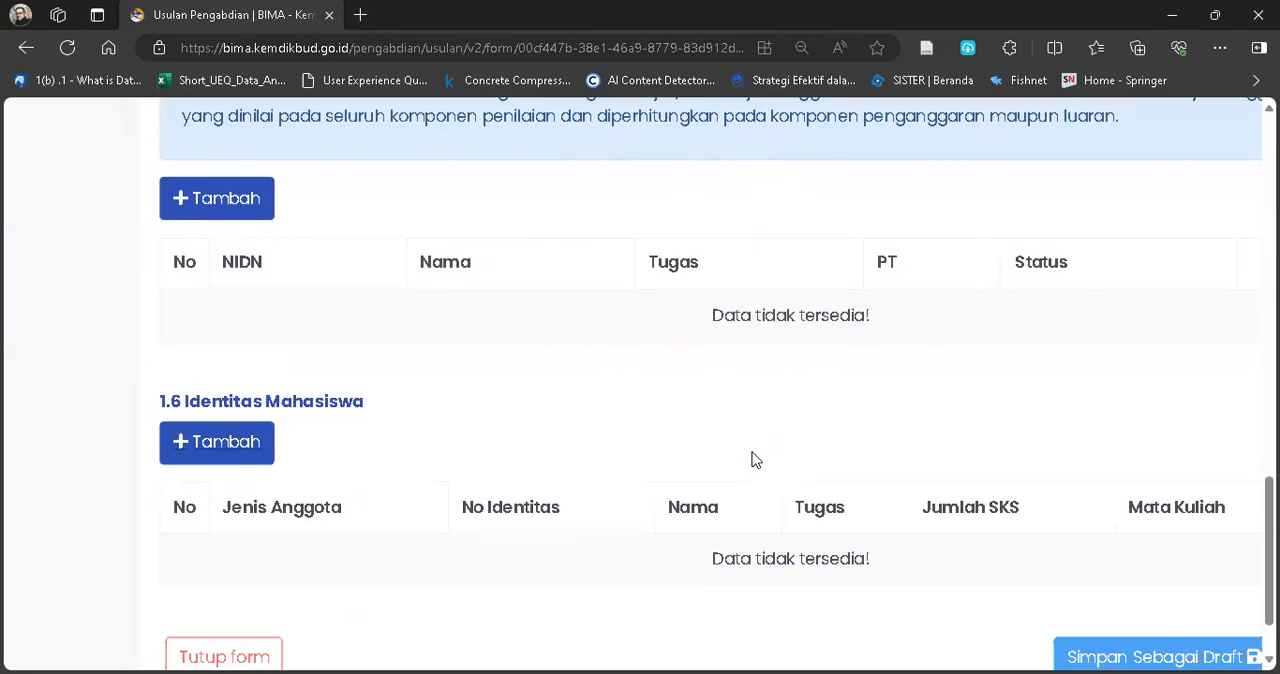
pyautogui.scroll(-2, 754, 458)
pyautogui.hscroll(3, 754, 458)
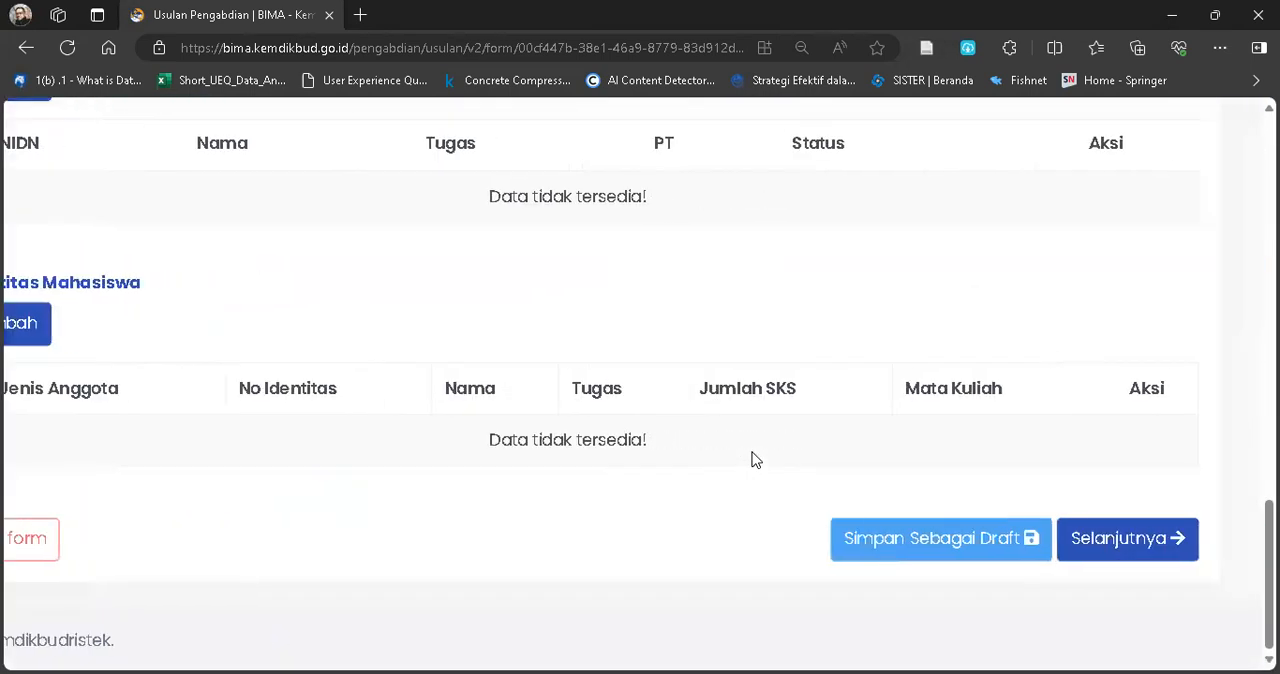
pyautogui.click(957, 545)
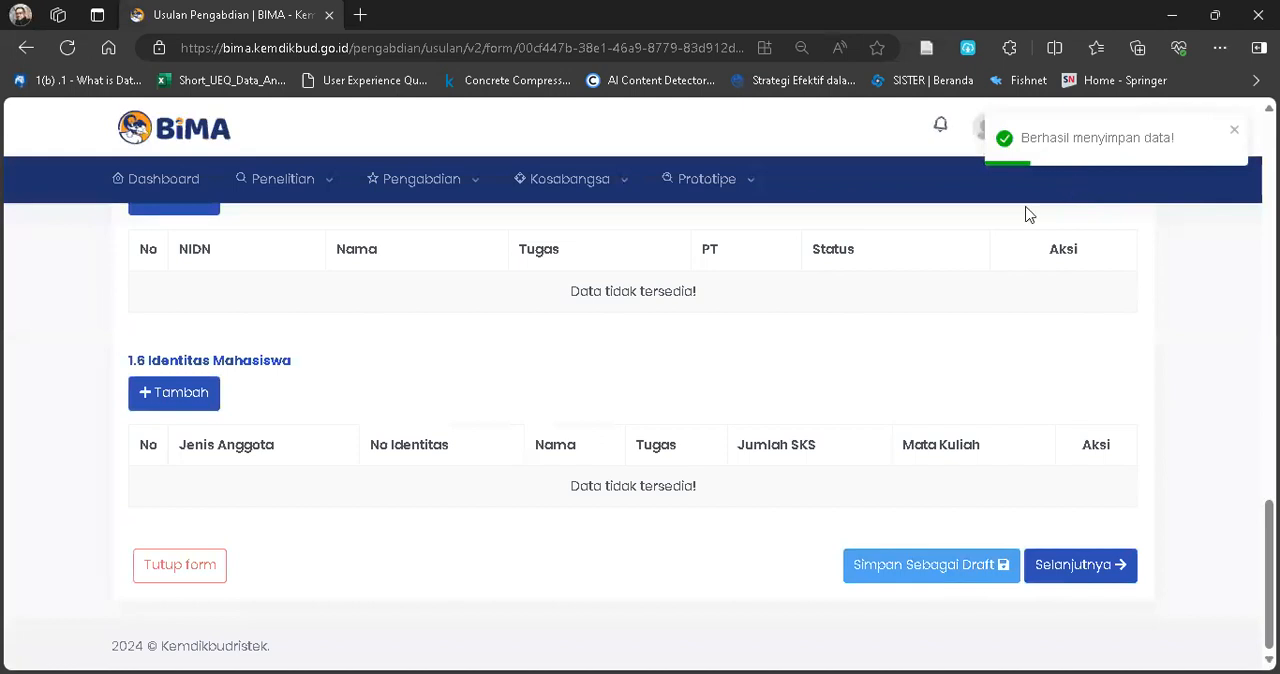
pyautogui.click(1057, 577)
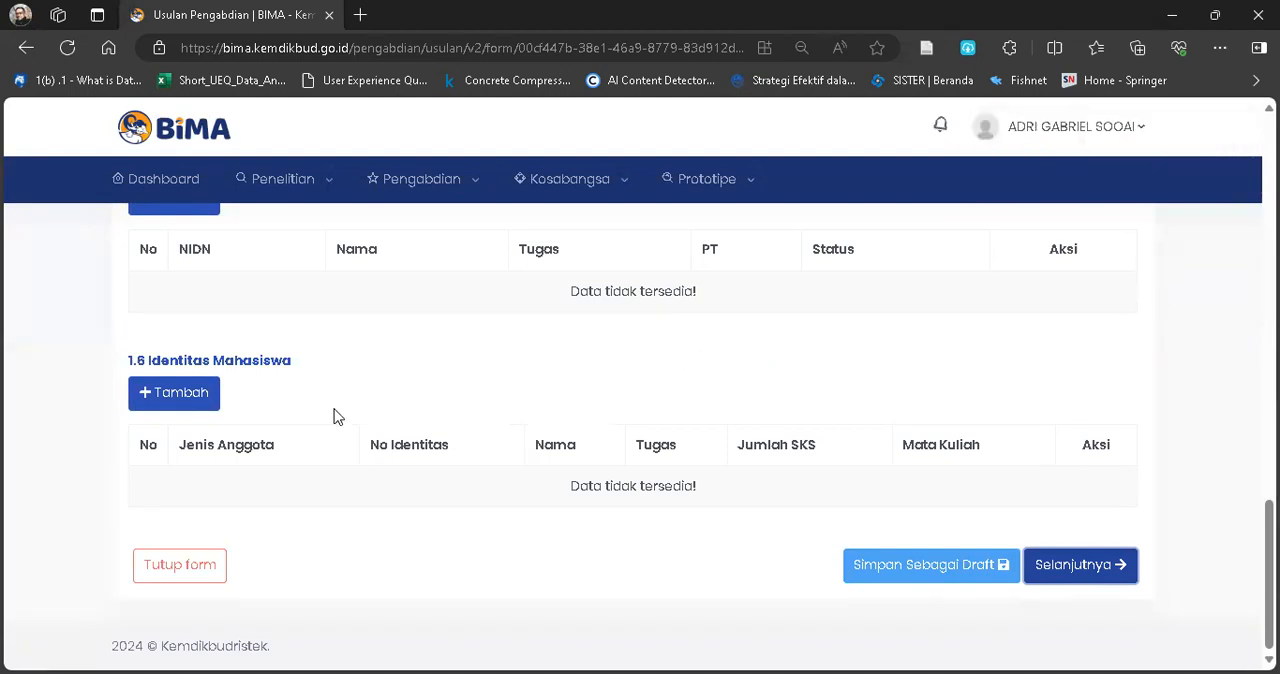
# Look at the Identitas Mahasiswa form for adding a student by NIM and close it without adding anyone.
pyautogui.click(178, 395)
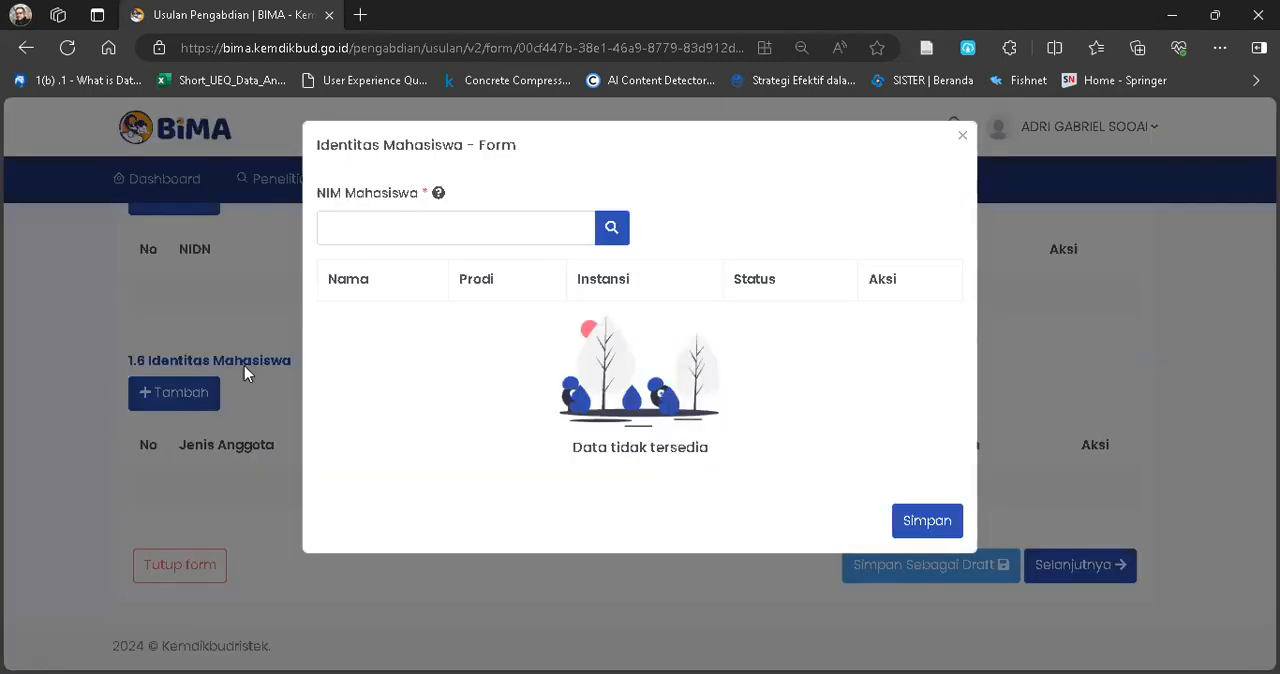
pyautogui.click(450, 228)
pyautogui.press('Escape')
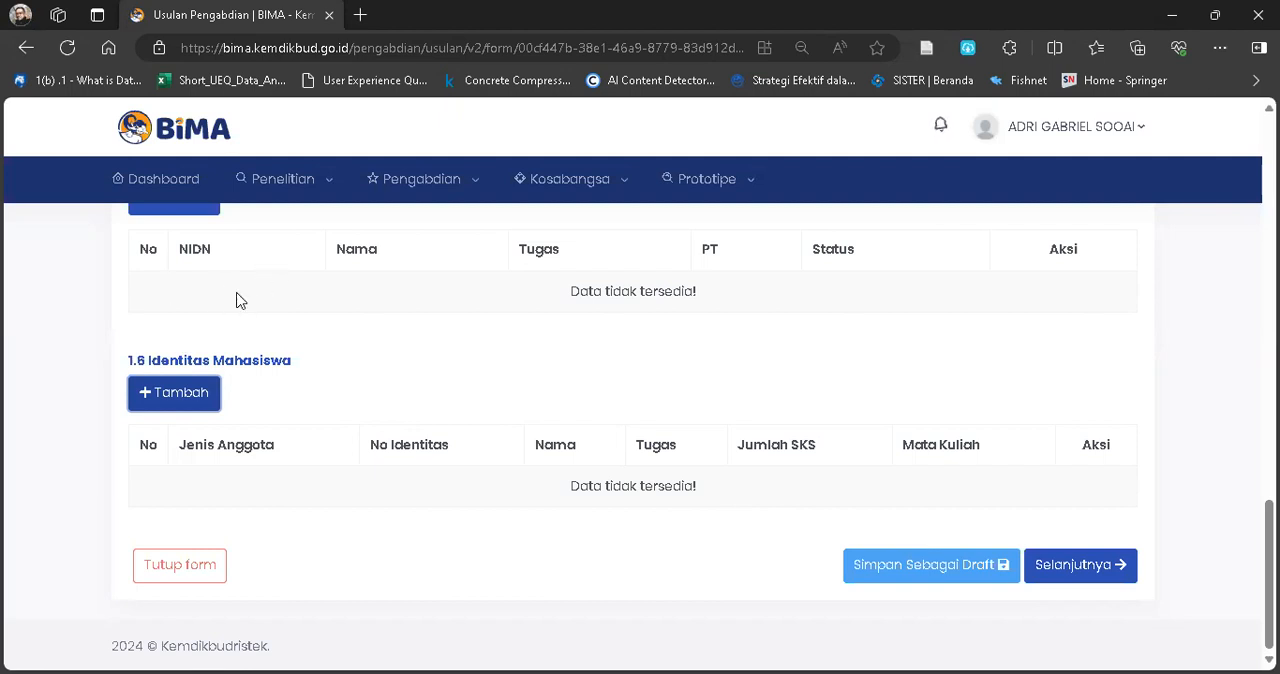
# Review the Anggota Dosen Tambahan Vokasi and Identitas Mahasiswa sections and save the proposal as a draft once more.
pyautogui.scroll(2, 245, 300)
pyautogui.scroll(-2, 489, 483)
pyautogui.scroll(5, 490, 482)
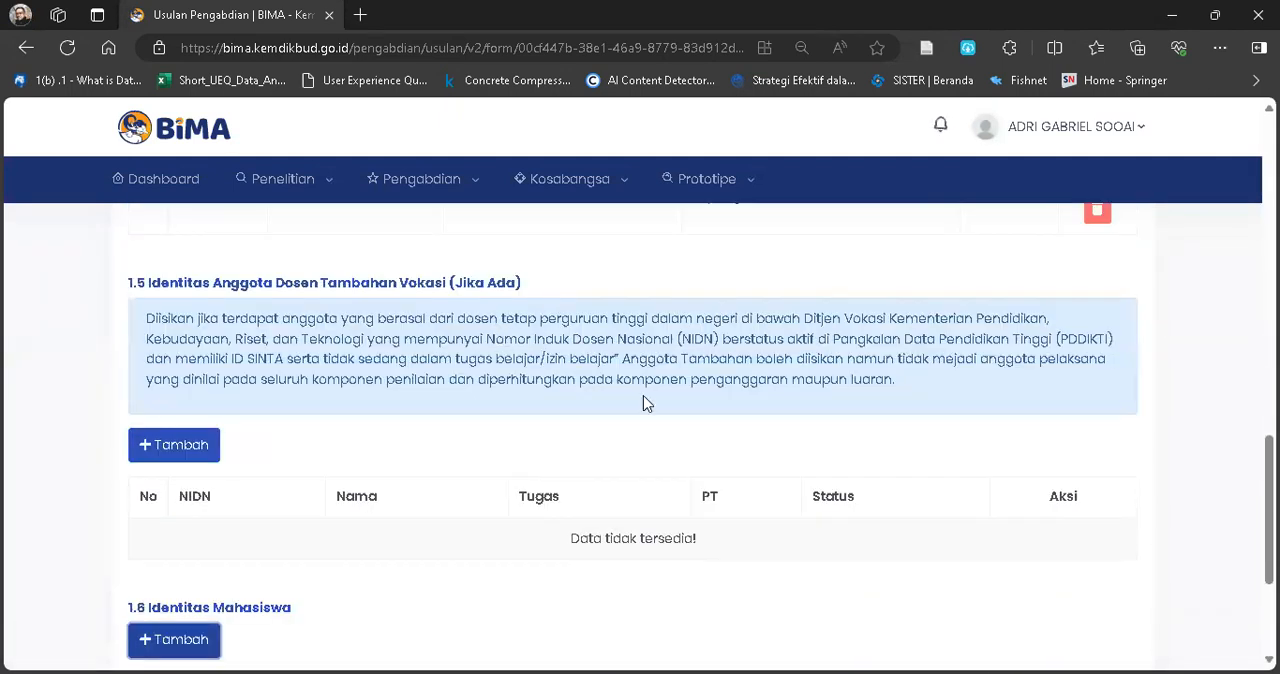
pyautogui.scroll(-3, 643, 395)
pyautogui.scroll(6, 643, 400)
pyautogui.scroll(-8, 643, 403)
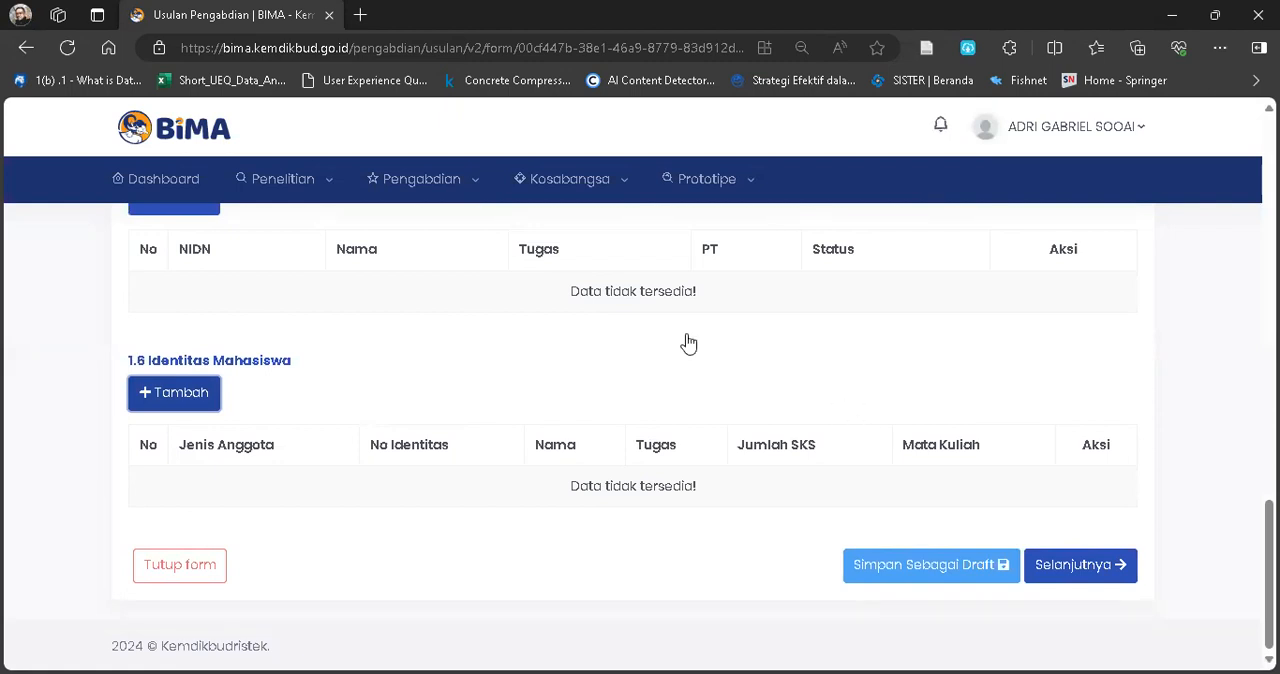
pyautogui.scroll(2, 1015, 332)
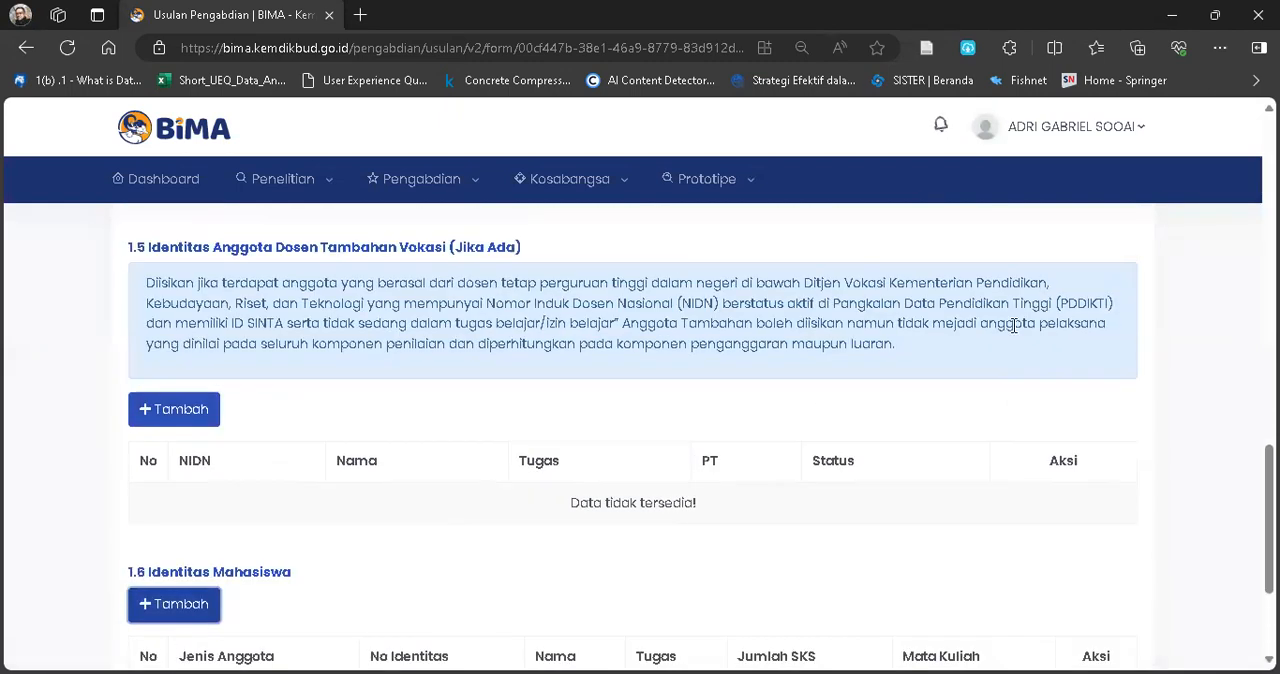
pyautogui.scroll(-2, 1000, 363)
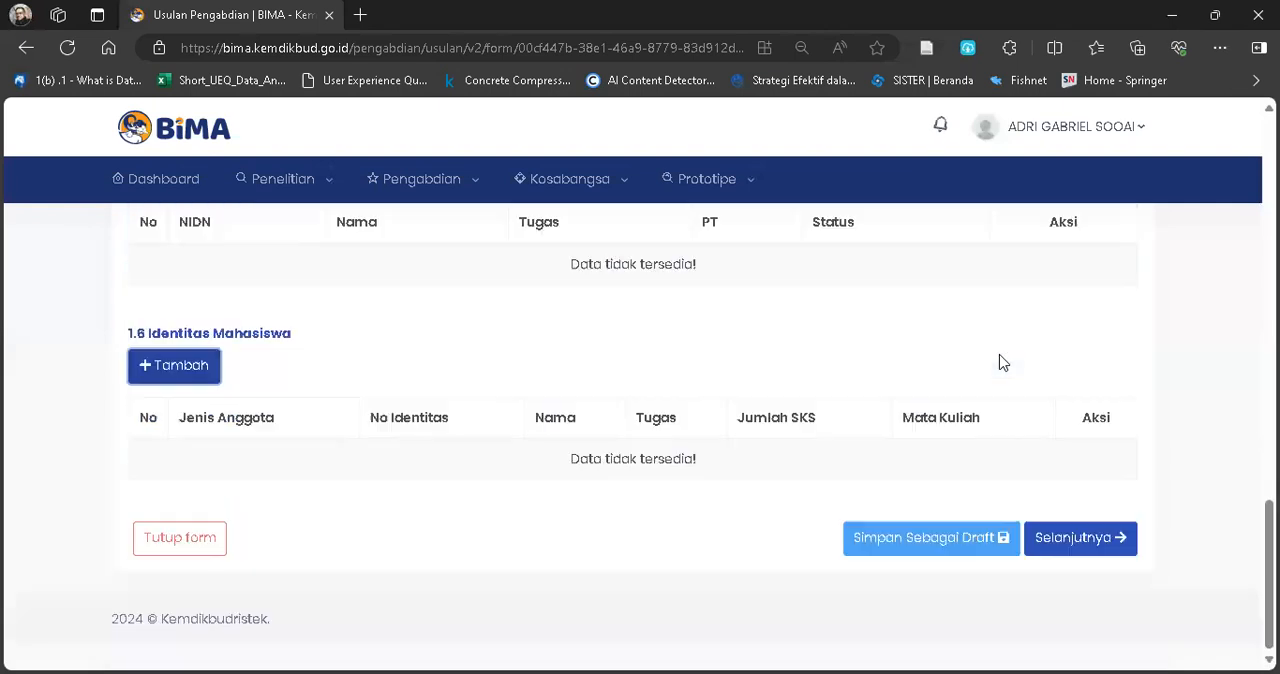
pyautogui.click(945, 570)
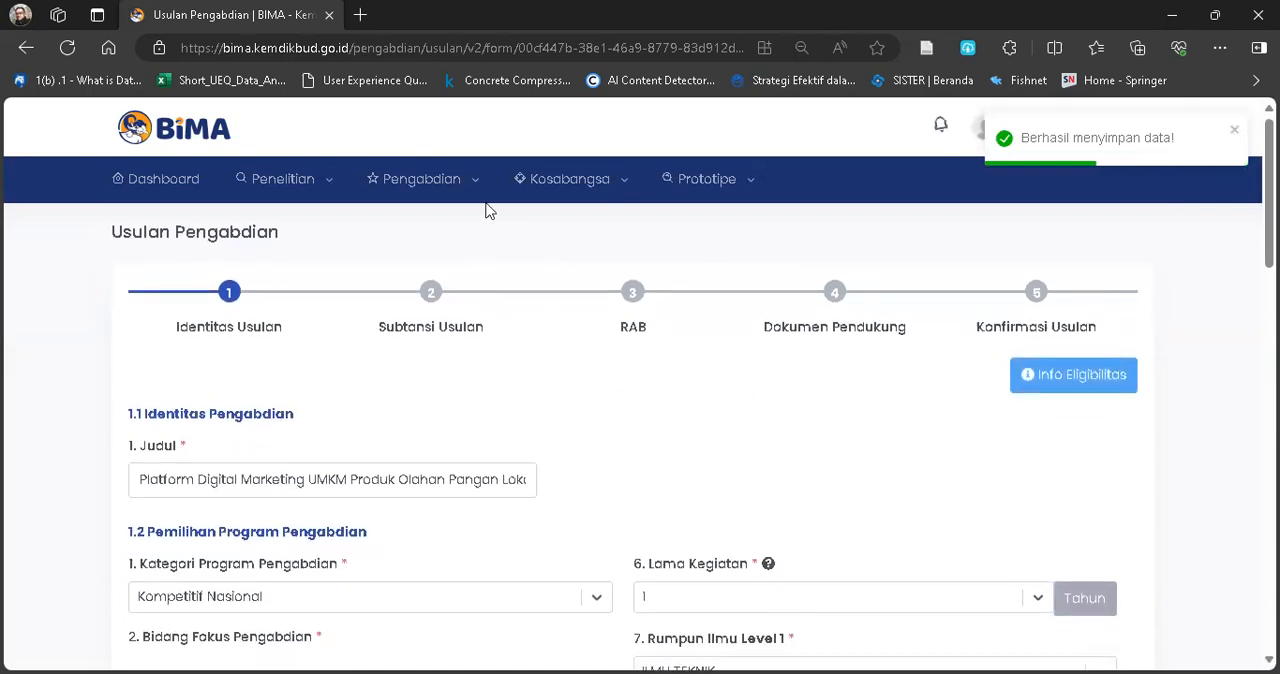
# Start a new research proposal under Penelitian, Usulan Baru.
pyautogui.moveTo(309, 194)
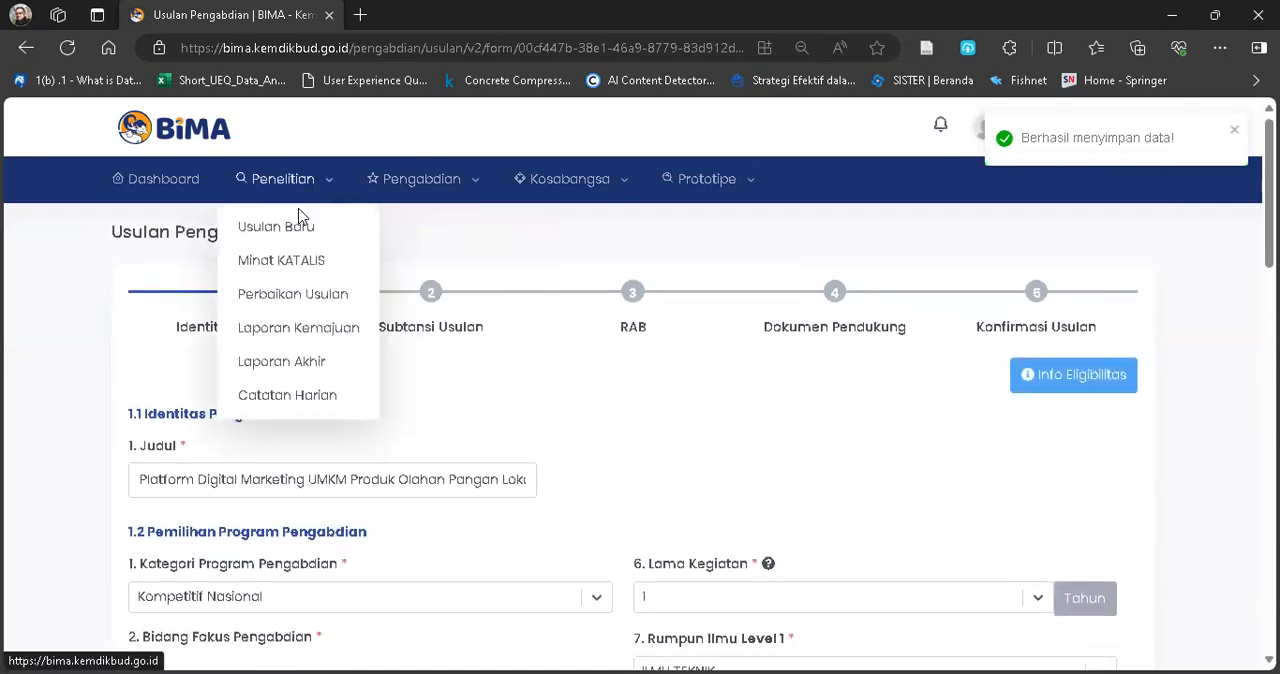
pyautogui.click(297, 231)
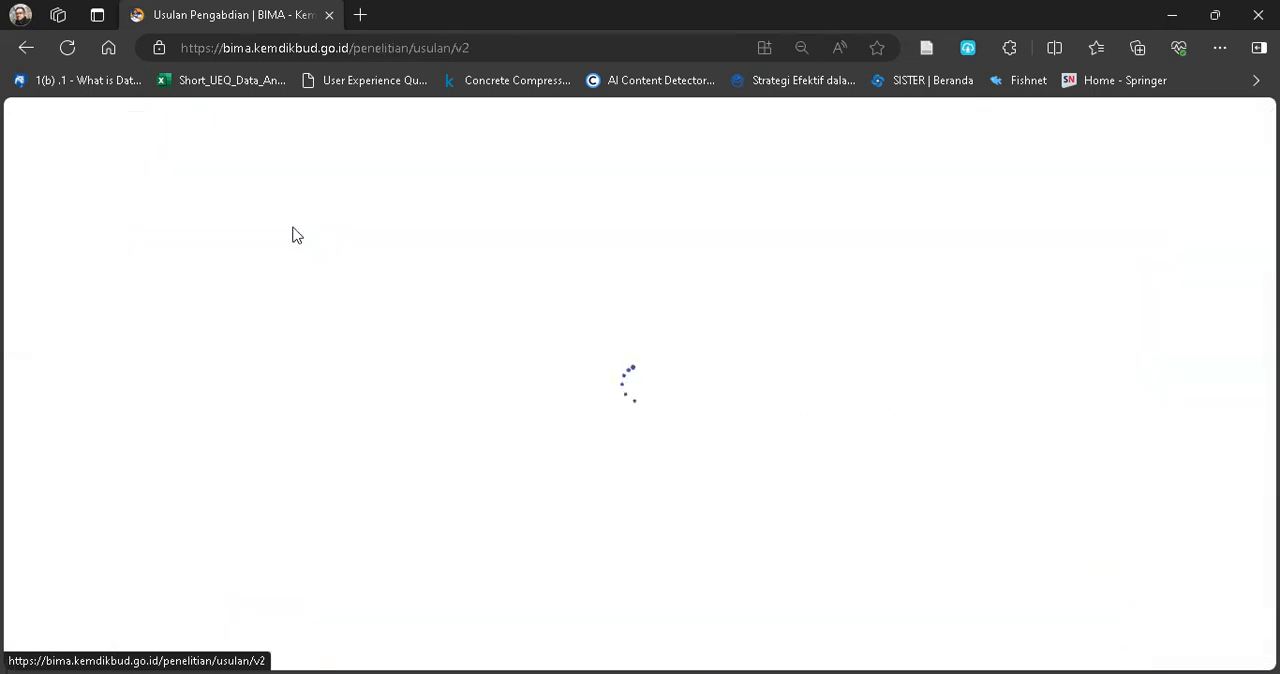
pyautogui.click(207, 300)
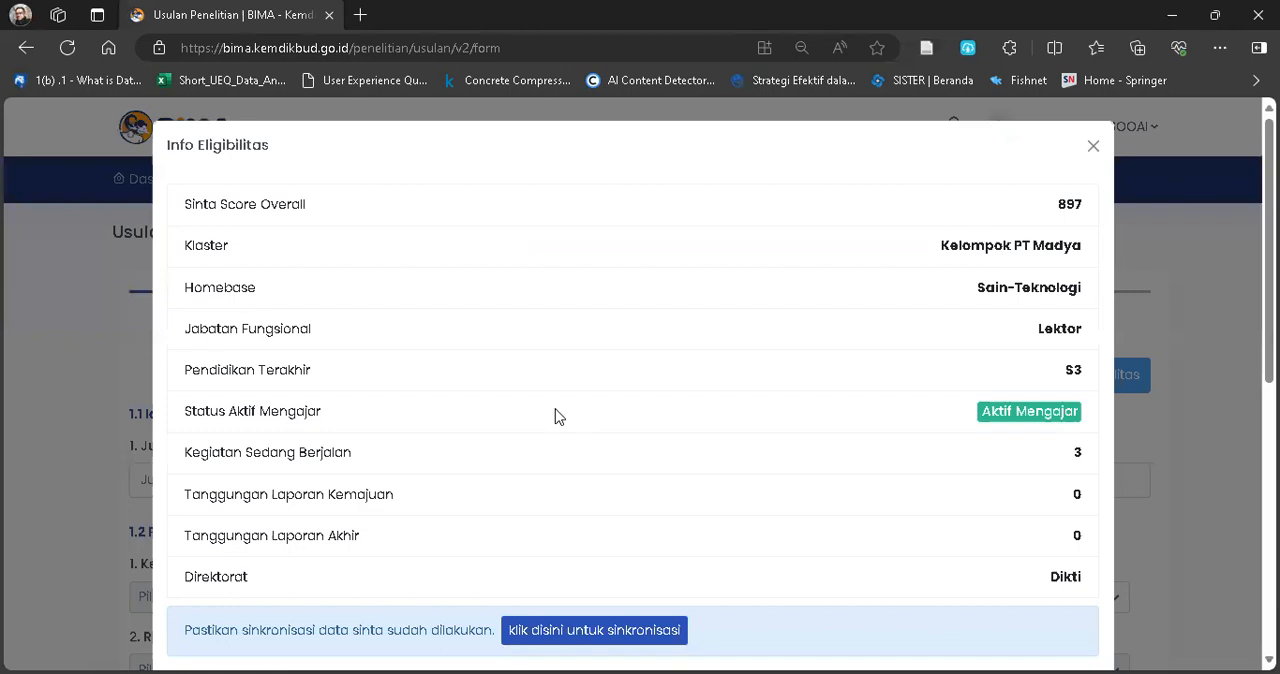
# Examine the proposer's ongoing activities and the eligible research schemes in Info Eligibilitas, and close it.
pyautogui.scroll(-5, 557, 415)
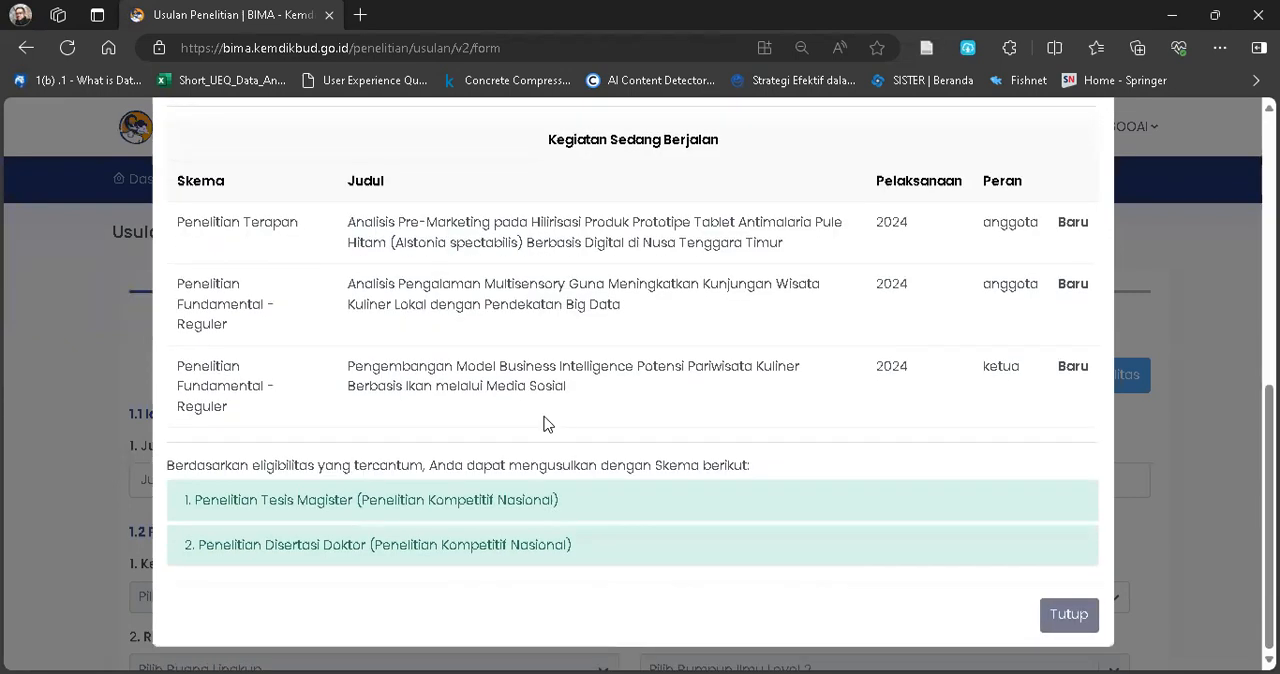
pyautogui.scroll(5, 430, 518)
pyautogui.scroll(-2, 430, 518)
pyautogui.hscroll(-3, 430, 518)
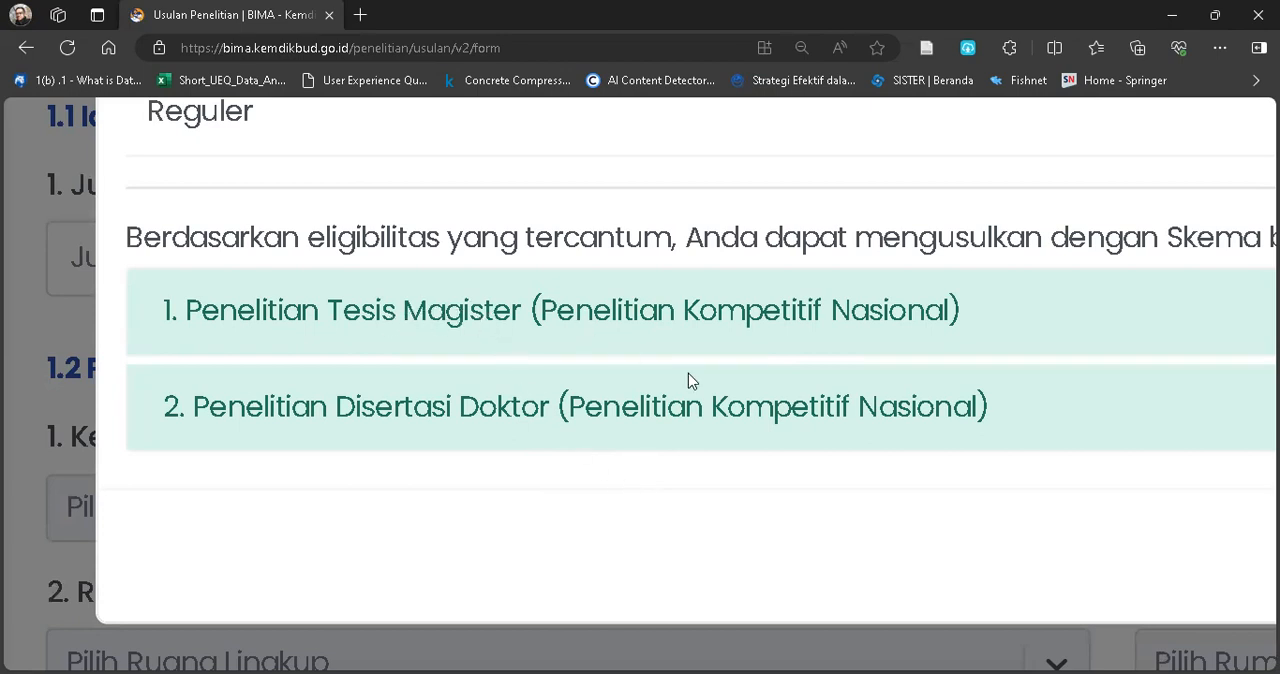
pyautogui.scroll(-4, 688, 373)
pyautogui.hscroll(3, 1023, 572)
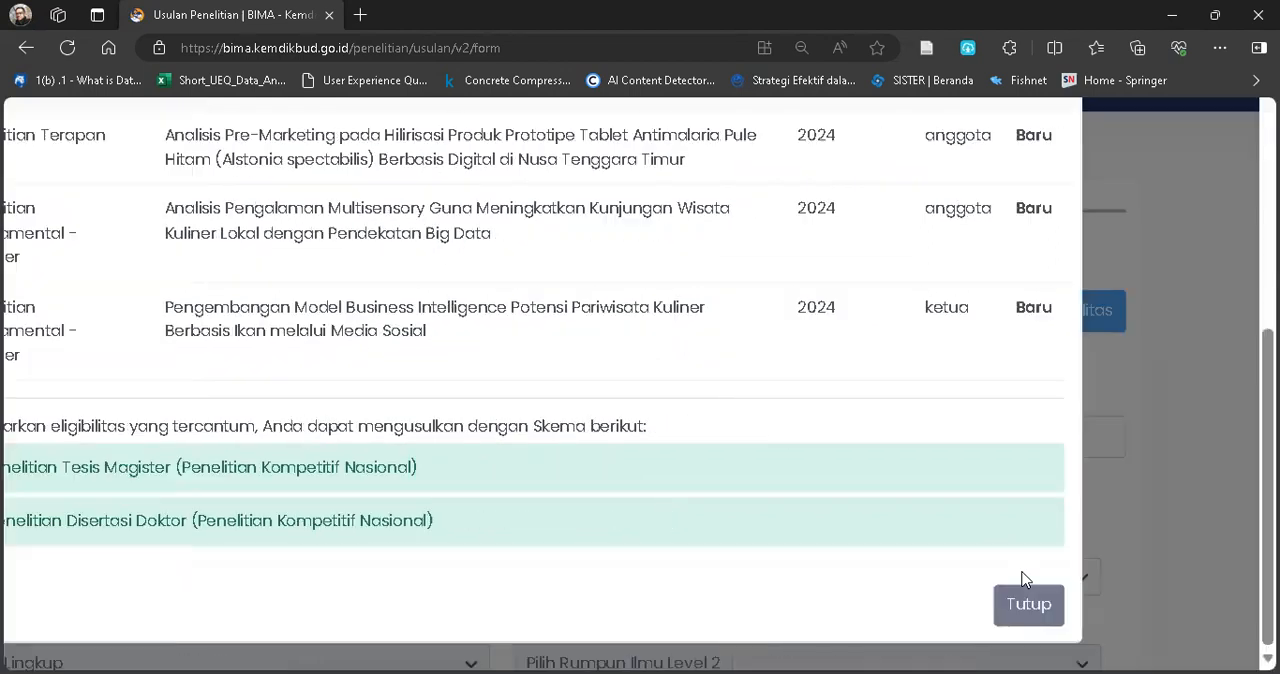
pyautogui.click(1032, 606)
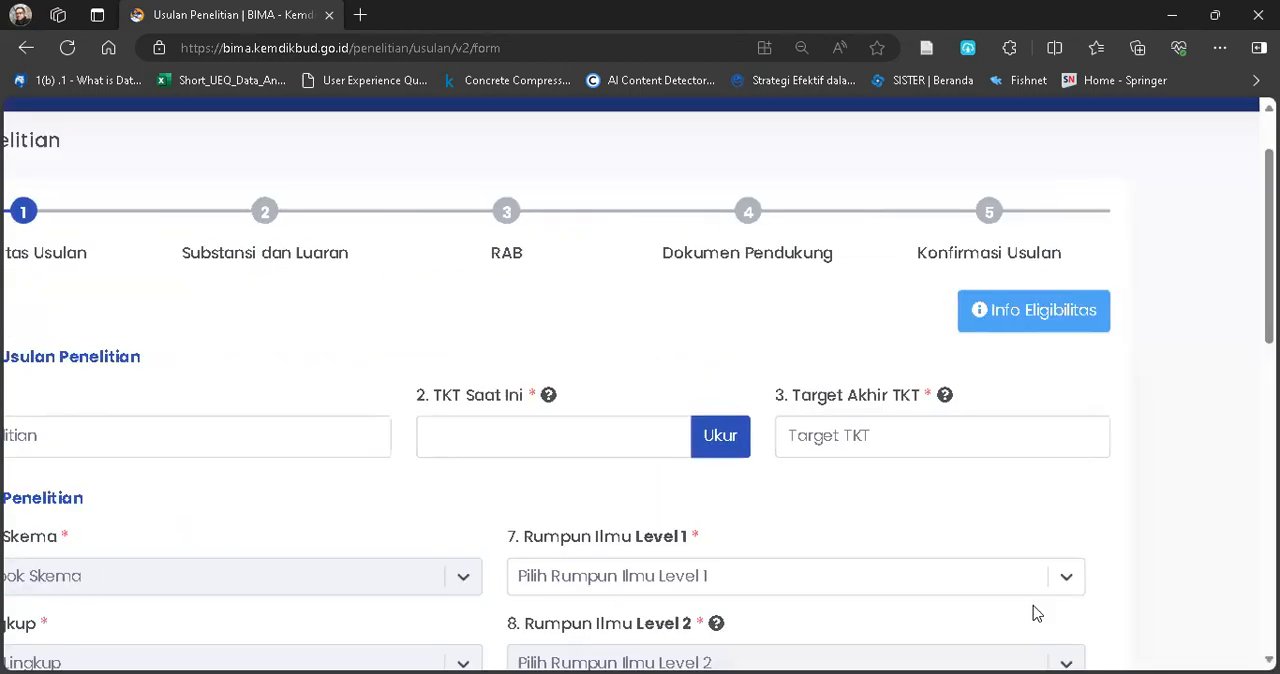
# Look over the Identitas Usulan stage of the new research proposal, from title and TKT to program and leader fields.
pyautogui.hscroll(-5, 412, 415)
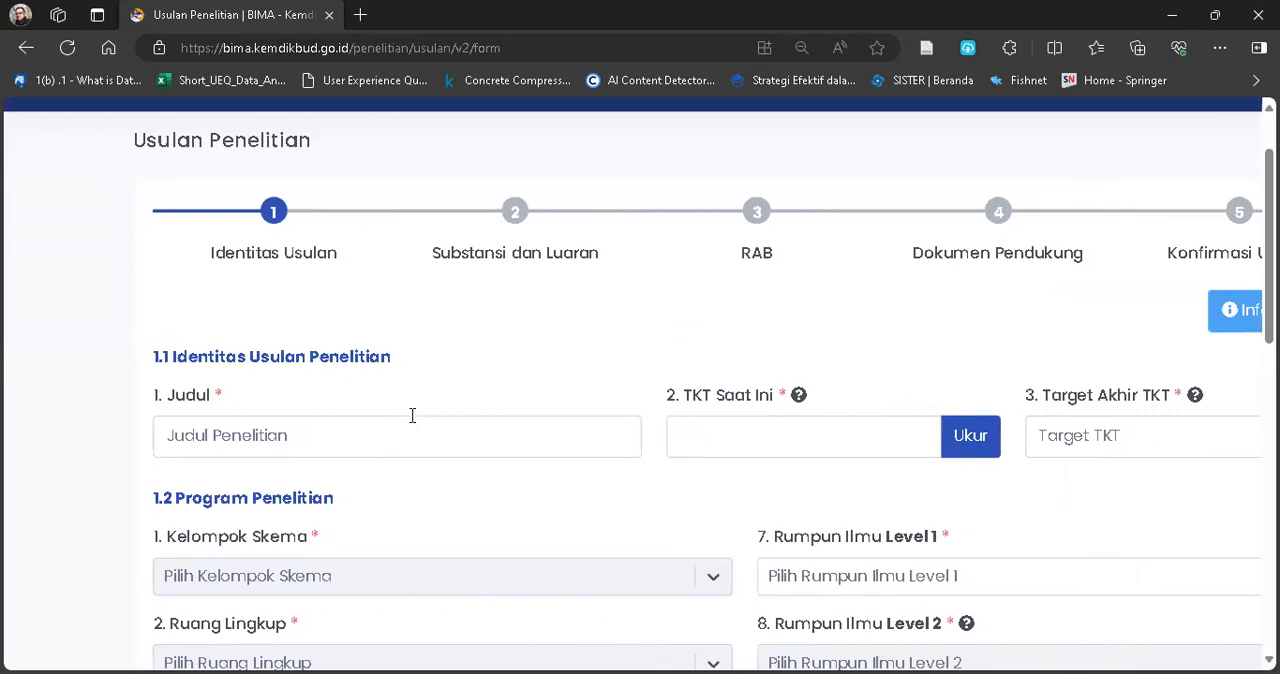
pyautogui.scroll(2, 412, 415)
pyautogui.hscroll(4, 410, 420)
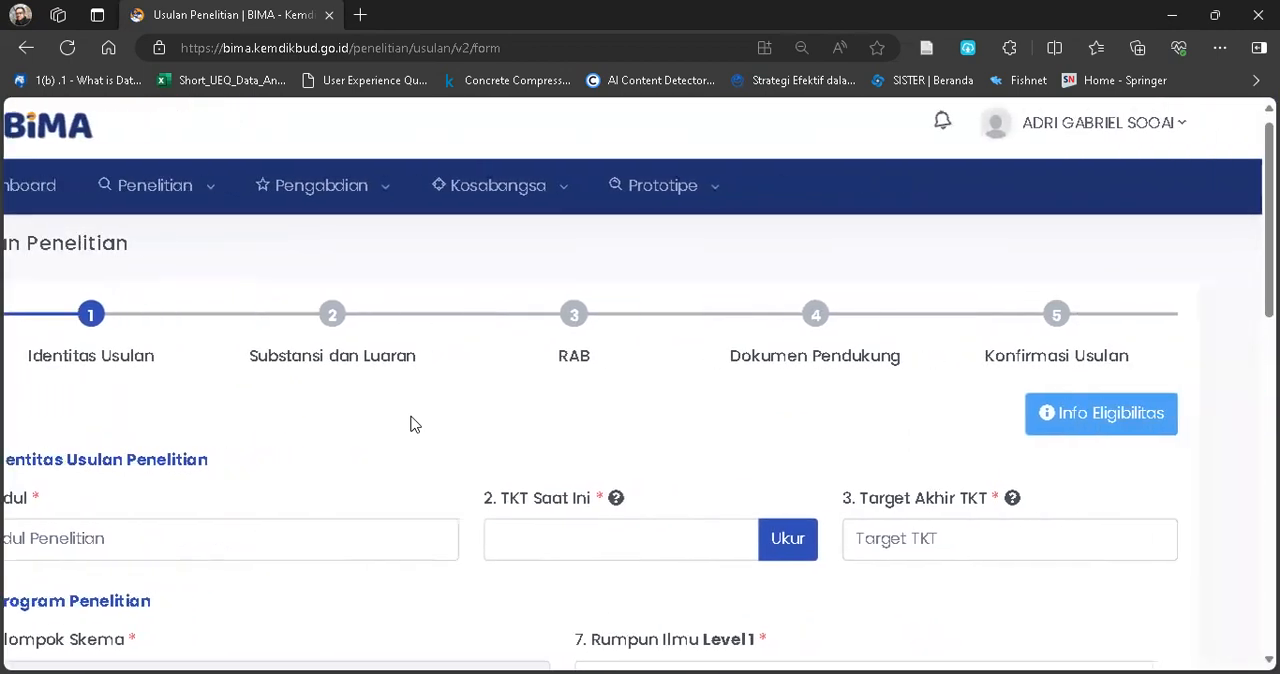
pyautogui.hscroll(-4, 410, 424)
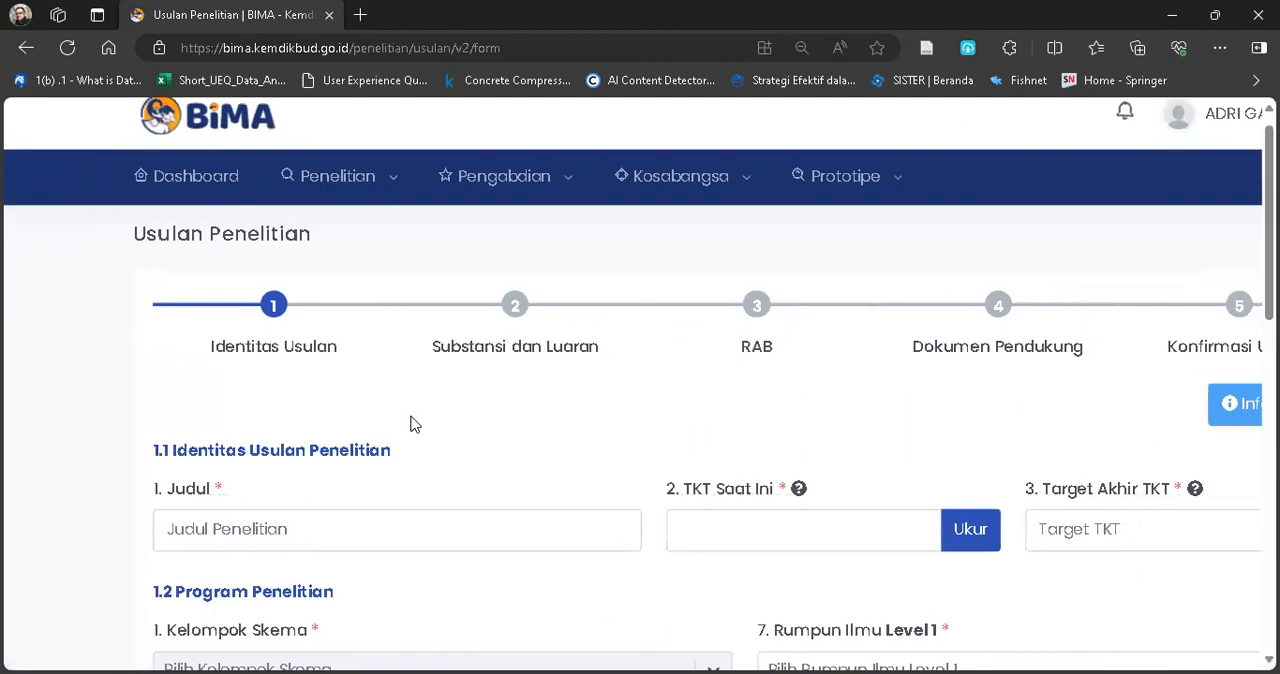
pyautogui.scroll(1, 410, 424)
pyautogui.scroll(-2, 411, 417)
pyautogui.scroll(-2, 412, 416)
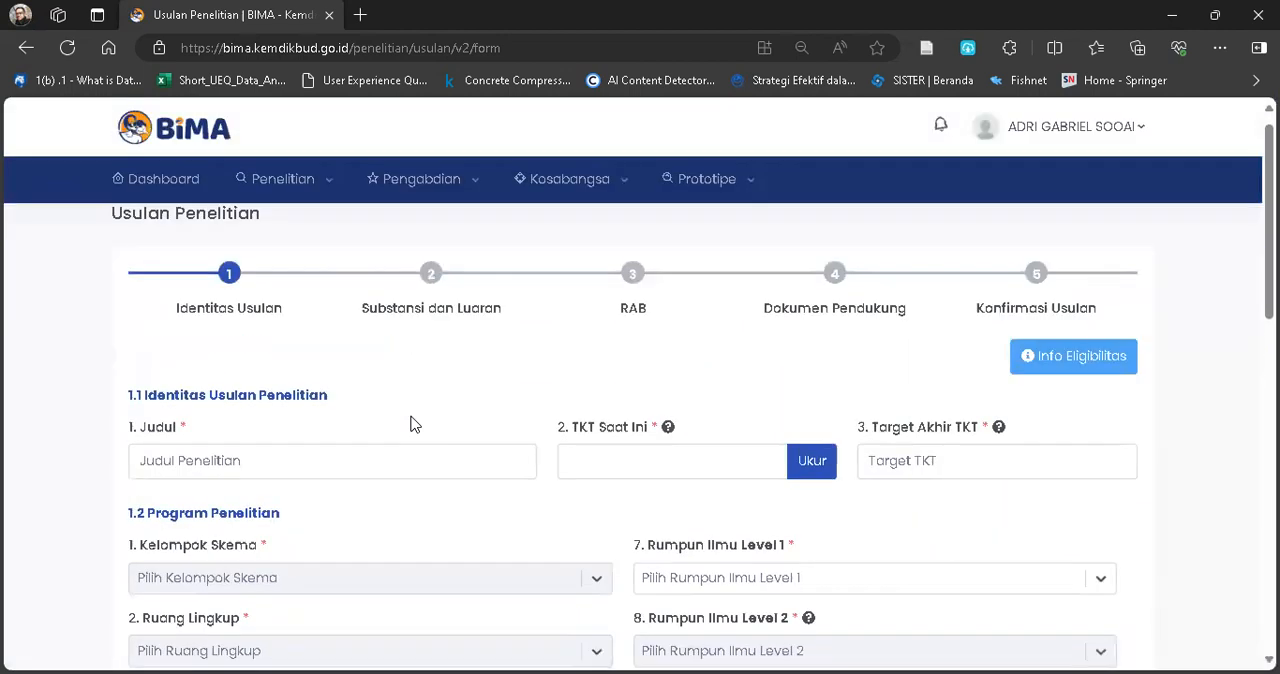
pyautogui.scroll(-6, 412, 415)
pyautogui.scroll(5, 412, 415)
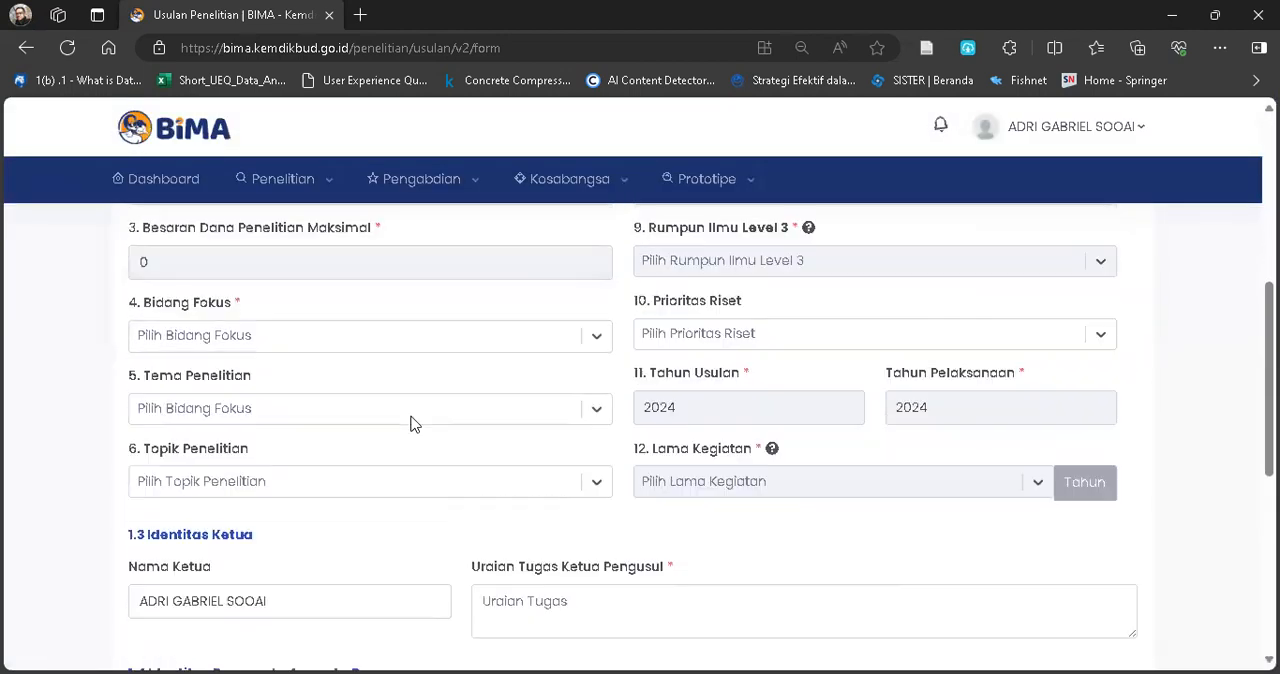
pyautogui.scroll(1, 328, 337)
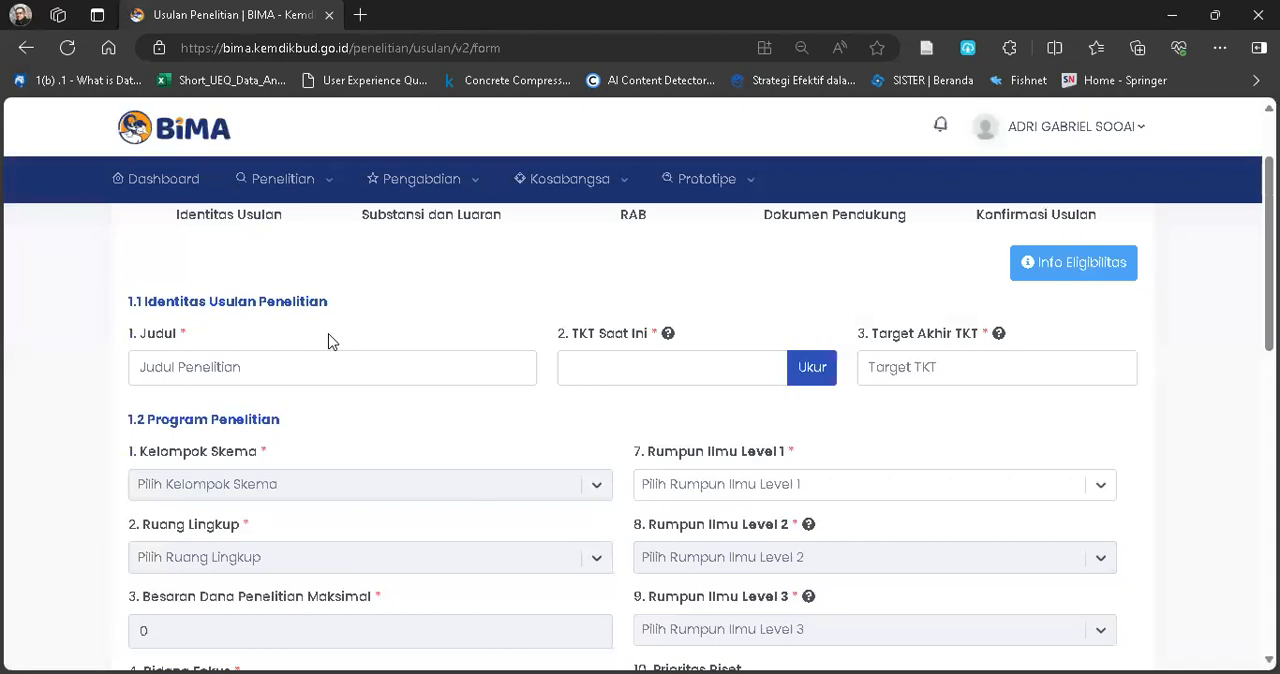
# Enter "Pengukuran Kinerja e-commerce pada UMKM" as the research proposal's title.
pyautogui.click(257, 368)
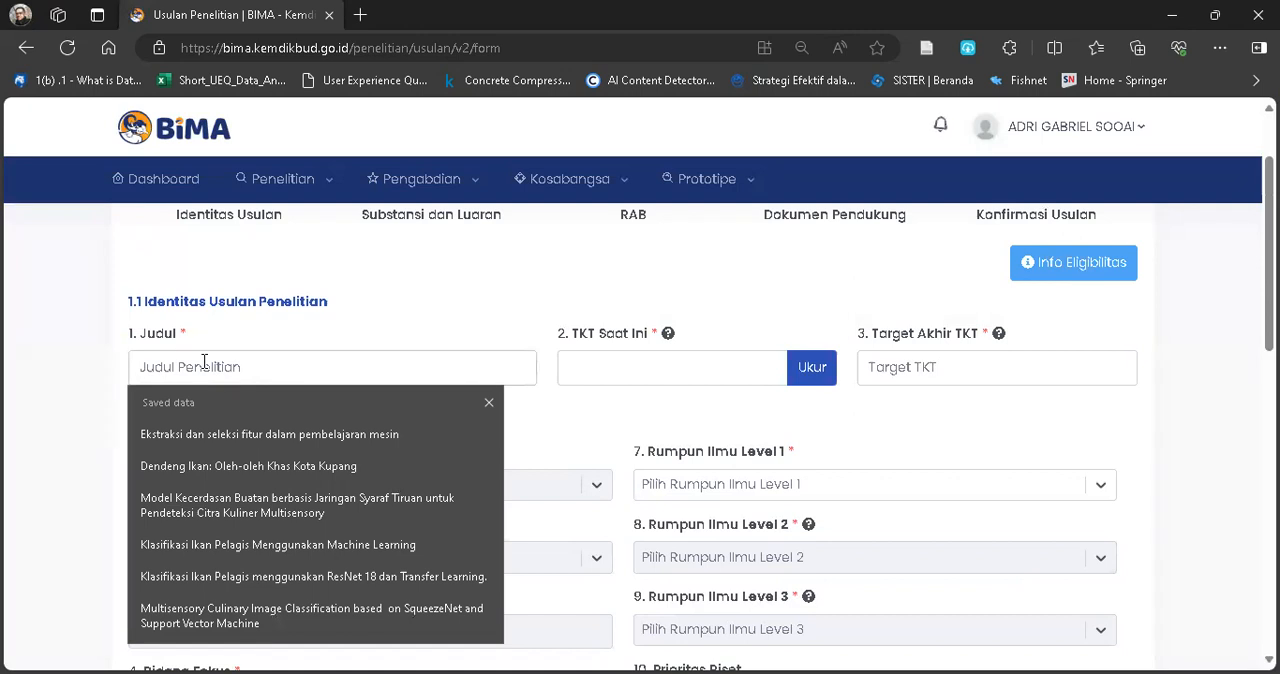
pyautogui.write('Pengukuran')
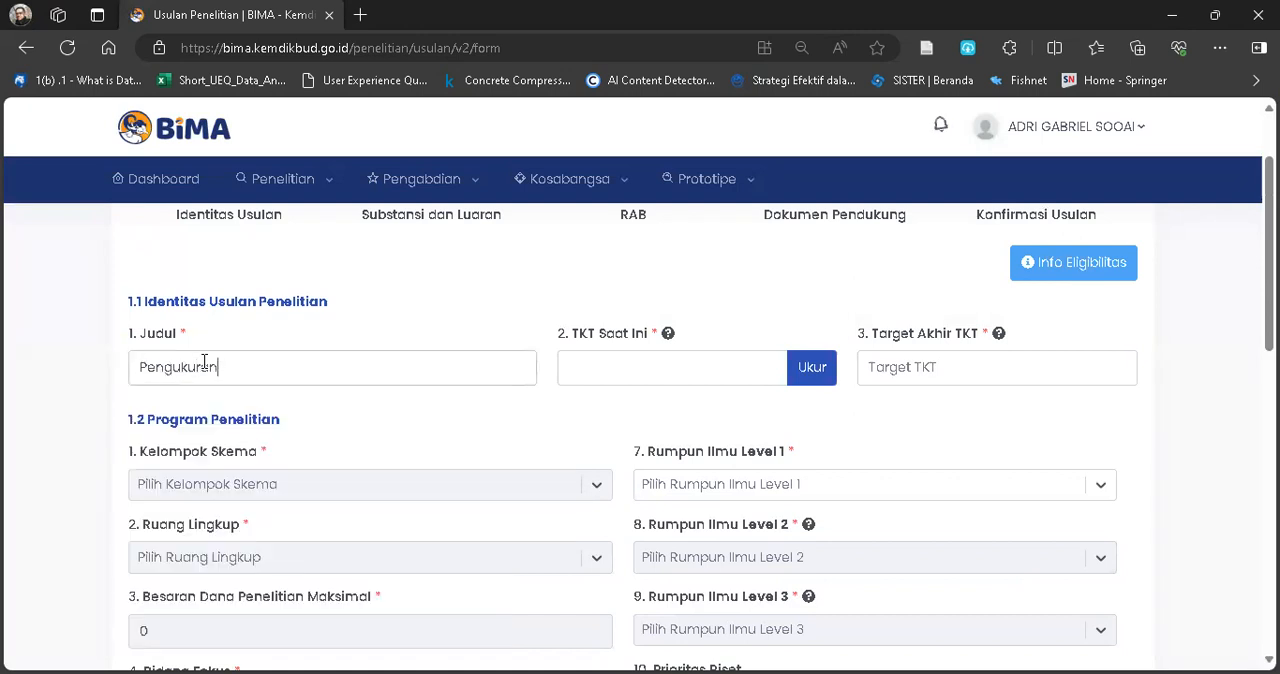
pyautogui.write(' Kinerja e-commerce pada UMKM')
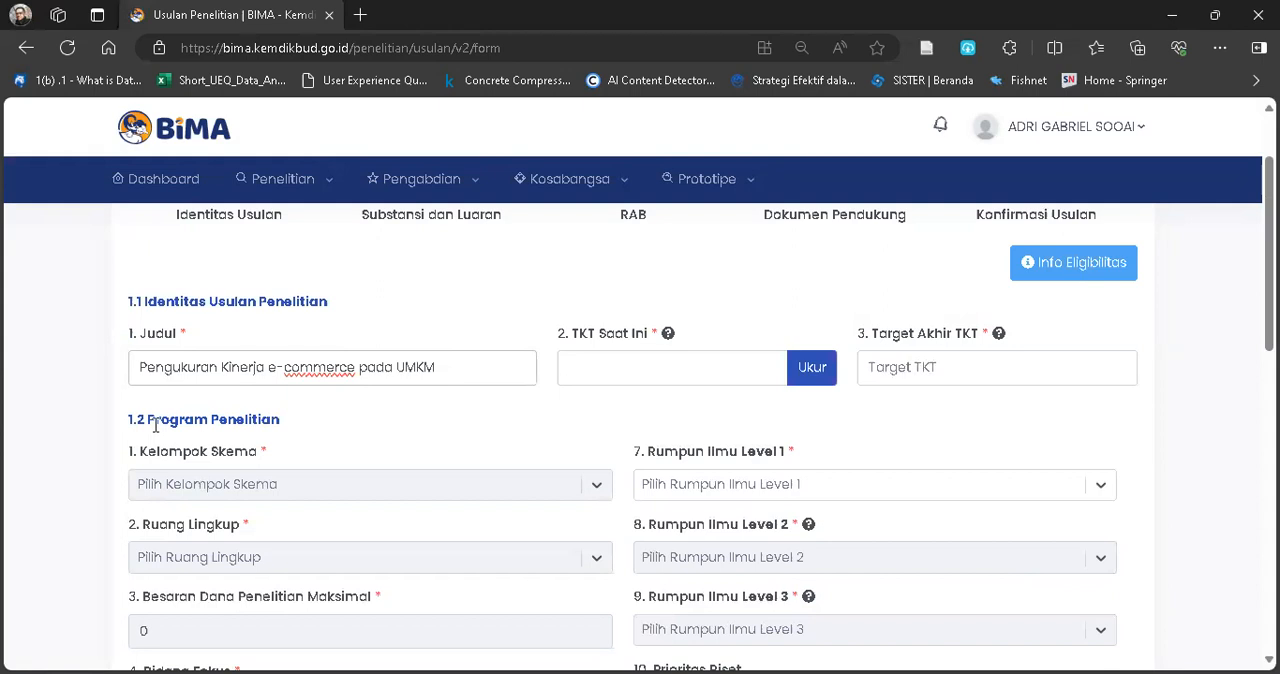
pyautogui.scroll(5, 153, 424)
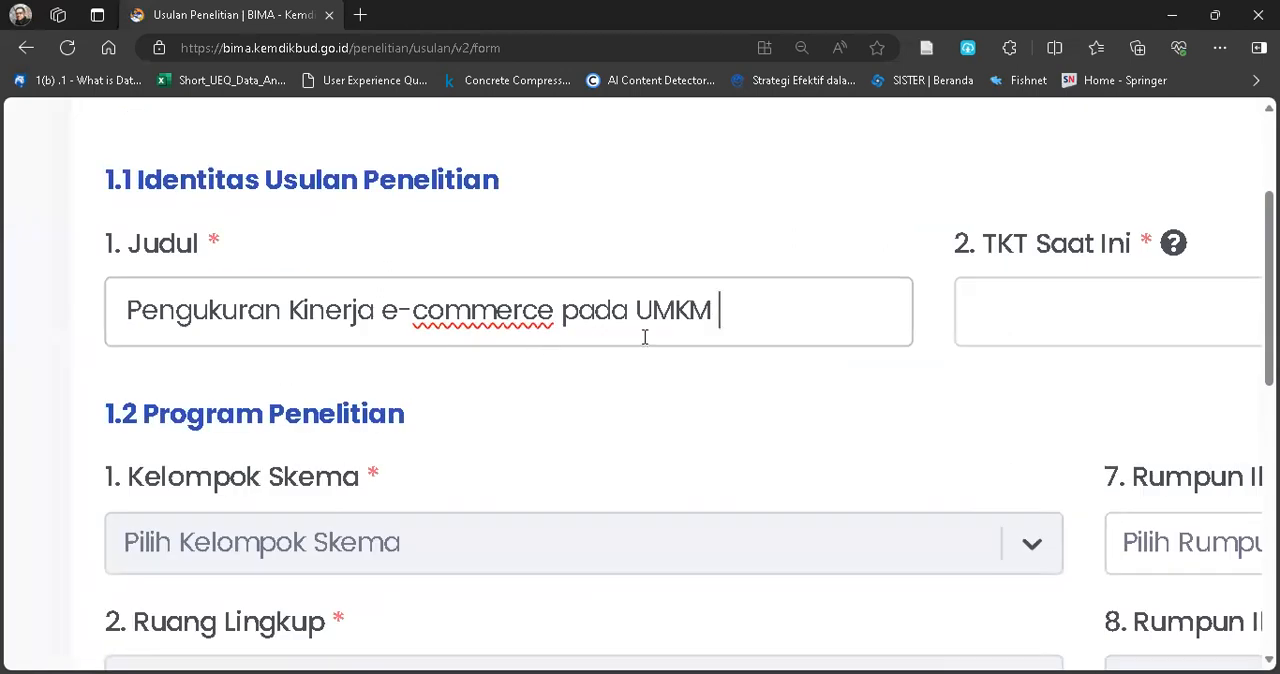
# Start the current TKT calculation with "Kinerja e-commerce" as the developed technology and Pertanian, Peternakan dan Perikanan as the indicator category.
pyautogui.scroll(-5, 695, 341)
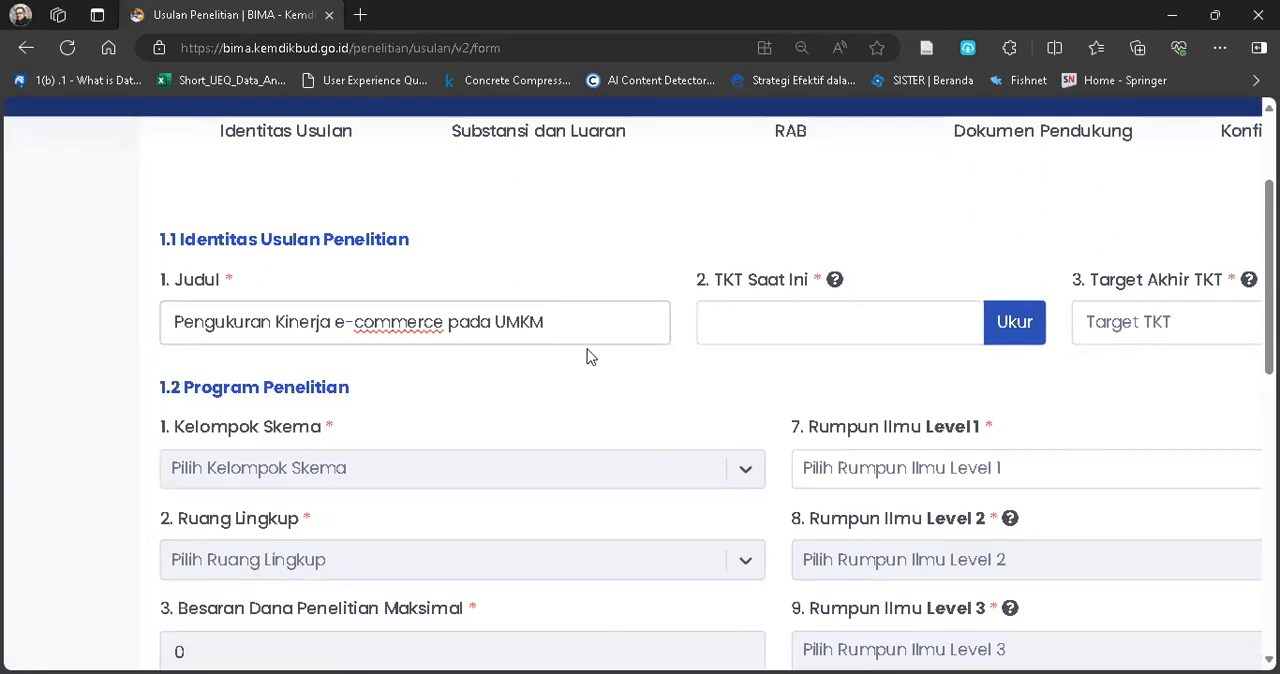
pyautogui.scroll(1, 616, 336)
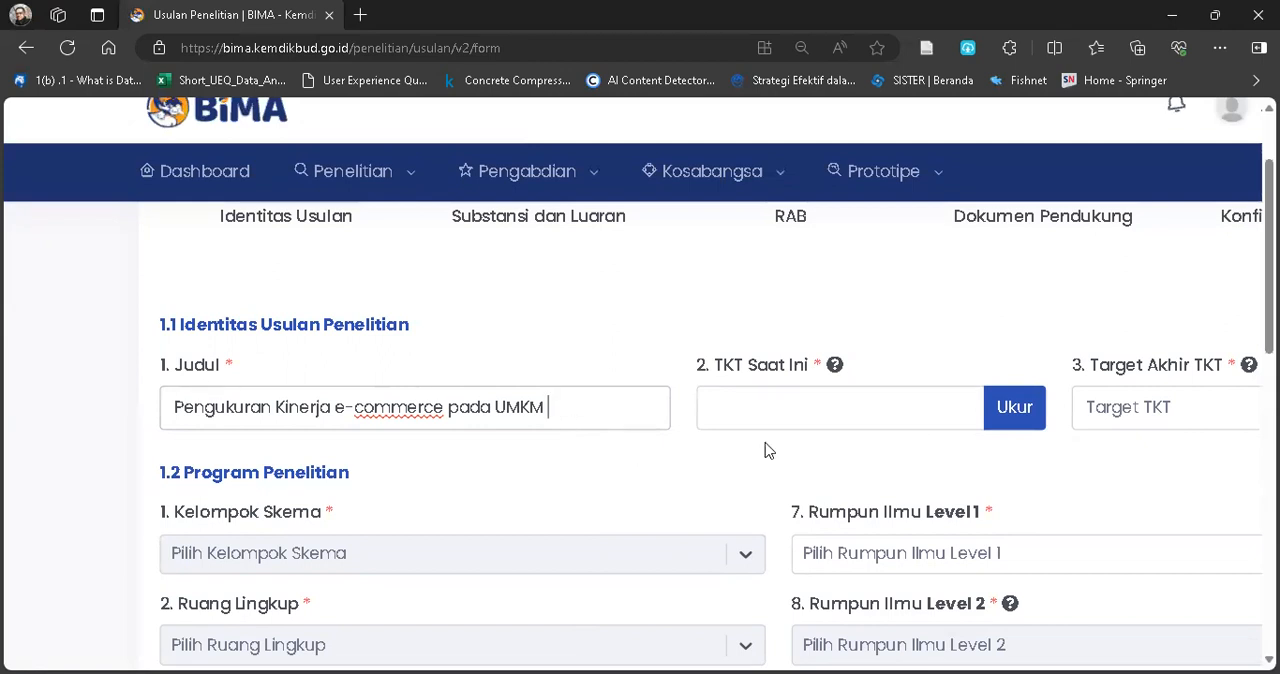
pyautogui.scroll(3, 912, 458)
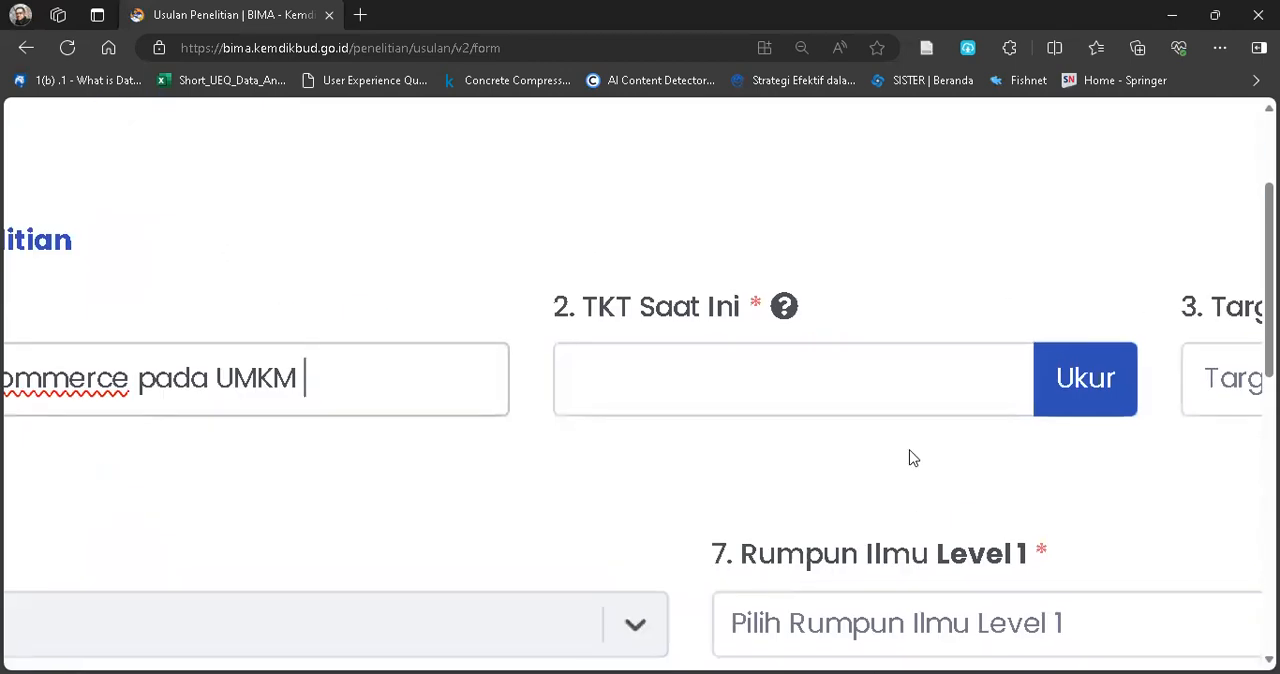
pyautogui.scroll(-3, 912, 458)
pyautogui.hscroll(2, 912, 458)
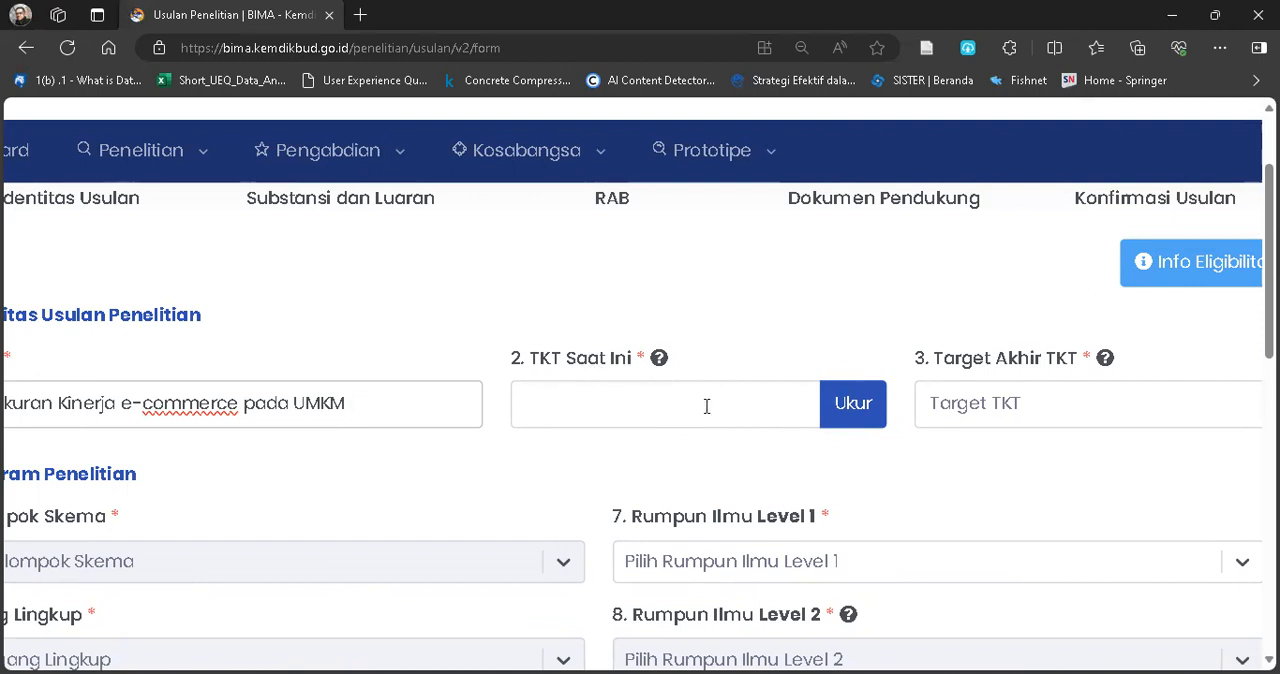
pyautogui.click(853, 412)
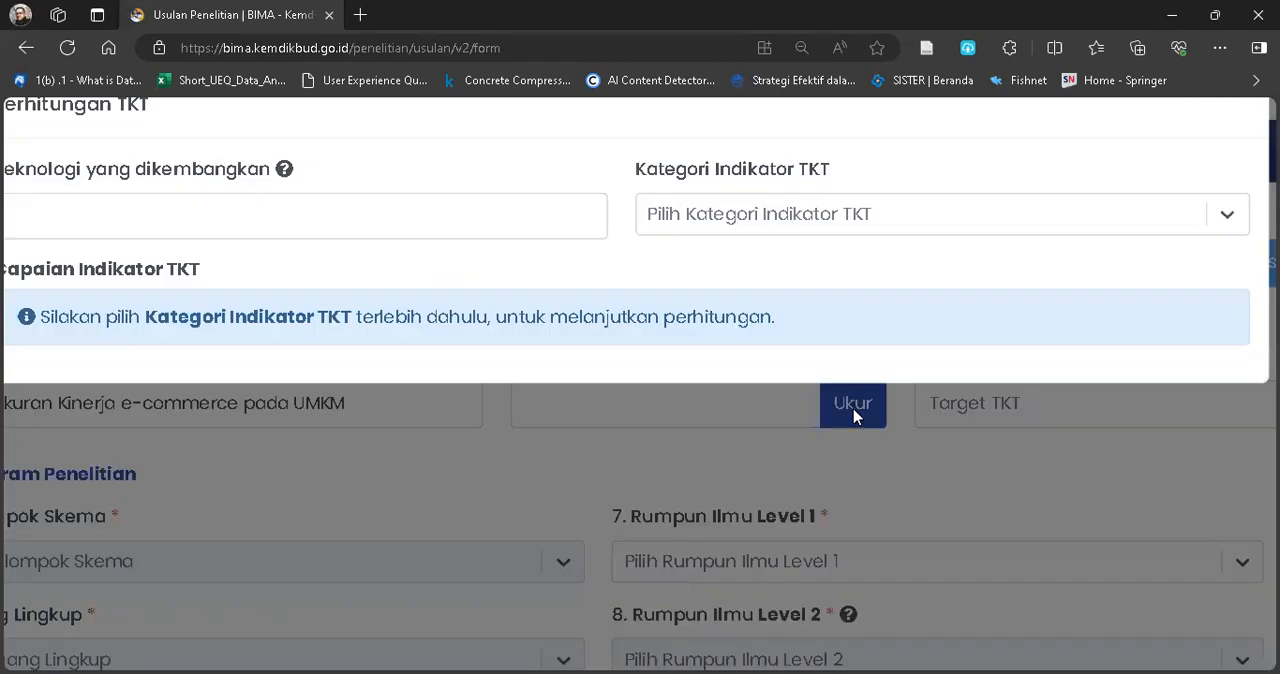
pyautogui.click(382, 225)
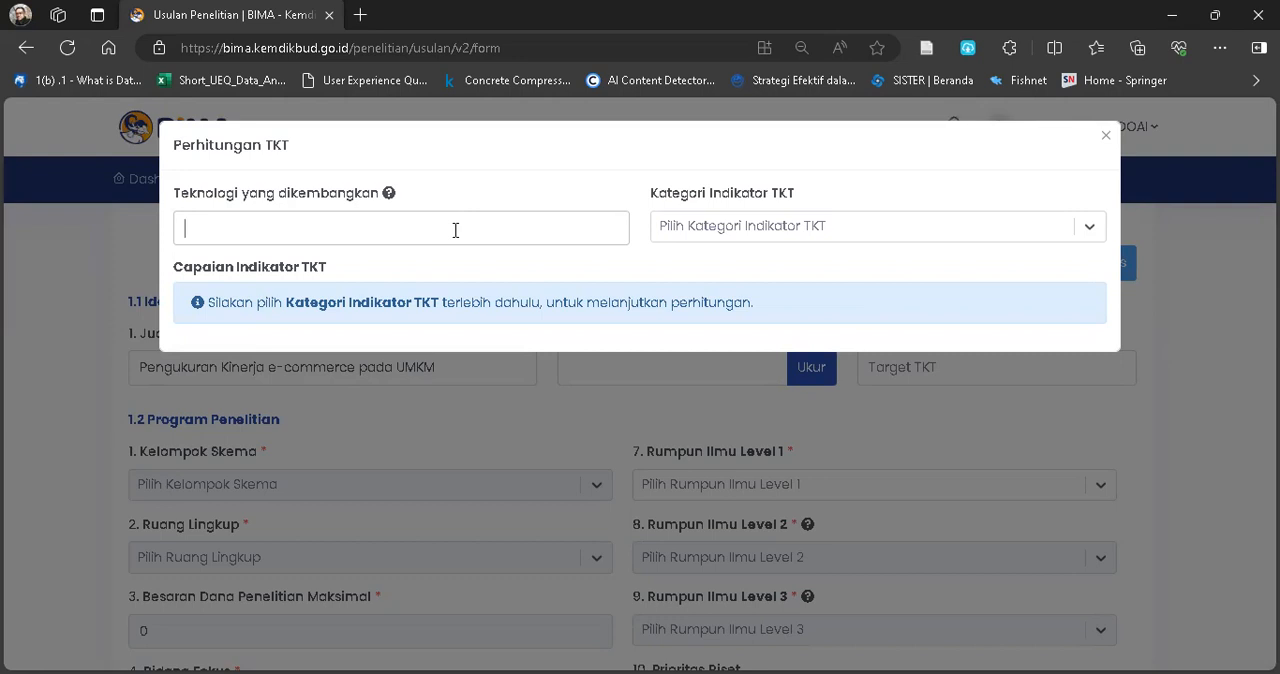
pyautogui.write('Kinerja e-commerce')
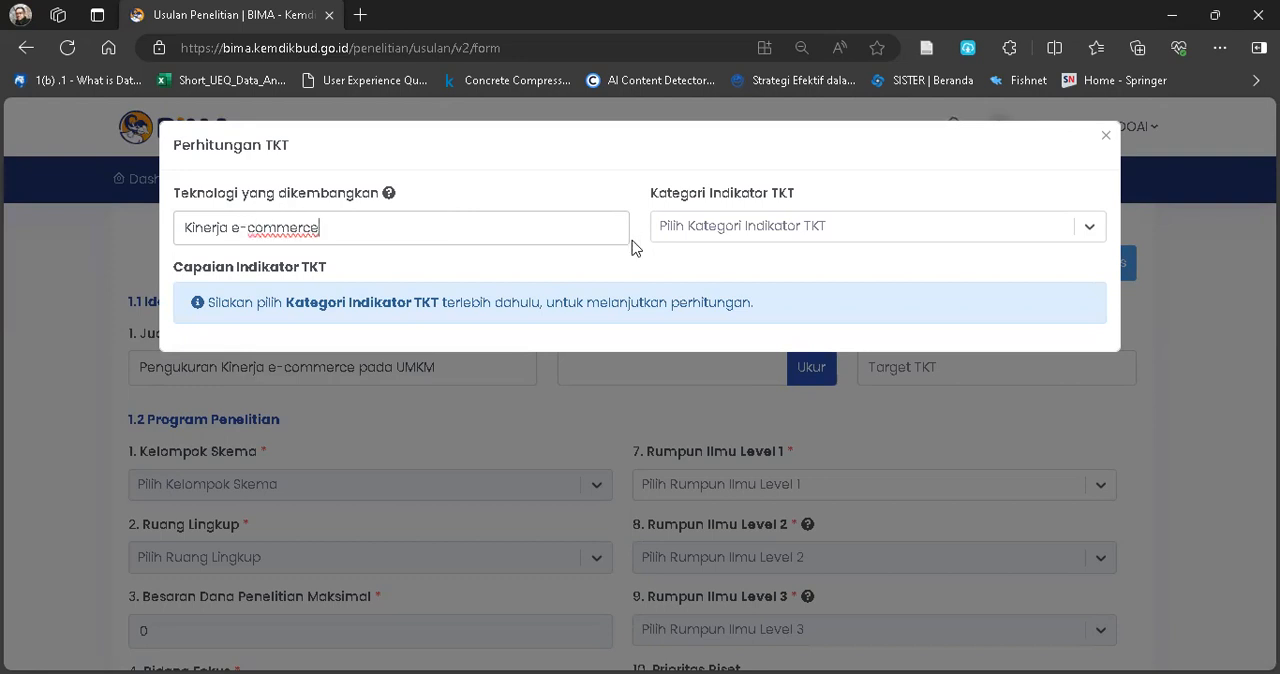
pyautogui.click(733, 232)
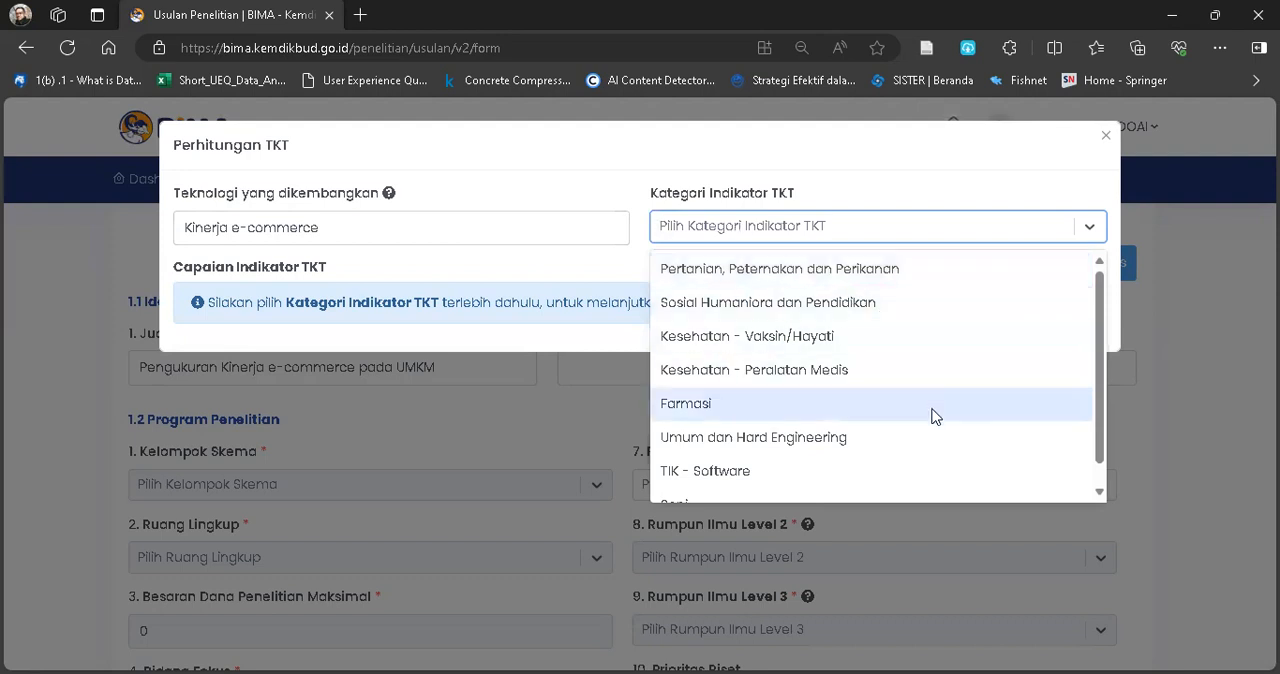
pyautogui.click(826, 270)
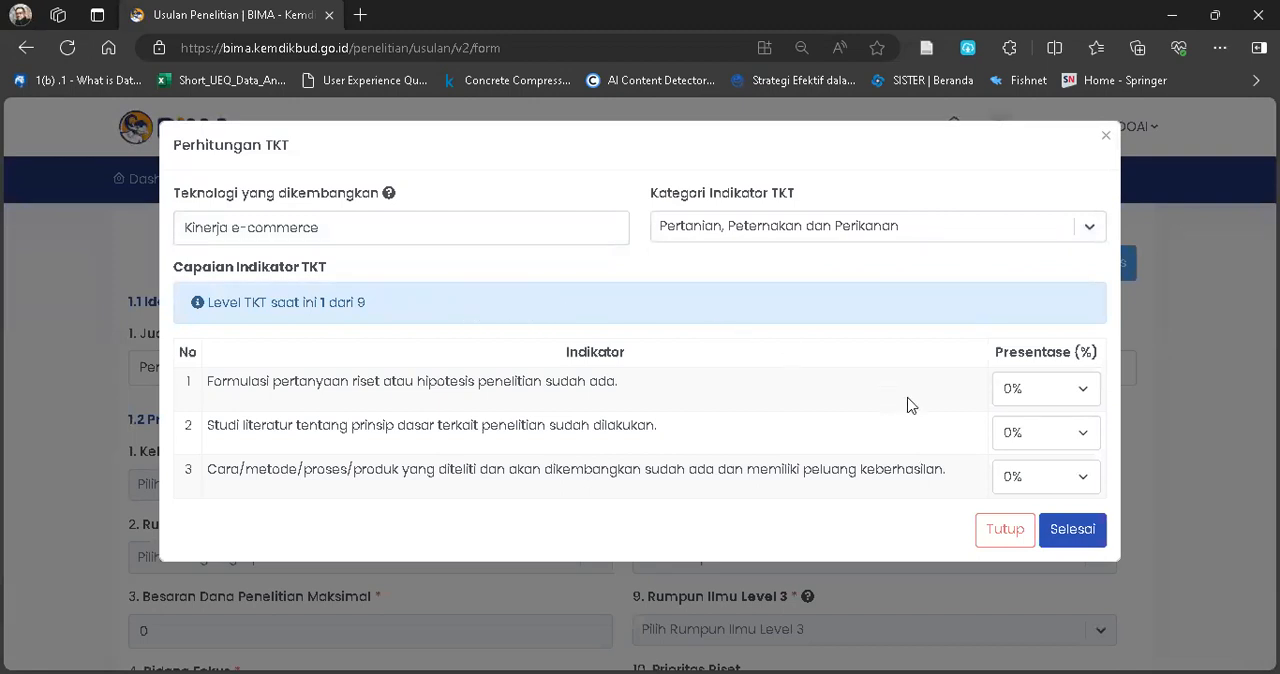
# Set all three TKT level 1 indicators to 20%, finish the calculation, and open the Target Akhir TKT choices.
pyautogui.click(1078, 393)
pyautogui.click(1016, 446)
pyautogui.click(1027, 433)
pyautogui.click(1018, 489)
pyautogui.click(1020, 480)
pyautogui.click(1008, 533)
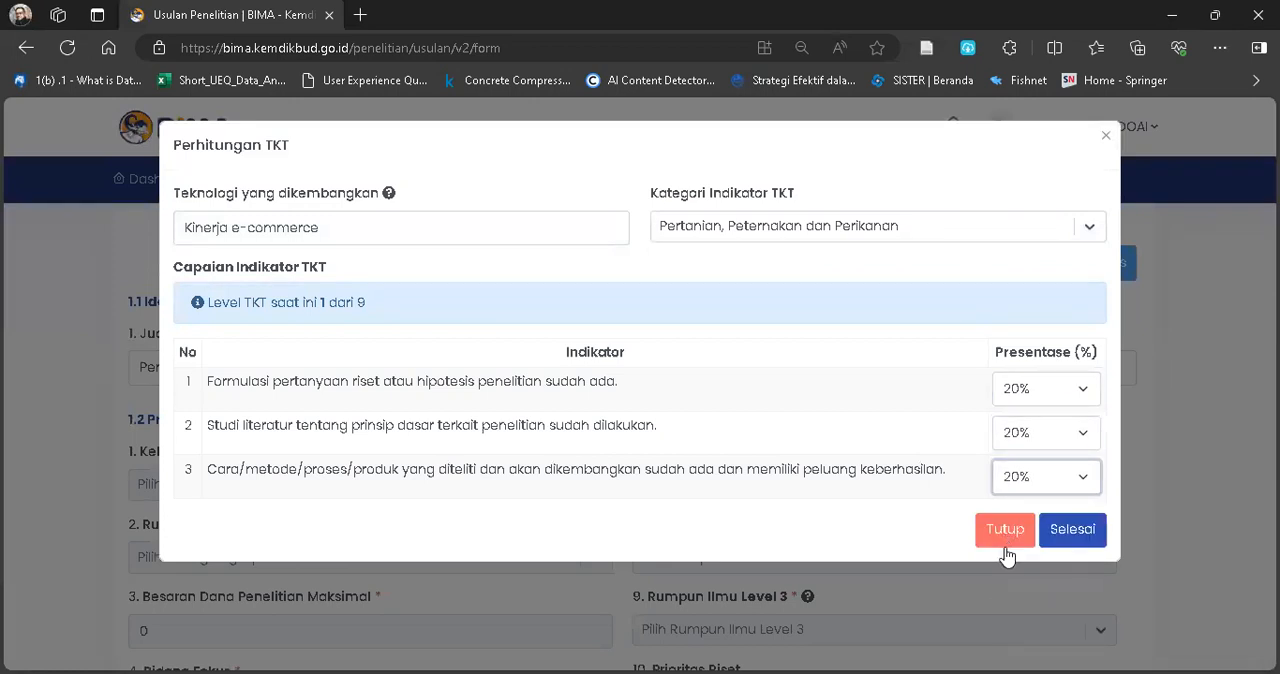
pyautogui.click(1072, 530)
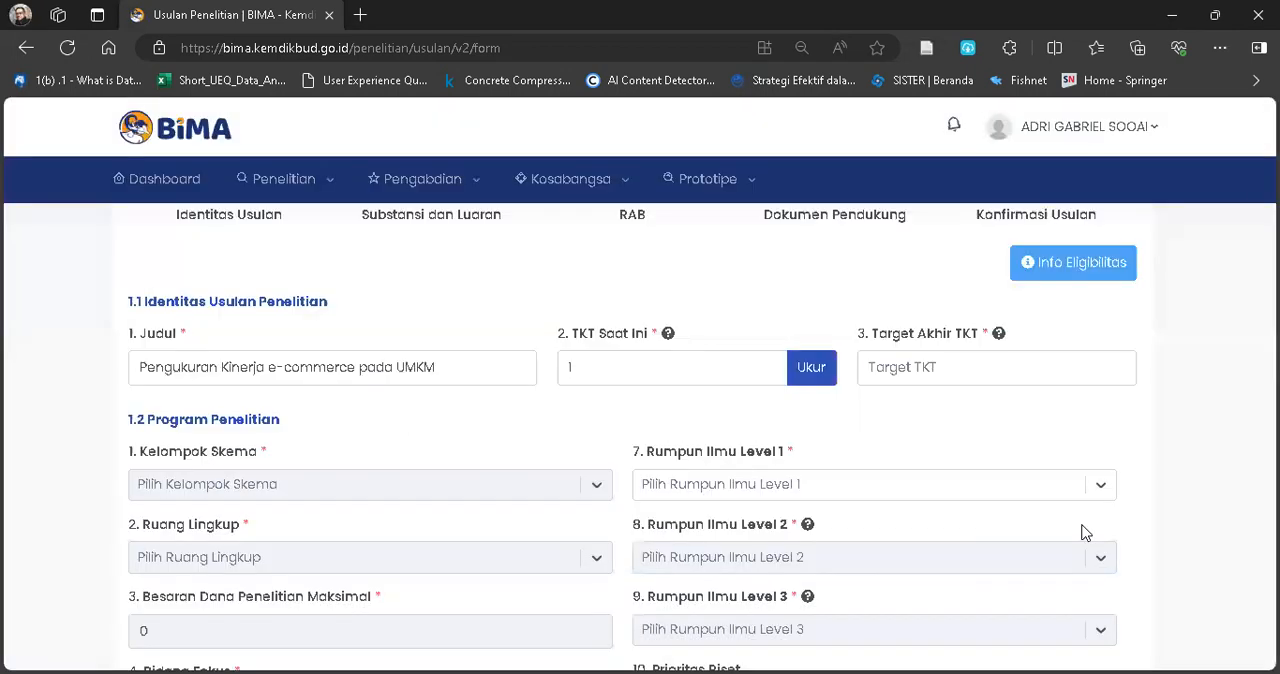
pyautogui.click(982, 366)
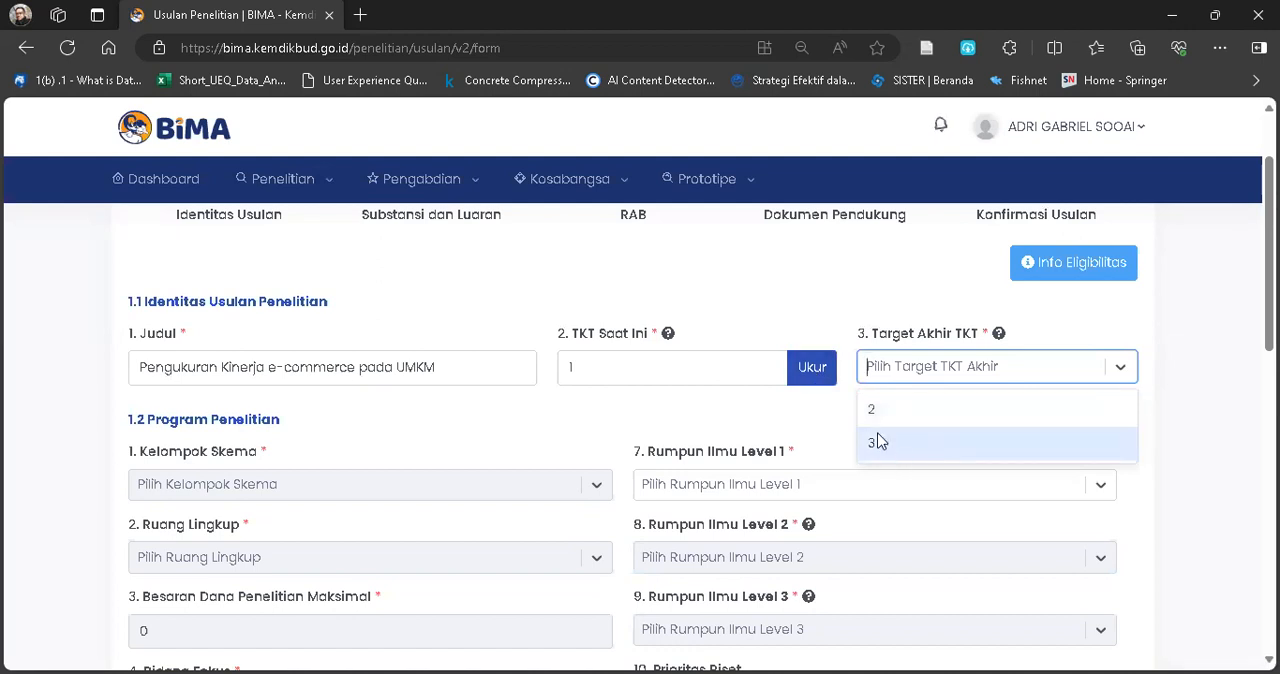
# Reopen the TKT calculation, set all three level 1 indicators to 100%, and proceed to level 2.
pyautogui.click(813, 370)
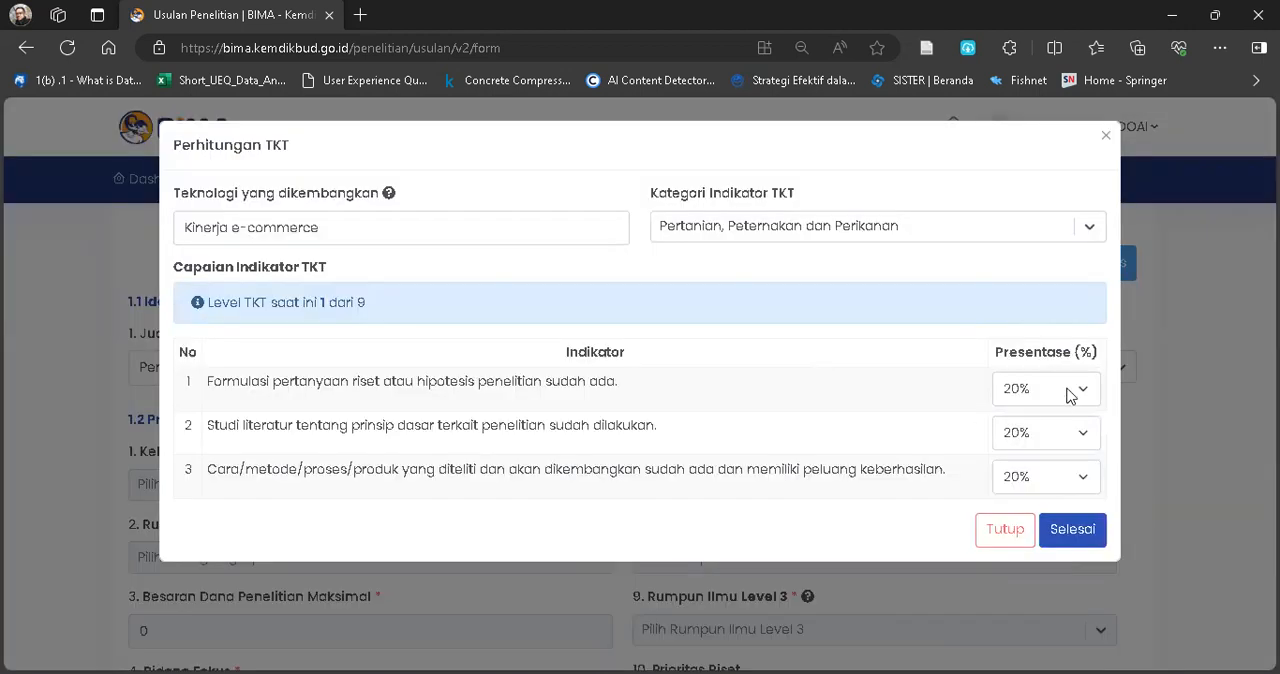
pyautogui.click(1083, 393)
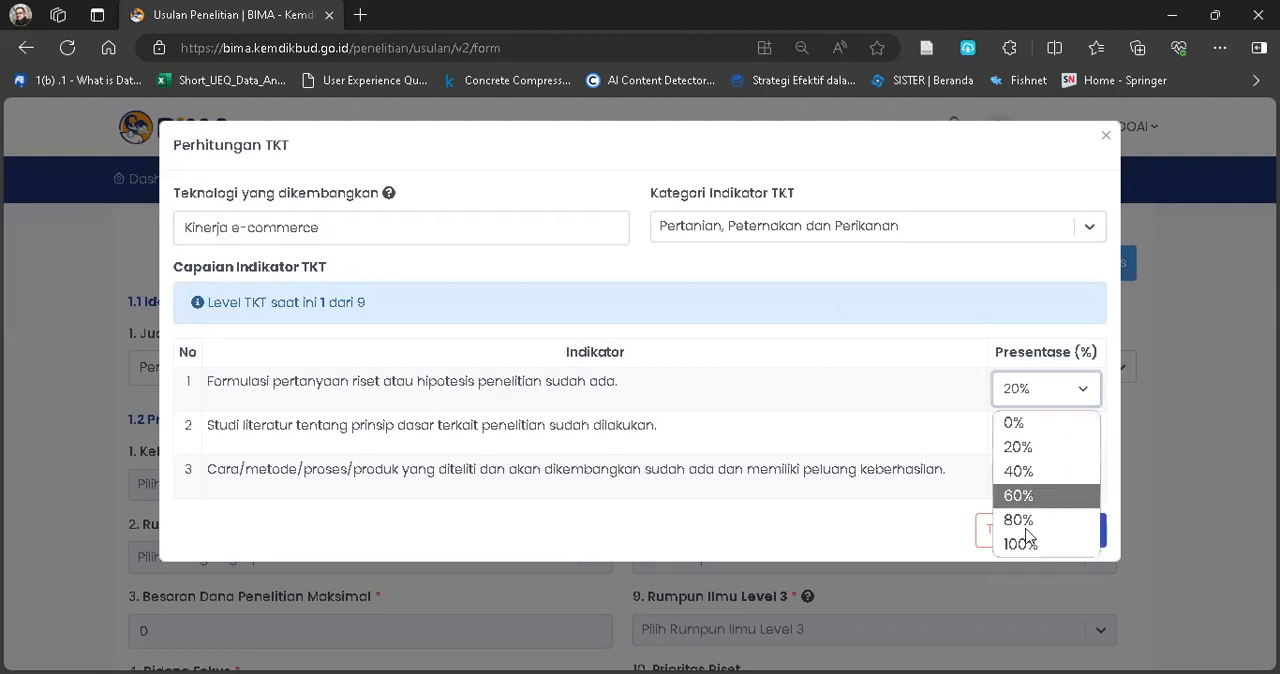
pyautogui.click(1020, 544)
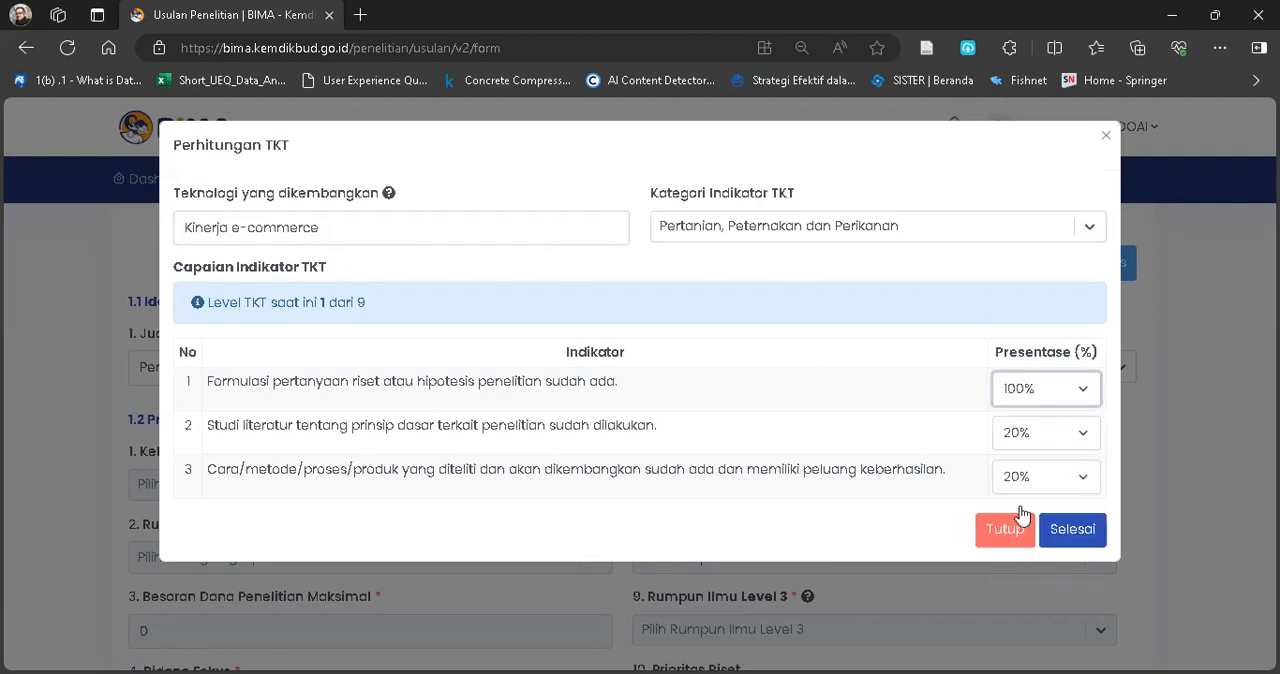
pyautogui.click(1046, 436)
pyautogui.click(1008, 590)
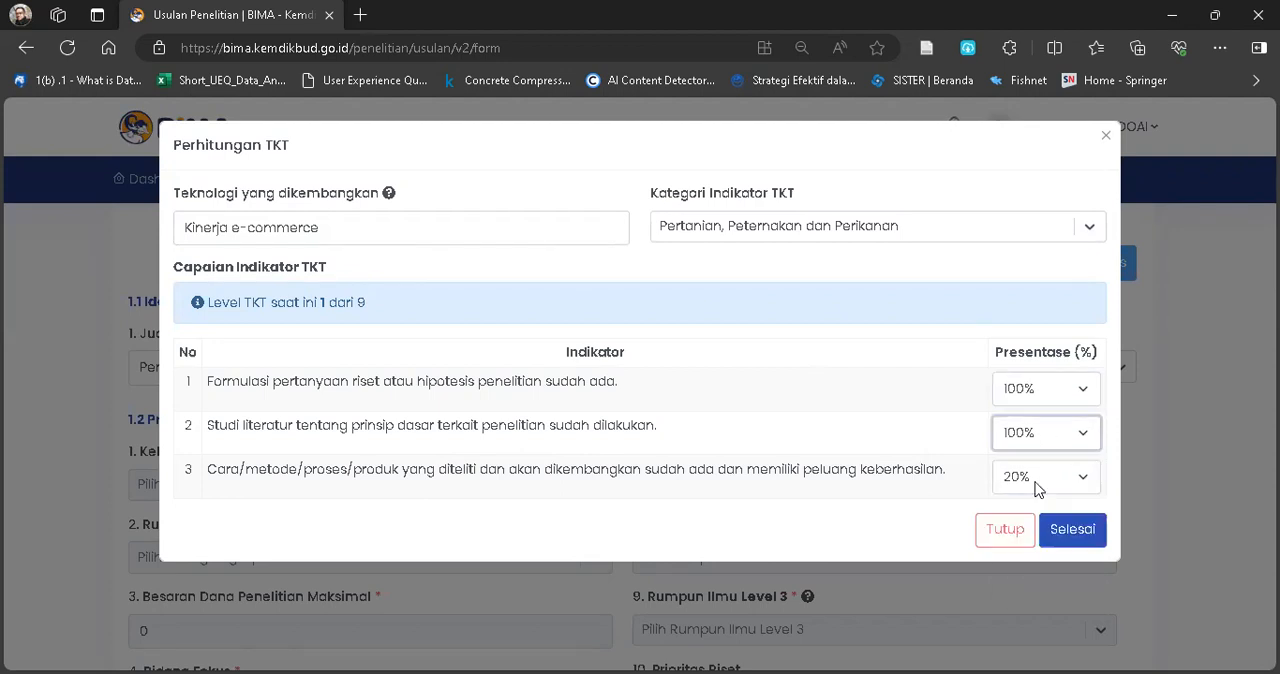
pyautogui.click(1014, 634)
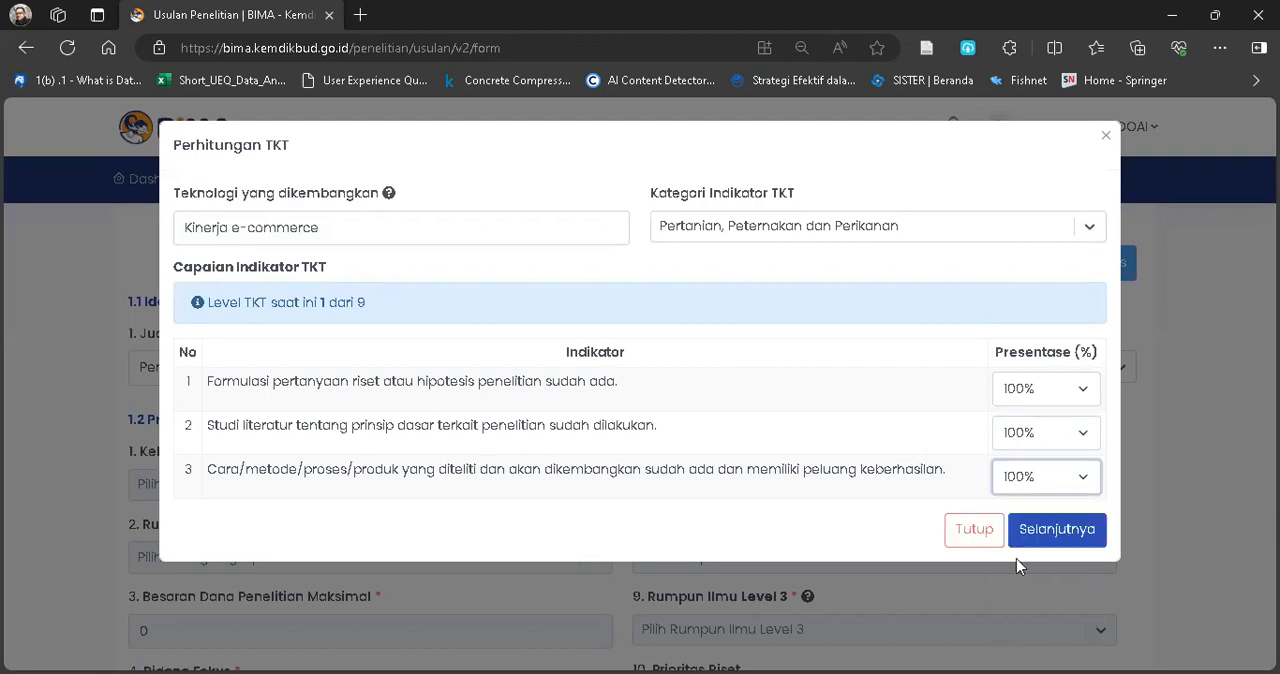
pyautogui.click(1037, 532)
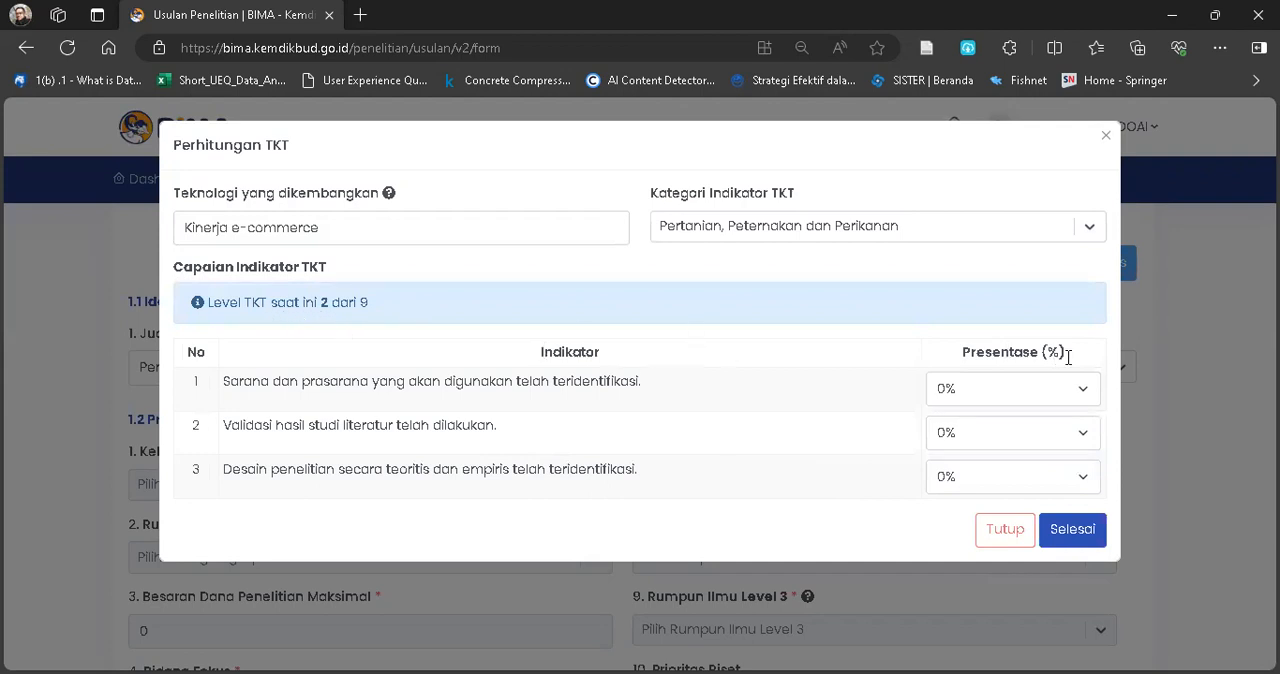
# Set the TKT level 2 indicators to 40%, 20% and 20%, and finish the calculation.
pyautogui.click(1083, 392)
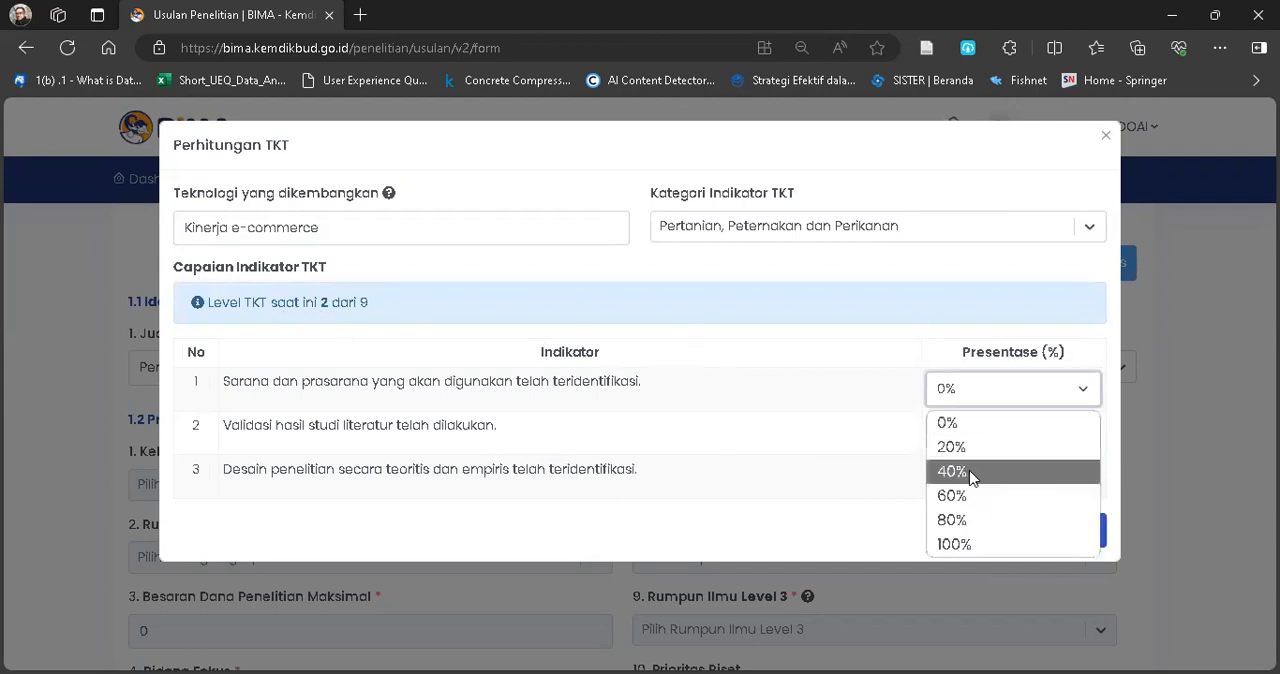
pyautogui.click(966, 472)
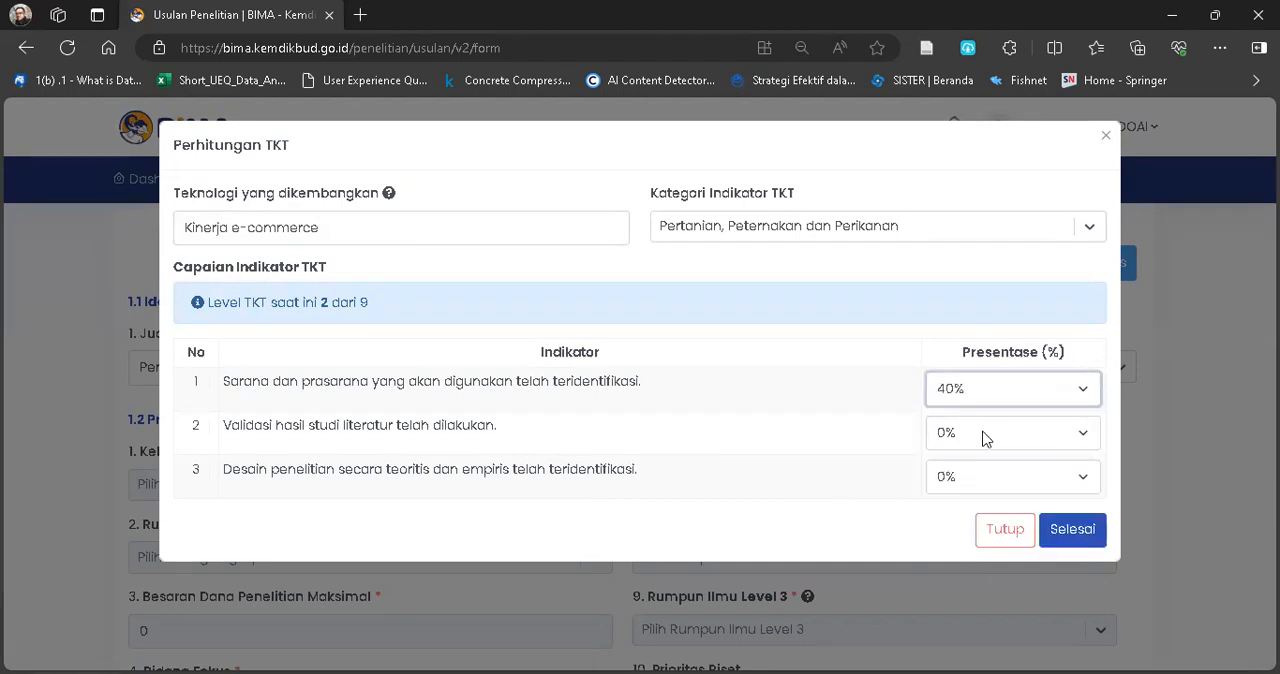
pyautogui.click(985, 438)
pyautogui.click(950, 488)
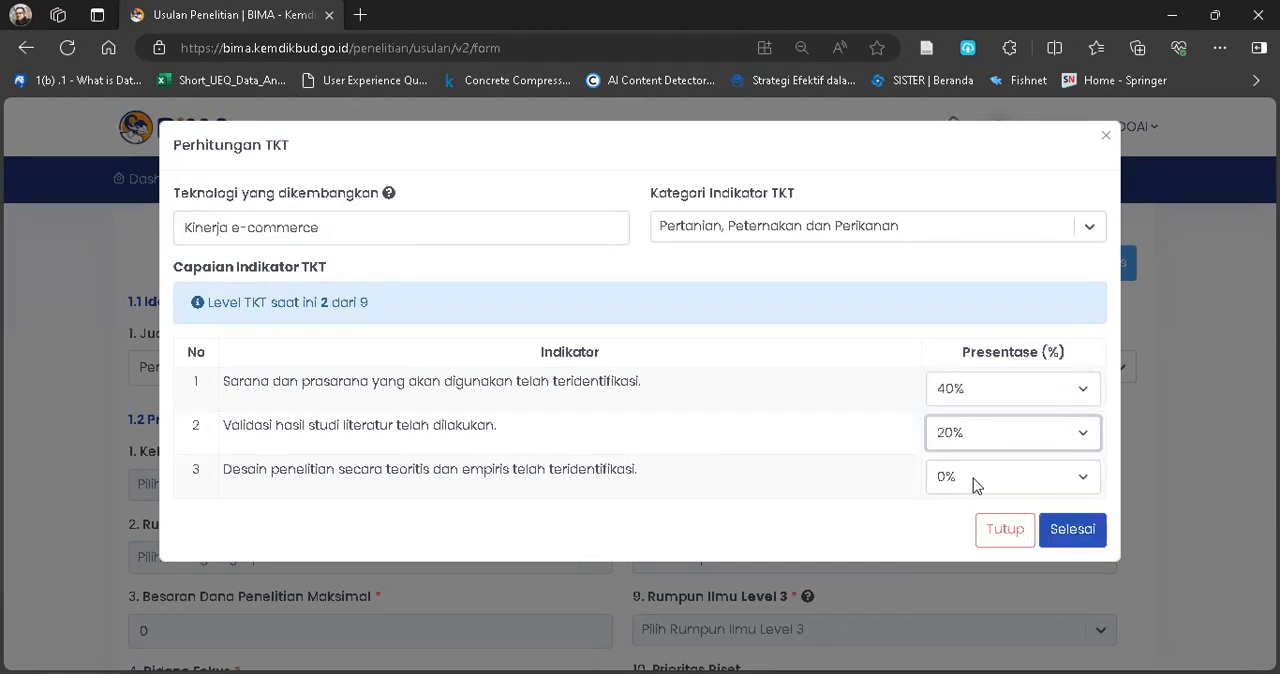
pyautogui.click(976, 484)
pyautogui.click(951, 539)
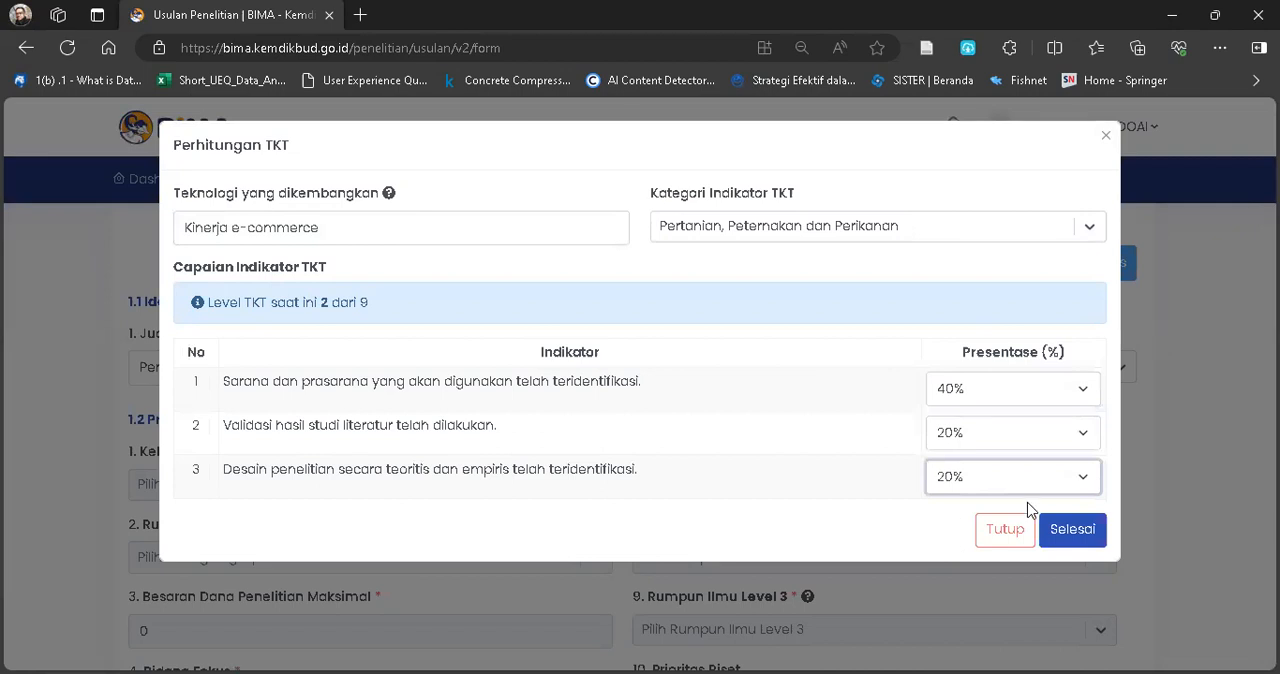
pyautogui.click(1057, 537)
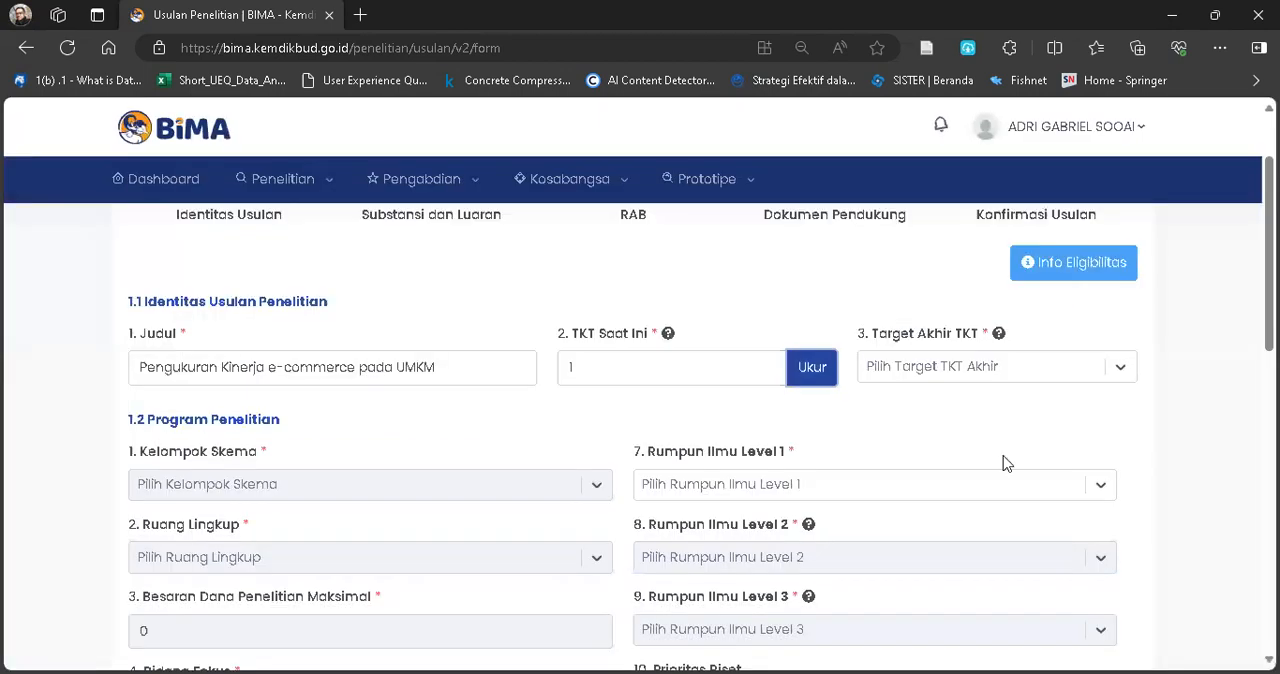
# Set the proposal's Target Akhir TKT to 3.
pyautogui.click(998, 368)
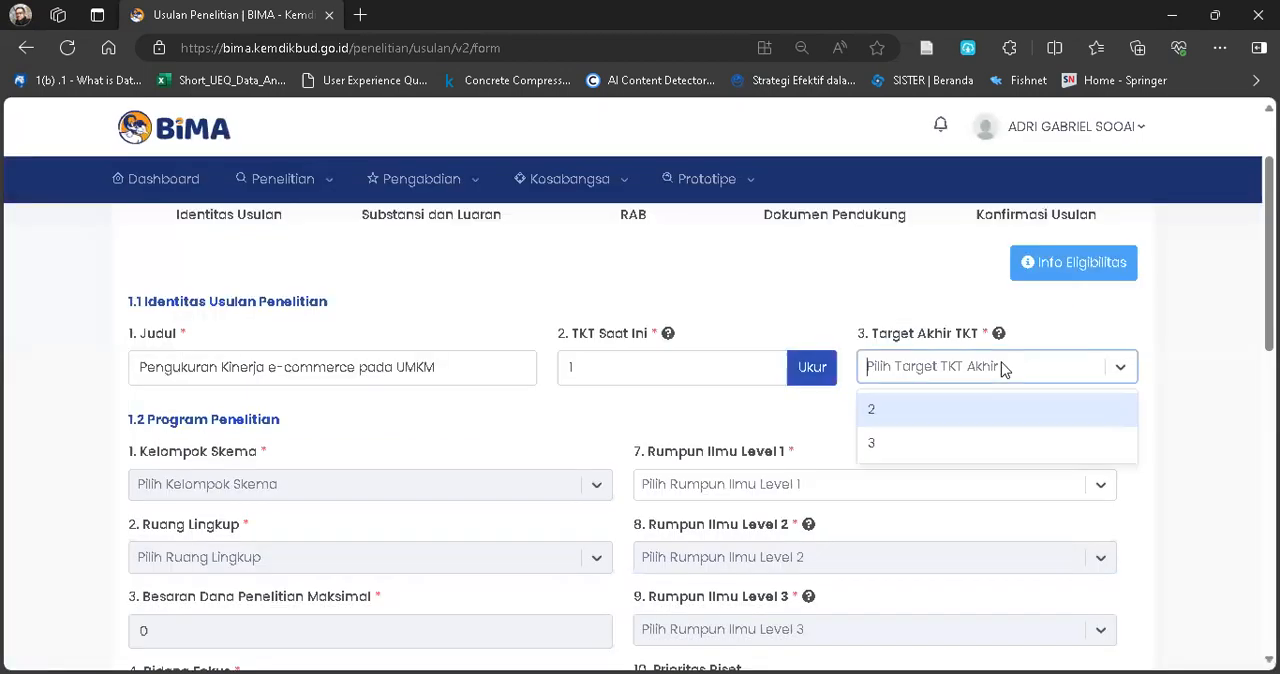
pyautogui.click(886, 446)
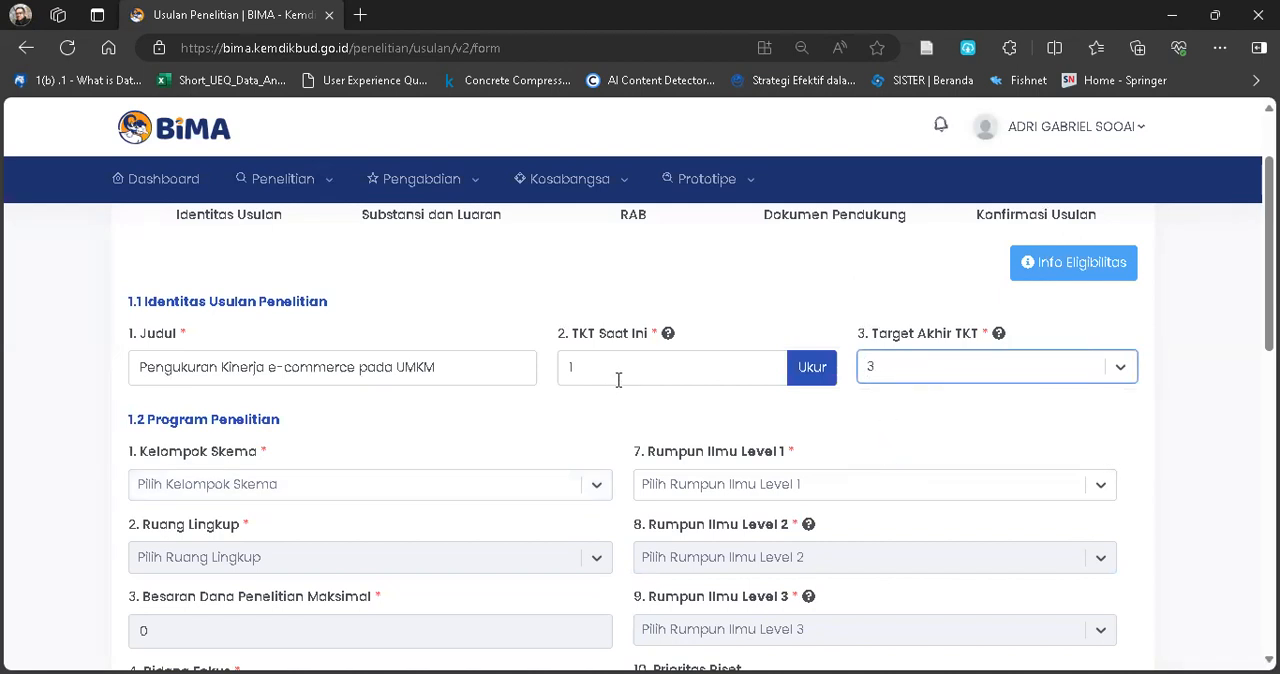
# Reopen the TKT calculation, set all three level 2 indicators to 100%, and finish at level 3 with its indicators left at 0%.
pyautogui.click(811, 368)
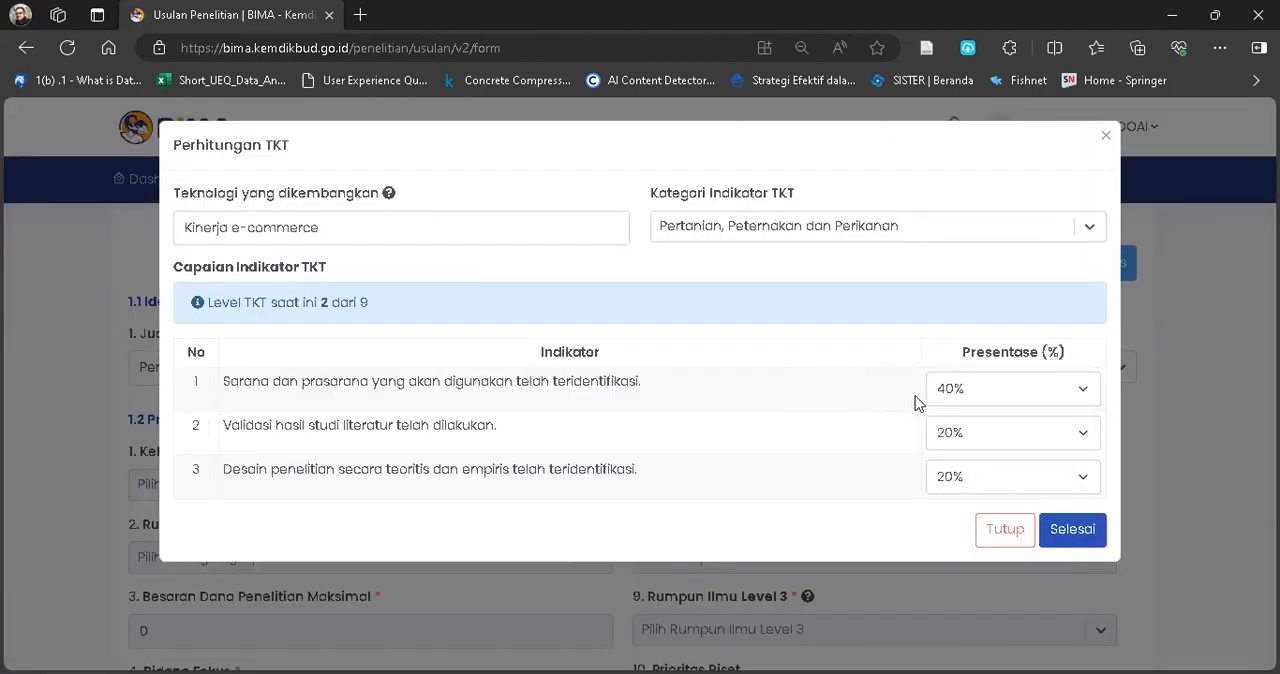
pyautogui.click(994, 400)
pyautogui.click(960, 542)
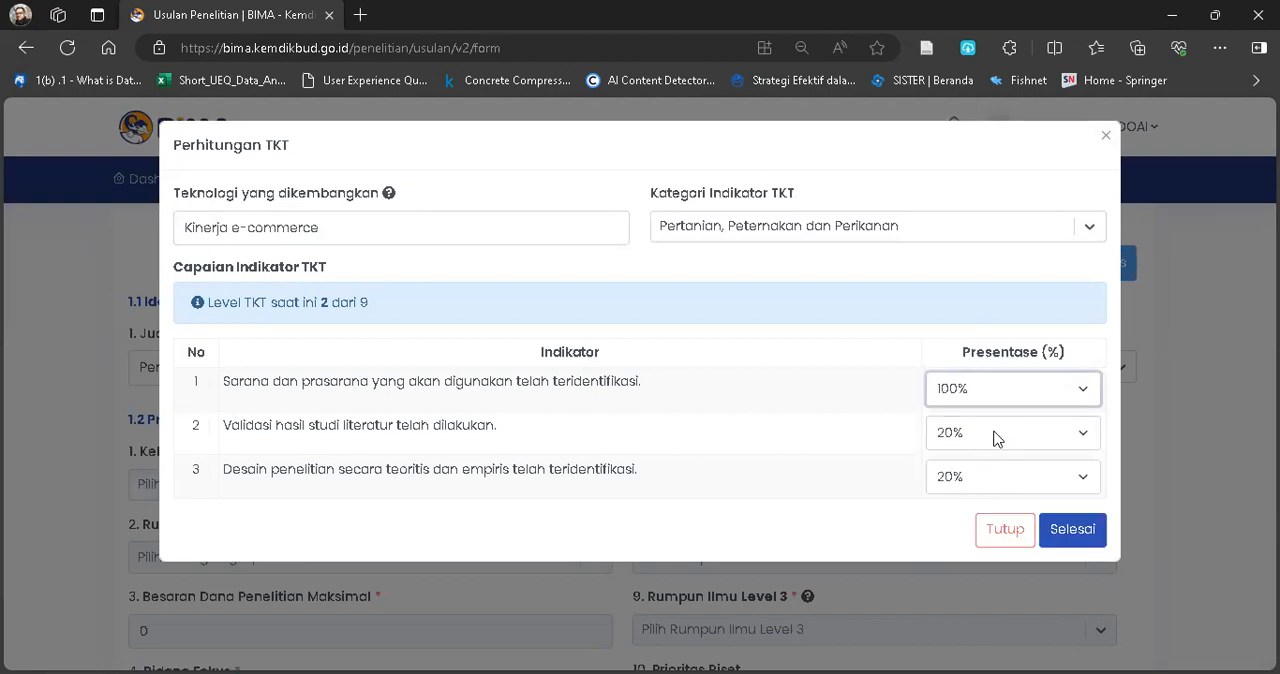
pyautogui.click(995, 438)
pyautogui.click(954, 588)
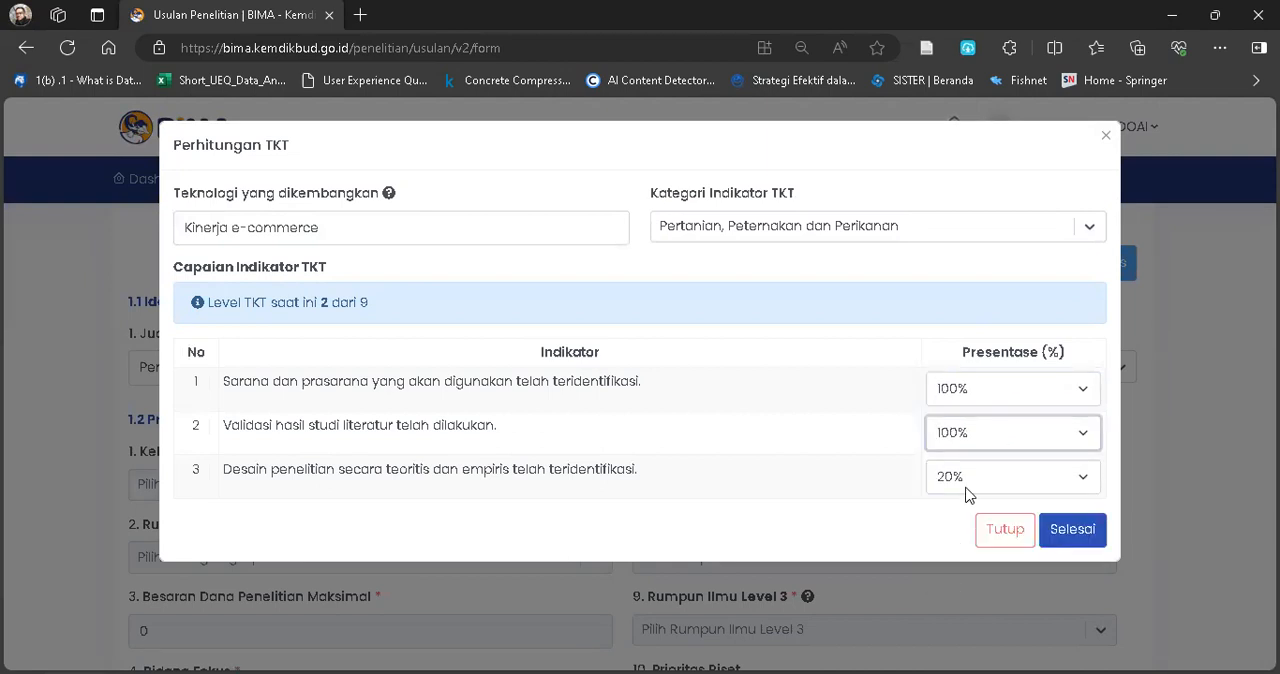
pyautogui.click(970, 480)
pyautogui.click(962, 640)
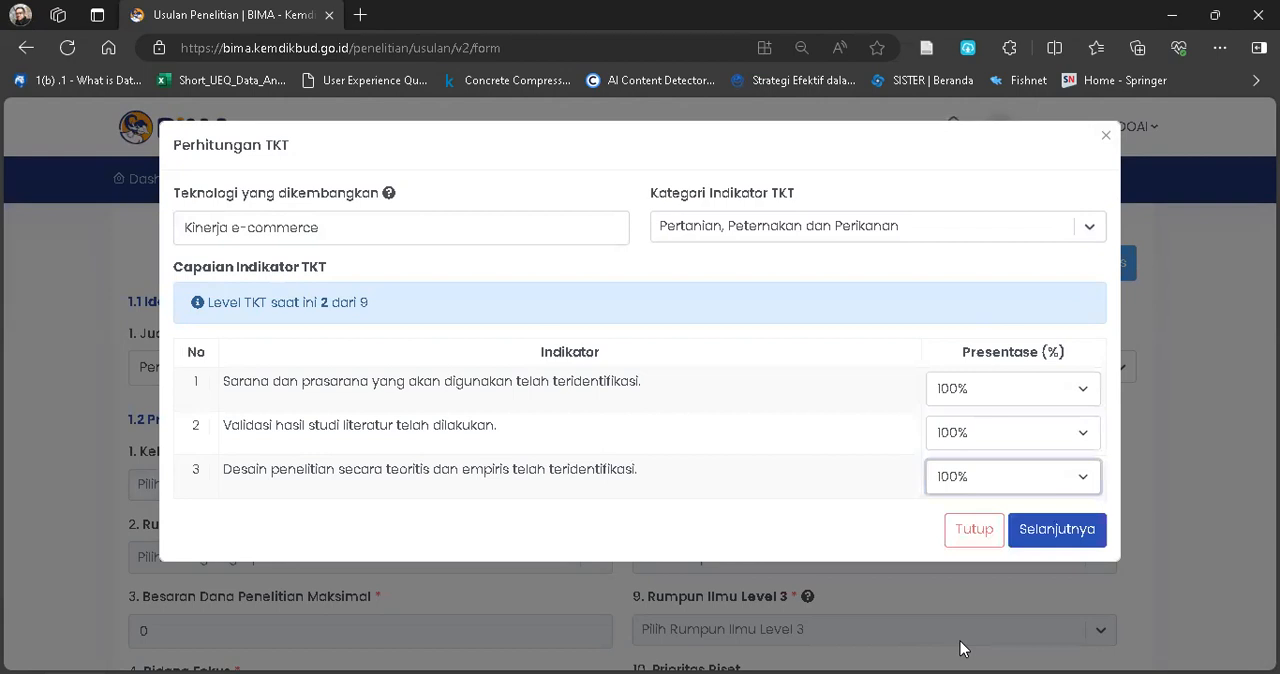
pyautogui.click(1050, 532)
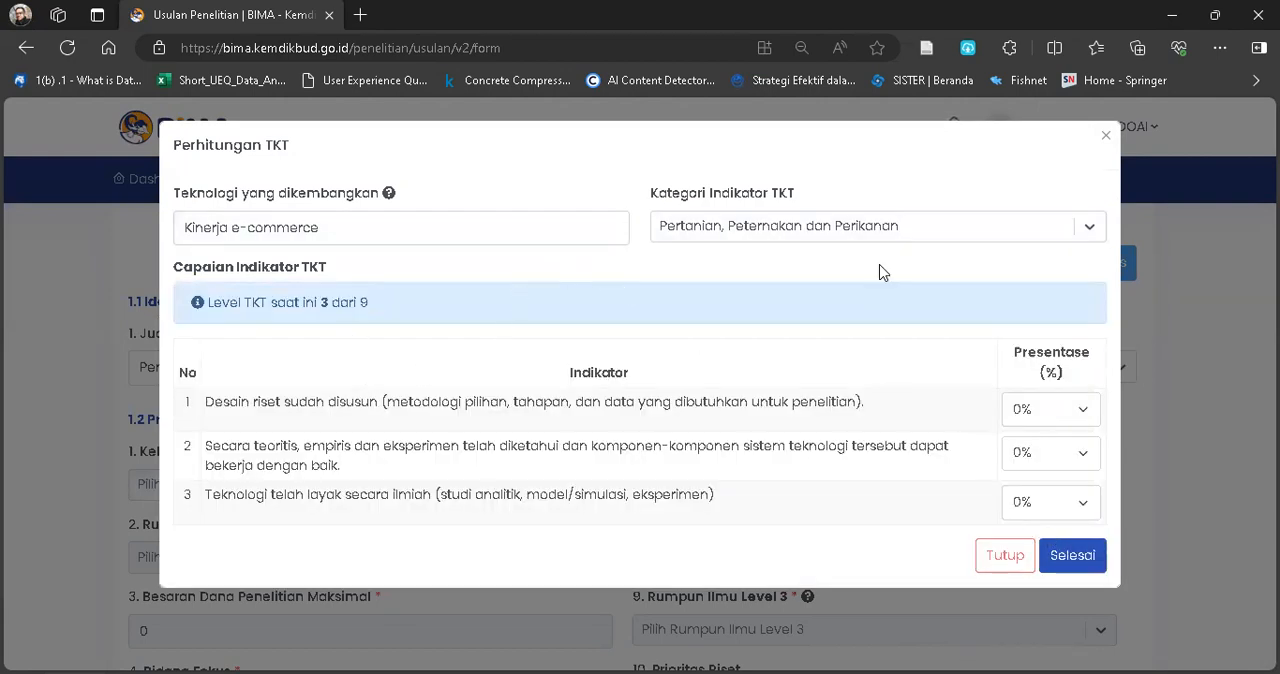
pyautogui.click(1068, 561)
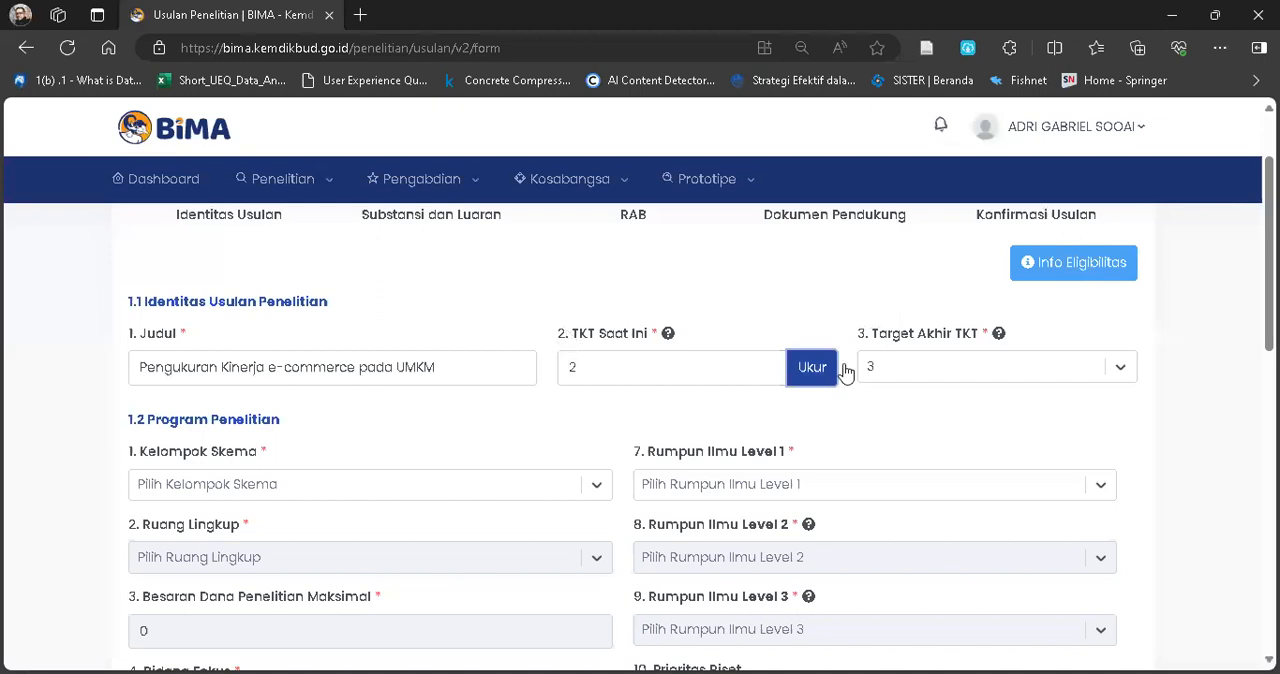
# Review the level 3 indicators in the TKT calculation against the Target Akhir TKT, and finish the calculation.
pyautogui.click(813, 378)
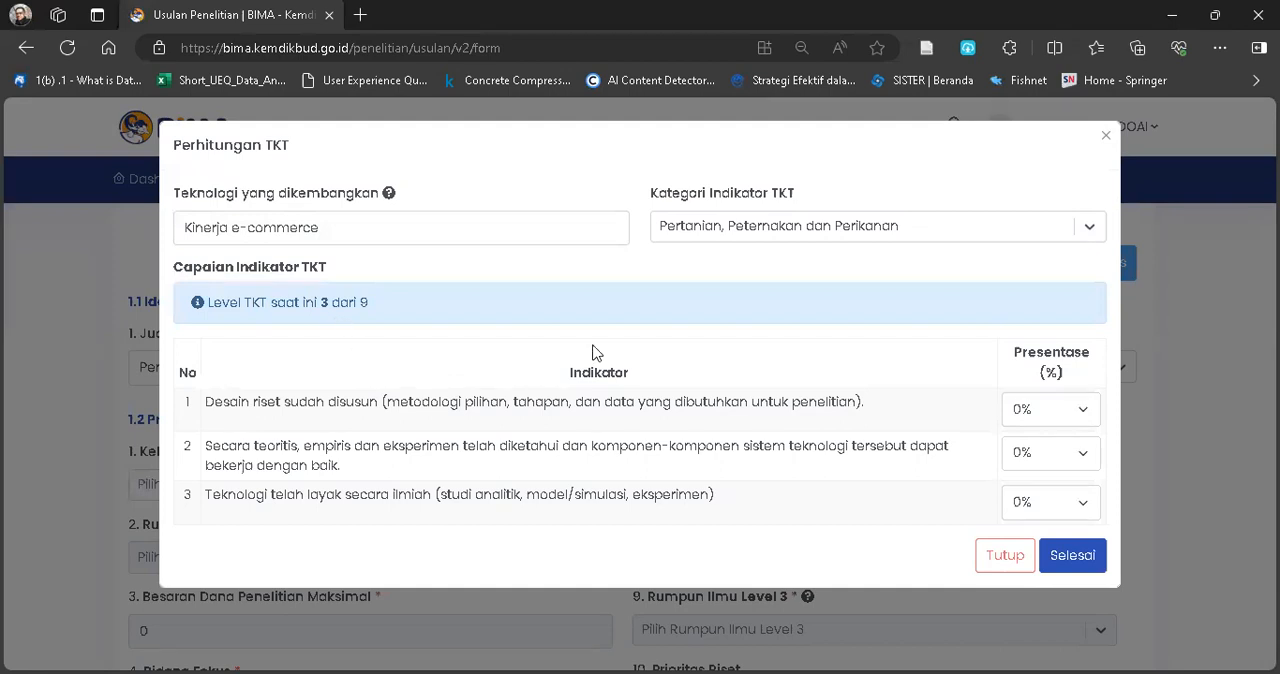
pyautogui.click(1006, 554)
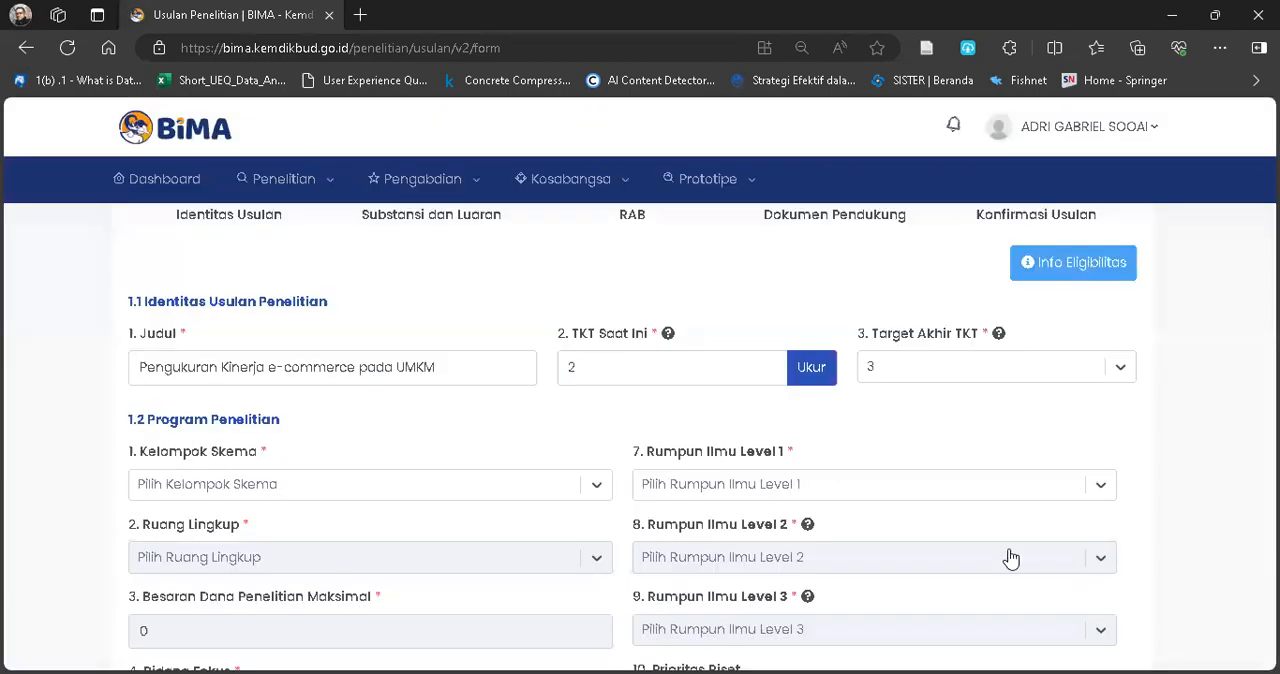
pyautogui.click(963, 370)
pyautogui.click(963, 370)
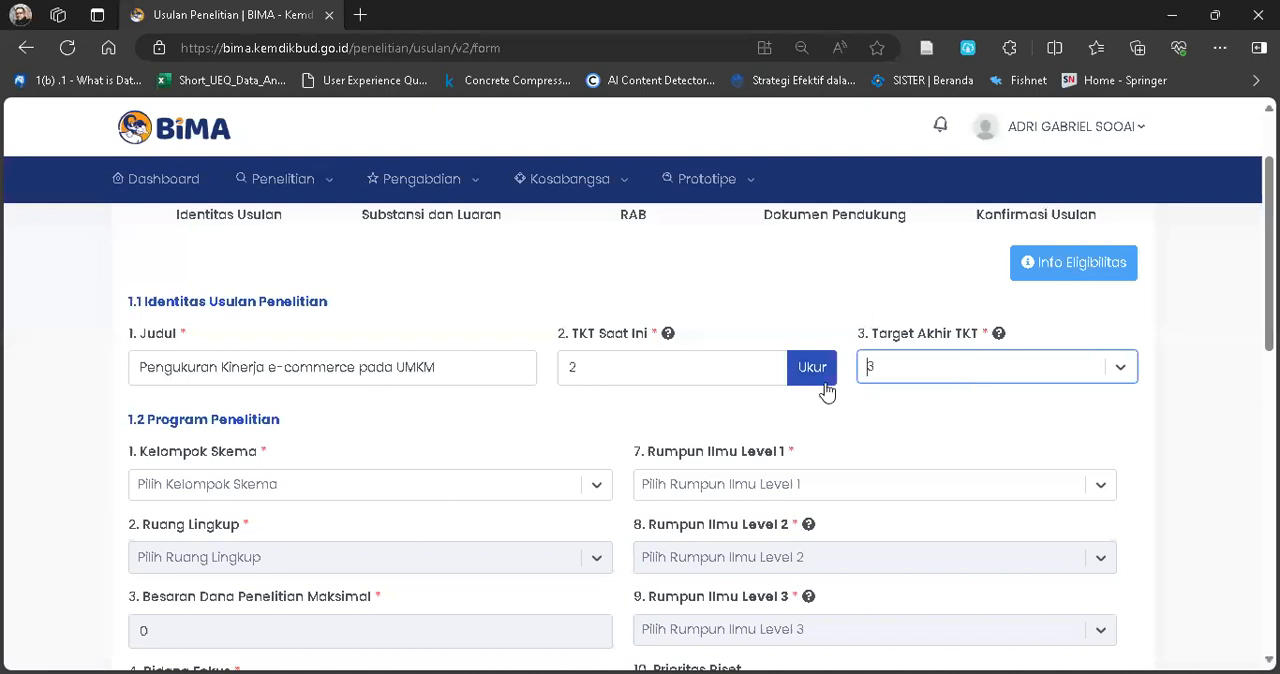
pyautogui.click(816, 374)
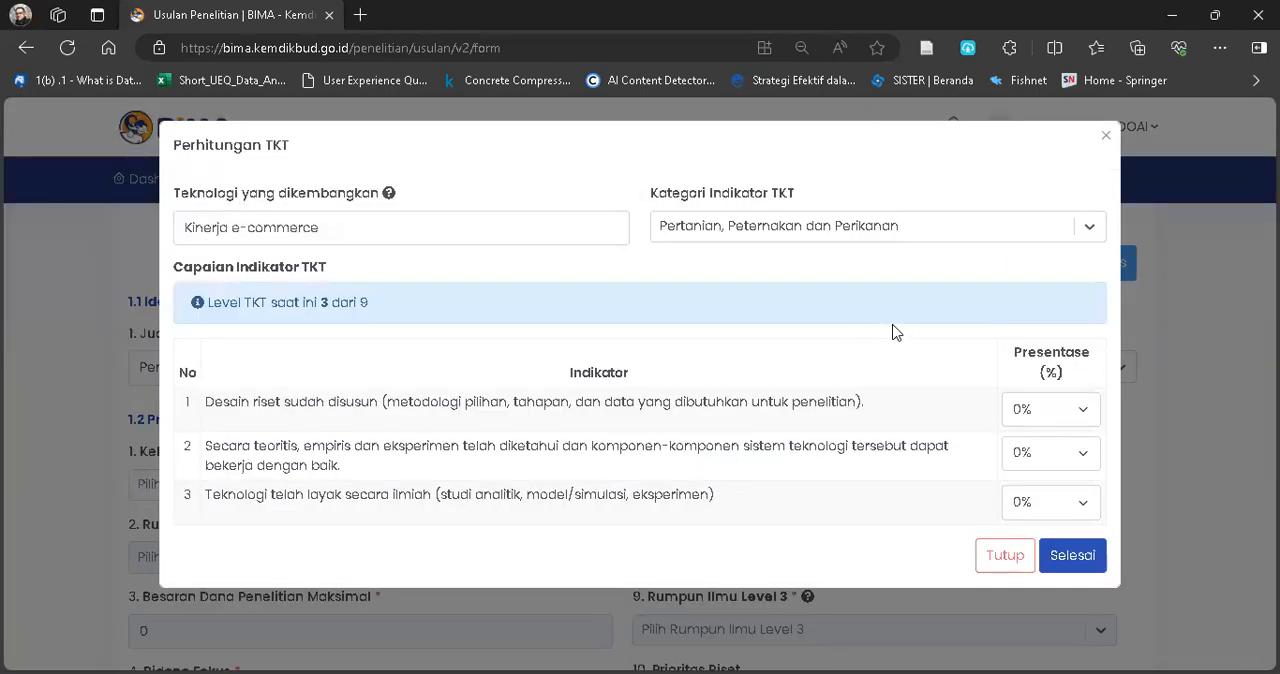
pyautogui.click(1068, 557)
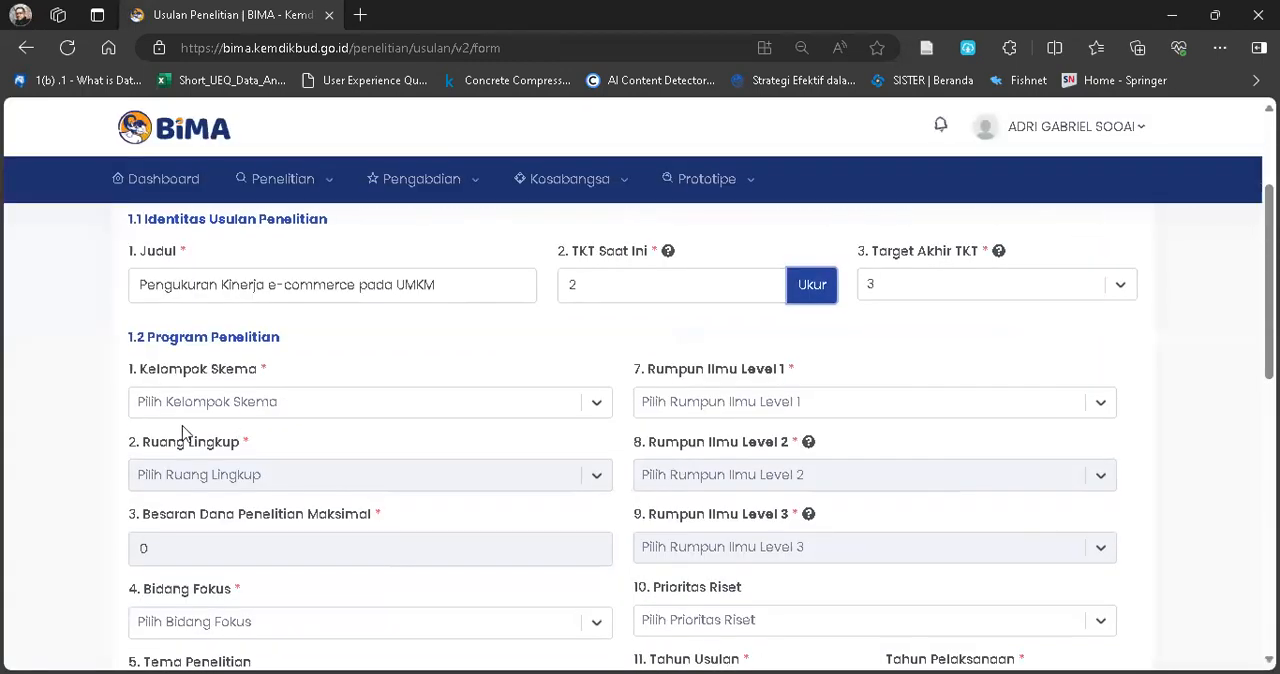
# Set Kelompok Skema to Riset Dasar in the Program Penelitian section.
pyautogui.scroll(3, 177, 435)
pyautogui.scroll(2, 177, 435)
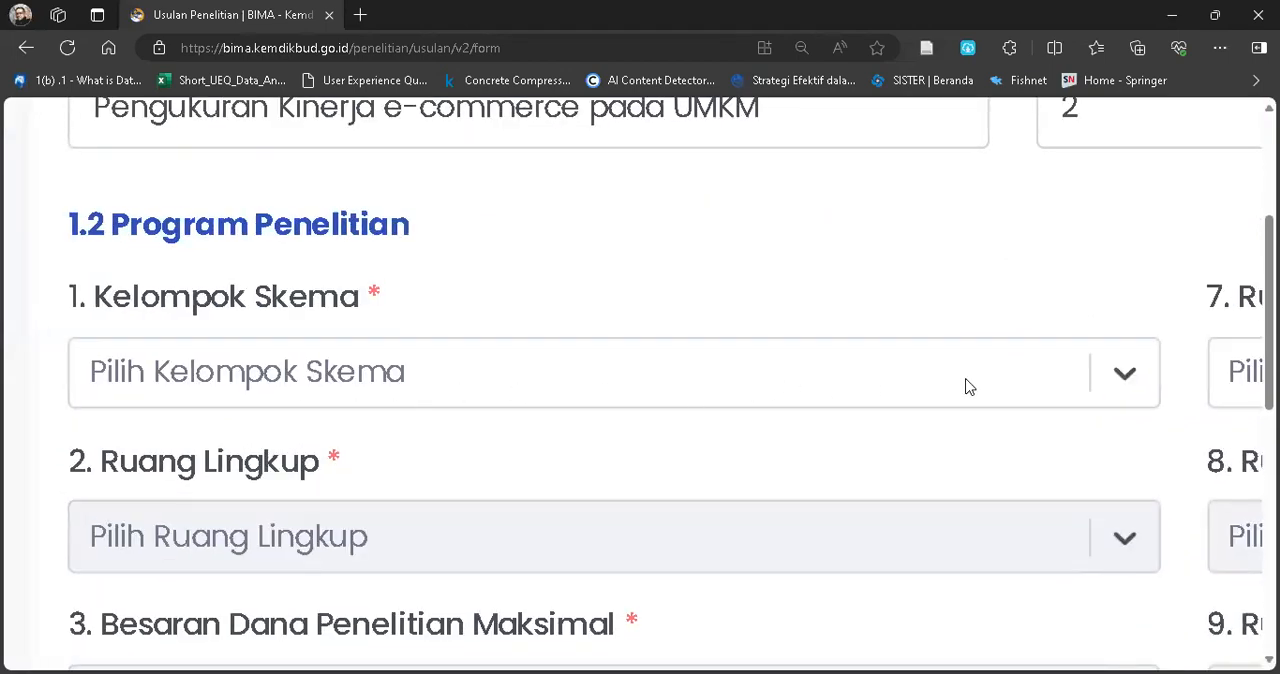
pyautogui.scroll(2, 906, 292)
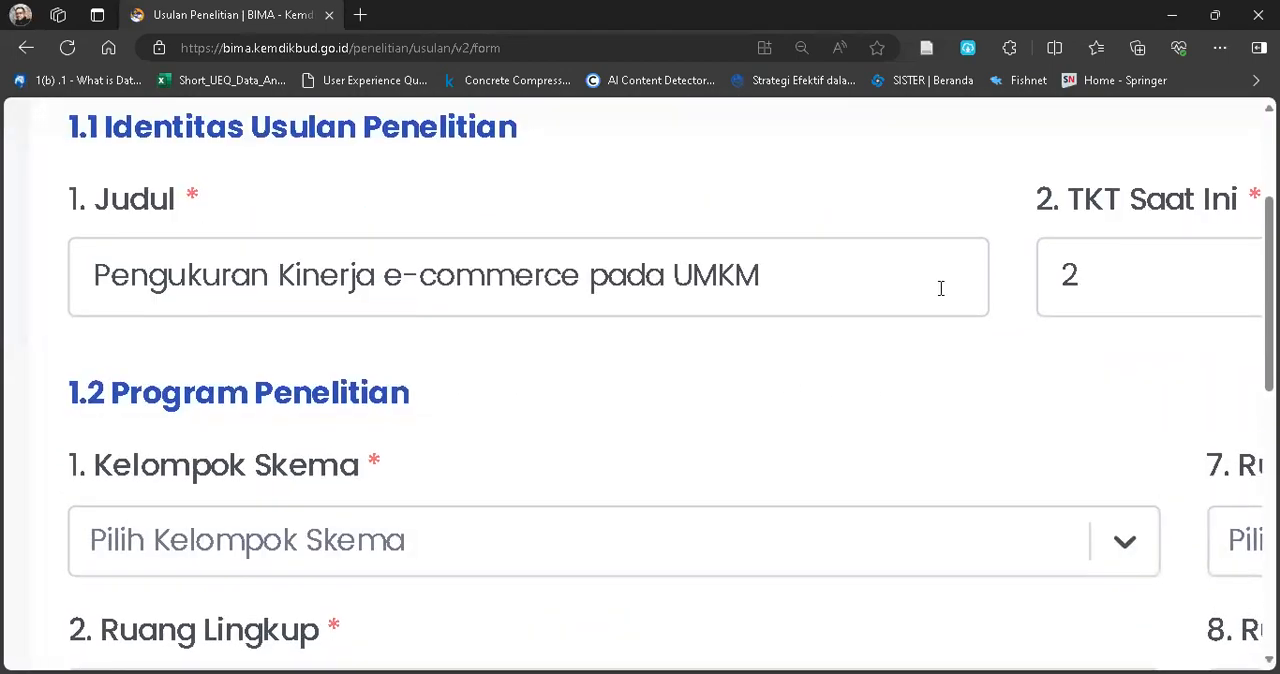
pyautogui.scroll(-1, 290, 474)
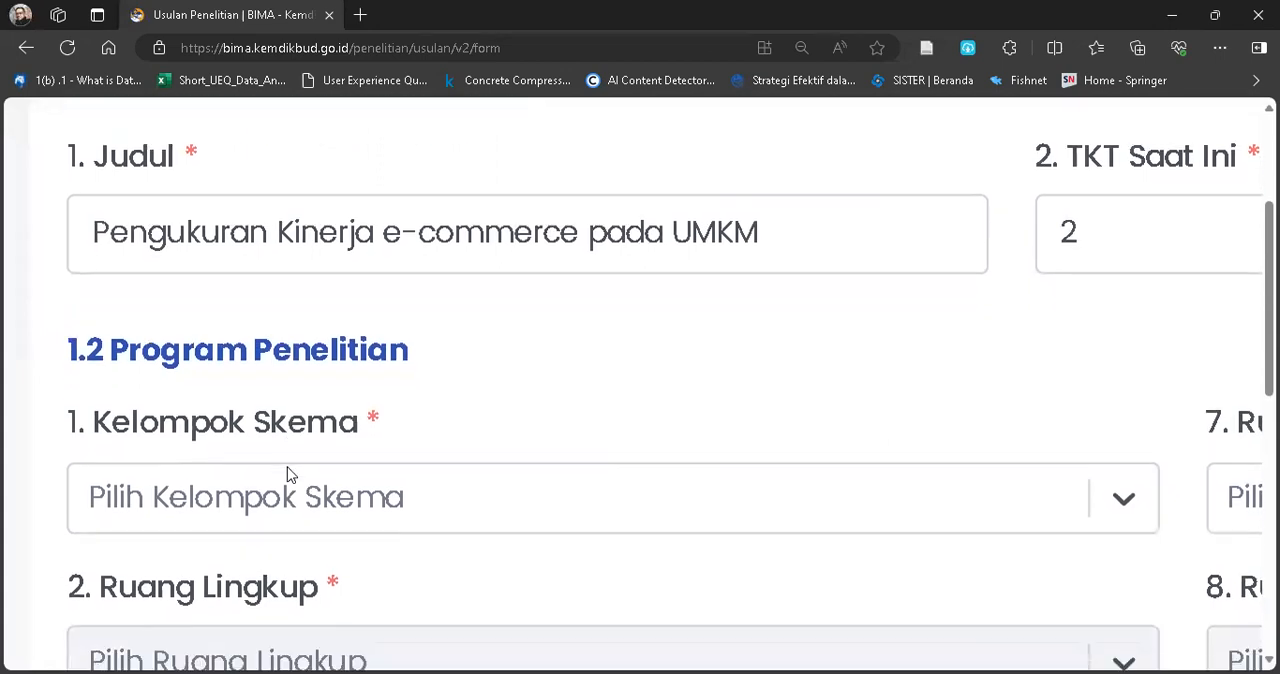
pyautogui.scroll(1, 200, 222)
pyautogui.scroll(-3, 200, 223)
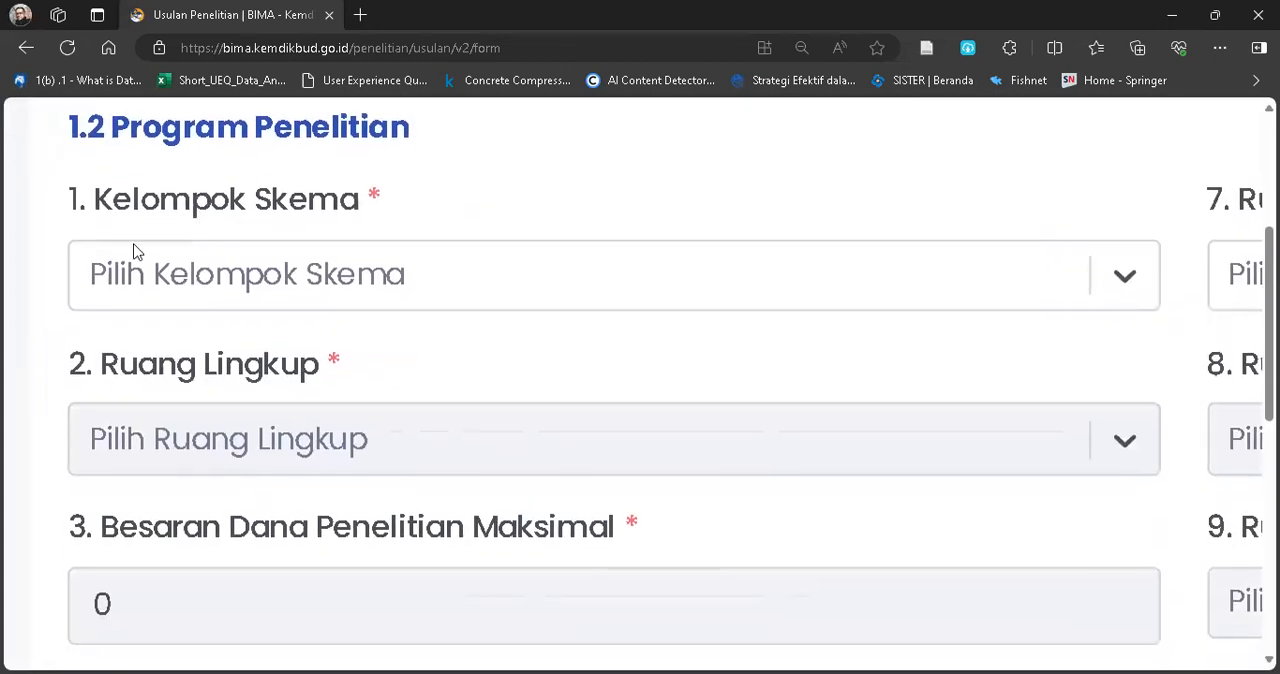
pyautogui.click(1123, 279)
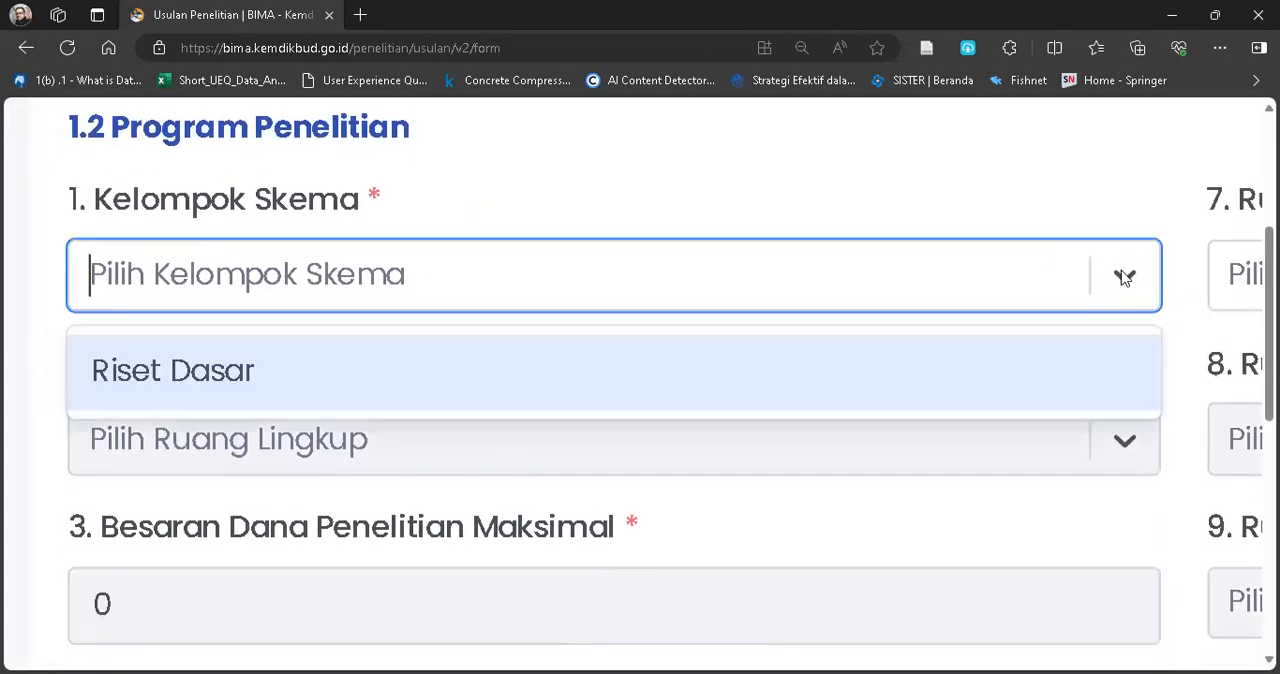
pyautogui.click(212, 376)
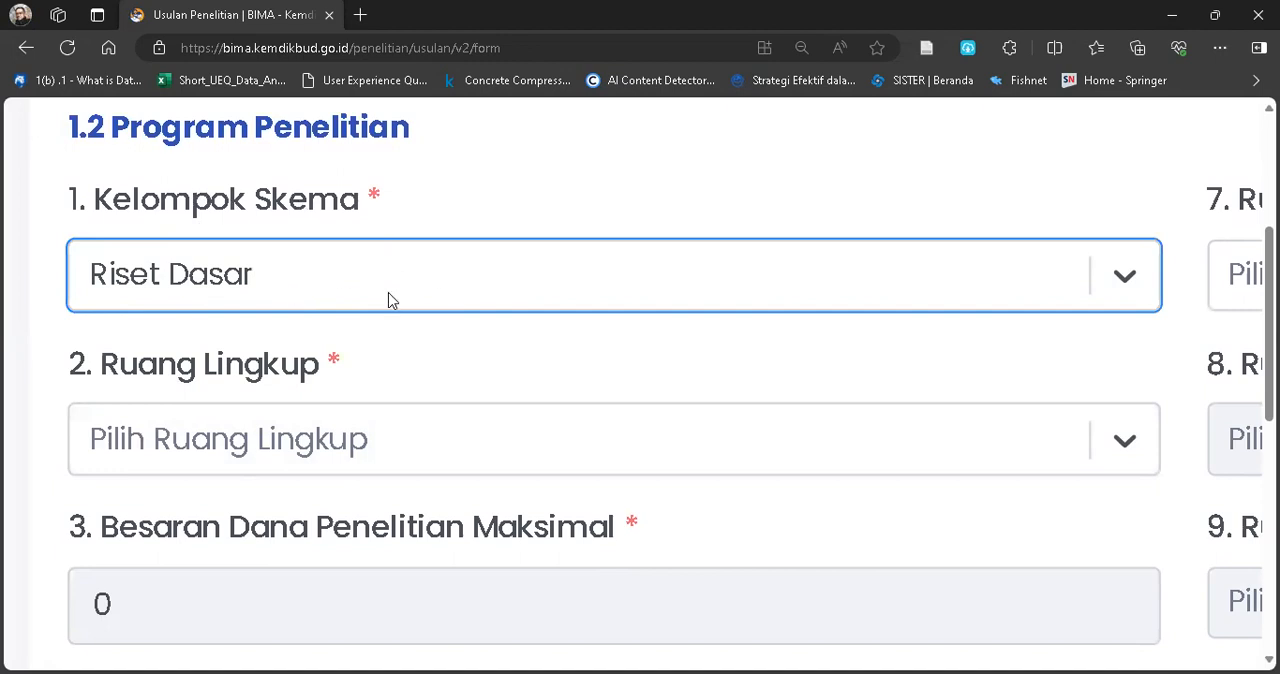
# Set Ruang Lingkup to Penelitian Tesis Magister in the Program Penelitian section.
pyautogui.scroll(-1, 444, 323)
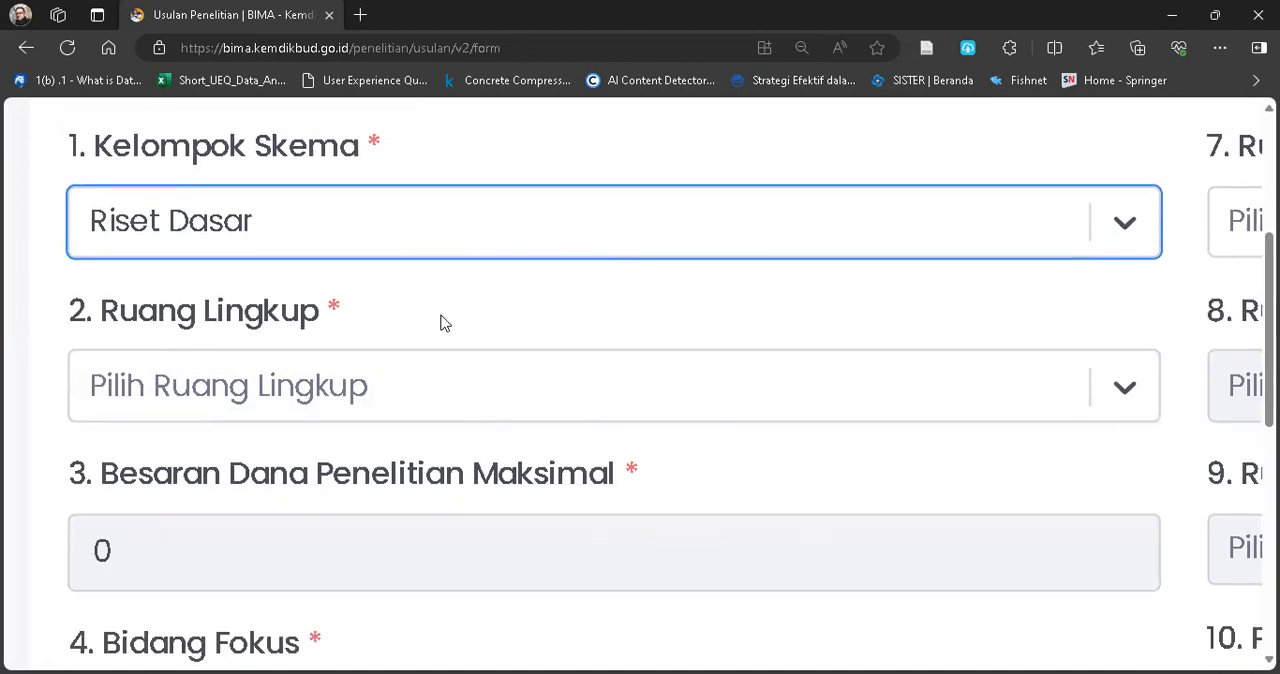
pyautogui.click(490, 385)
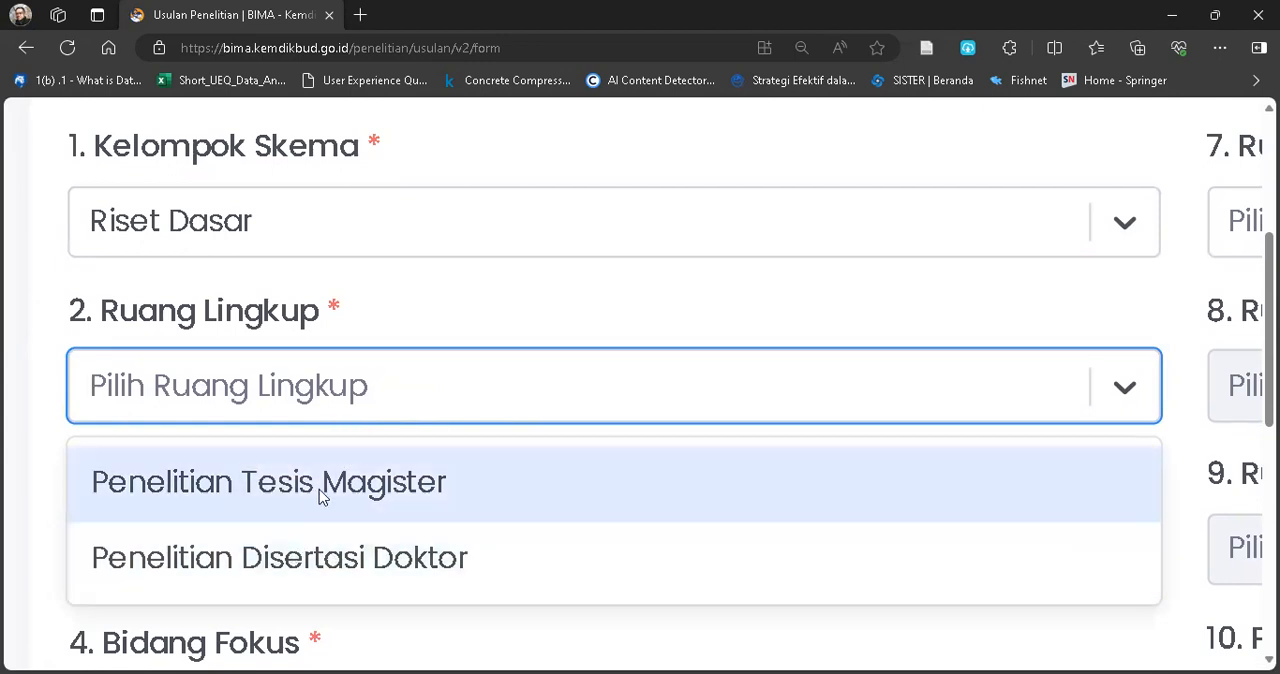
pyautogui.click(325, 492)
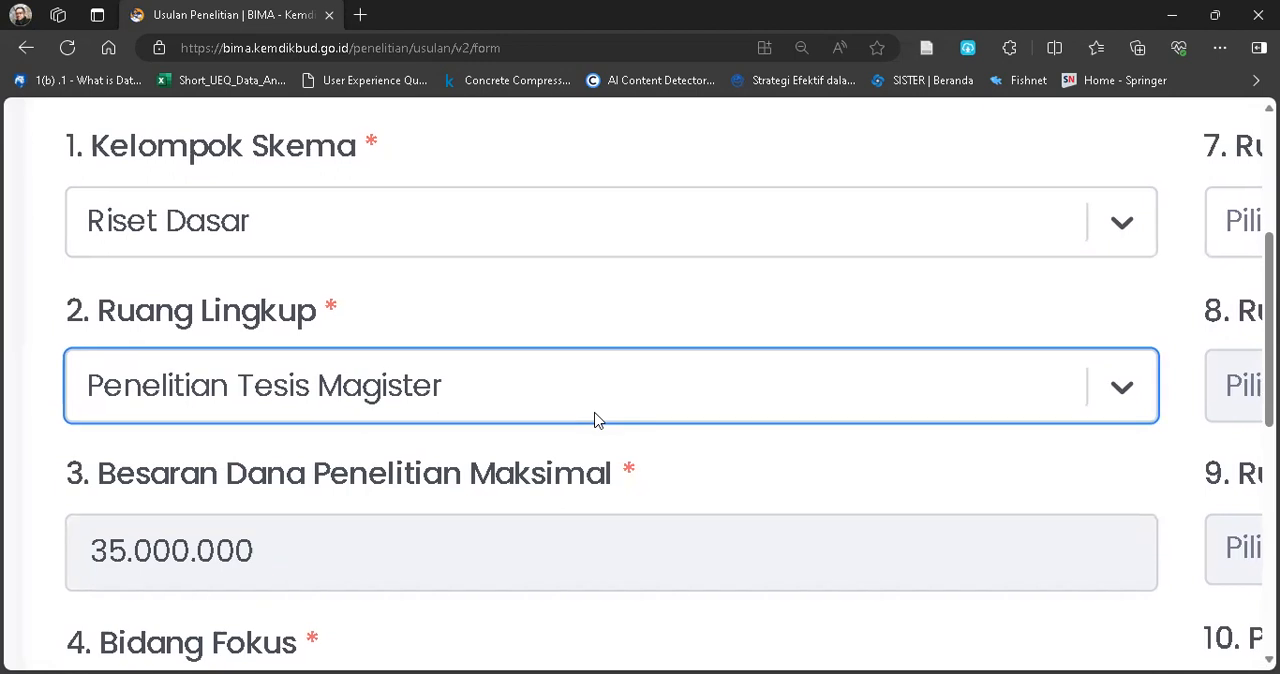
# Set Bidang Fokus to Teknologi Informasi dan Komunikasi for the proposal.
pyautogui.scroll(-2, 594, 420)
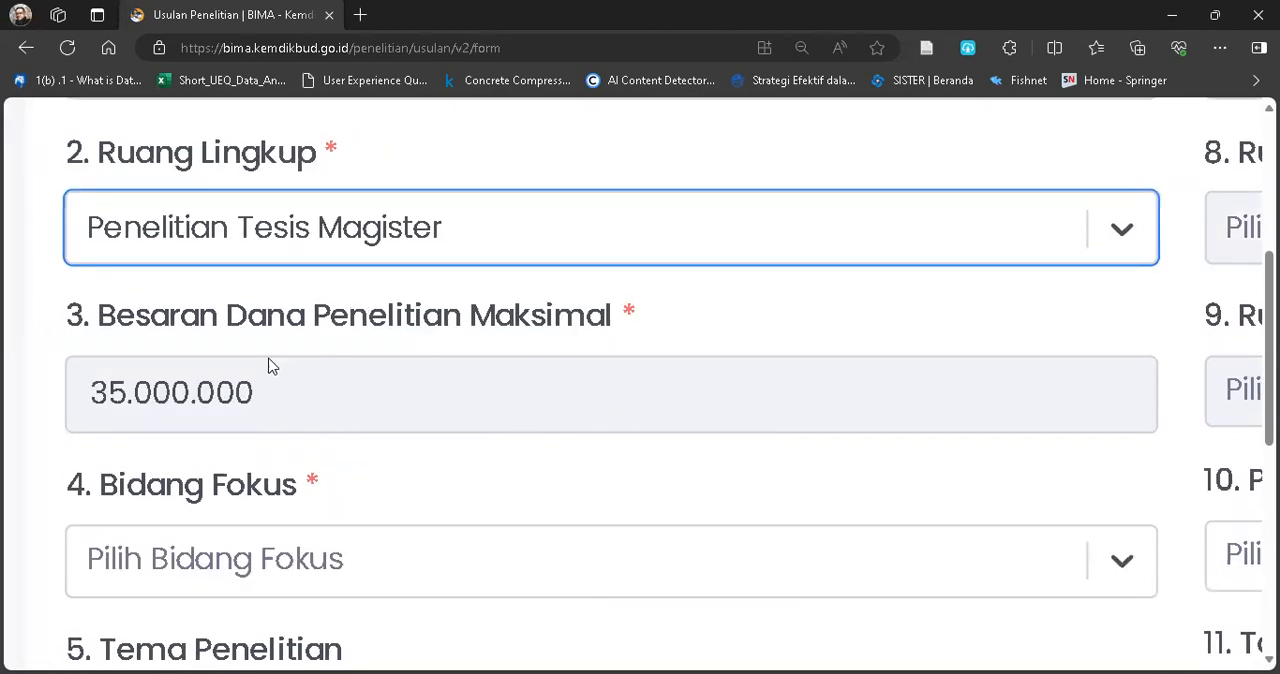
pyautogui.scroll(-1, 352, 435)
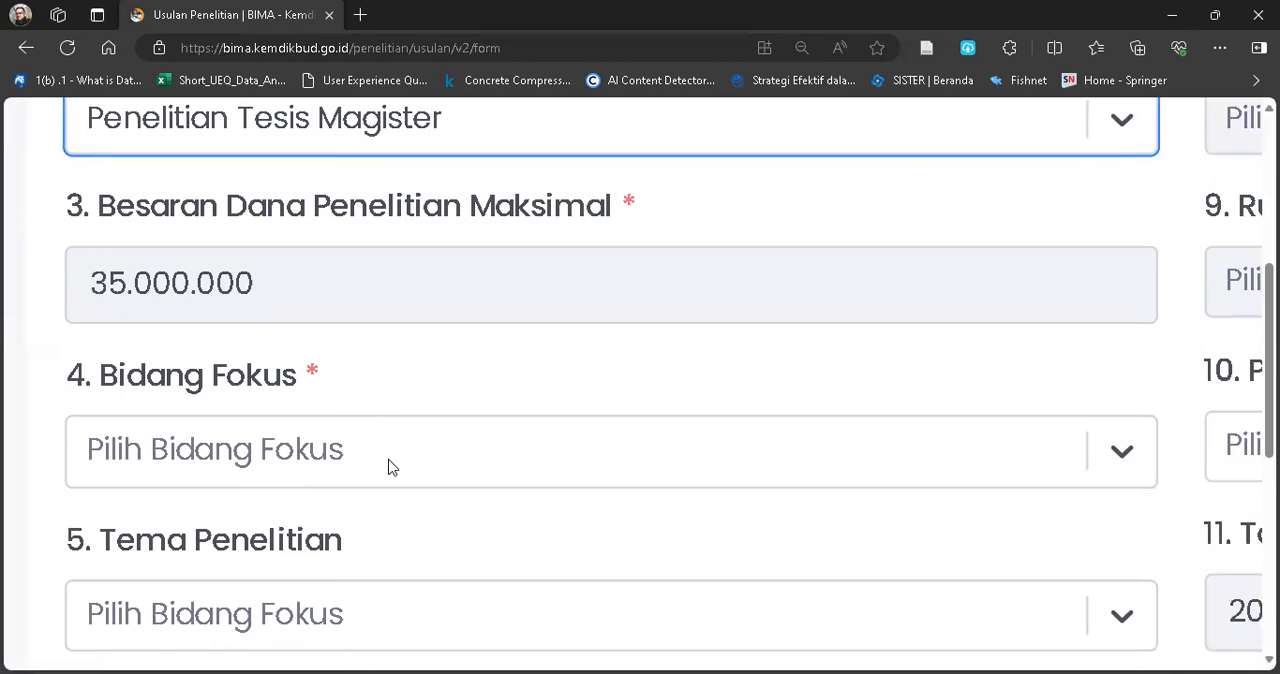
pyautogui.click(390, 467)
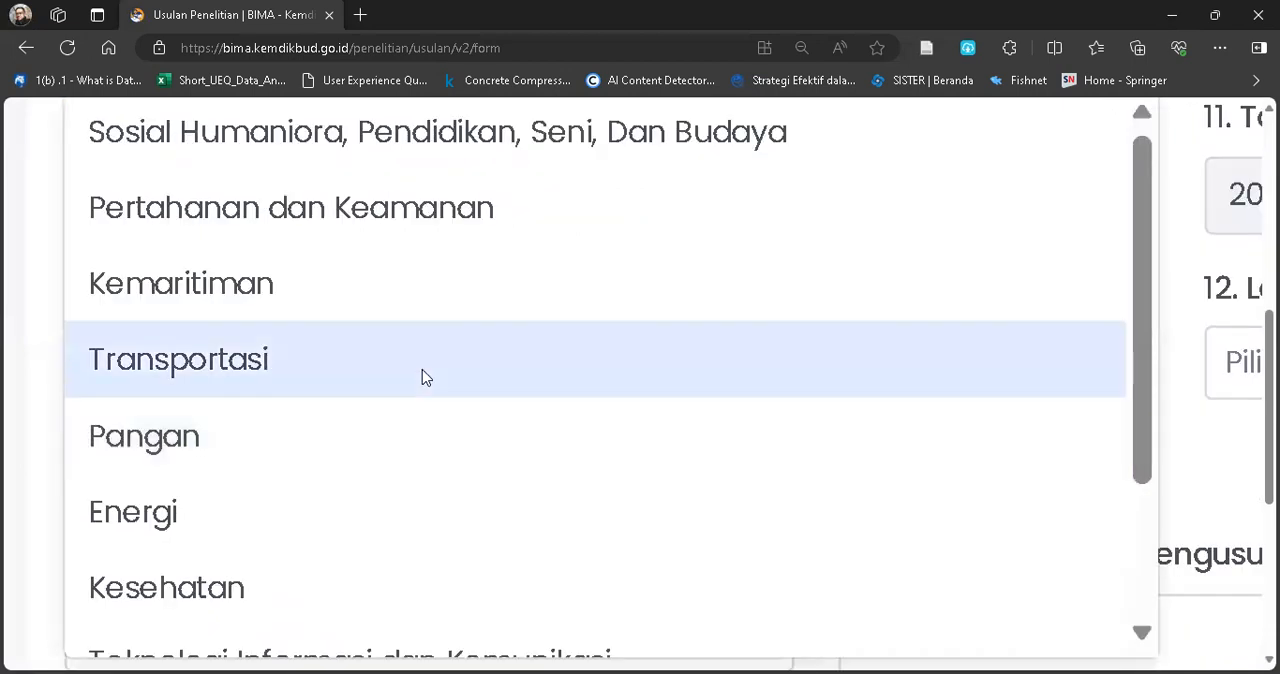
pyautogui.scroll(-3, 672, 312)
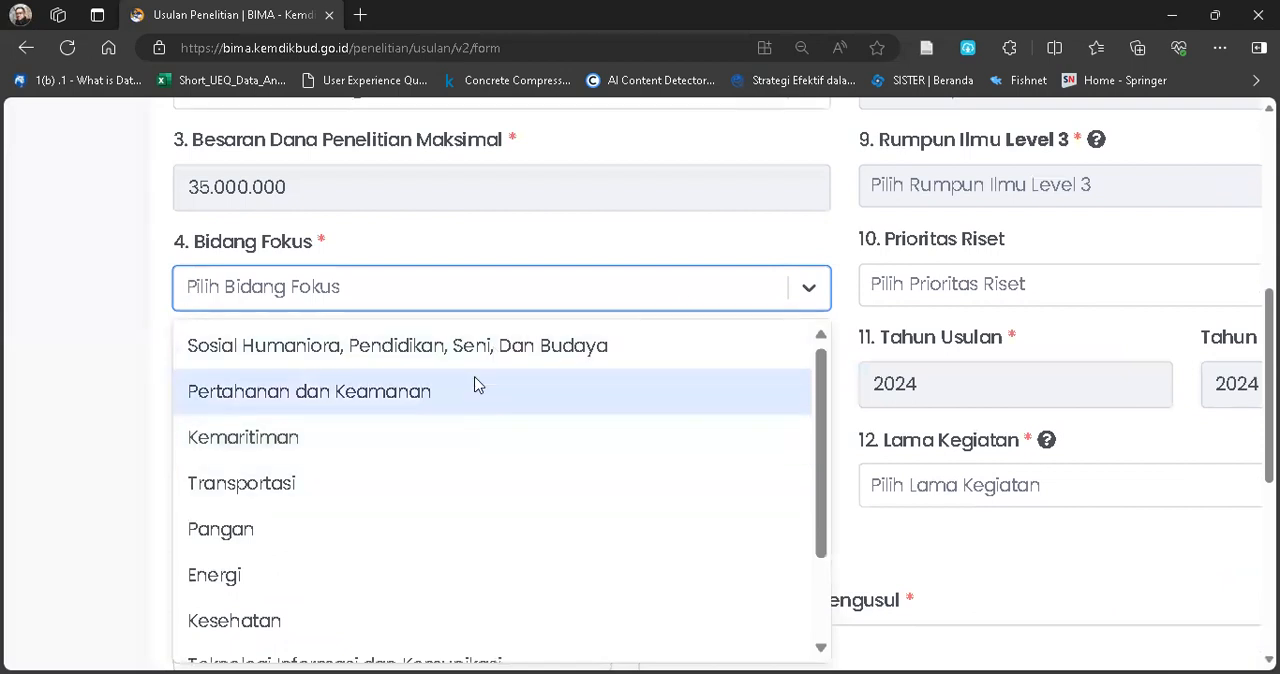
pyautogui.scroll(5, 380, 262)
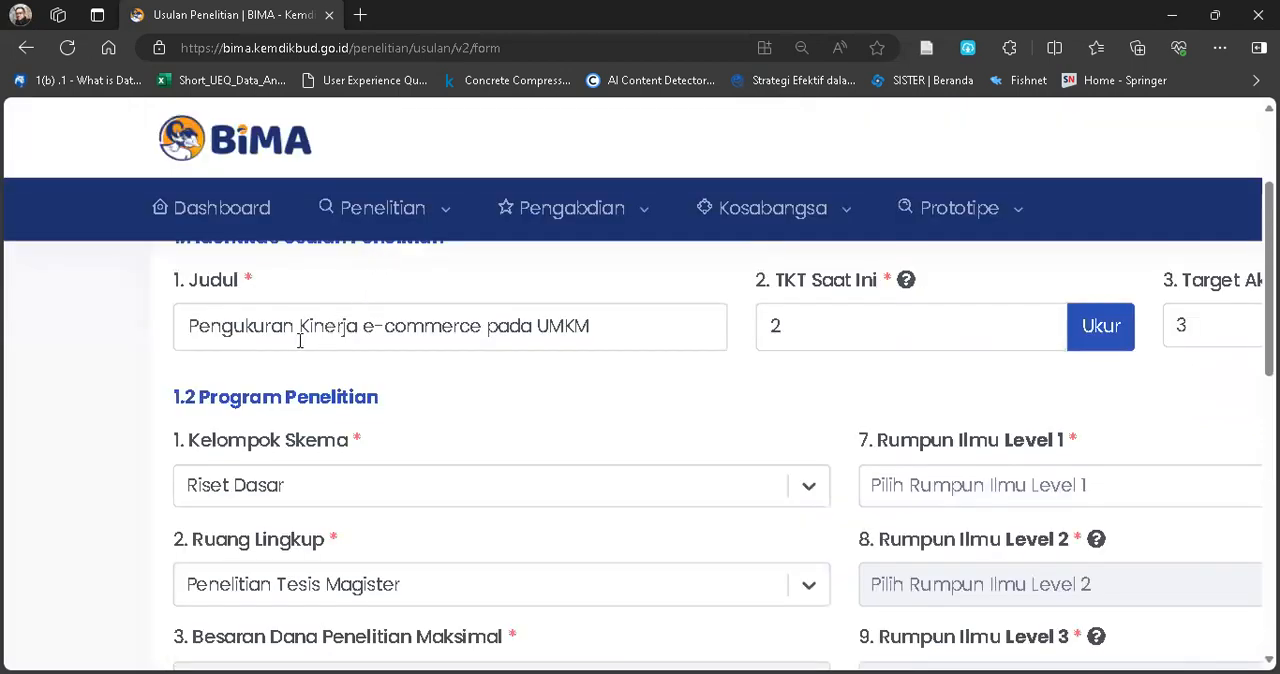
pyautogui.scroll(-3, 544, 380)
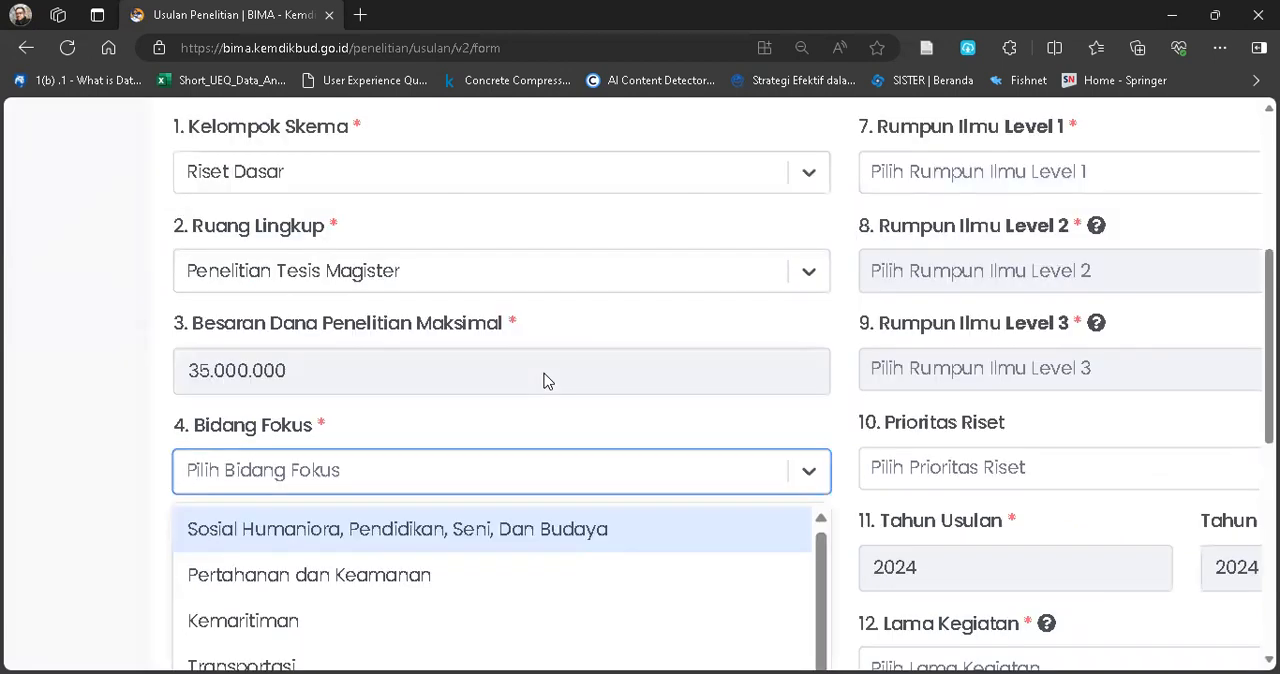
pyautogui.scroll(-3, 544, 380)
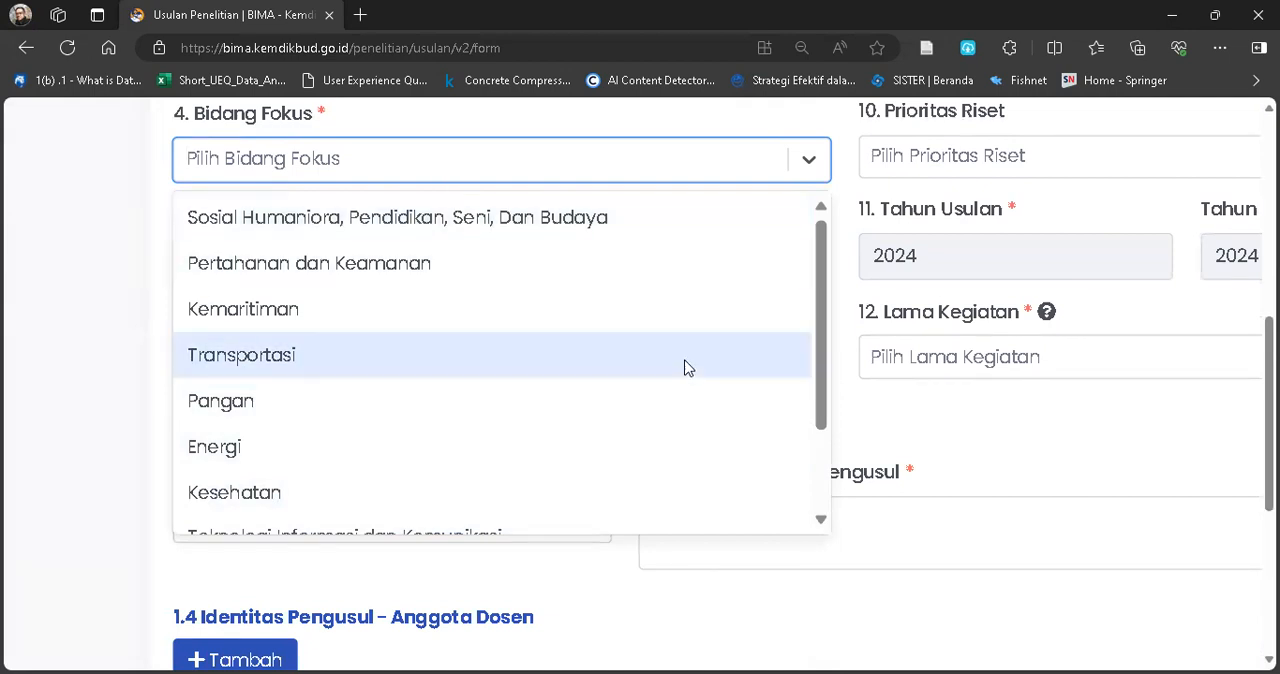
pyautogui.moveTo(826, 306); pyautogui.dragTo(826, 404)
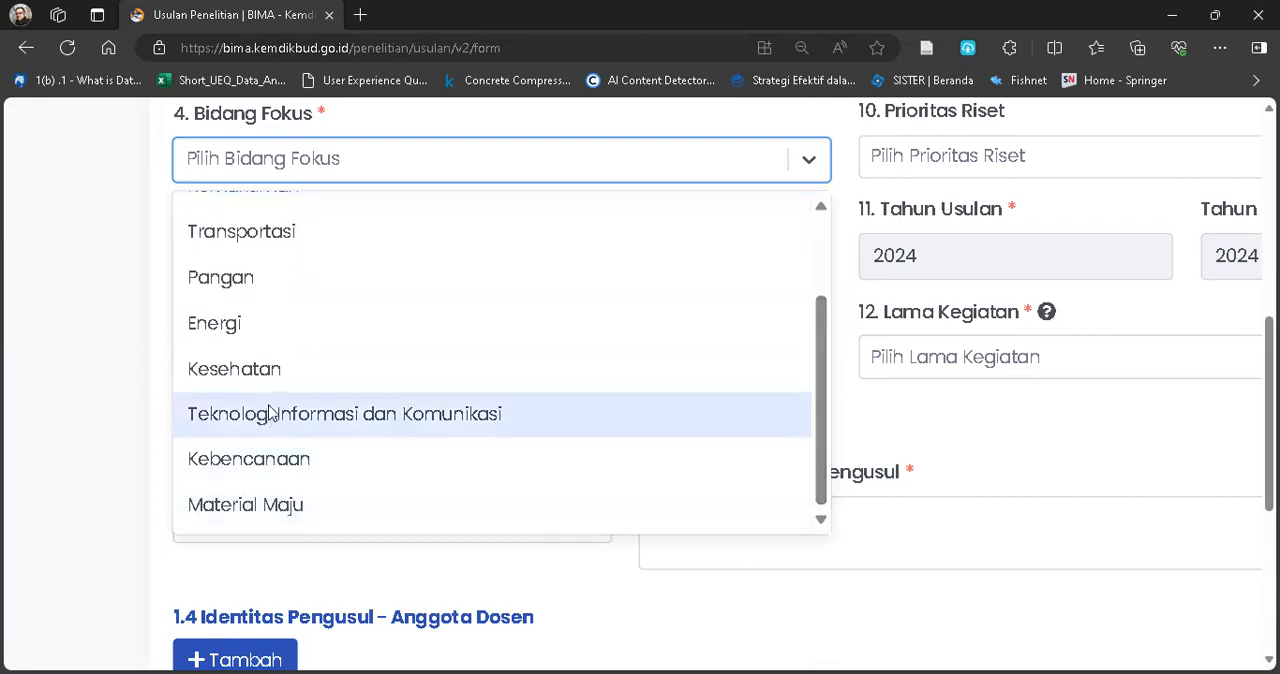
pyautogui.click(320, 418)
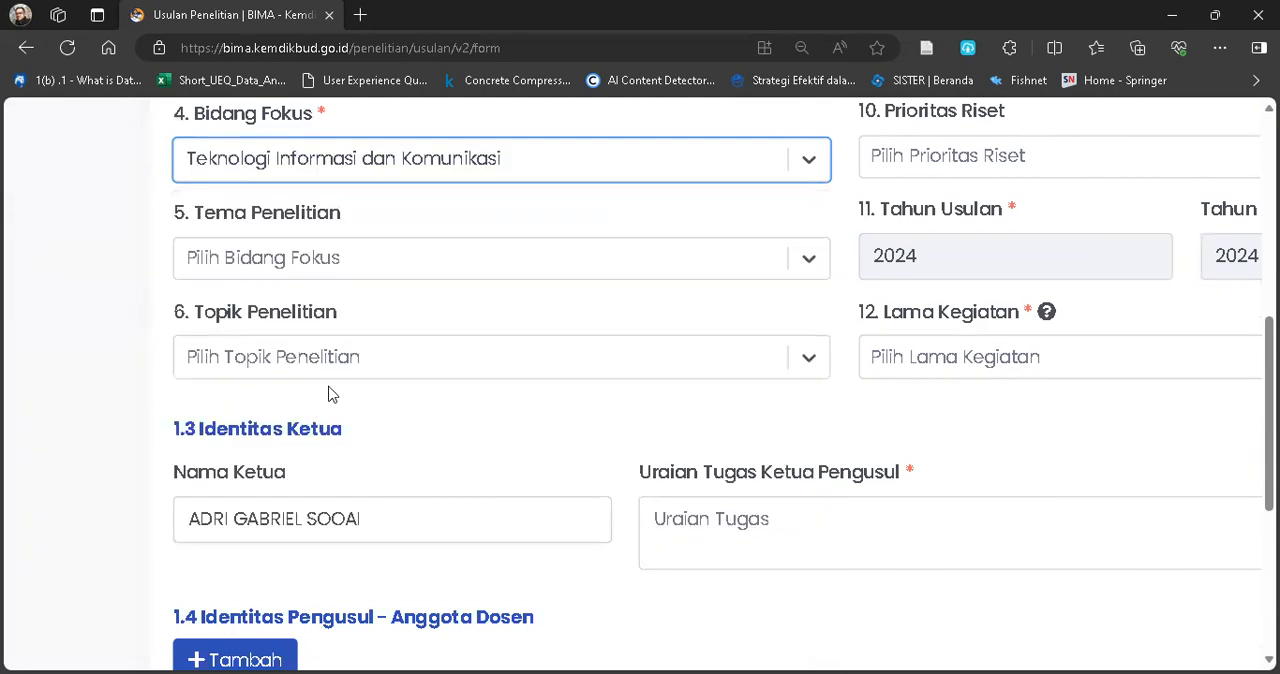
# Set Tema Penelitian to Teknologi untuk Peningkatan Konten TIK and Topik Penelitian to Teknologi untuk data informasi berbagai bentuk kearifan lokal di Indonesia.
pyautogui.click(437, 268)
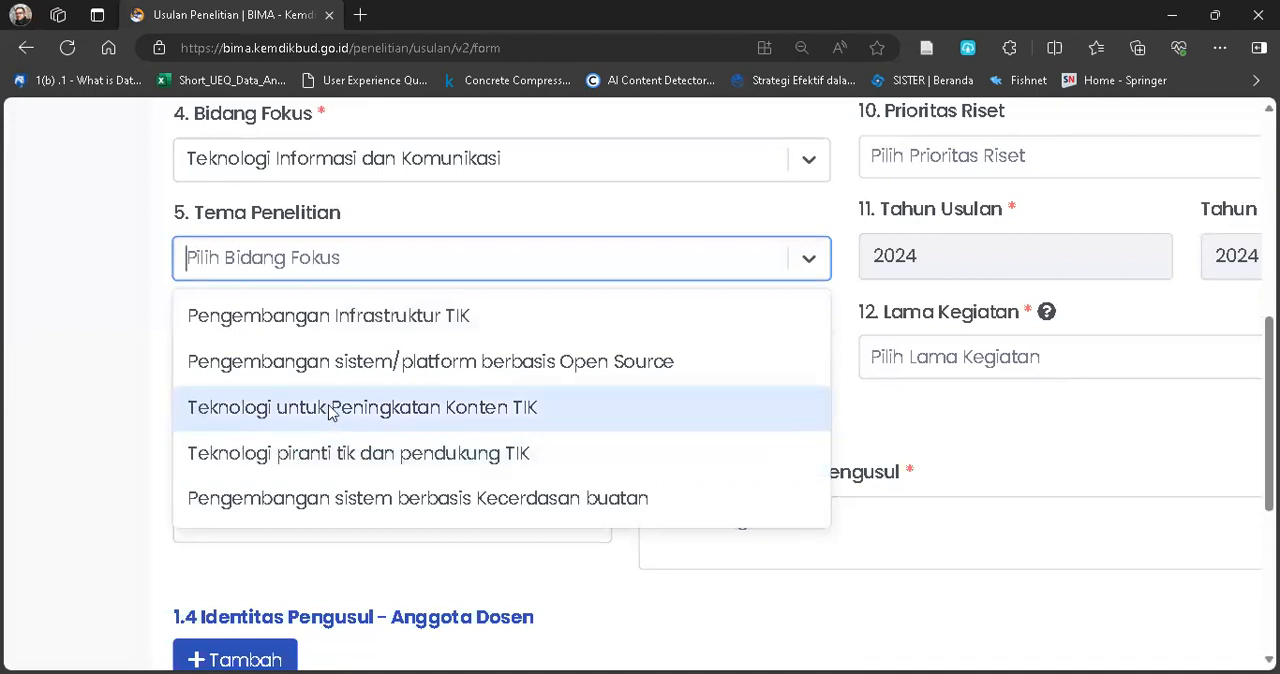
pyautogui.click(393, 413)
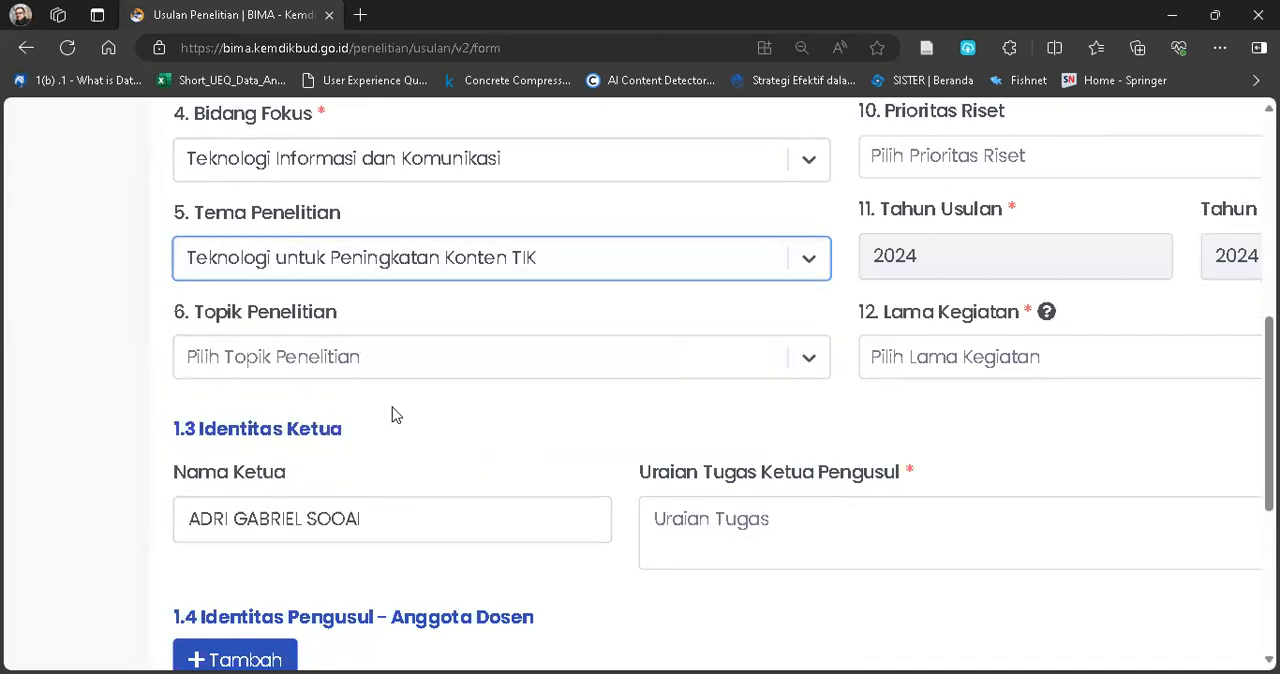
pyautogui.click(419, 356)
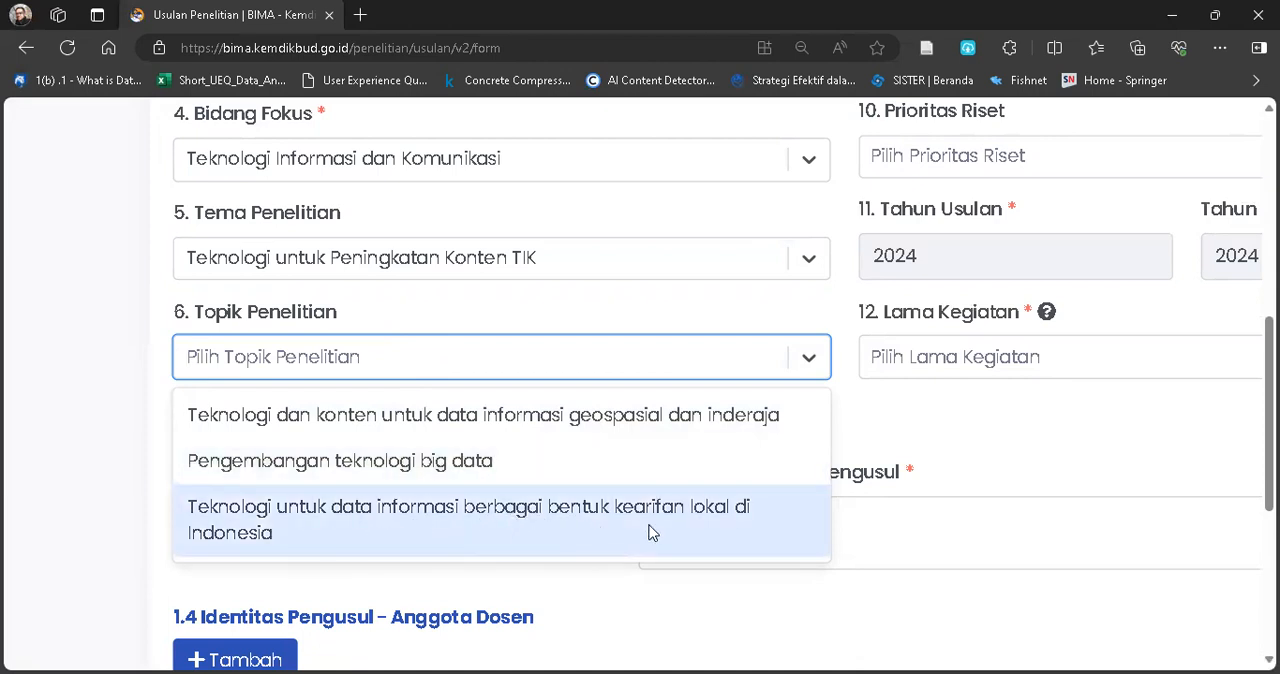
pyautogui.click(718, 524)
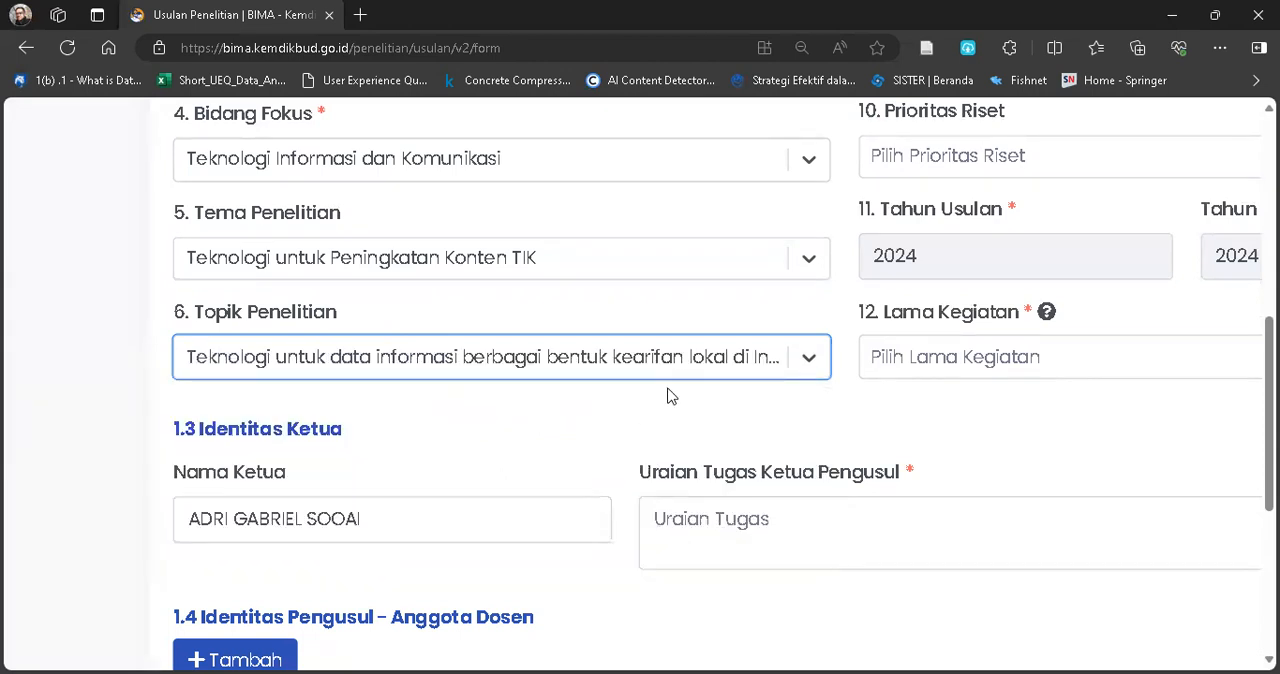
# Set Rumpun Ilmu Level 1 to ILMU TEKNIK in the Program Penelitian section.
pyautogui.hscroll(4, 737, 371)
pyautogui.scroll(2, 740, 372)
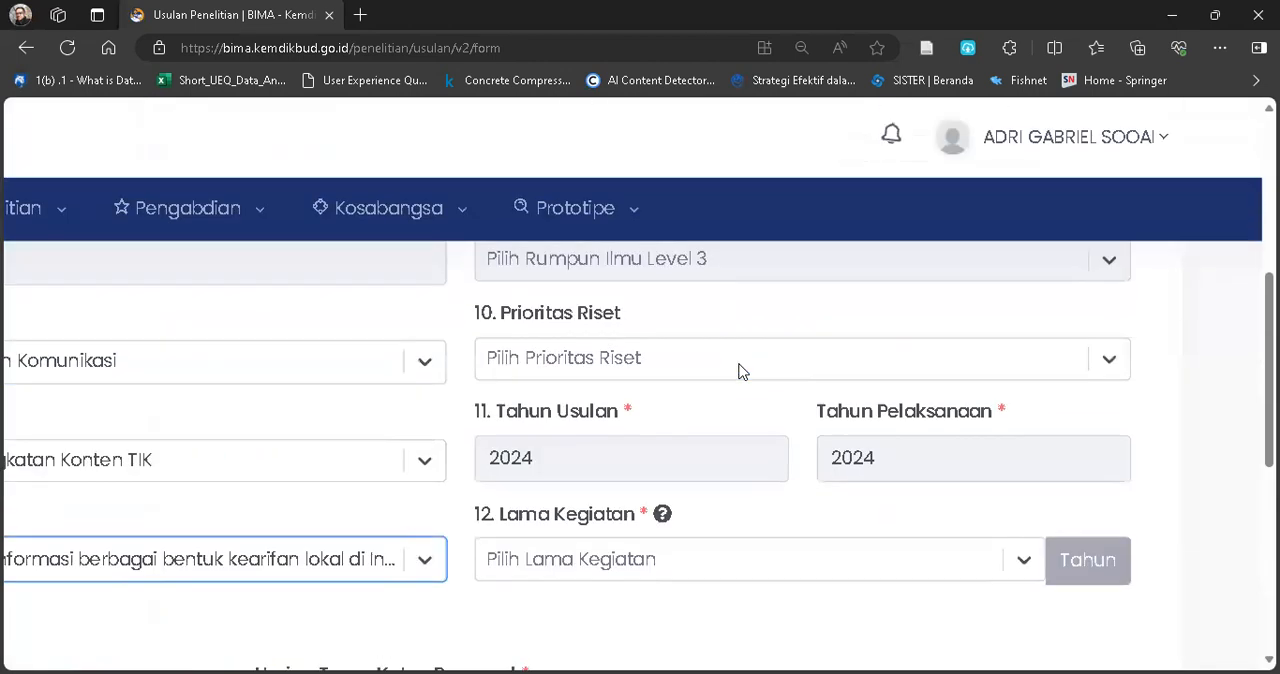
pyautogui.scroll(4, 738, 371)
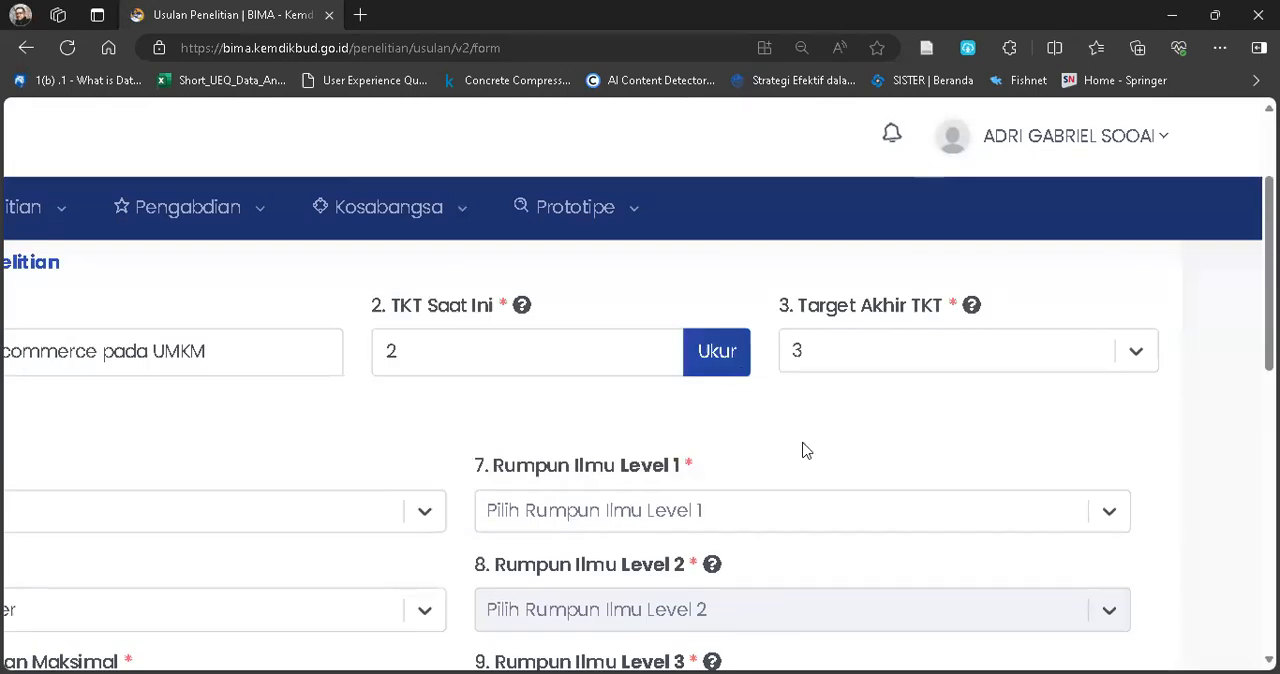
pyautogui.scroll(-1, 823, 459)
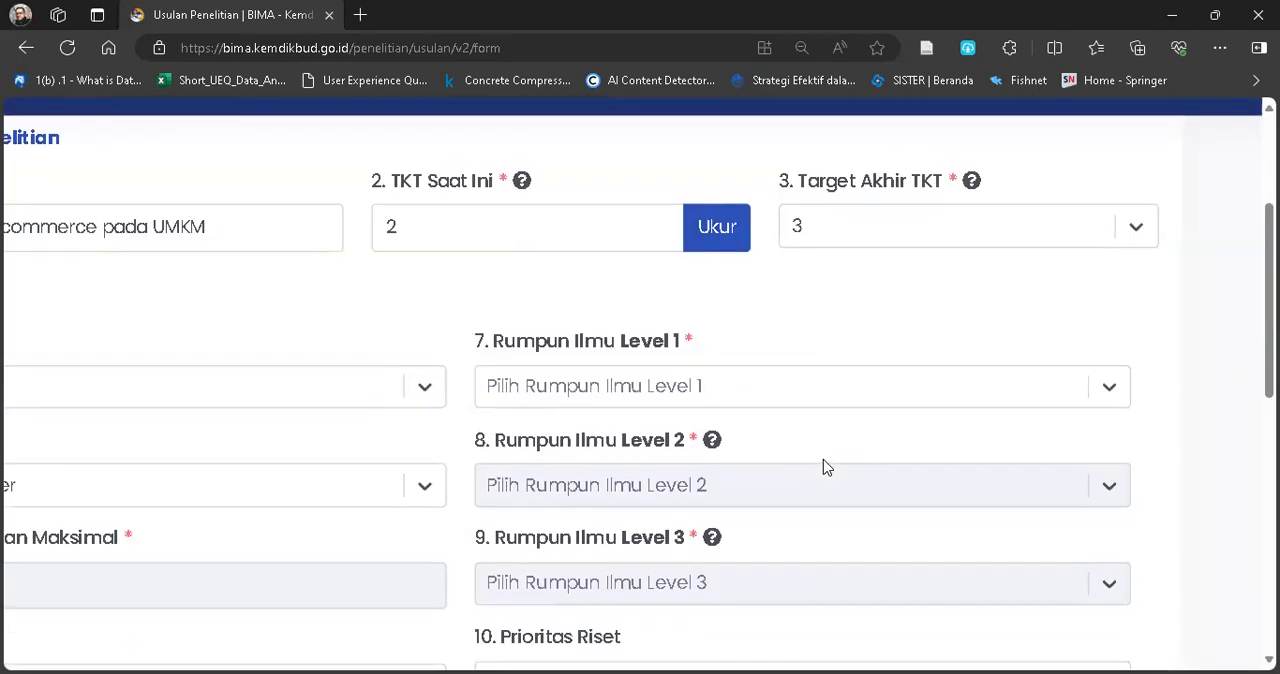
pyautogui.click(851, 396)
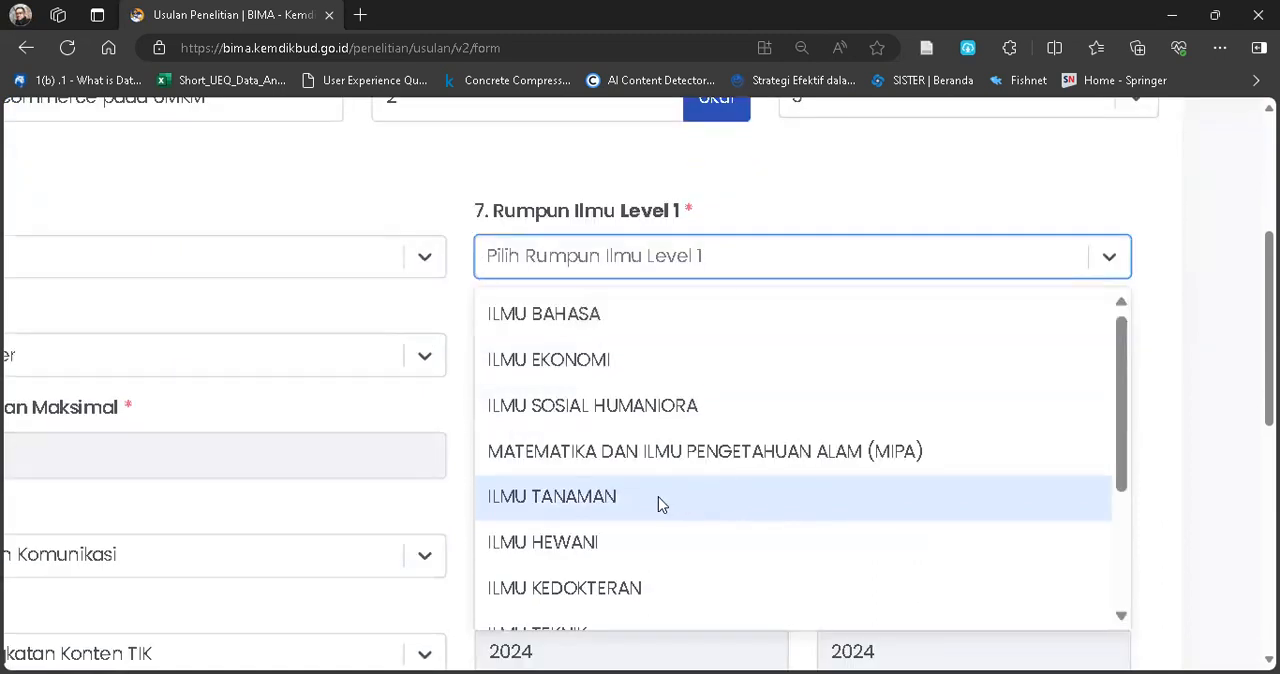
pyautogui.scroll(-1, 697, 458)
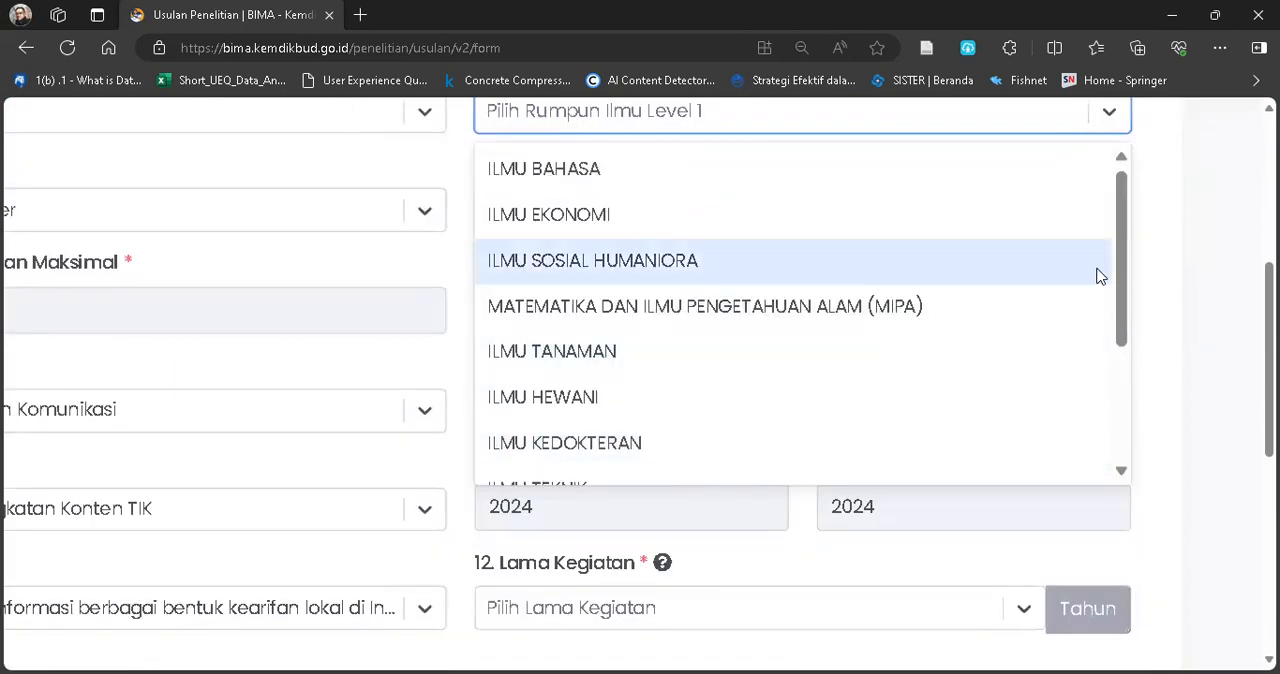
pyautogui.moveTo(1122, 263); pyautogui.dragTo(1131, 189)
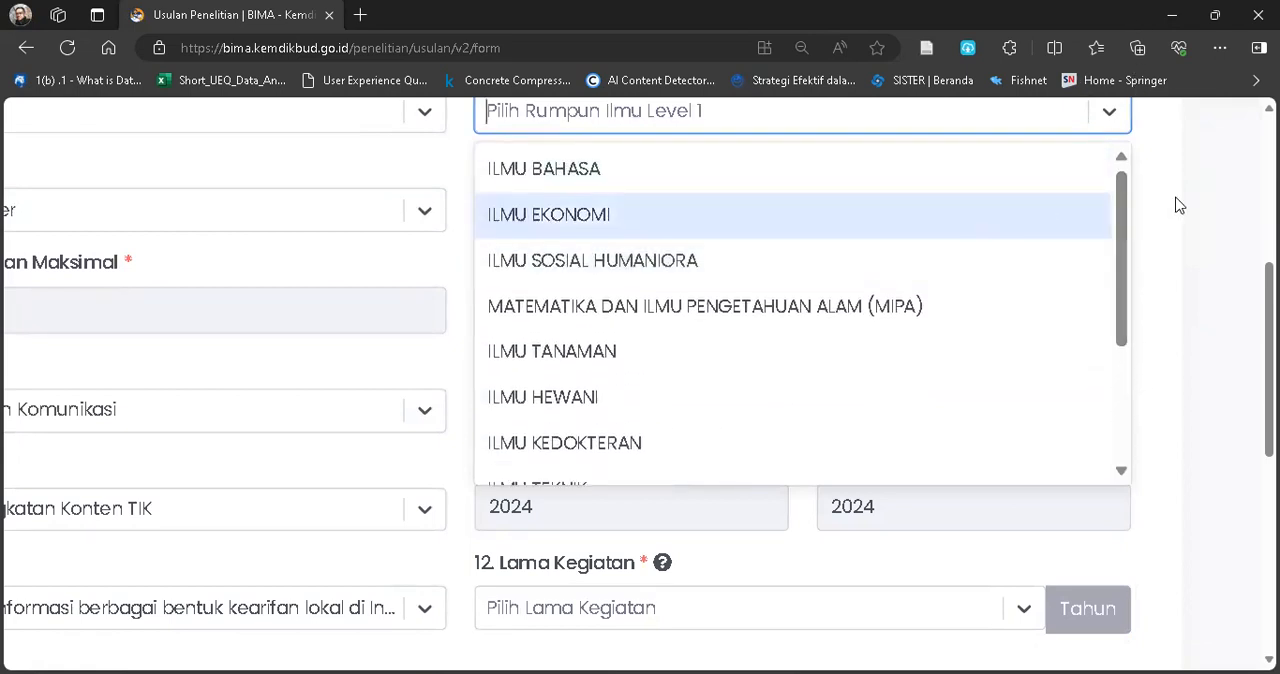
pyautogui.scroll(1, 1176, 205)
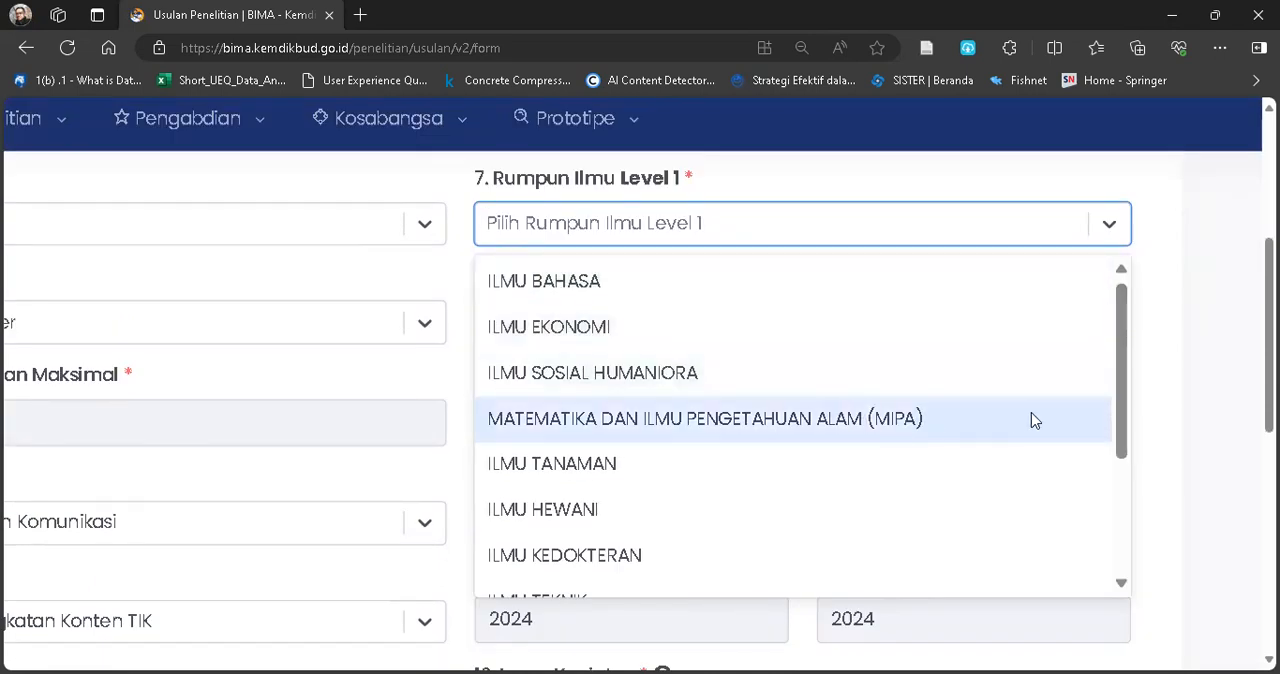
pyautogui.moveTo(1123, 358); pyautogui.dragTo(1105, 420)
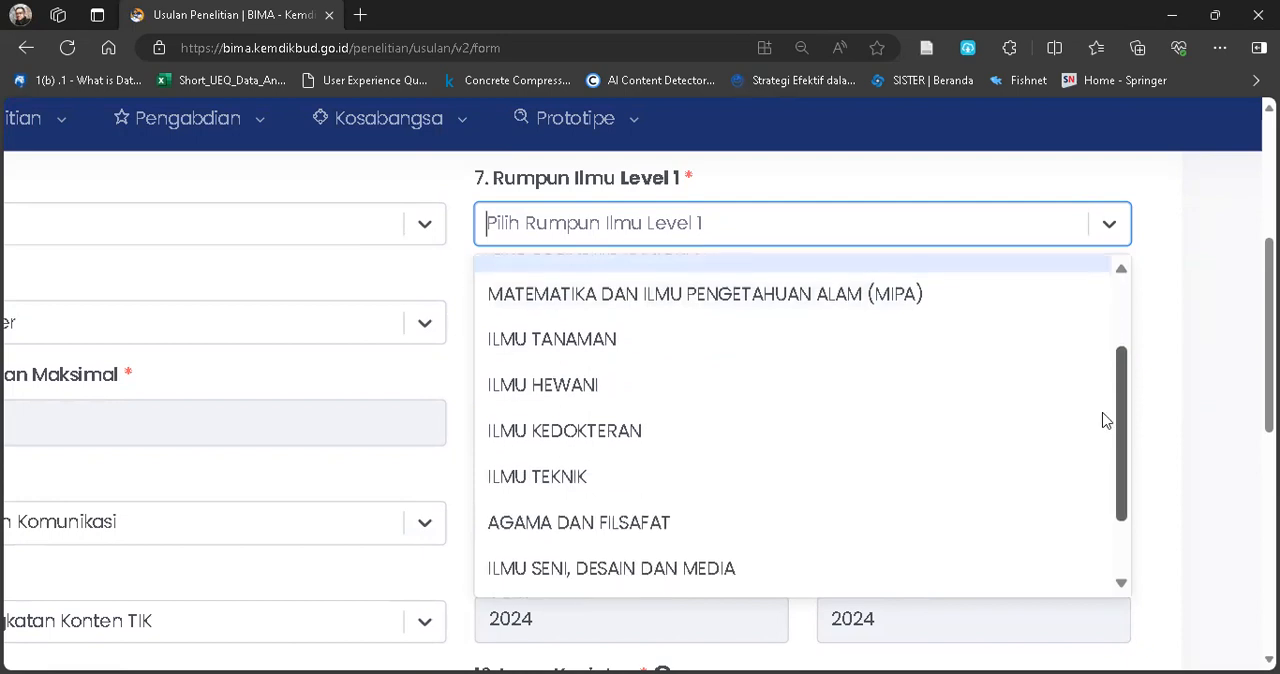
pyautogui.click(574, 478)
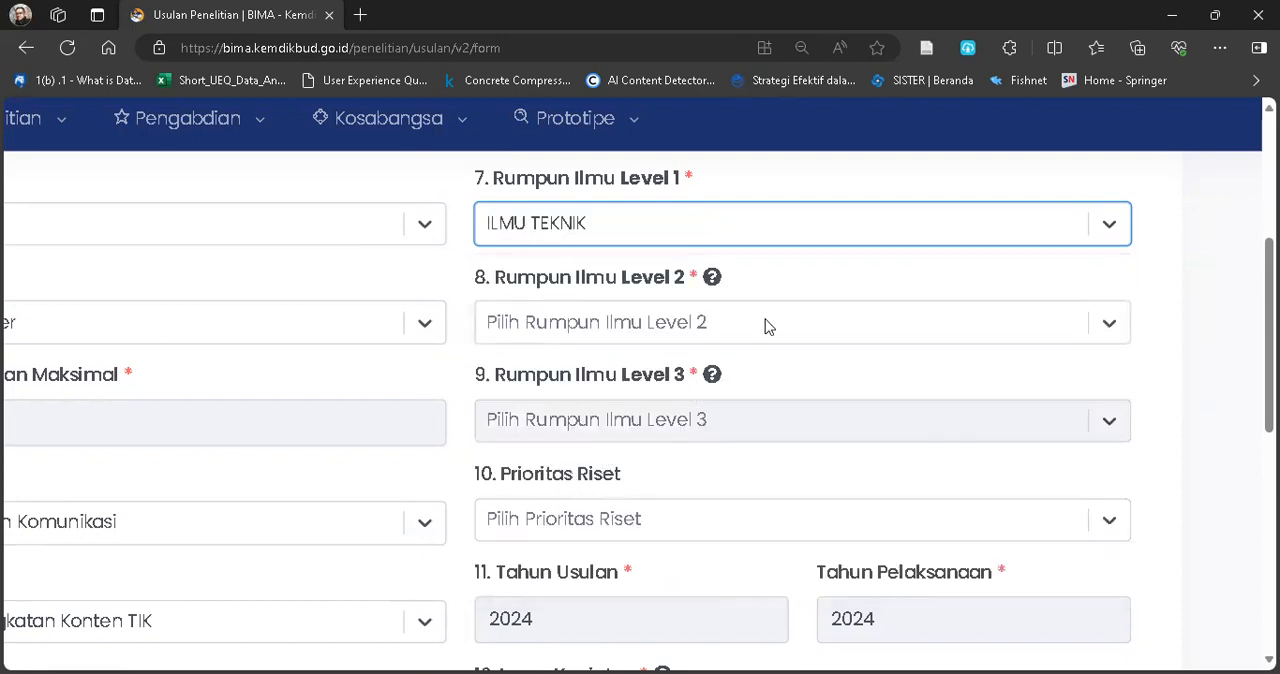
# Set the Rumpun Ilmu classification to ILMU EKONOMI at Level 1, ILMU MANAJEMEN at Level 2 and Manajemen at Level 3.
pyautogui.click(837, 234)
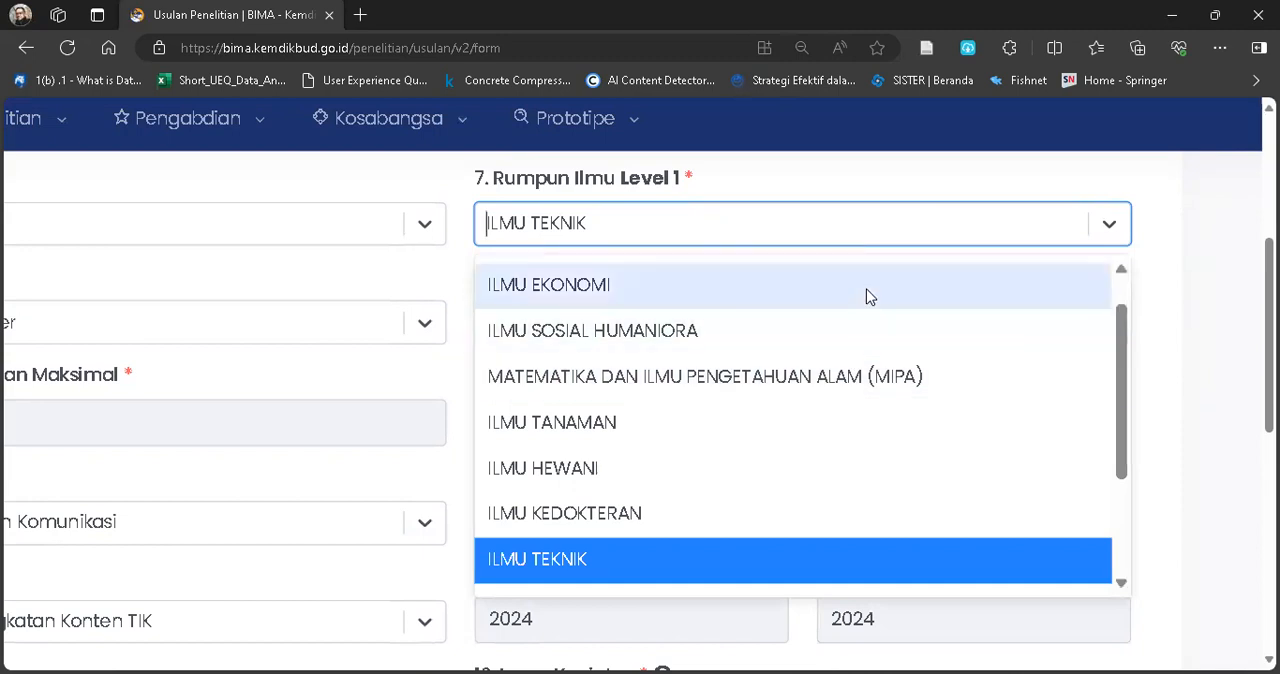
pyautogui.click(868, 290)
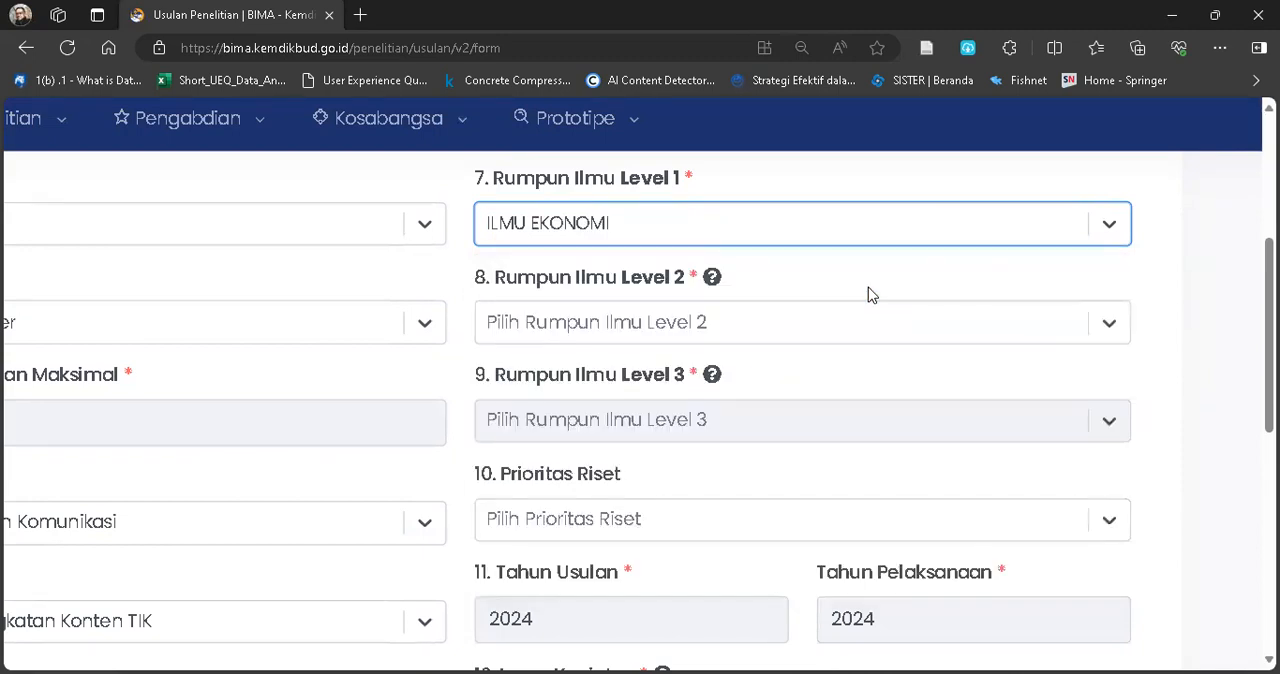
pyautogui.click(1014, 330)
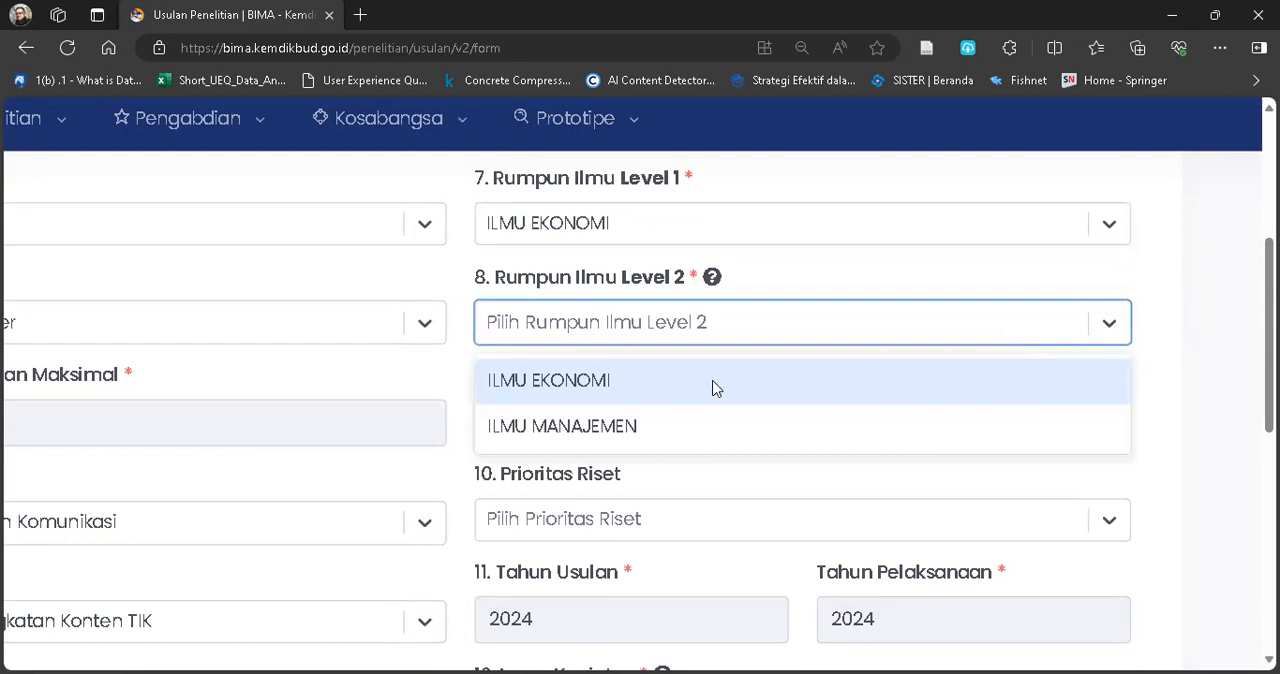
pyautogui.click(688, 431)
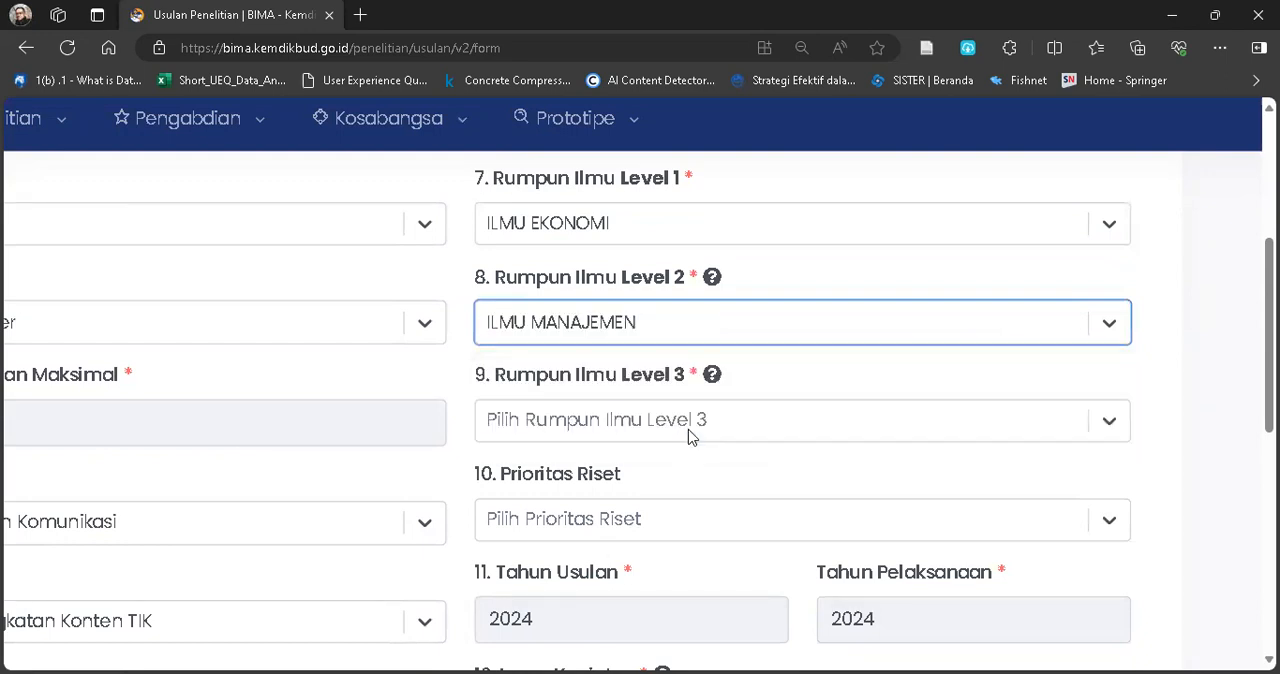
pyautogui.click(755, 435)
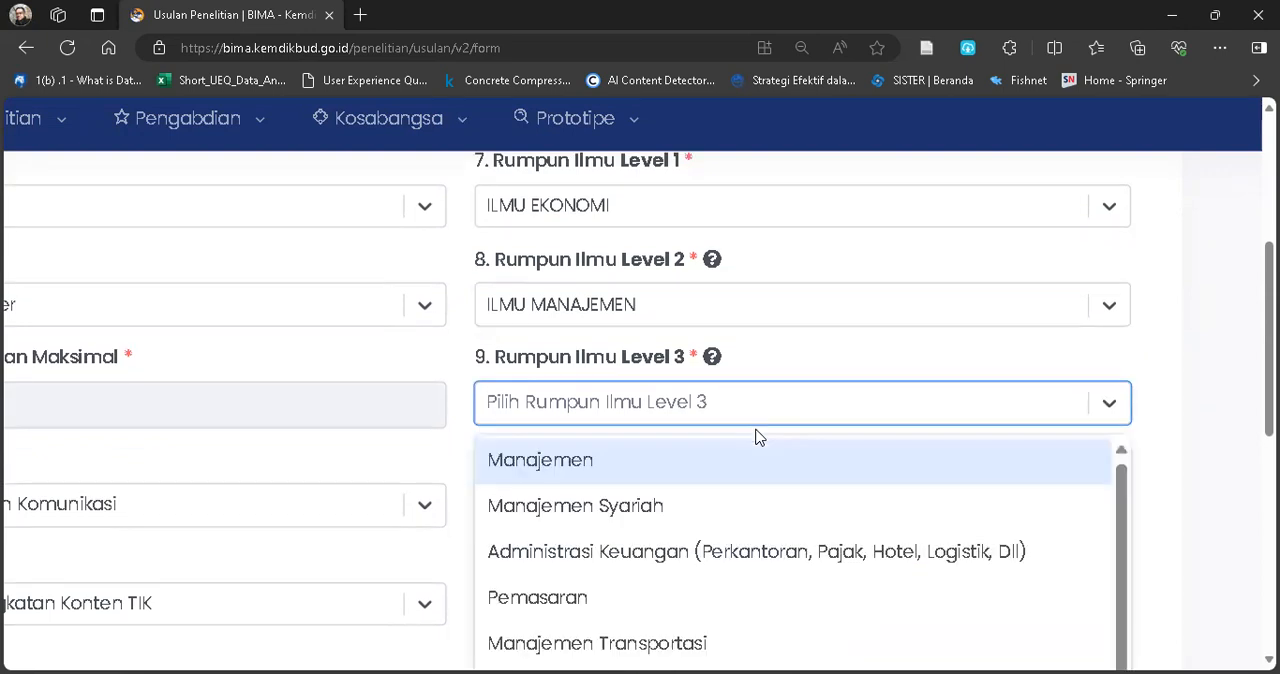
pyautogui.click(649, 472)
# Set Prioritas Riset to Digital Economy and Lama Kegiatan to 1 Tahun.
pyautogui.scroll(-2, 725, 476)
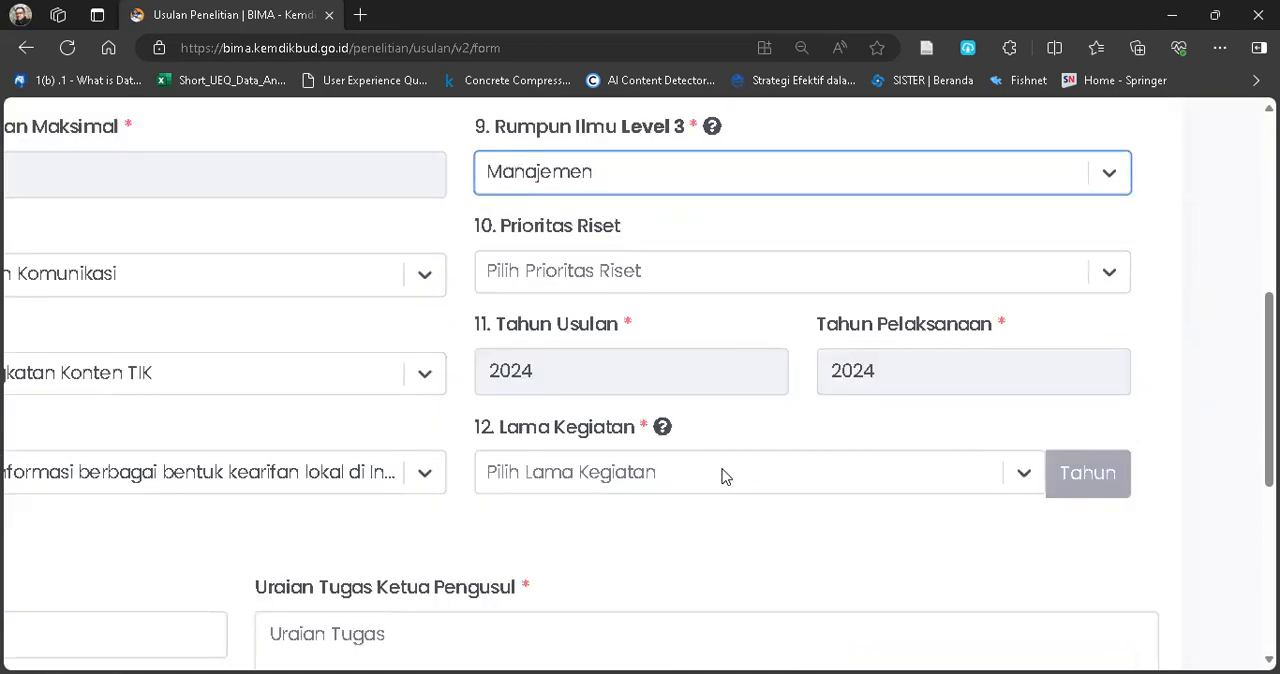
pyautogui.click(849, 287)
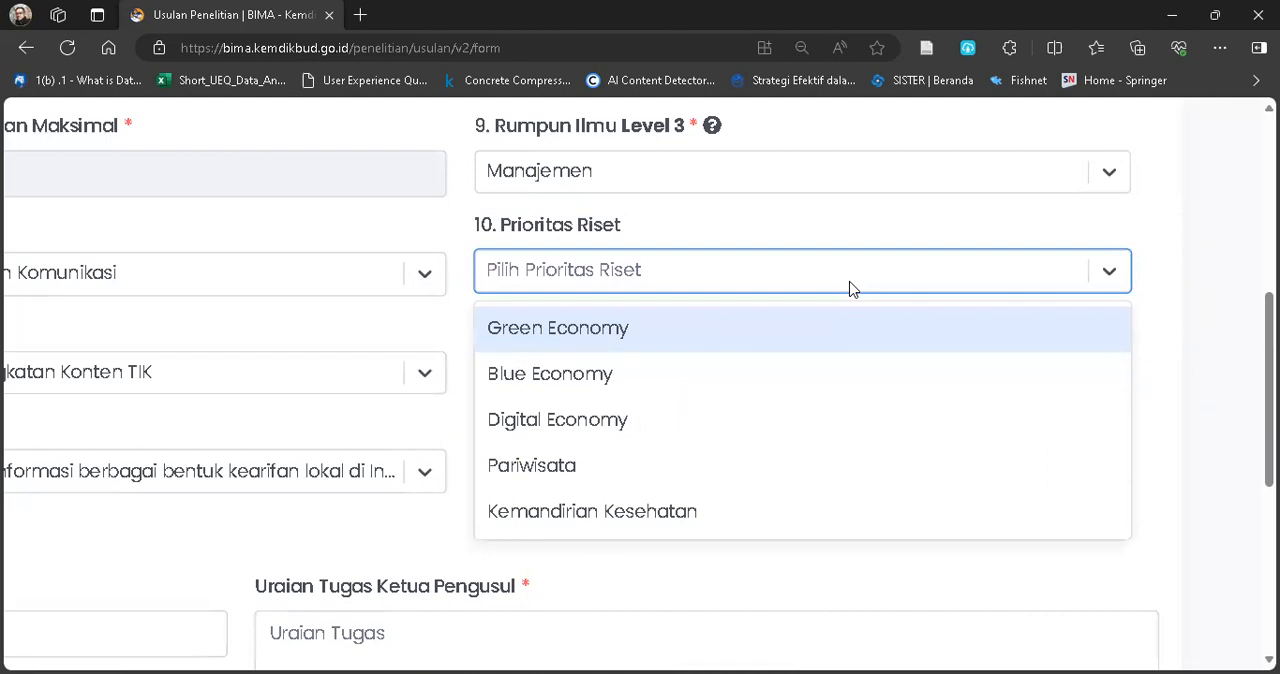
pyautogui.click(548, 424)
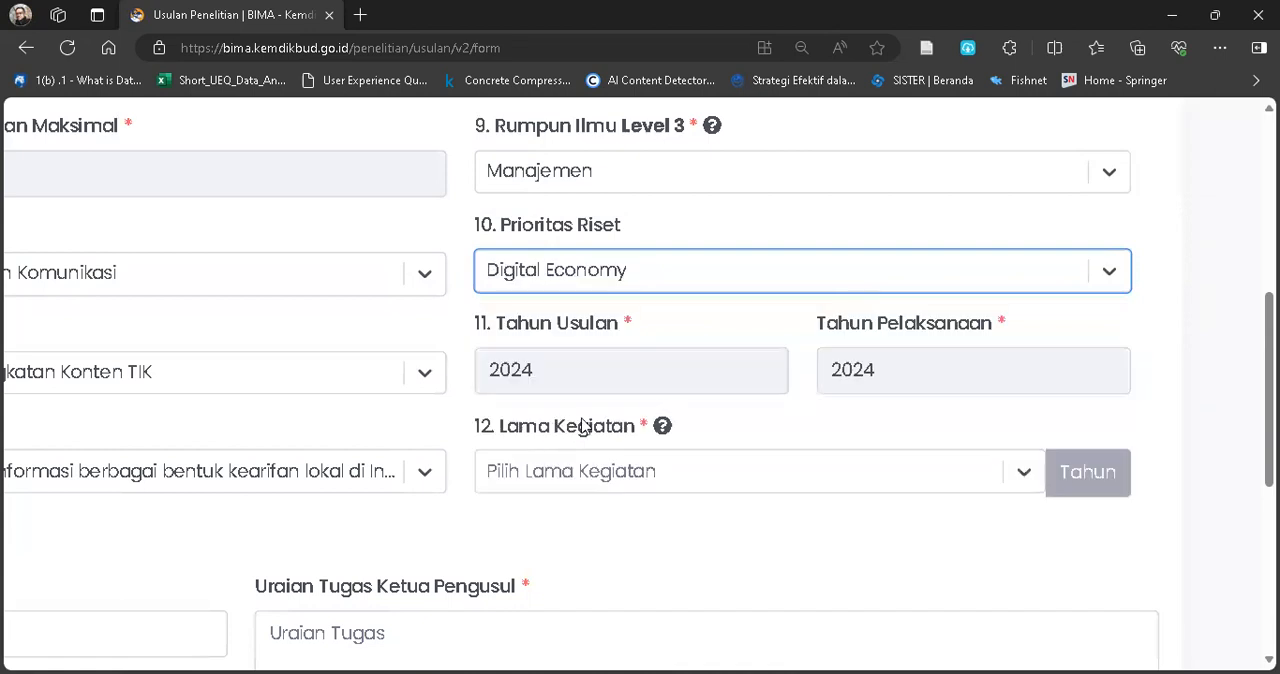
pyautogui.click(610, 470)
pyautogui.click(554, 541)
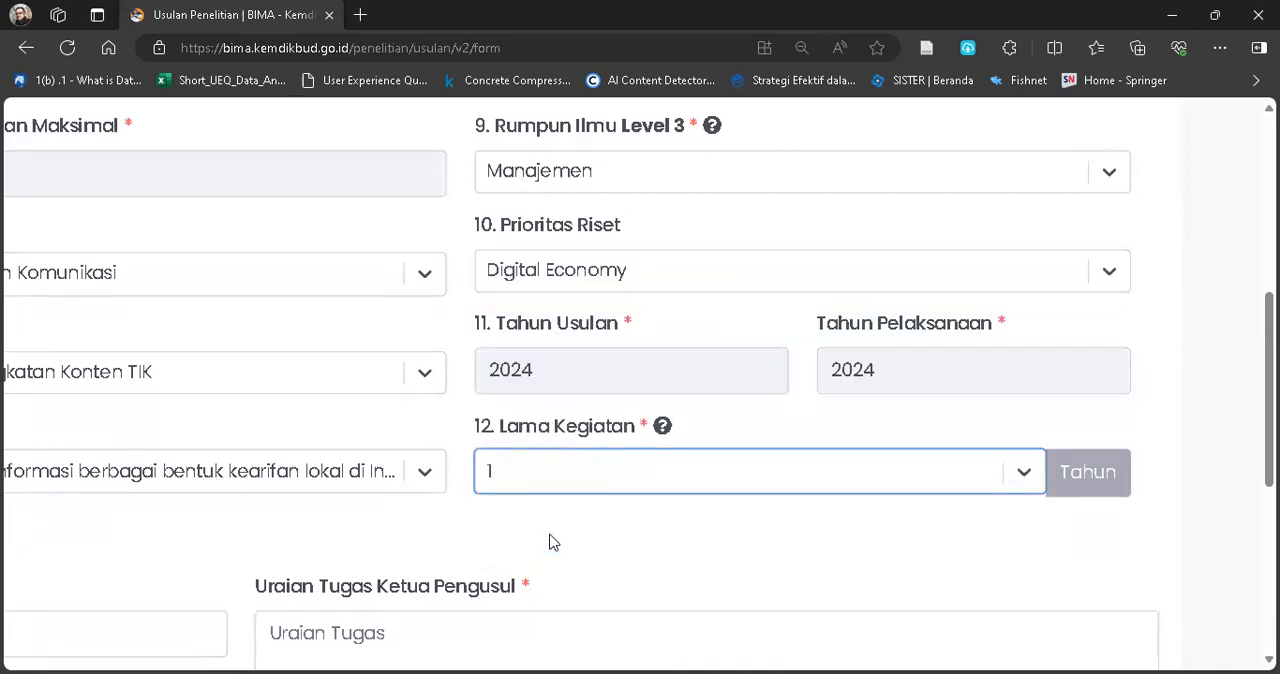
# Fill in Uraian Tugas Ketua Pengusul with "Mengendalikan penelitian tesis, dan mengontrol kualitas luaran pada jurnal nasional terakreditasi".
pyautogui.scroll(-3, 551, 540)
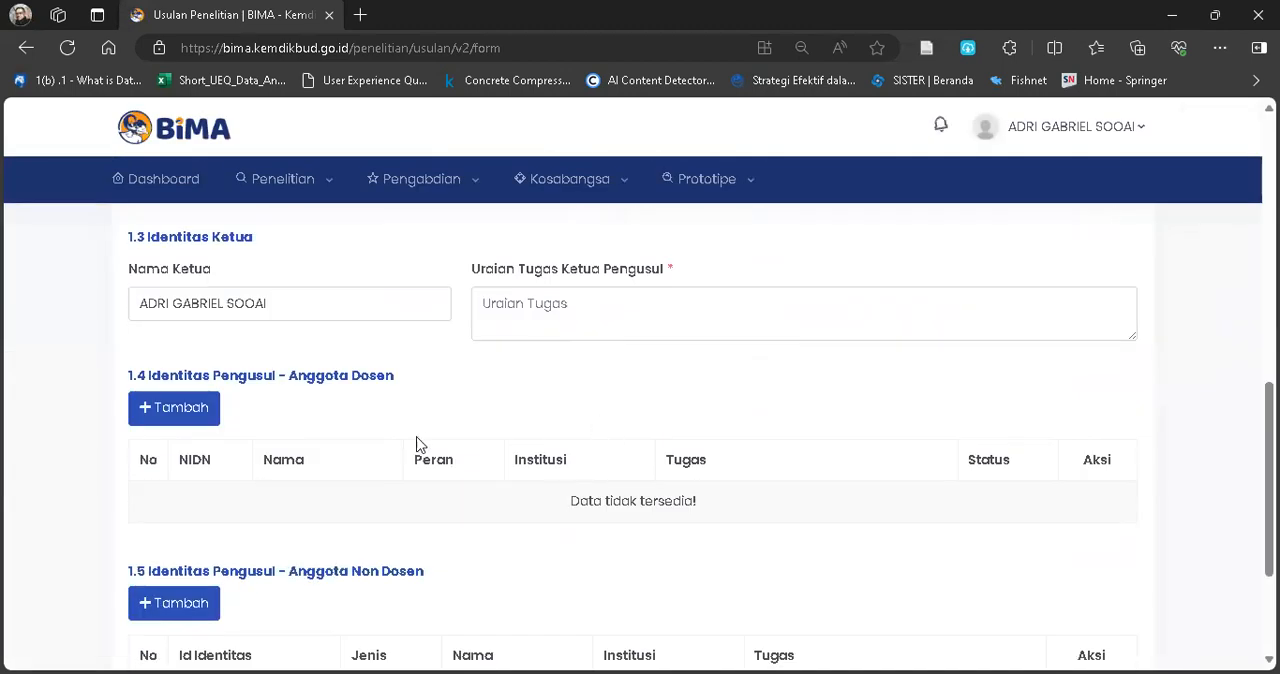
pyautogui.click(533, 303)
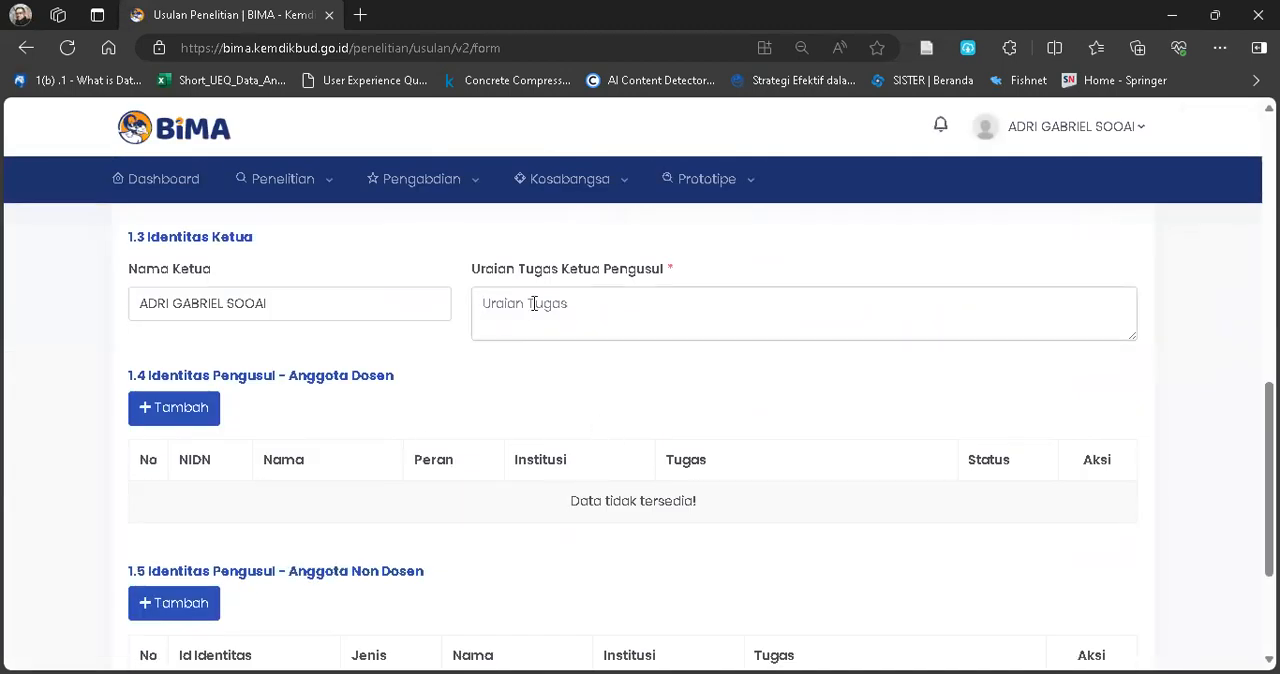
pyautogui.write('Mengendalikan')
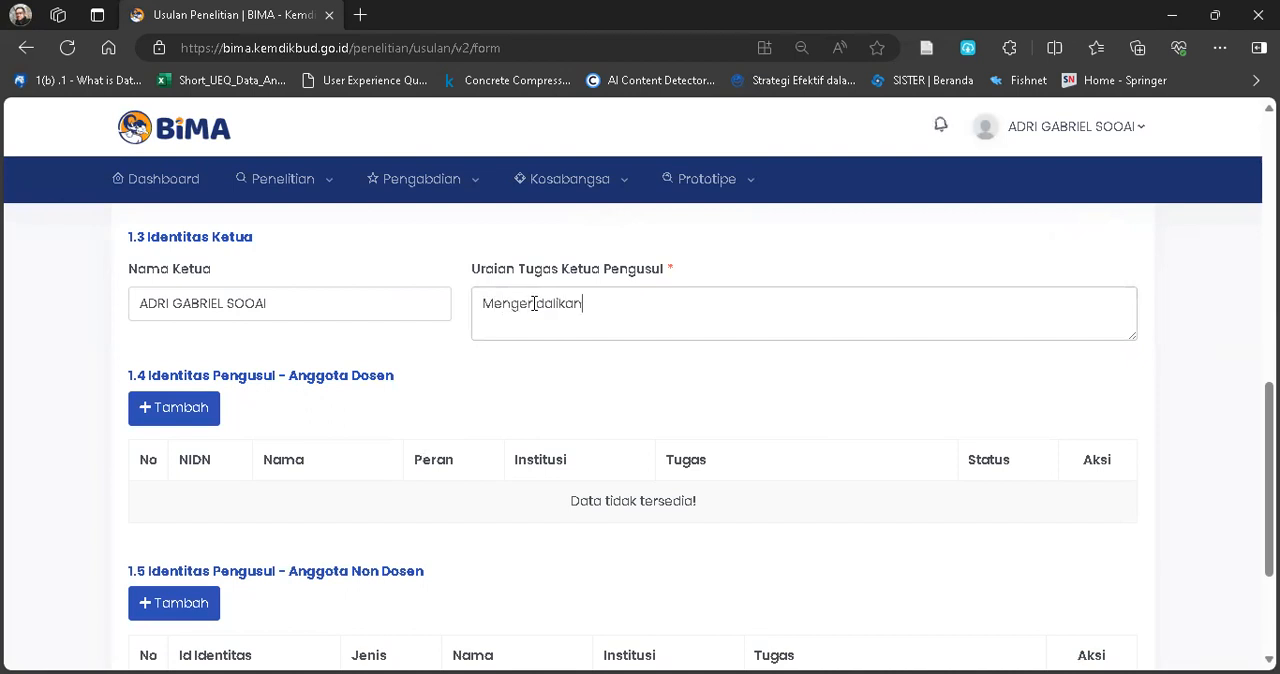
pyautogui.write(' penelitian tesis, dan mengont')
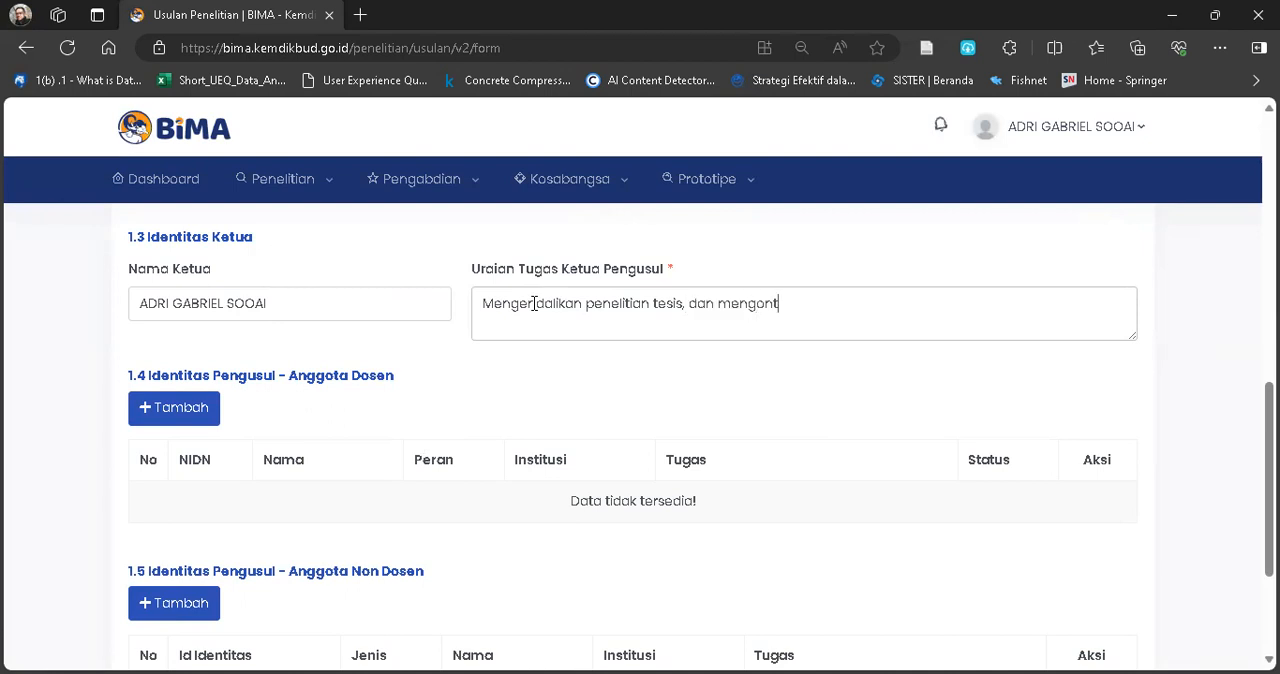
pyautogui.write('rol kualitas l')
pyautogui.write('uaran pada jurnal nasional terakre')
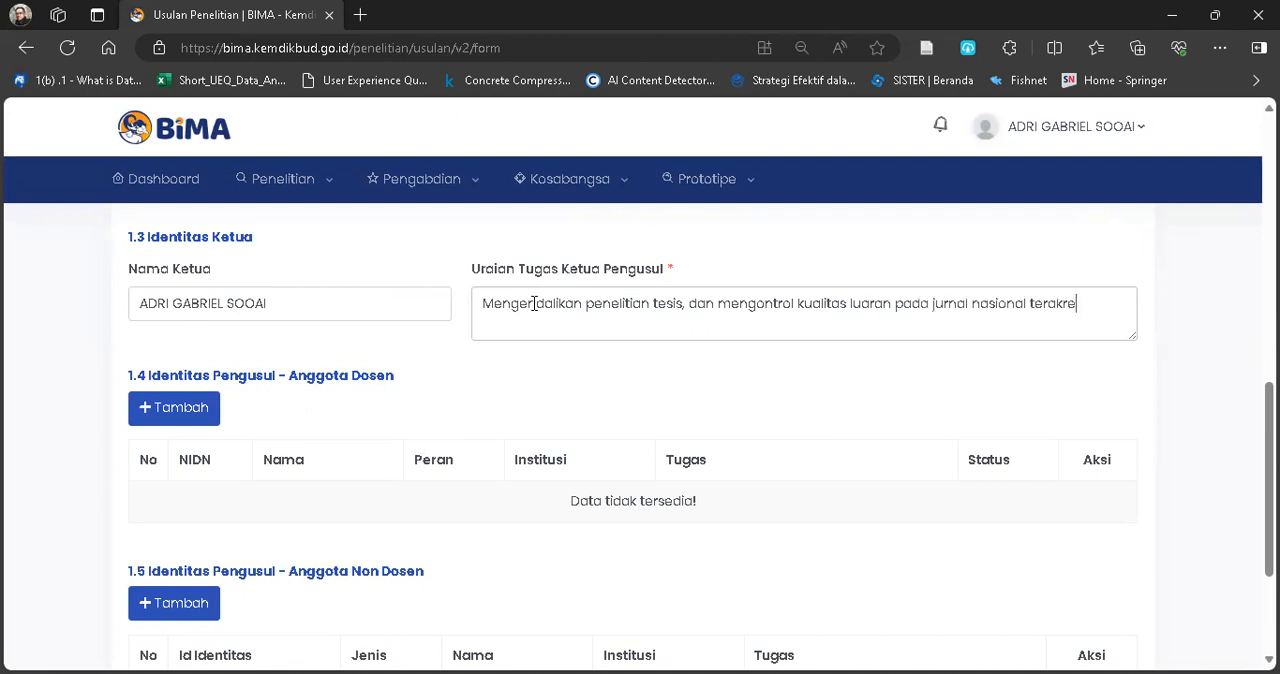
pyautogui.write('ditasi')
pyautogui.scroll(5, 534, 303)
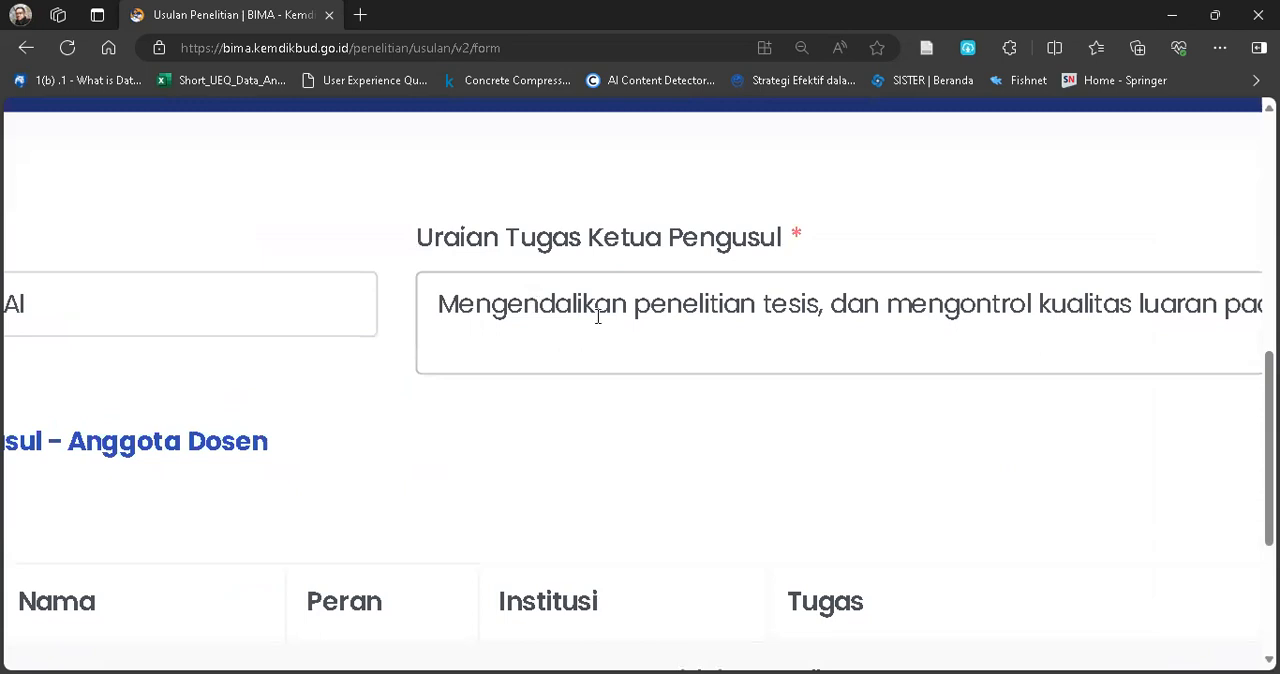
pyautogui.scroll(-5, 772, 383)
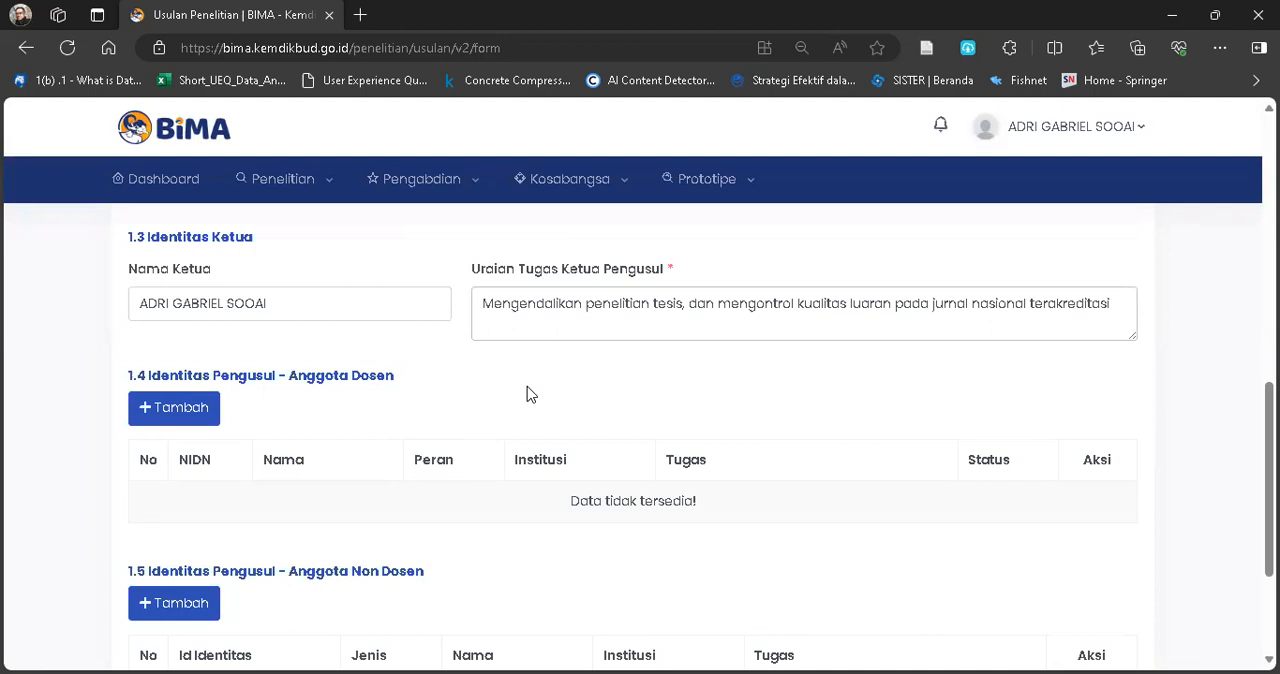
# Start adding an Anggota Dosen to the proposal and look up the lecturer by their saved NIDN.
pyautogui.scroll(-1, 571, 390)
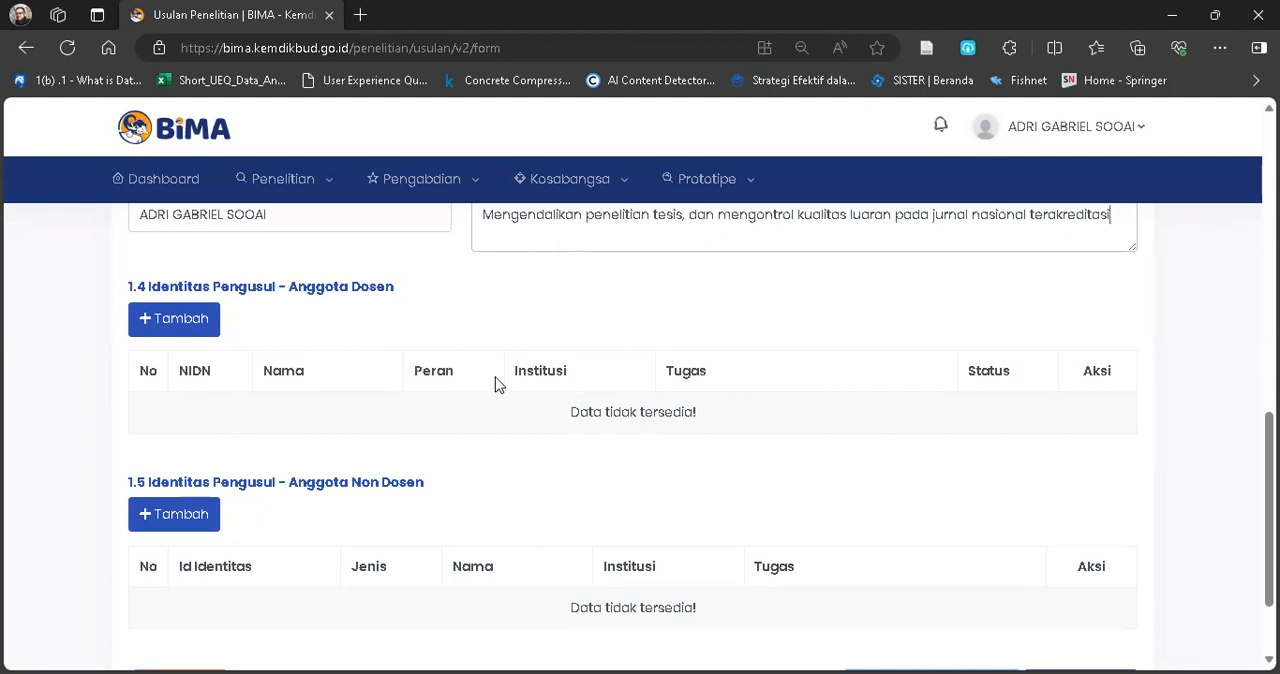
pyautogui.click(190, 330)
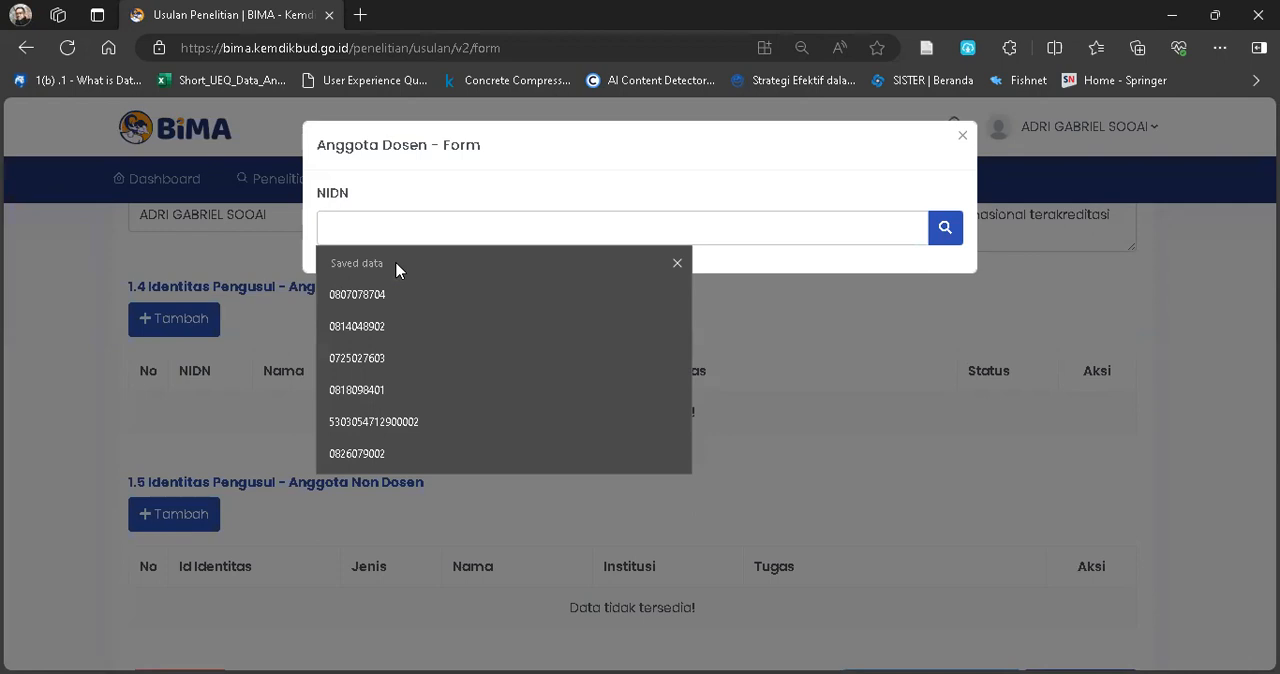
pyautogui.write('06')
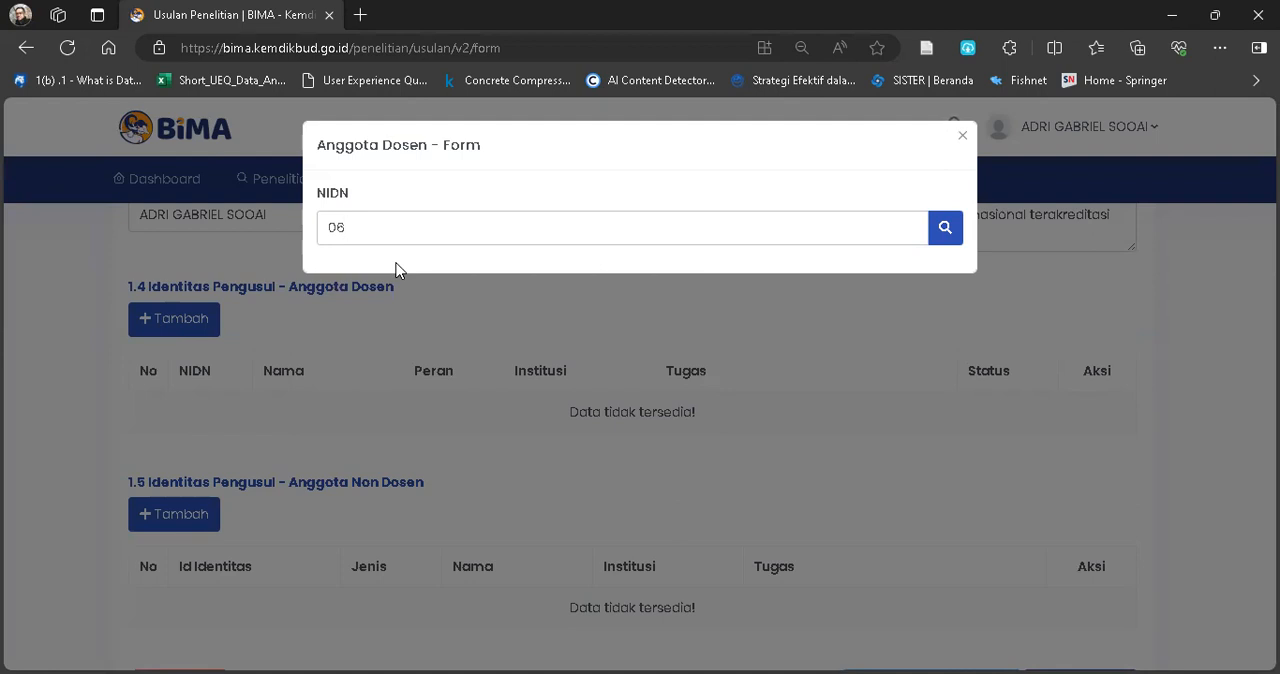
pyautogui.press('BackSpace')
pyautogui.press('BackSpace')
pyautogui.write('0')
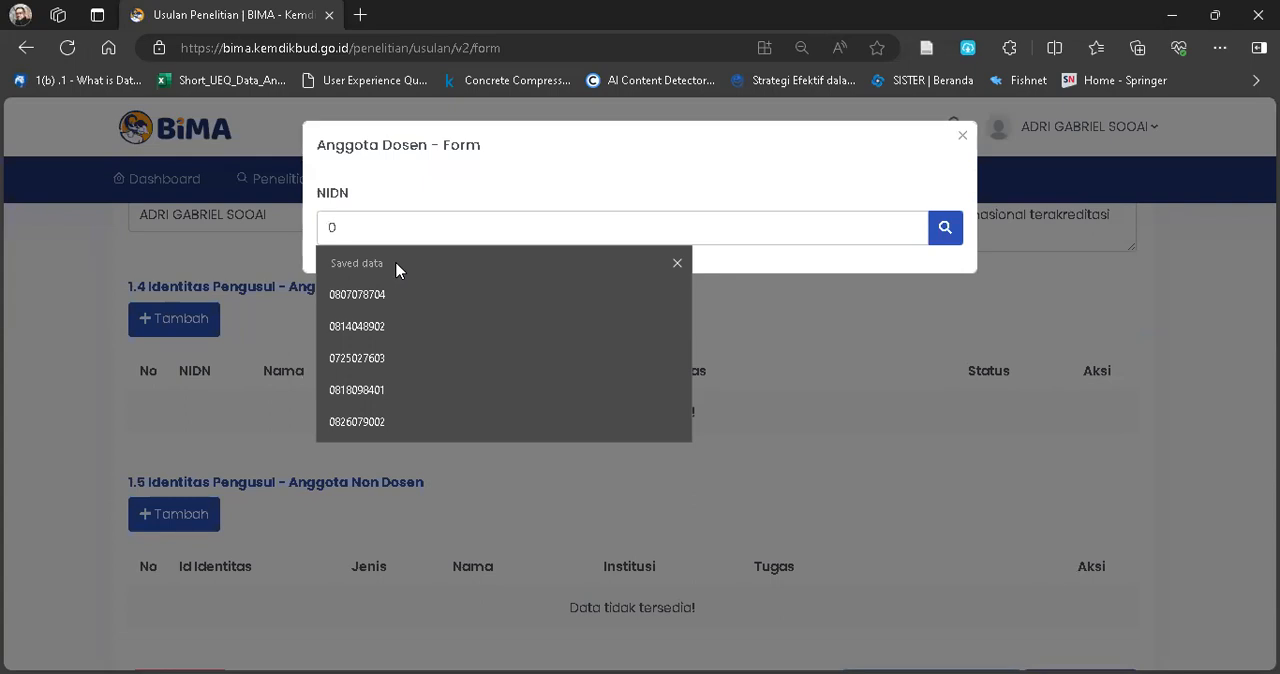
pyautogui.click(388, 399)
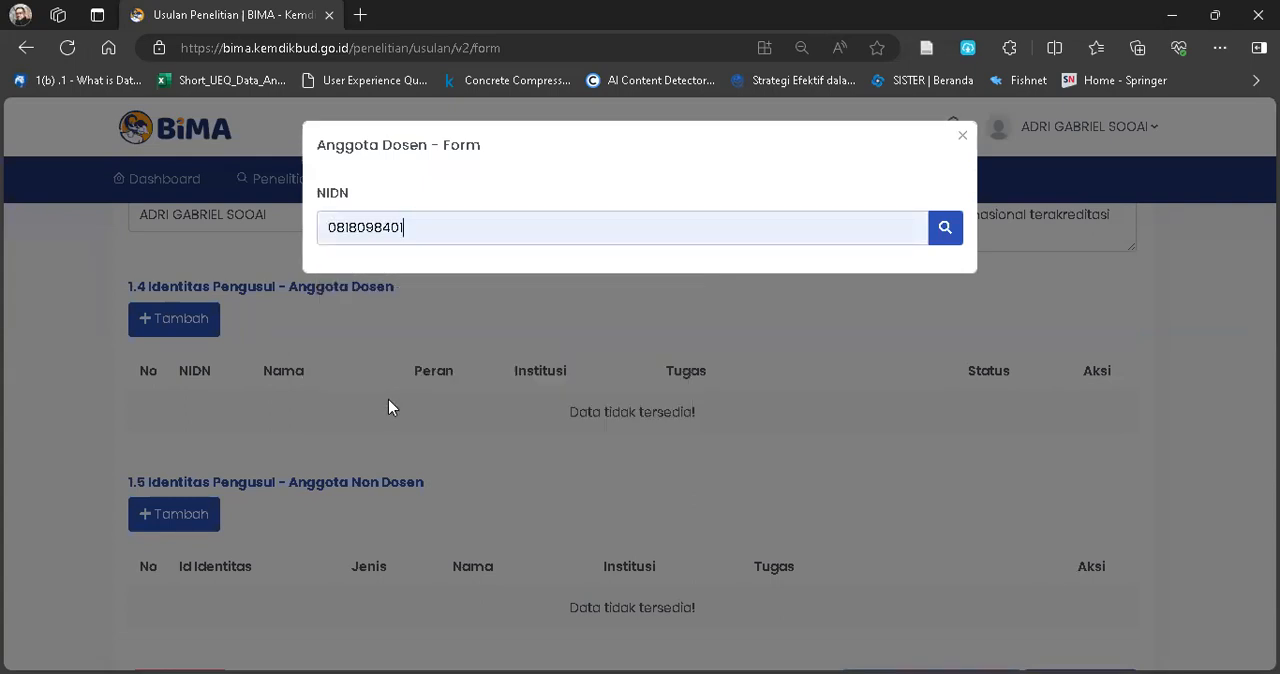
pyautogui.click(944, 232)
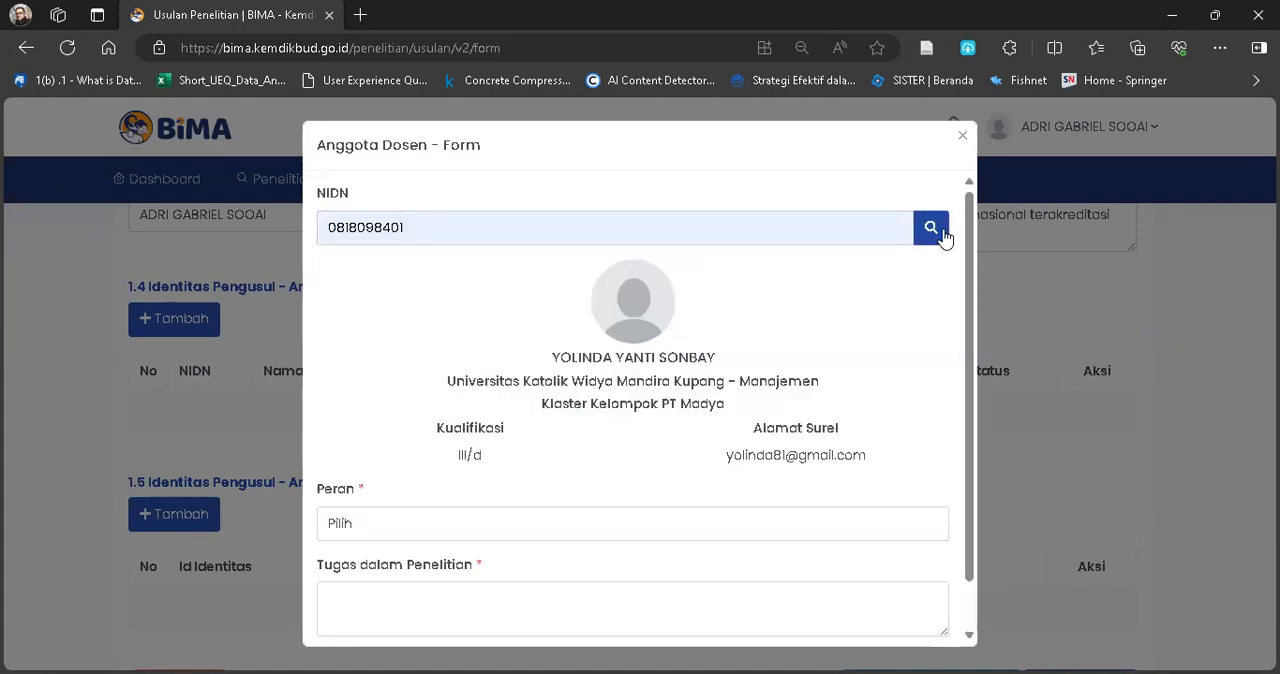
# Add the lecturer as Anggota with the task "membimbing mahasiswa pasca sarjana" and save the proposal as a draft.
pyautogui.scroll(-1, 606, 470)
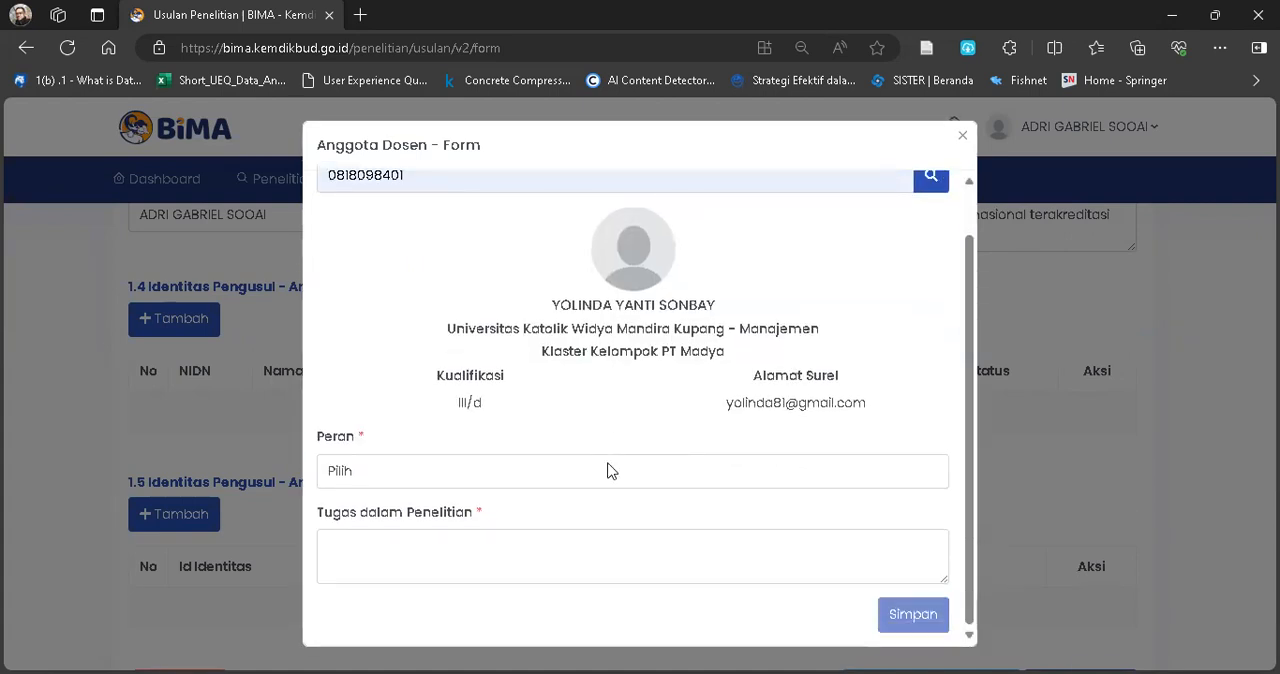
pyautogui.click(400, 486)
pyautogui.click(385, 531)
pyautogui.click(398, 553)
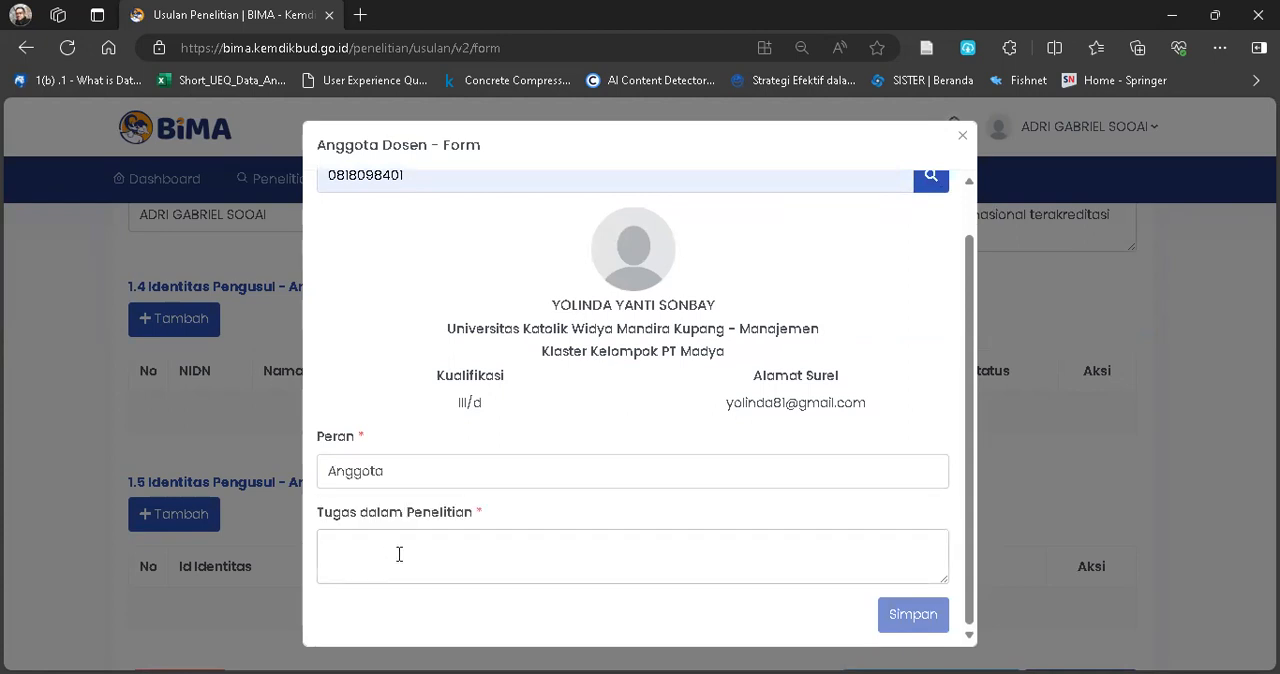
pyautogui.write('mem')
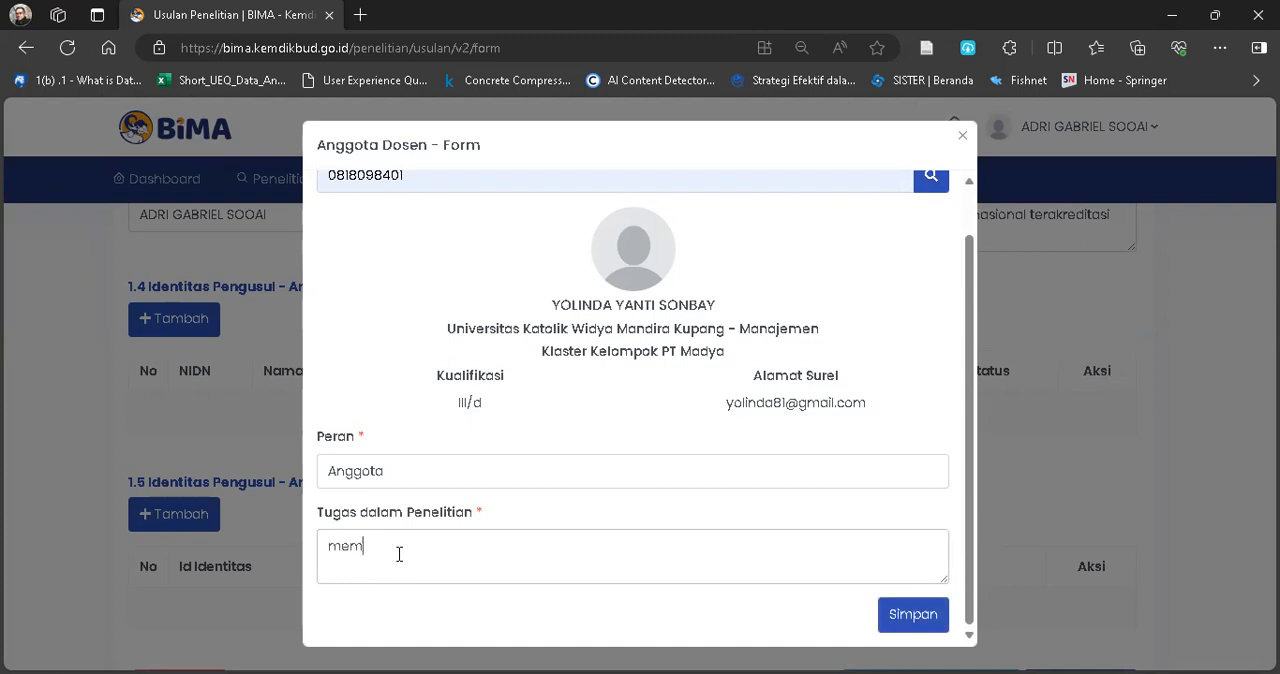
pyautogui.write('bimbing mahasiswa pasca sa')
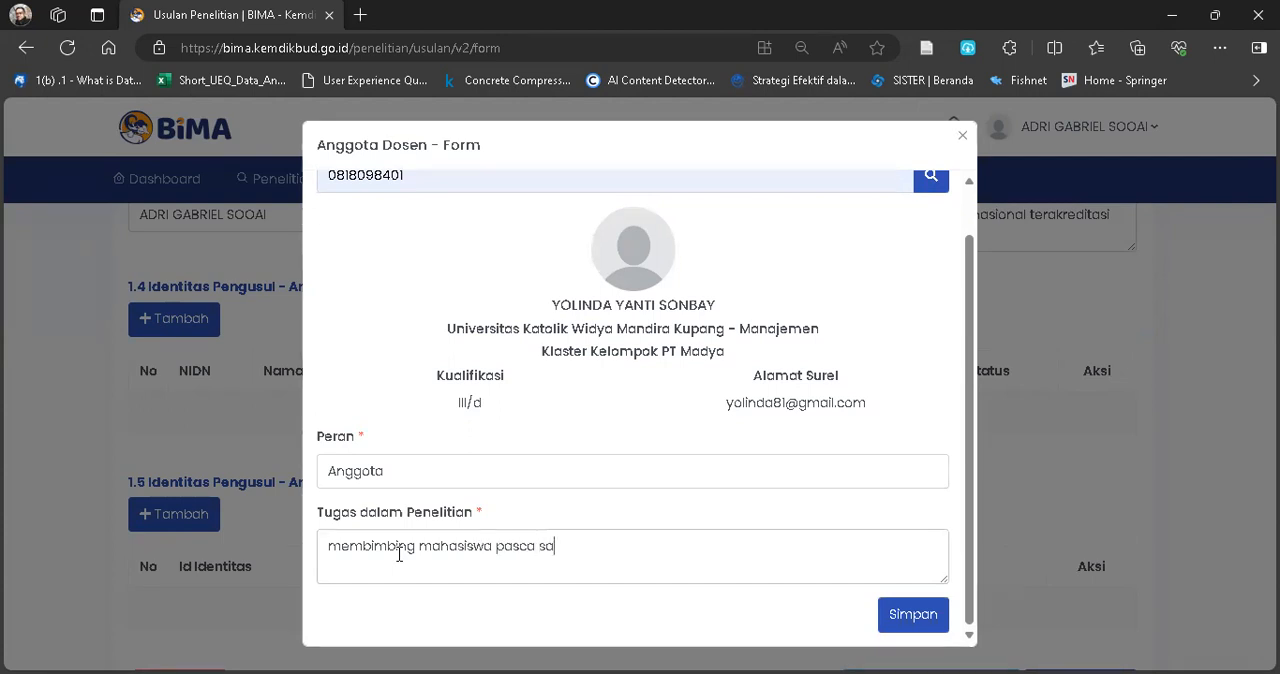
pyautogui.write('rjana')
pyautogui.click(912, 614)
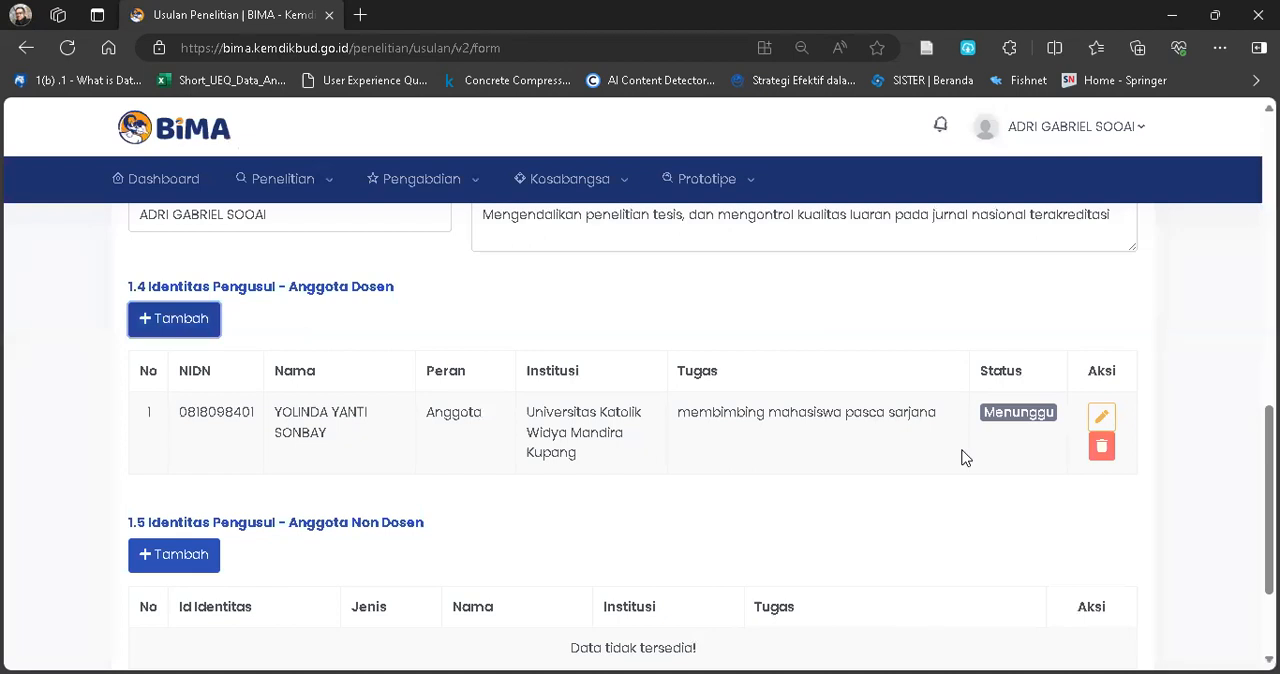
pyautogui.scroll(-2, 962, 457)
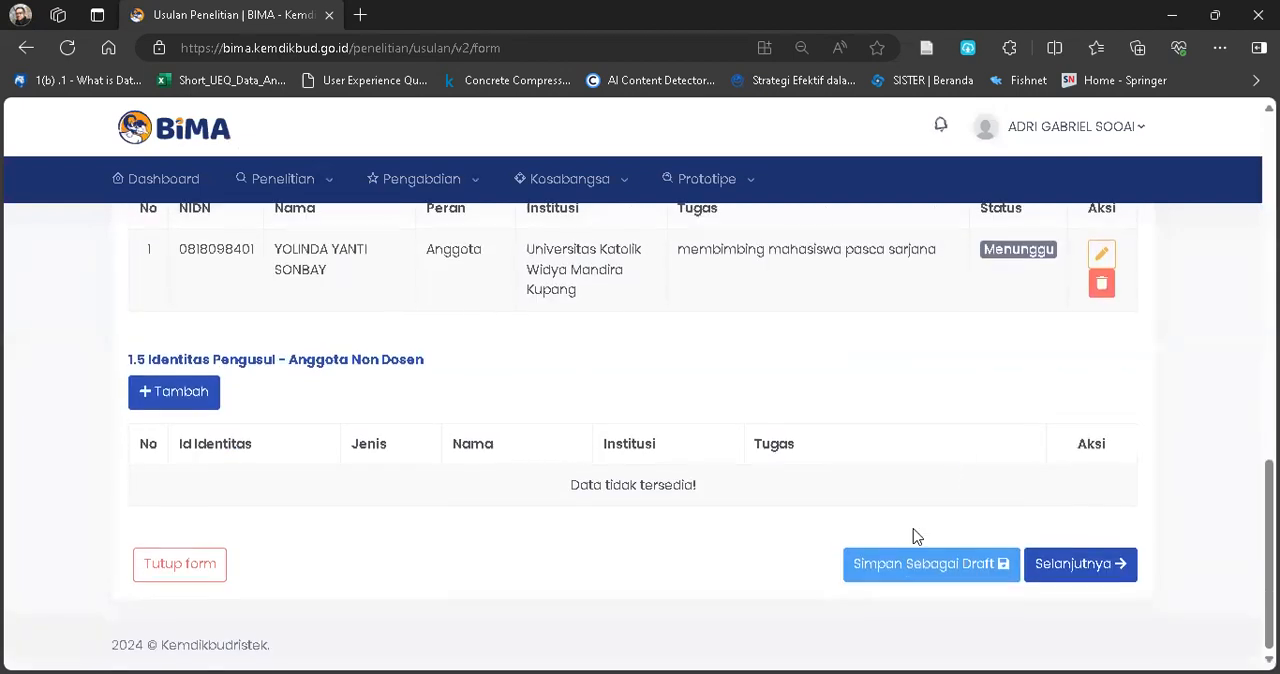
pyautogui.click(897, 569)
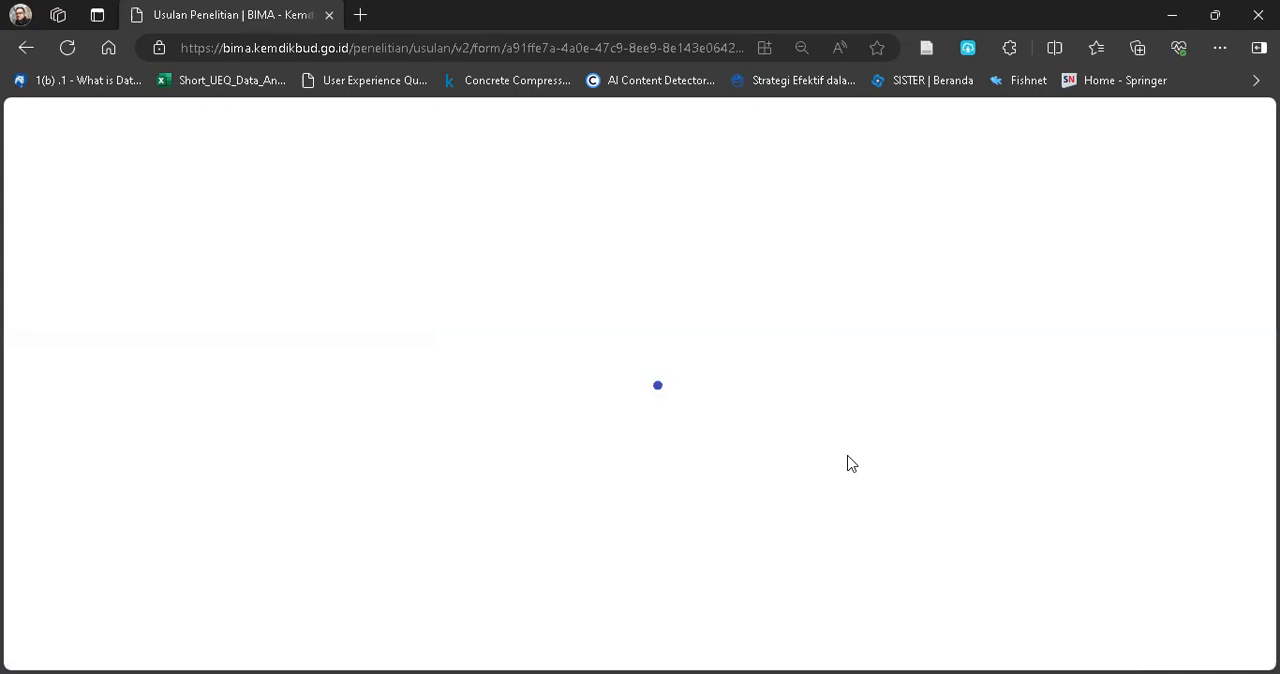
# Start adding an Anggota Non Dosen of type Mahasiswa, look up the student by the copied NIM and select the matching record.
pyautogui.scroll(-4, 848, 460)
pyautogui.scroll(-5, 848, 460)
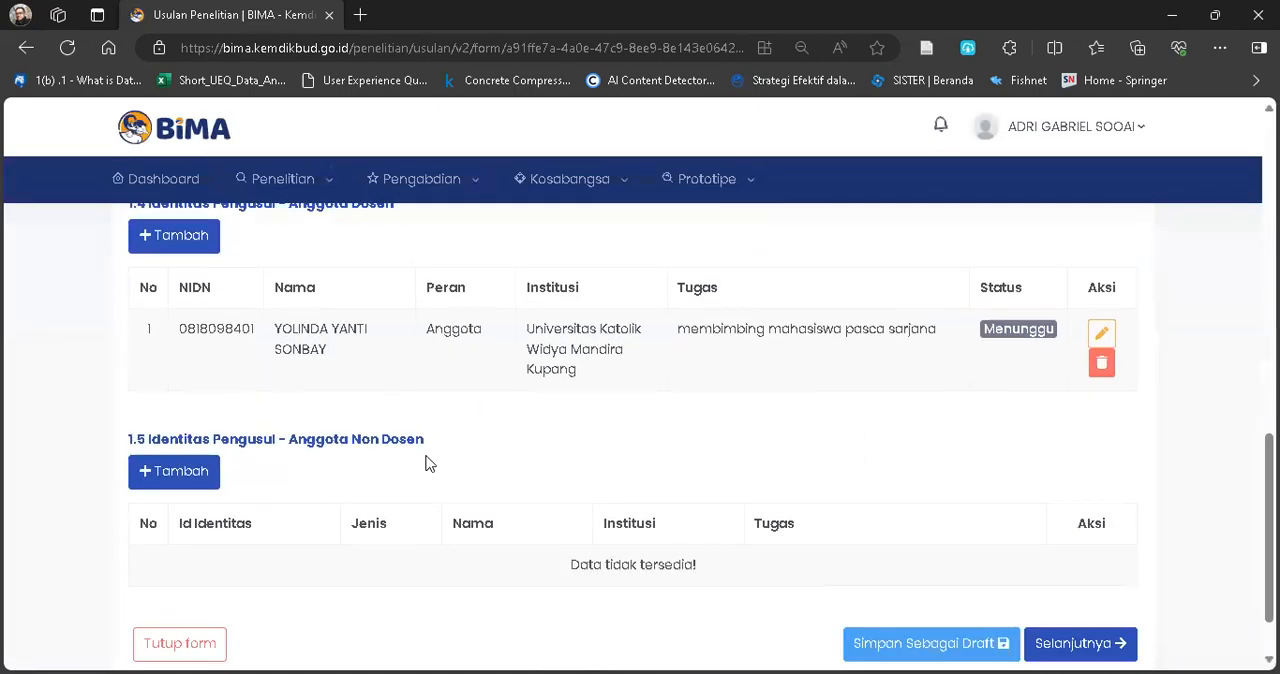
pyautogui.click(191, 480)
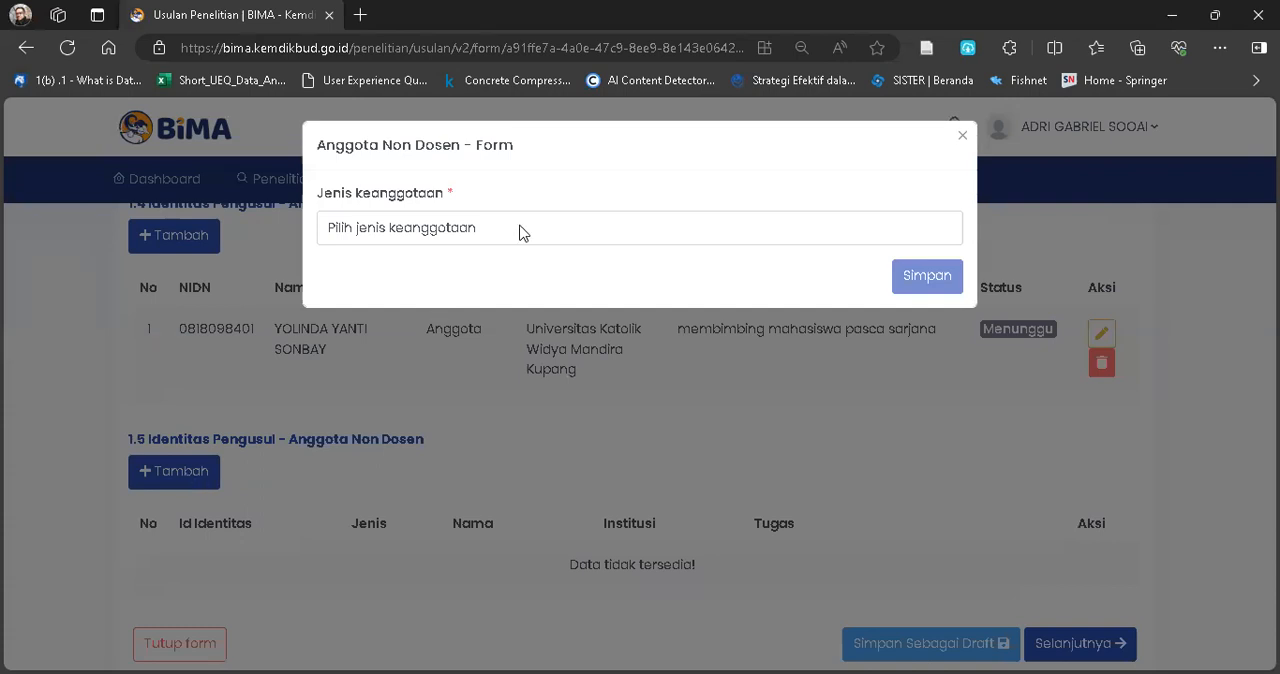
pyautogui.click(410, 235)
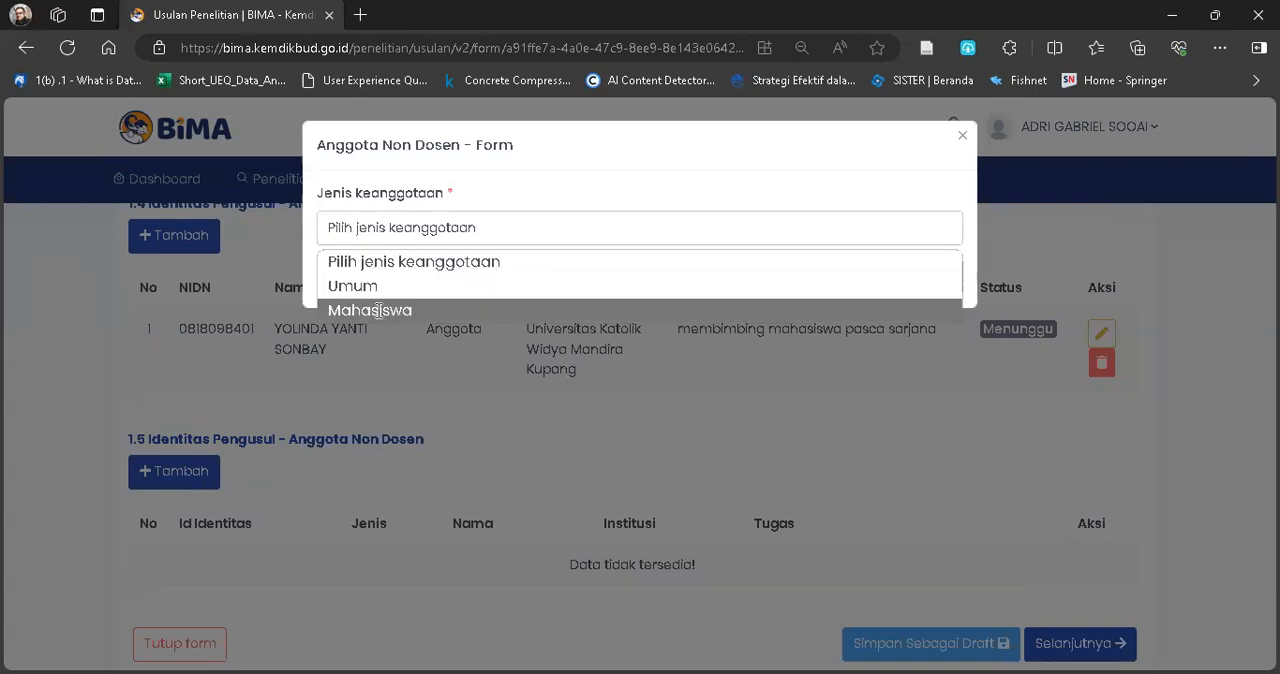
pyautogui.click(380, 310)
pyautogui.click(403, 290)
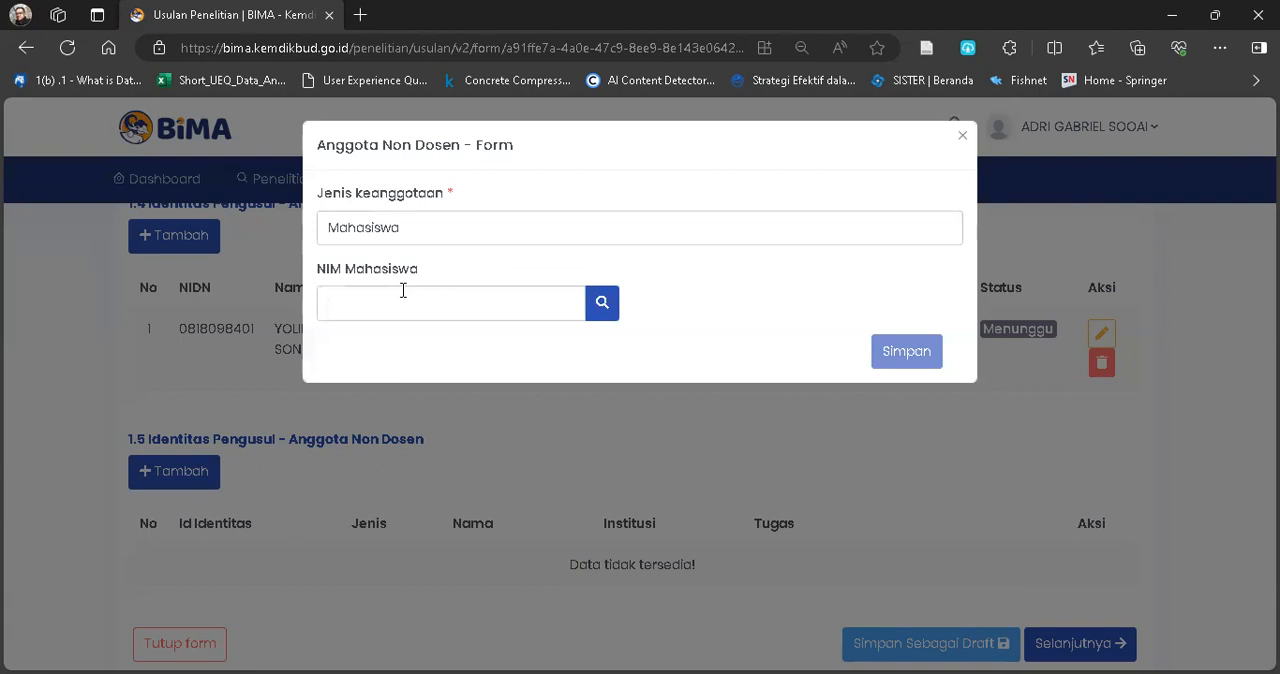
pyautogui.write('81122202')
pyautogui.click(602, 309)
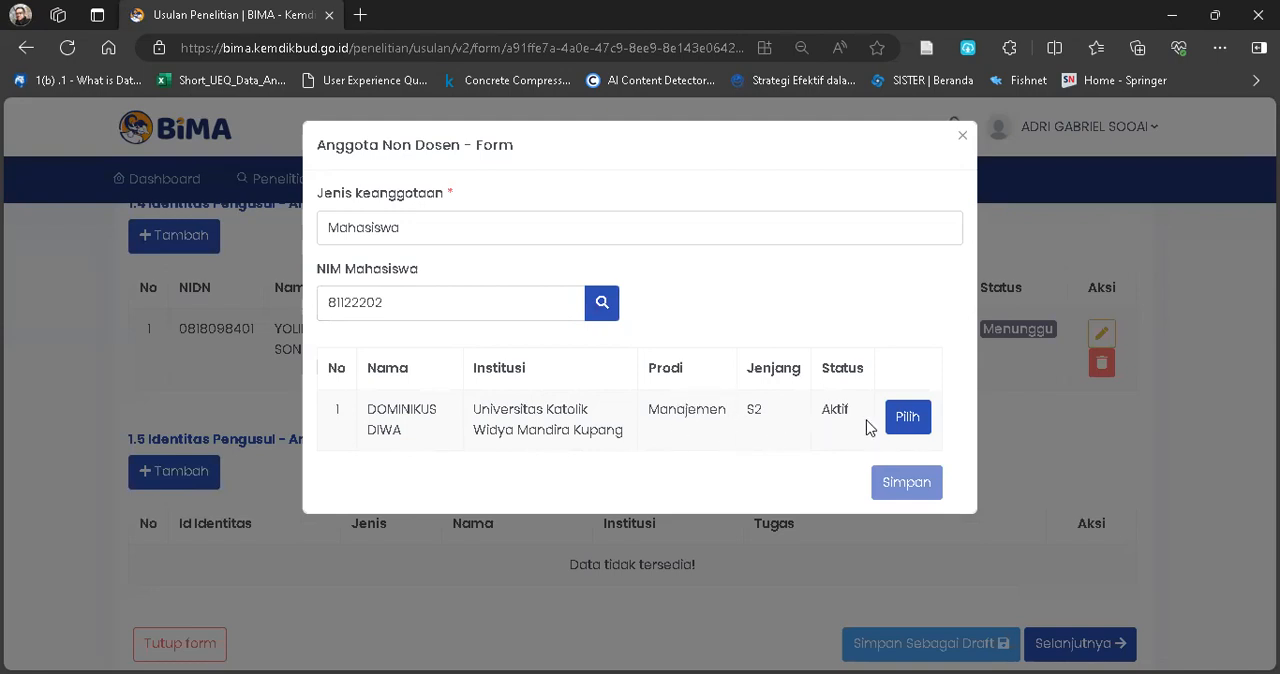
pyautogui.click(905, 418)
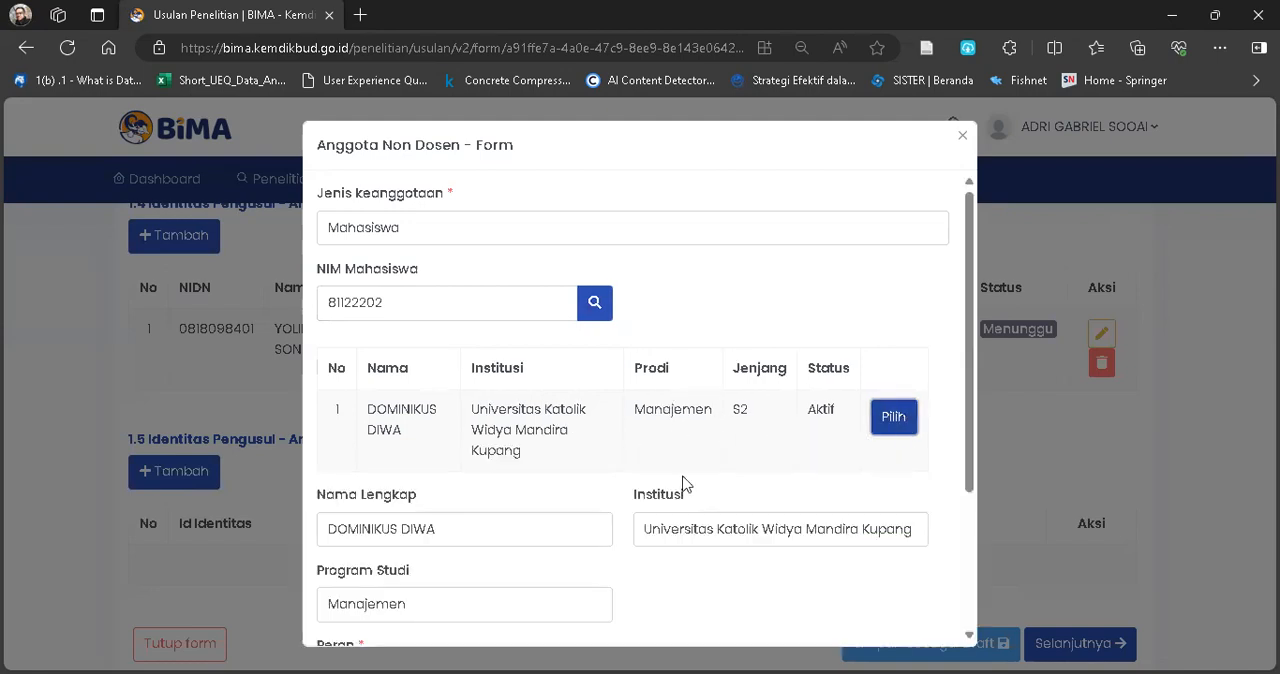
# Save the student as Mahasiswa Bimbingan with Uraian Tugas "mengumpulkan data, mengolah dan analisis data, menyusun draft artikel jurnal".
pyautogui.scroll(-3, 566, 528)
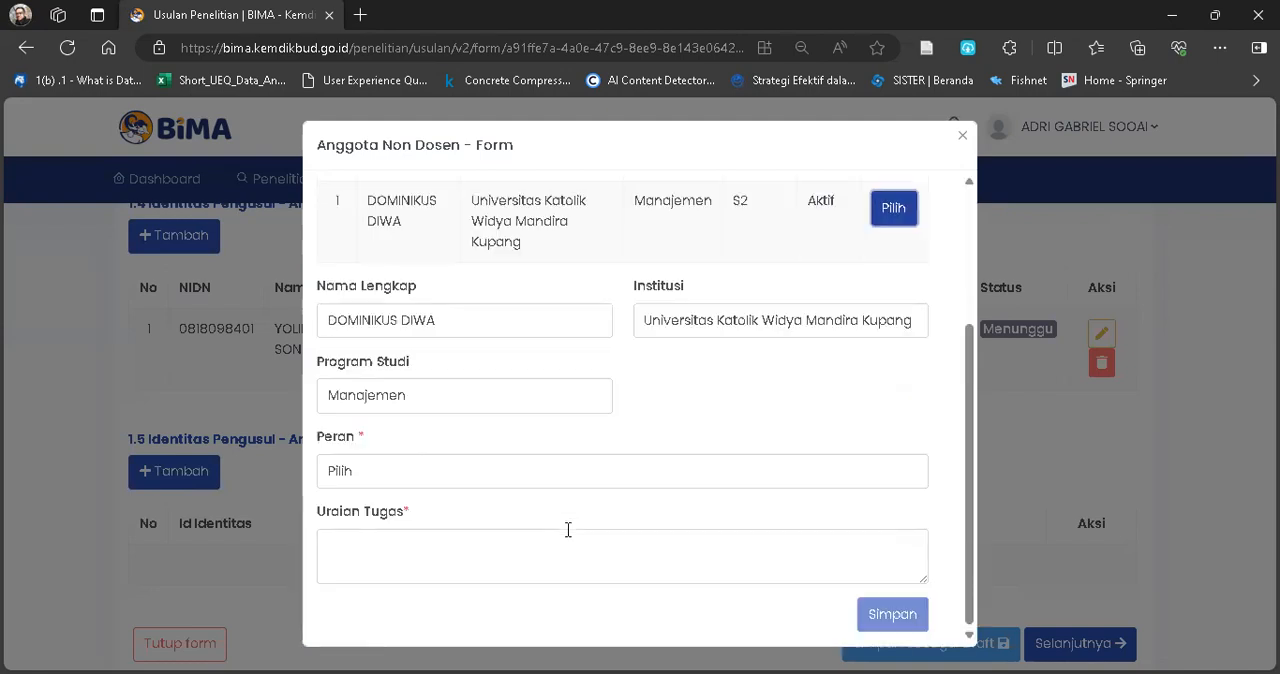
pyautogui.click(369, 484)
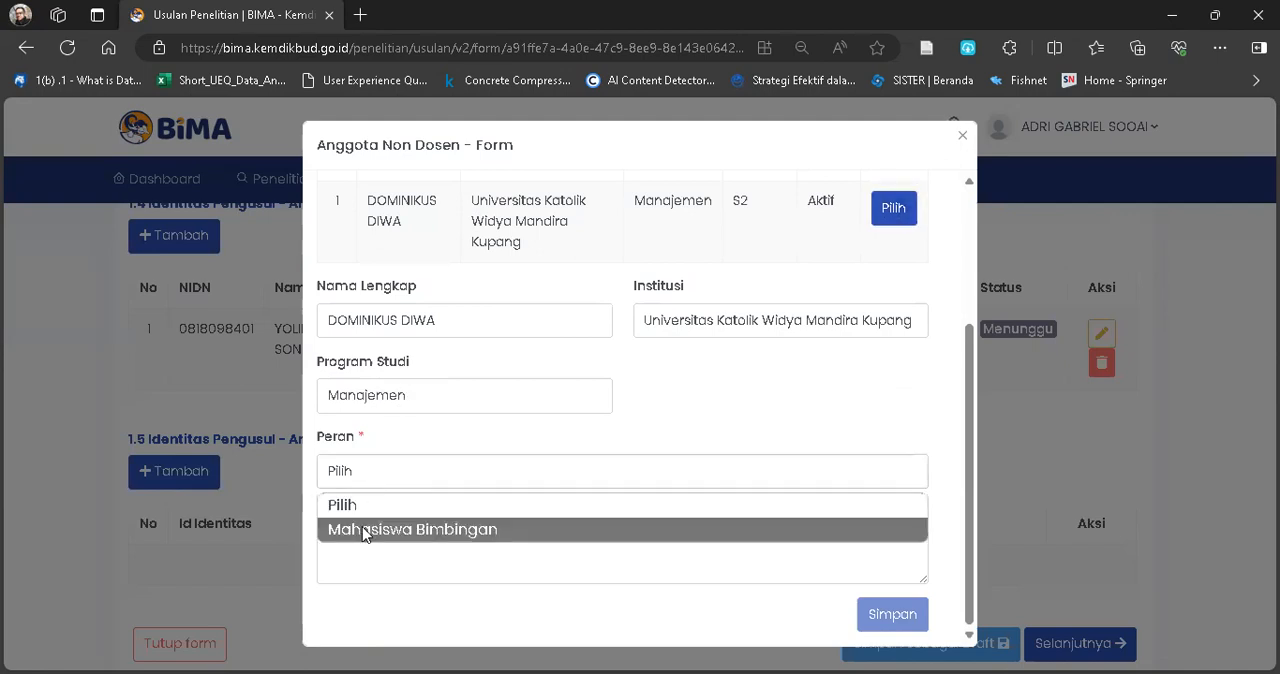
pyautogui.click(378, 528)
pyautogui.click(384, 558)
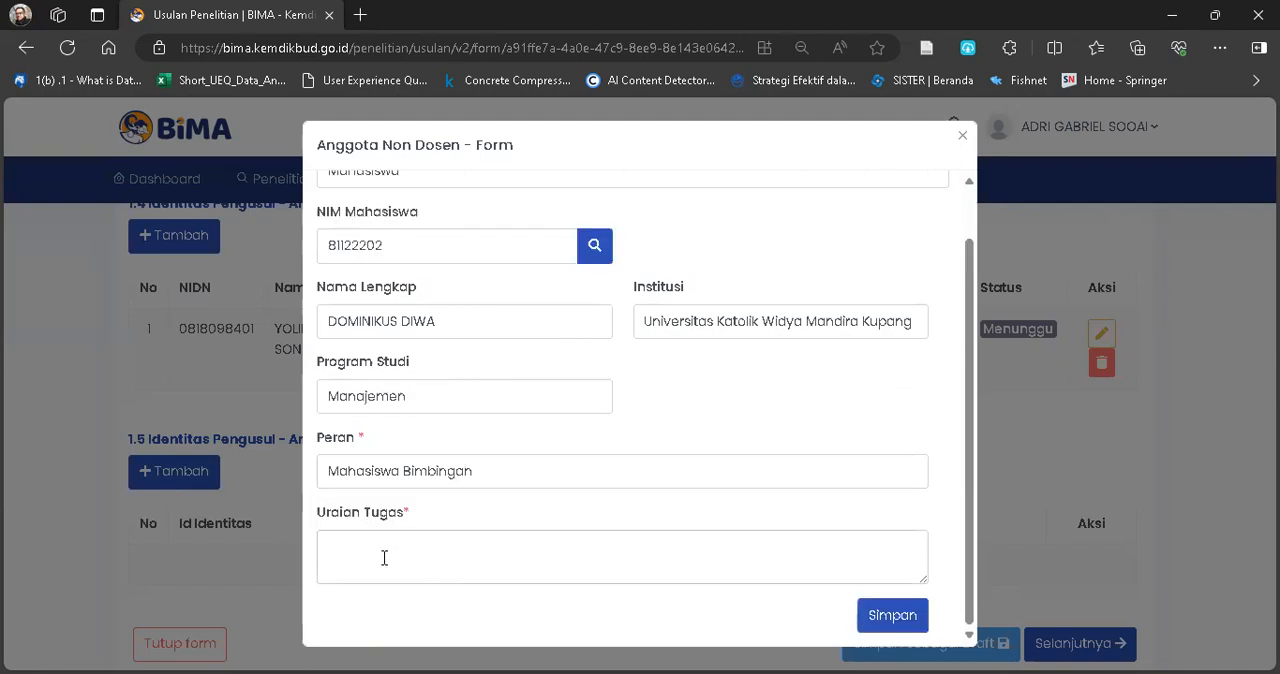
pyautogui.write('mengumpulkan data, mengolah dan ana')
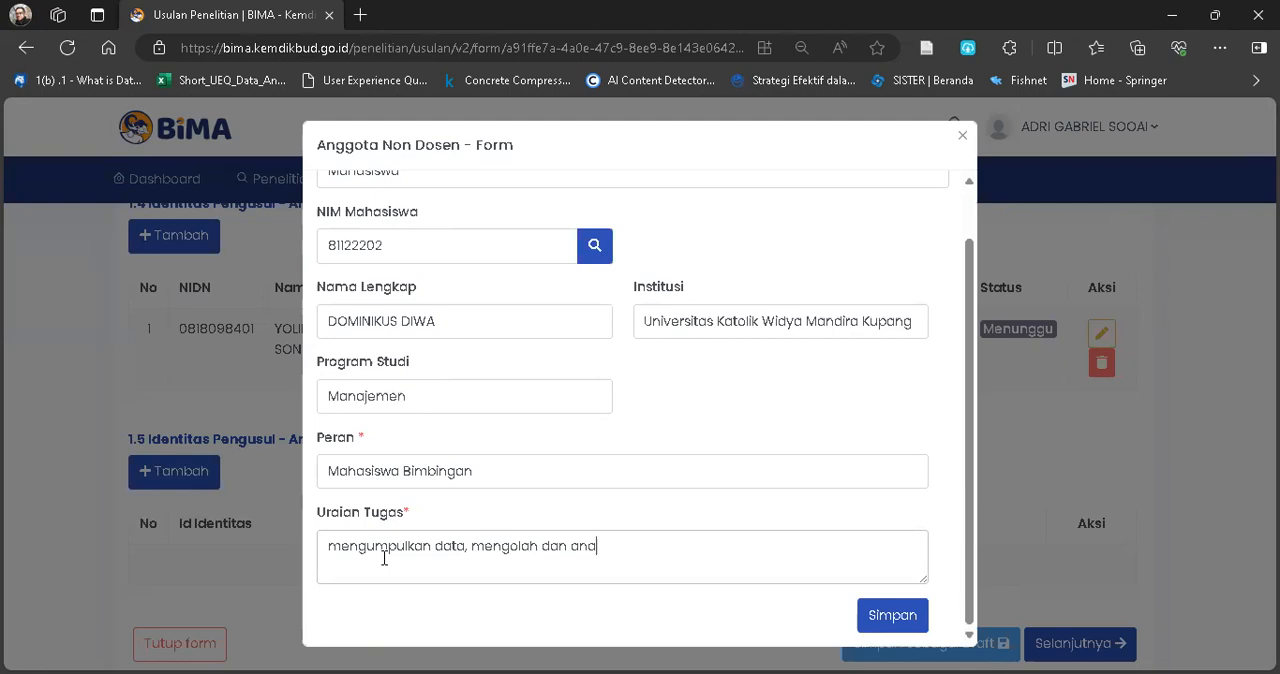
pyautogui.write('lisis data, menyusun draft artikel jurnal')
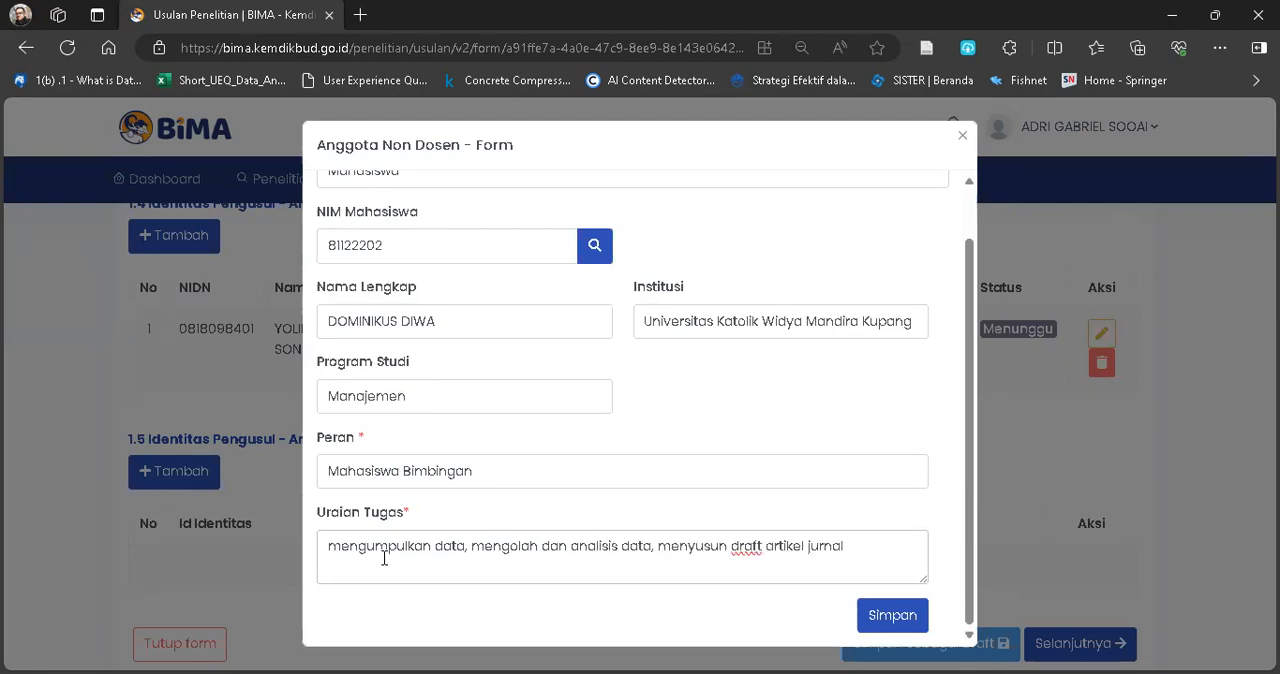
pyautogui.click(880, 622)
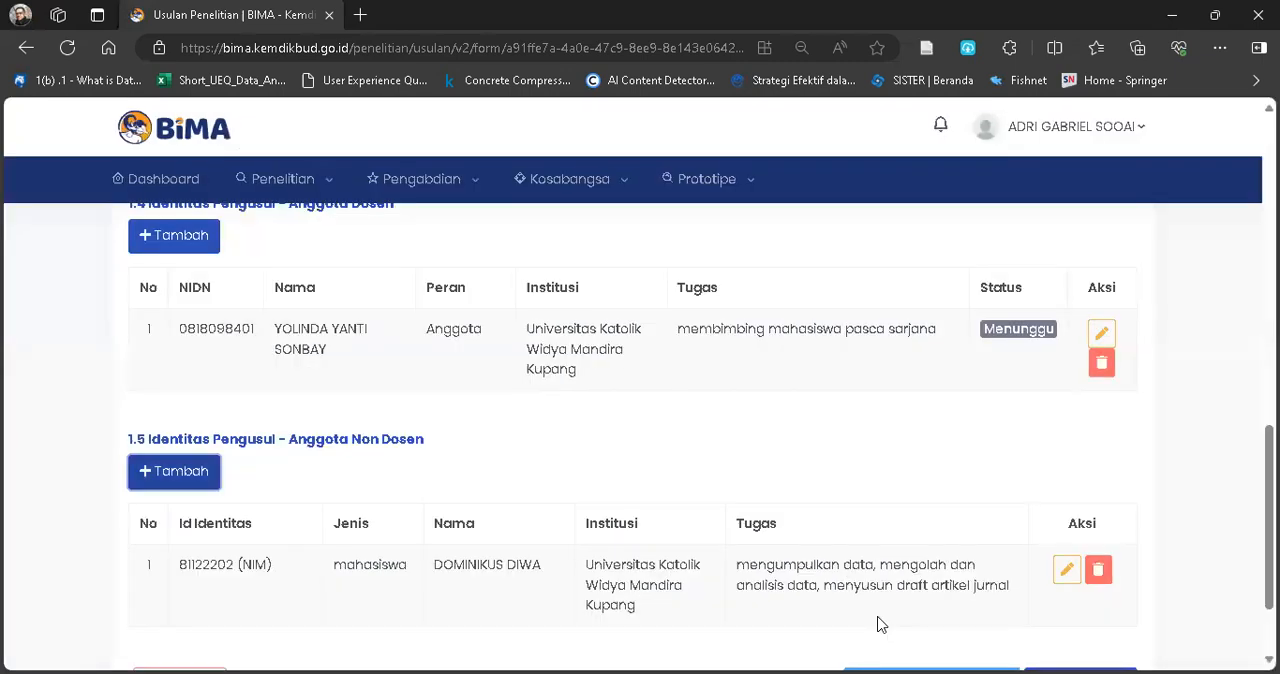
# Check the Identitas Usulan entries, save them as a draft and continue to the Substansi dan Luaran stage.
pyautogui.scroll(10, 575, 449)
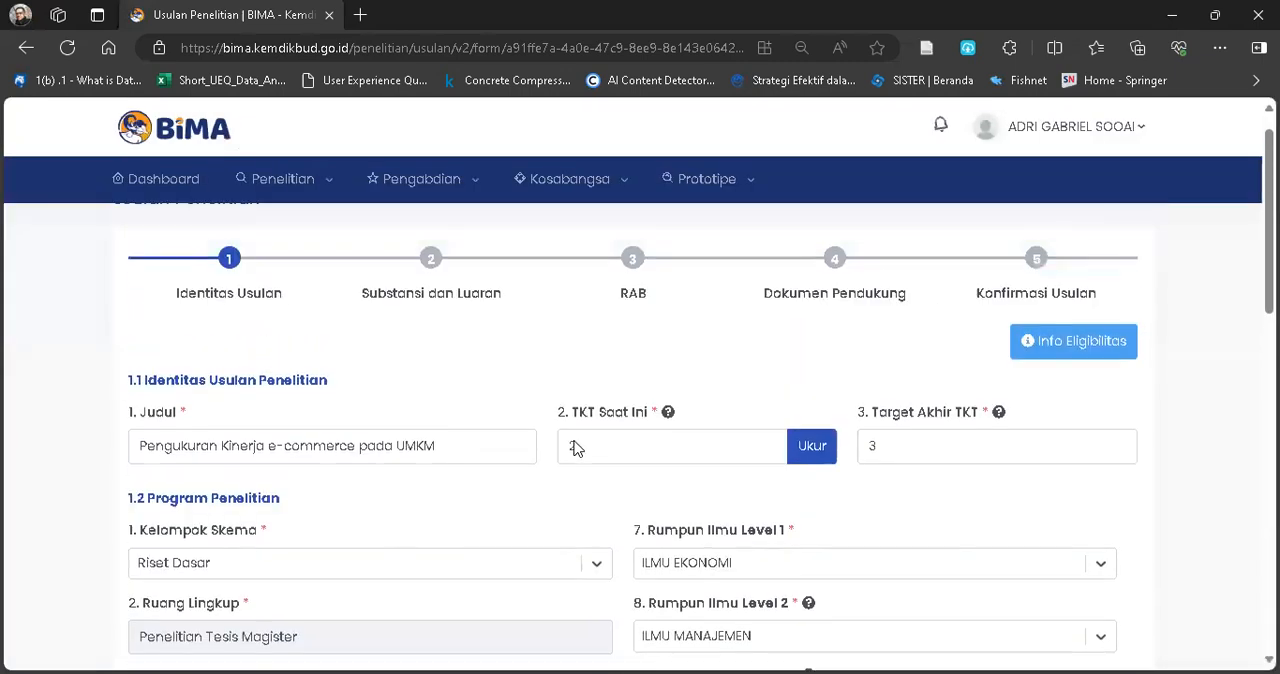
pyautogui.scroll(1, 575, 449)
pyautogui.scroll(-6, 575, 449)
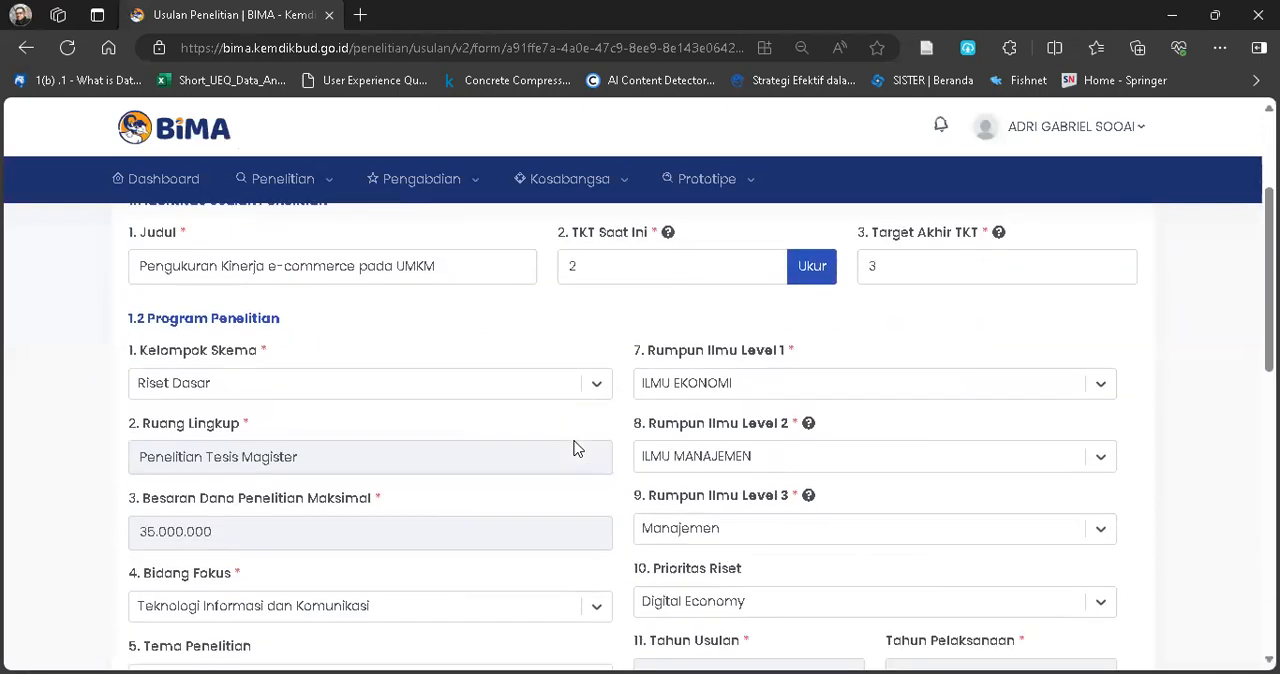
pyautogui.scroll(-2, 575, 440)
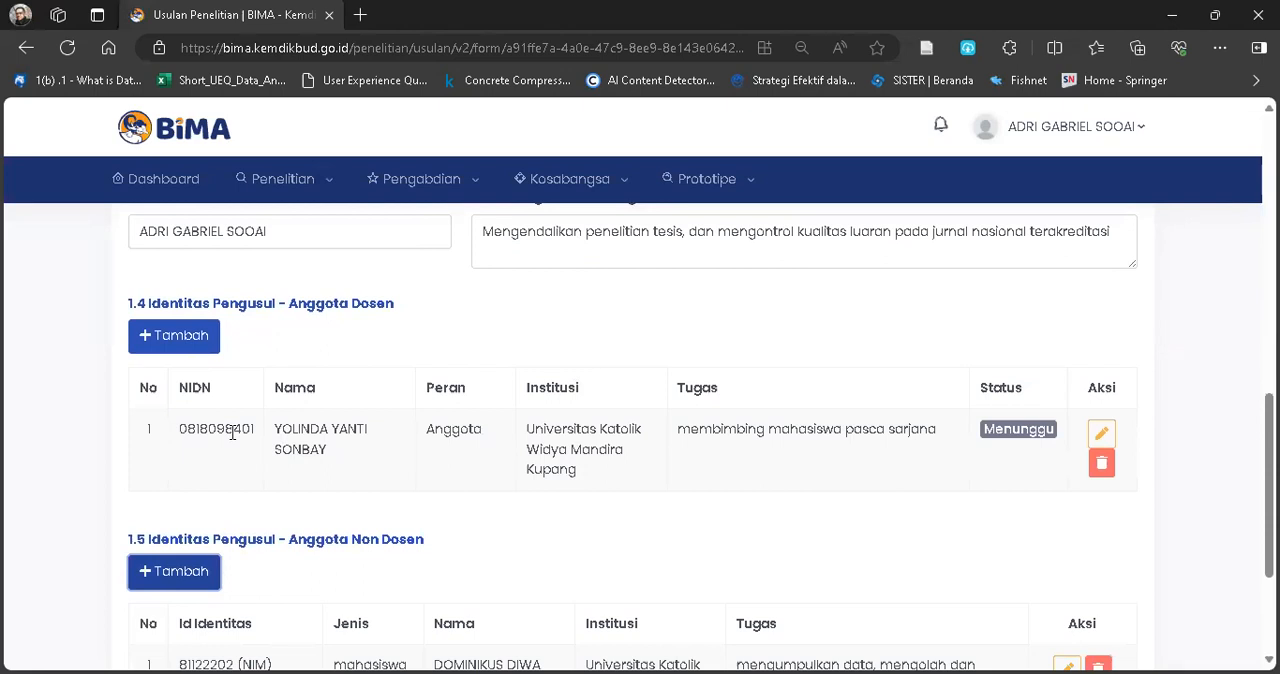
pyautogui.scroll(-1, 443, 458)
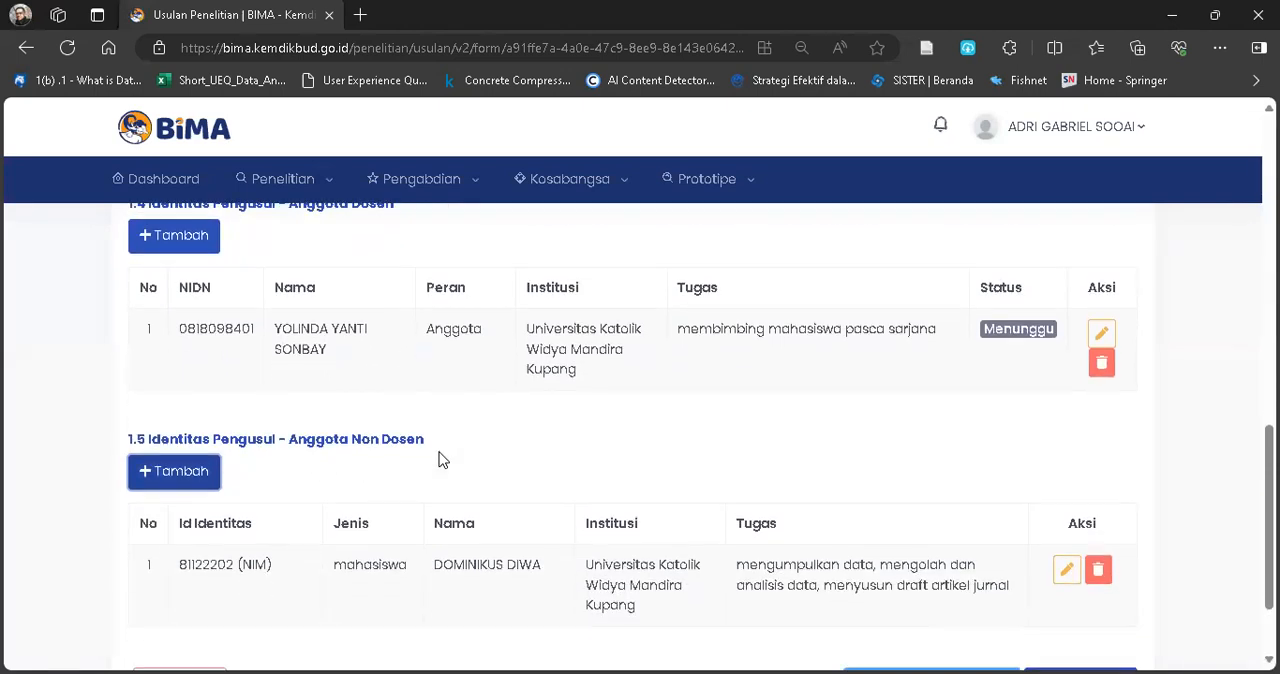
pyautogui.scroll(-1, 455, 355)
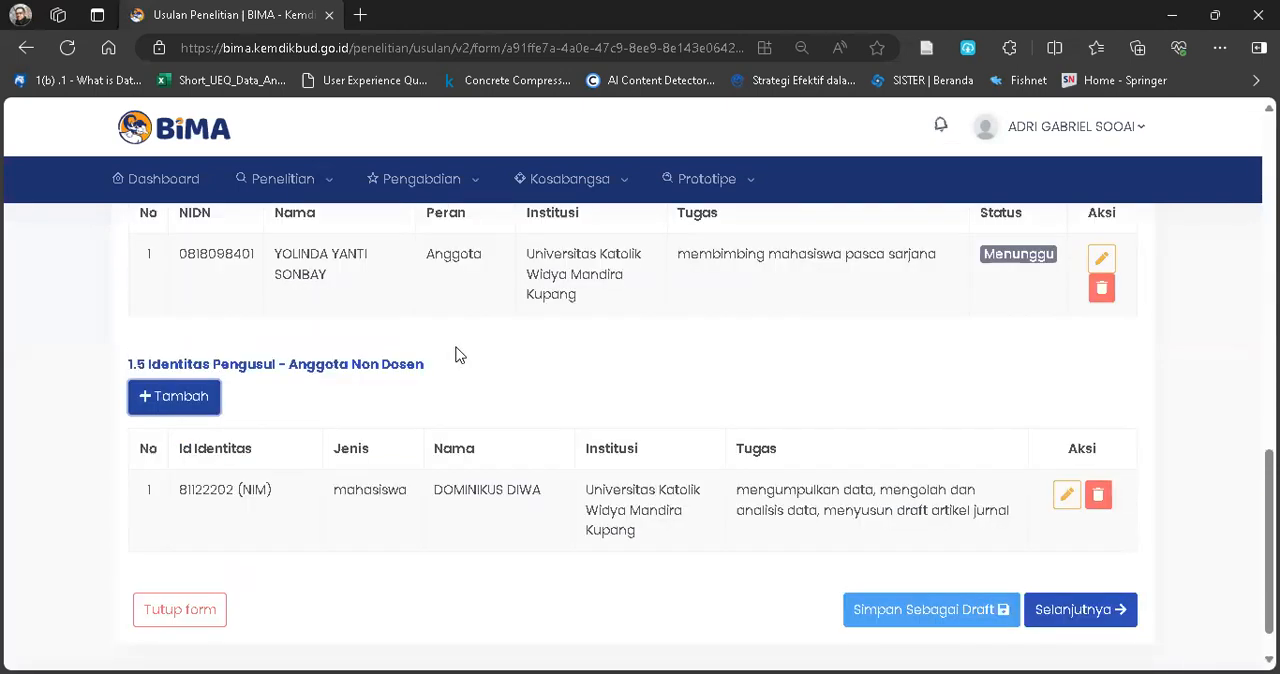
pyautogui.scroll(-1, 455, 355)
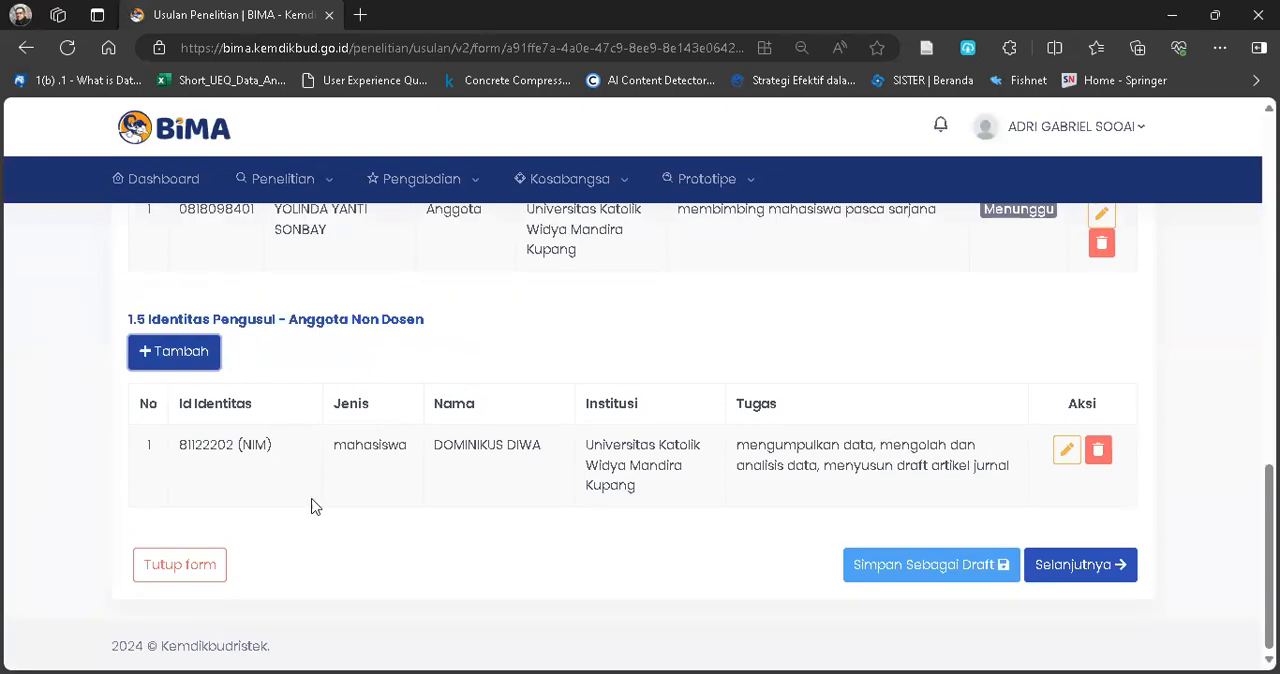
pyautogui.click(928, 573)
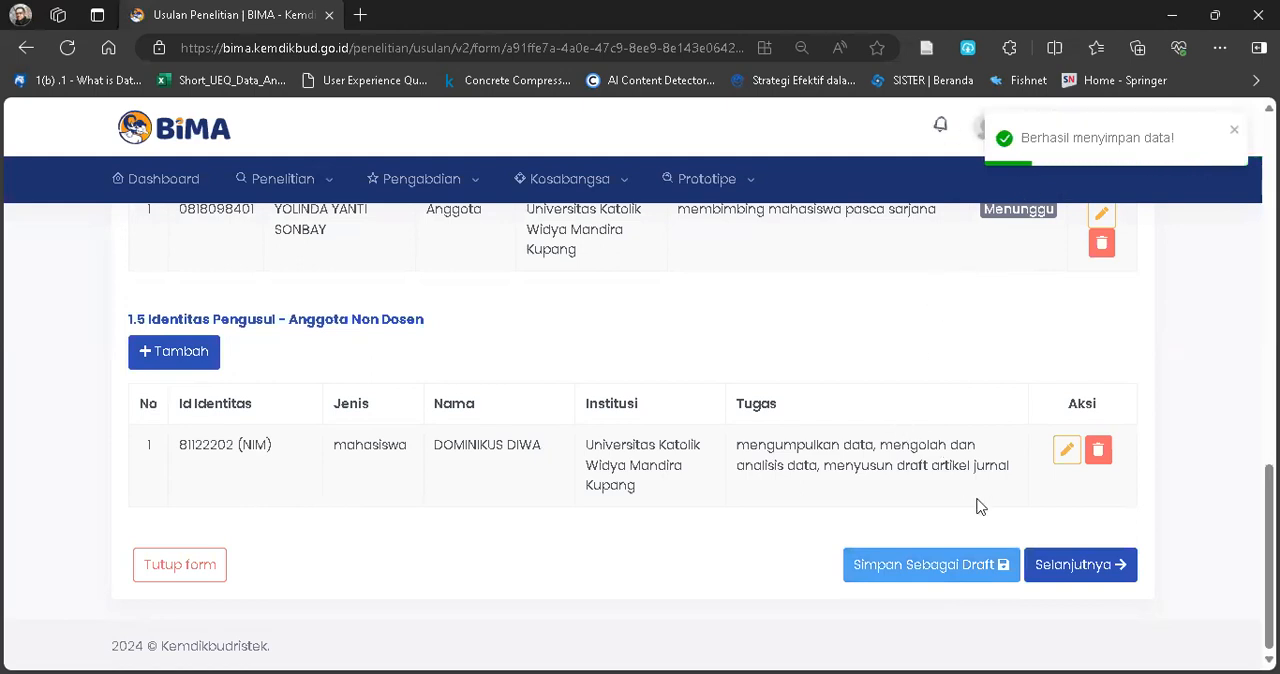
pyautogui.click(1062, 565)
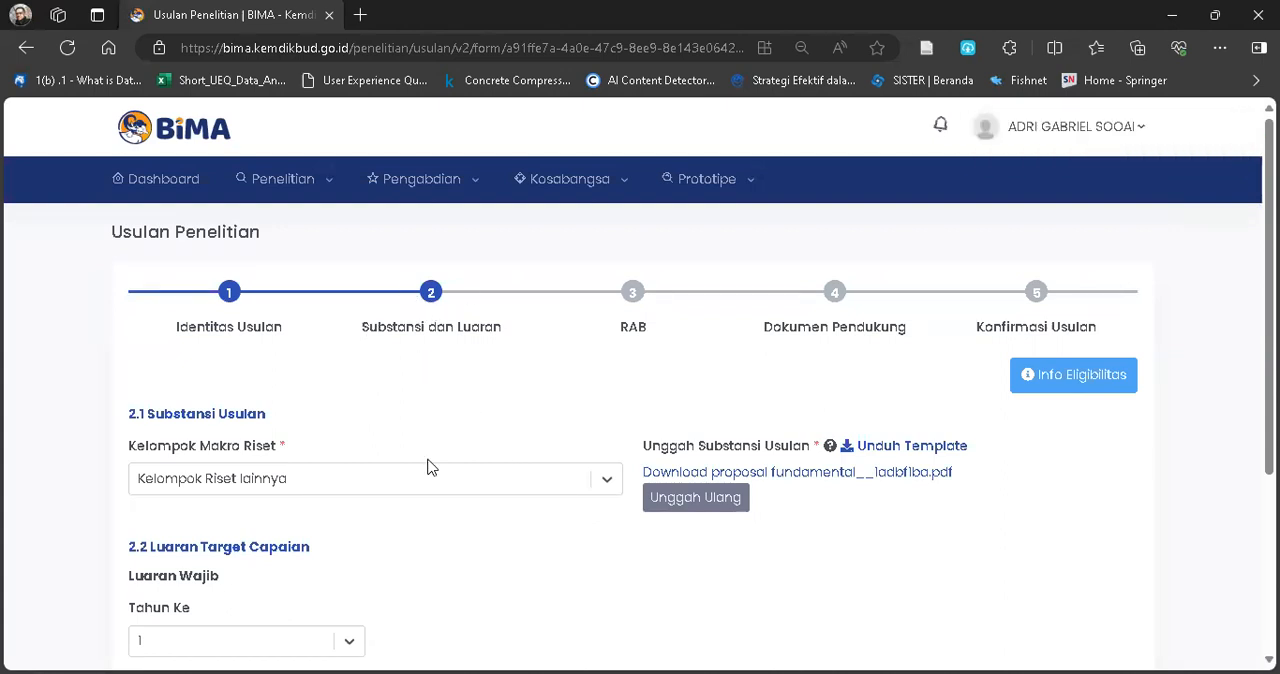
# Choose Kelompok Riset lainnya as the Kelompok Makro Riset under Substansi Usulan.
pyautogui.scroll(-2, 428, 465)
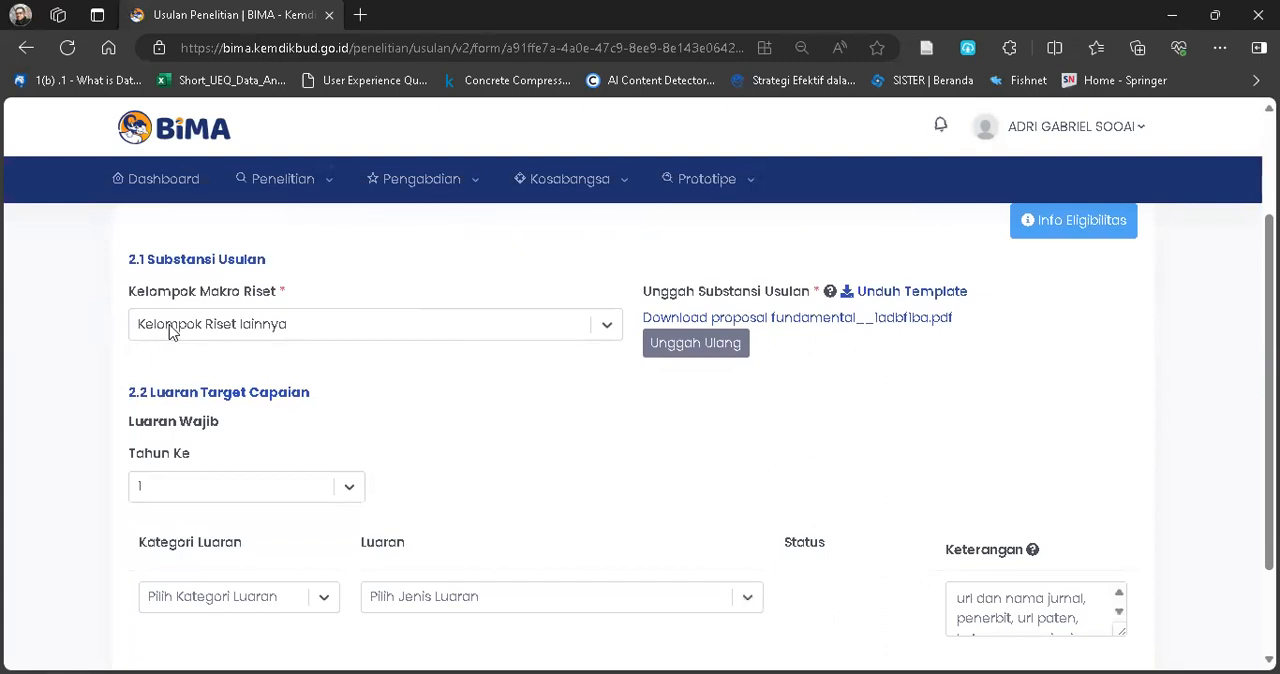
pyautogui.click(607, 330)
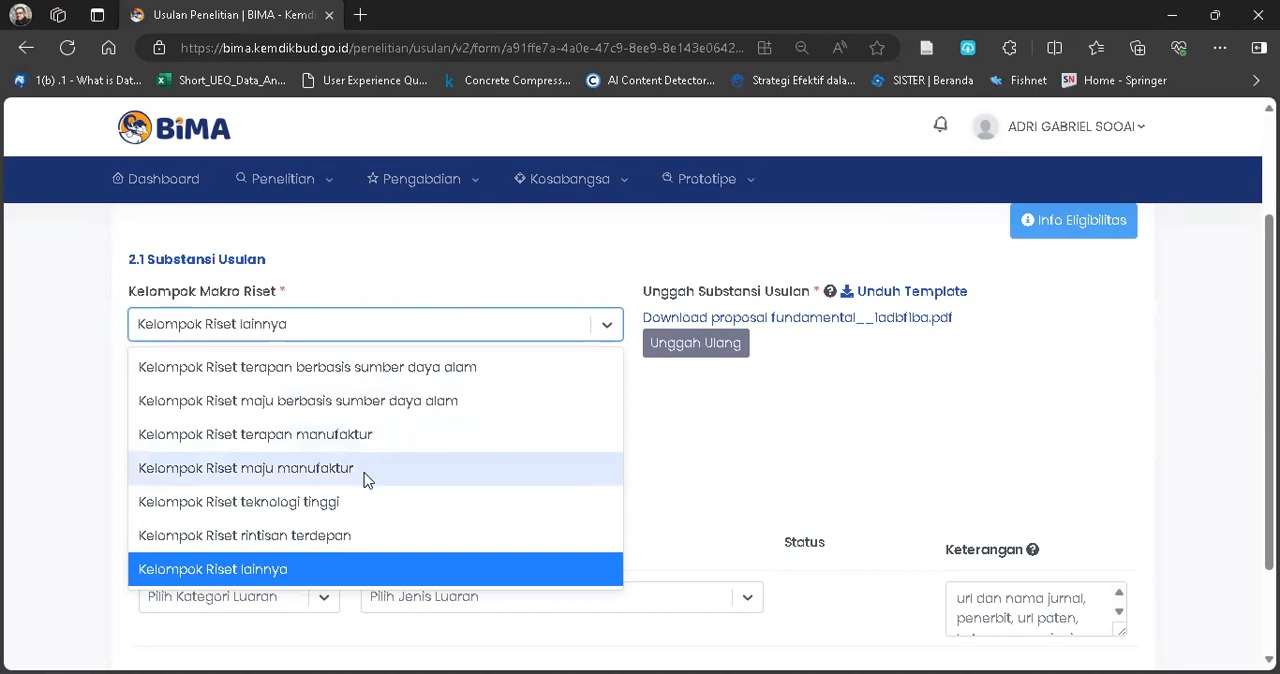
pyautogui.click(360, 570)
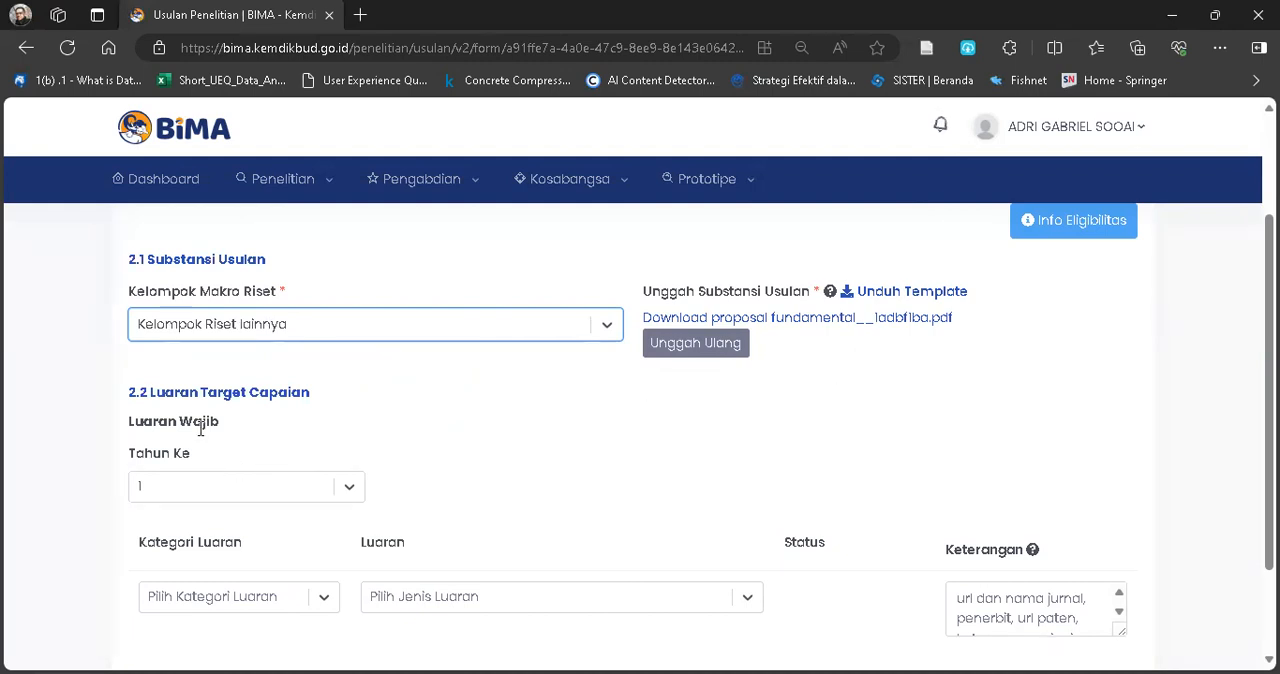
# Set the Luaran Wajib for Tahun Ke 1 to category Artikel di Jurnal with luaran Artikel di Jurnal Bereputasi Nasional Terindeks SINTA 1-4.
pyautogui.scroll(-2, 490, 477)
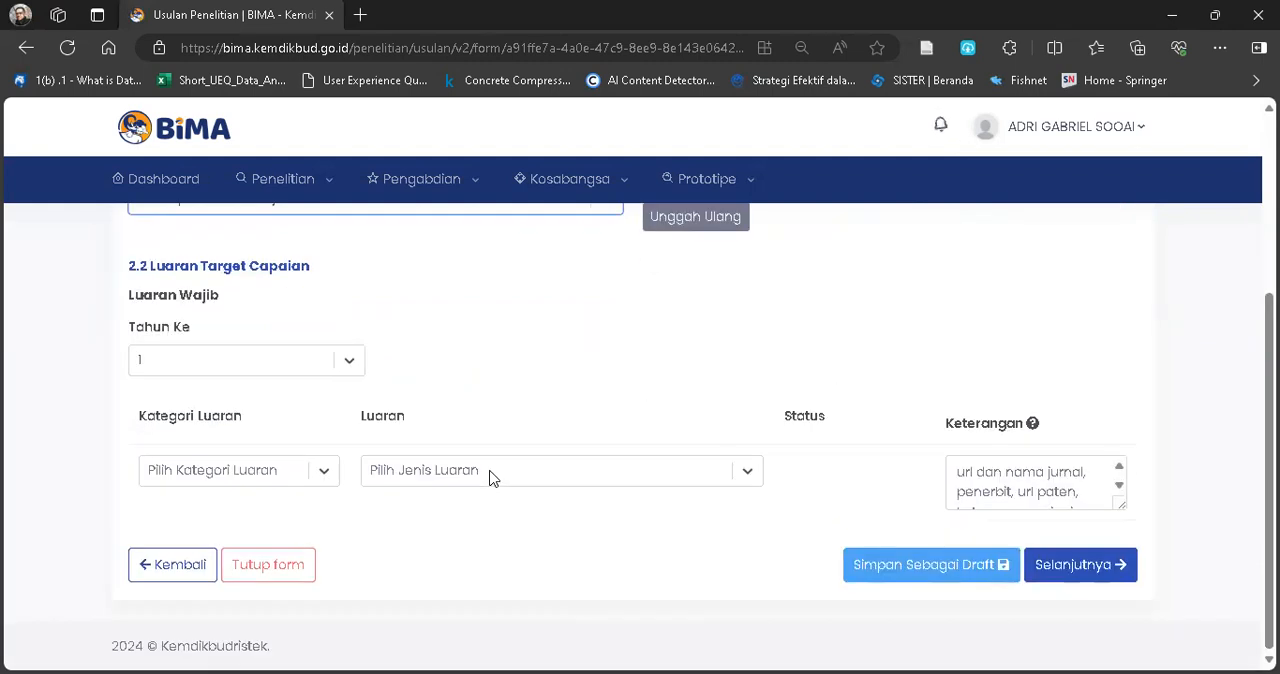
pyautogui.click(321, 475)
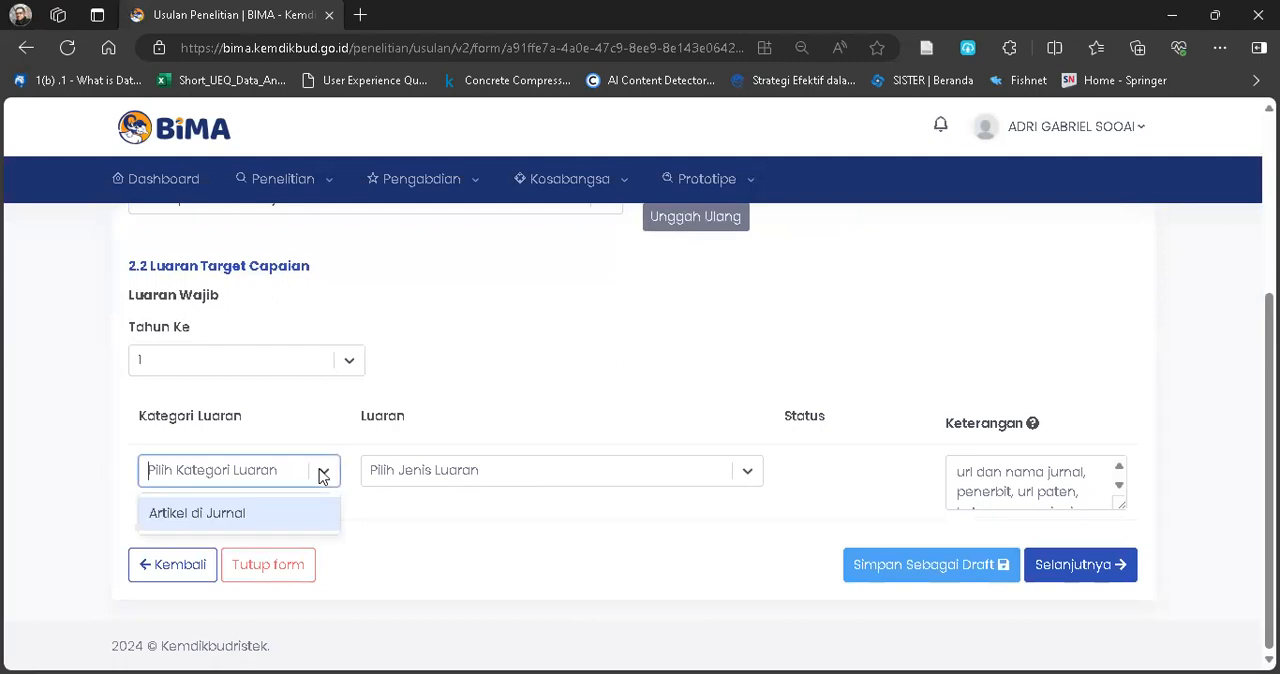
pyautogui.click(288, 503)
pyautogui.click(476, 477)
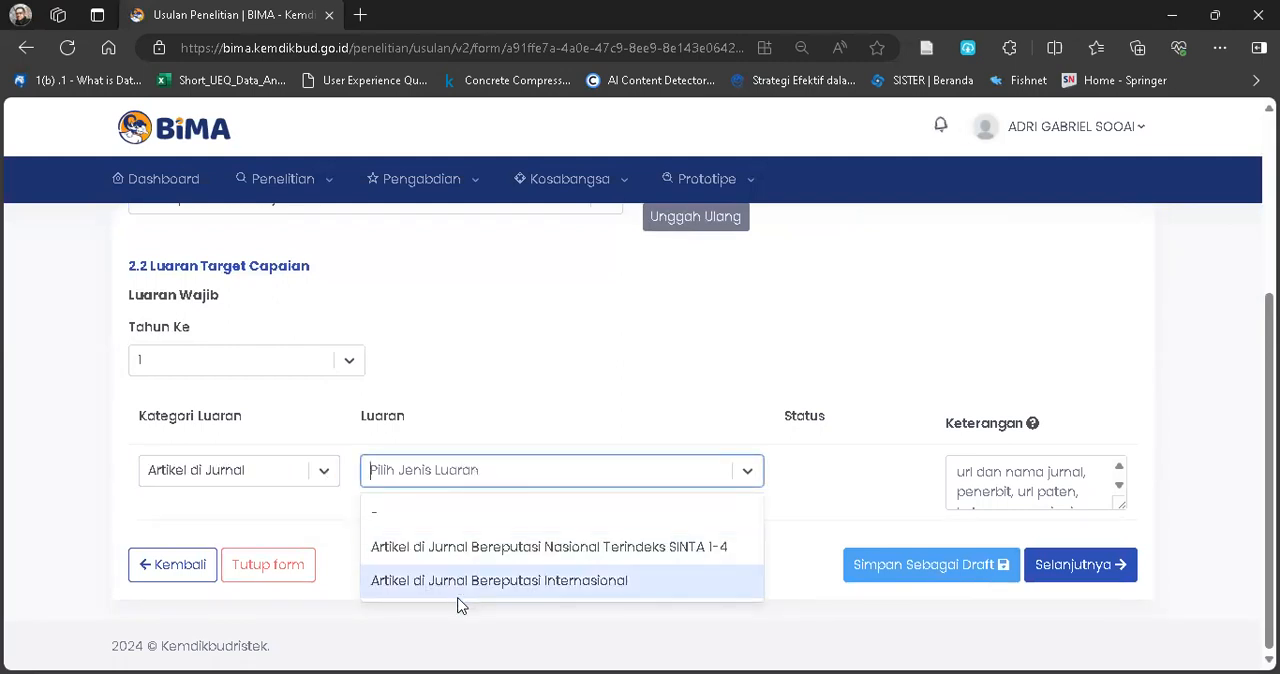
pyautogui.click(717, 546)
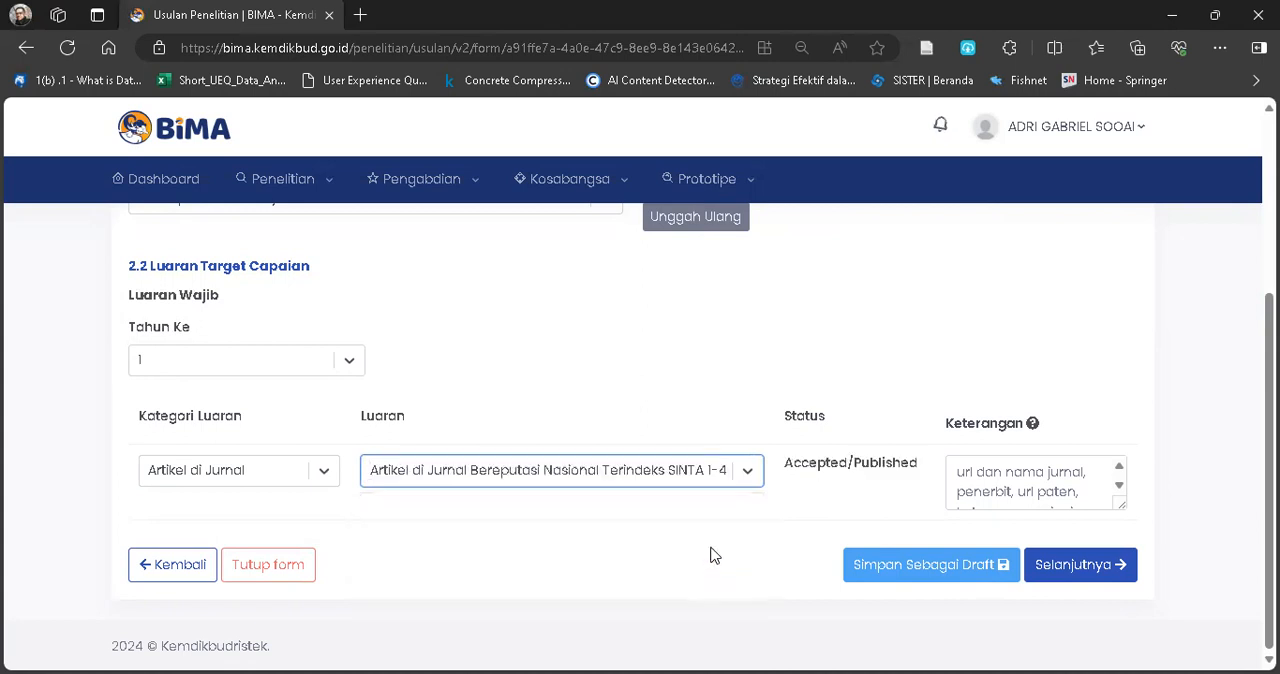
# Fill in the Keterangan of the journal article output with "http:://jurnal.ac.id".
pyautogui.click(1005, 478)
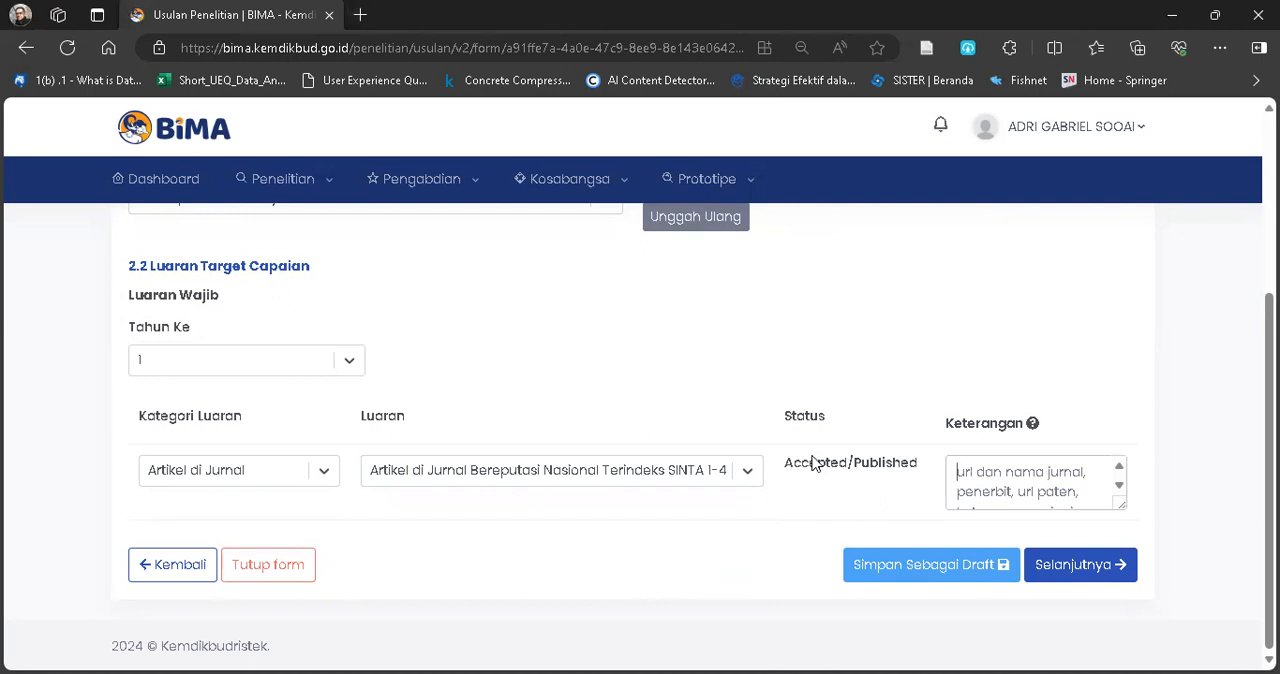
pyautogui.click(1006, 480)
pyautogui.write('htt')
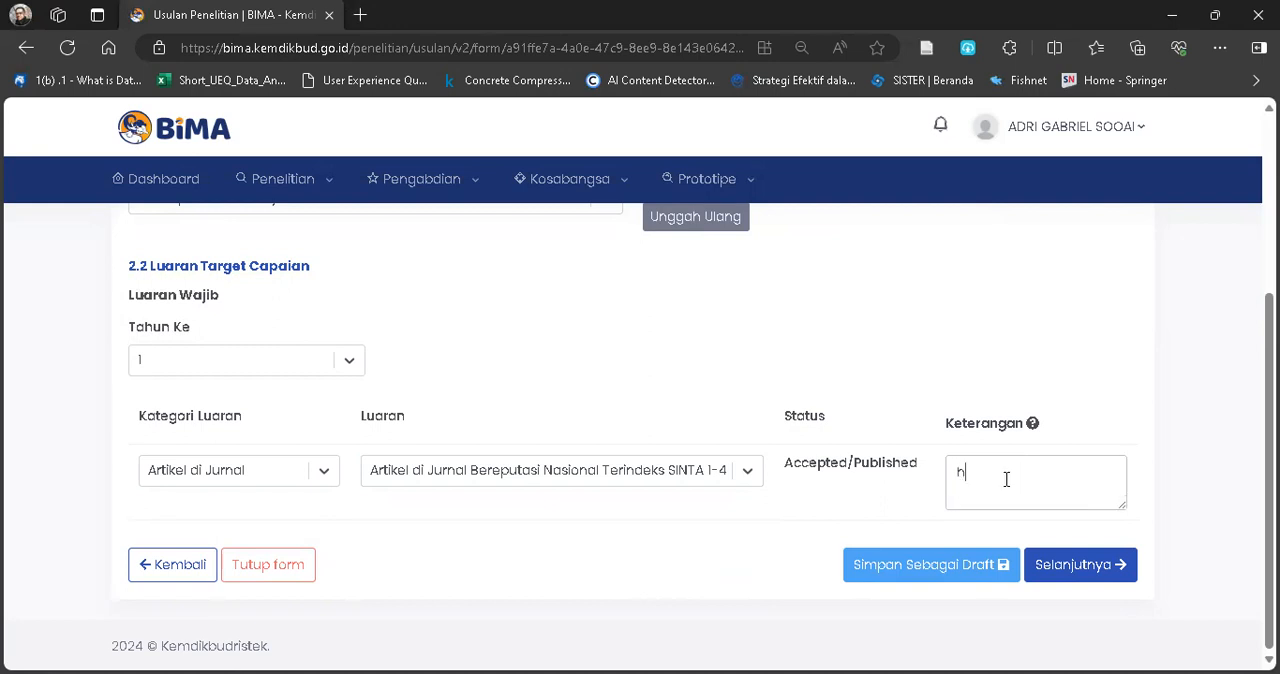
pyautogui.write('p://jurnal.ac.id')
# Open the Substansi Usulan template to view its Judul and Ringkasan sections, and return to the proposal form.
pyautogui.scroll(1, 1006, 479)
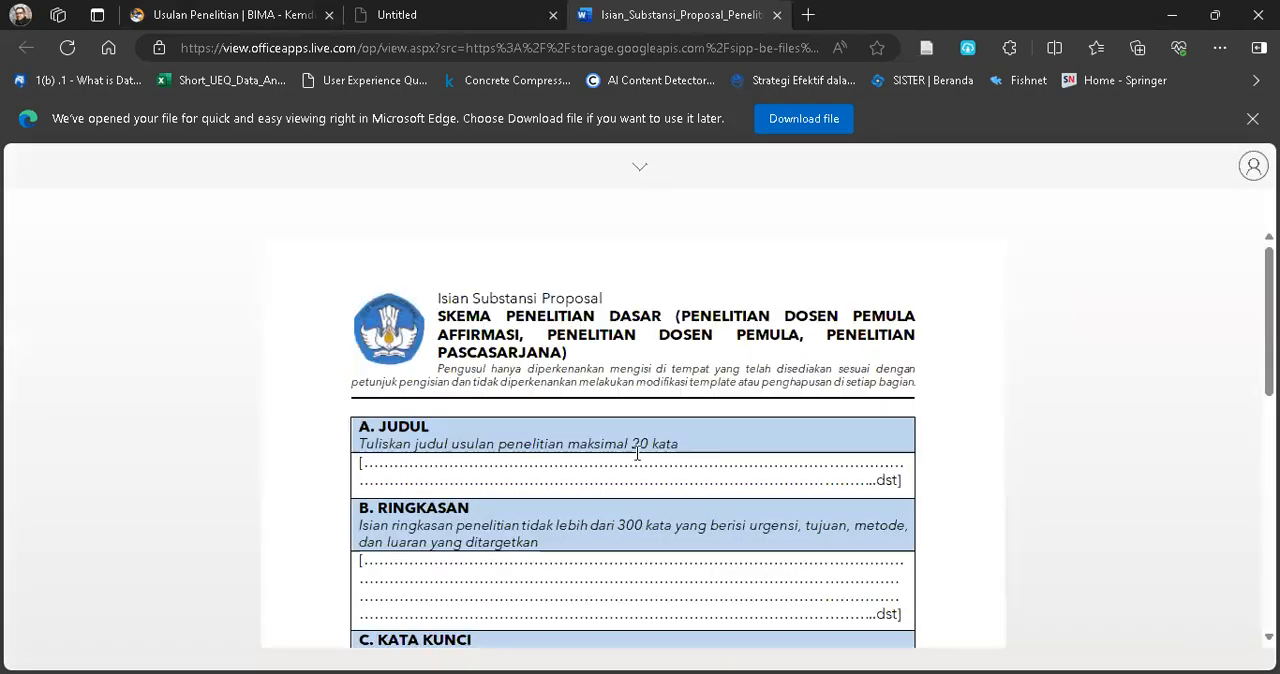
pyautogui.keyDown('ctrl'); pyautogui.scroll(5, 637, 453); pyautogui.keyUp('ctrl')
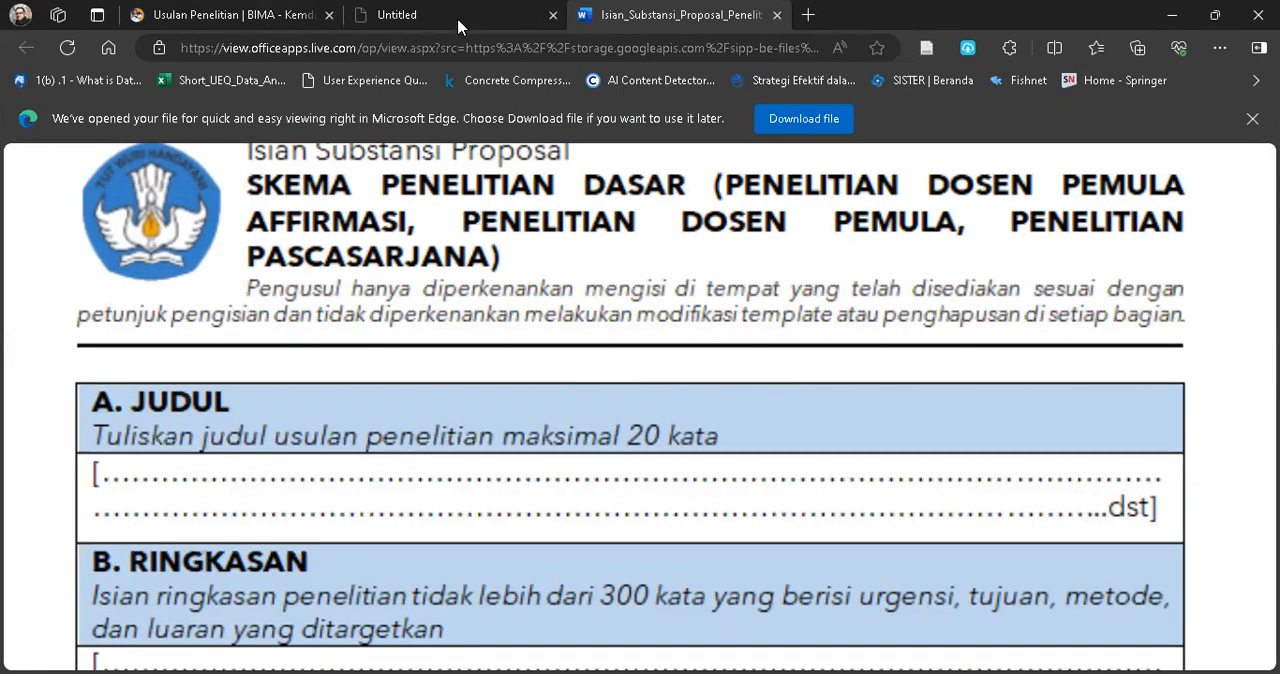
pyautogui.click(274, 14)
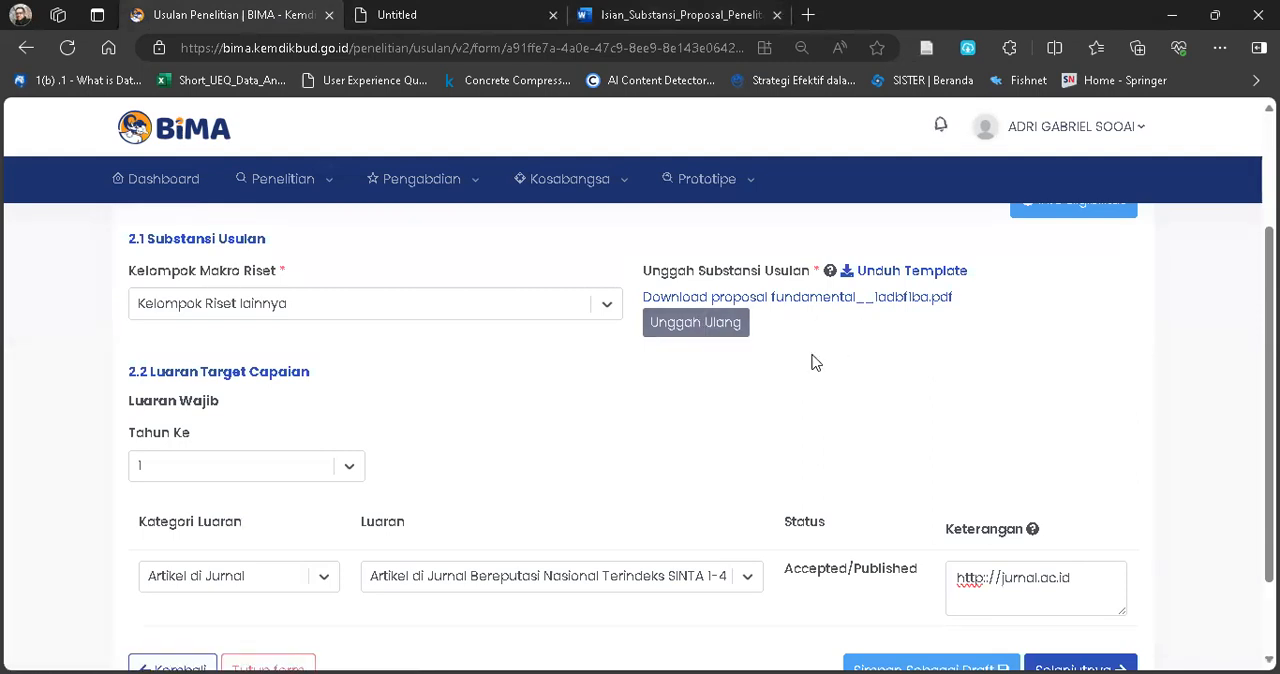
# Review the Substansi dan Luaran entries, save them as a draft and continue to the RAB stage.
pyautogui.scroll(2, 826, 413)
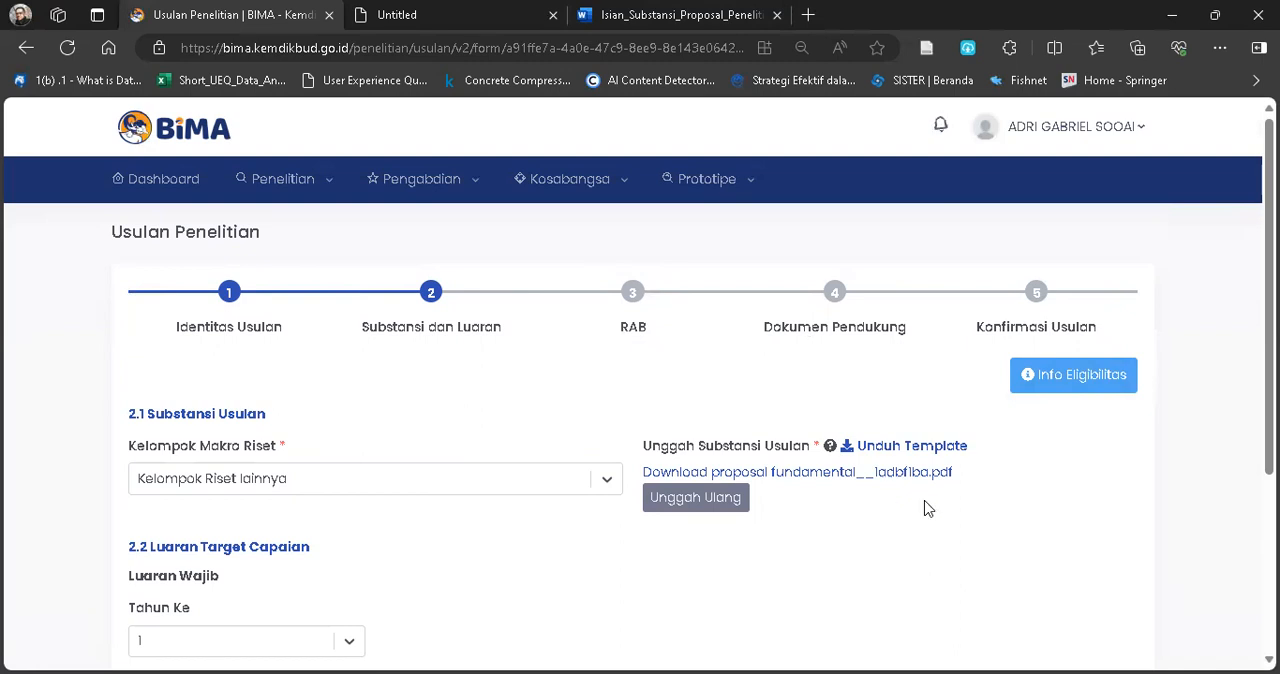
pyautogui.scroll(-1, 925, 508)
pyautogui.scroll(-3, 925, 508)
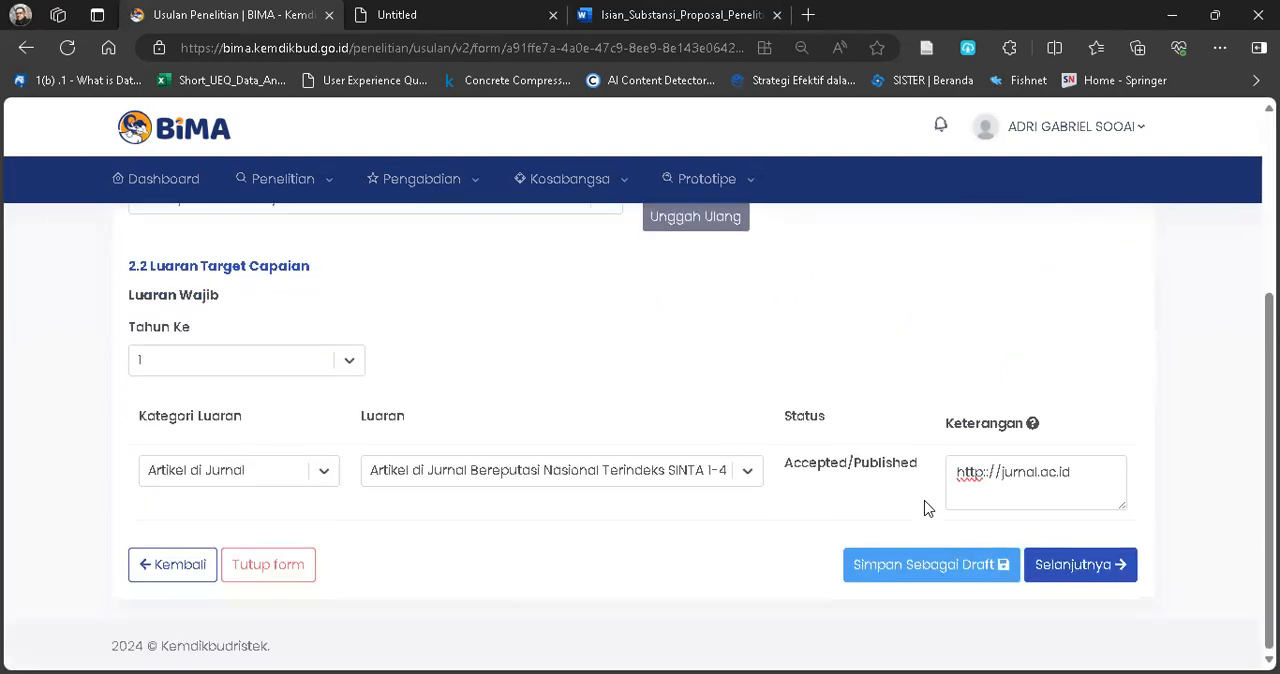
pyautogui.click(943, 565)
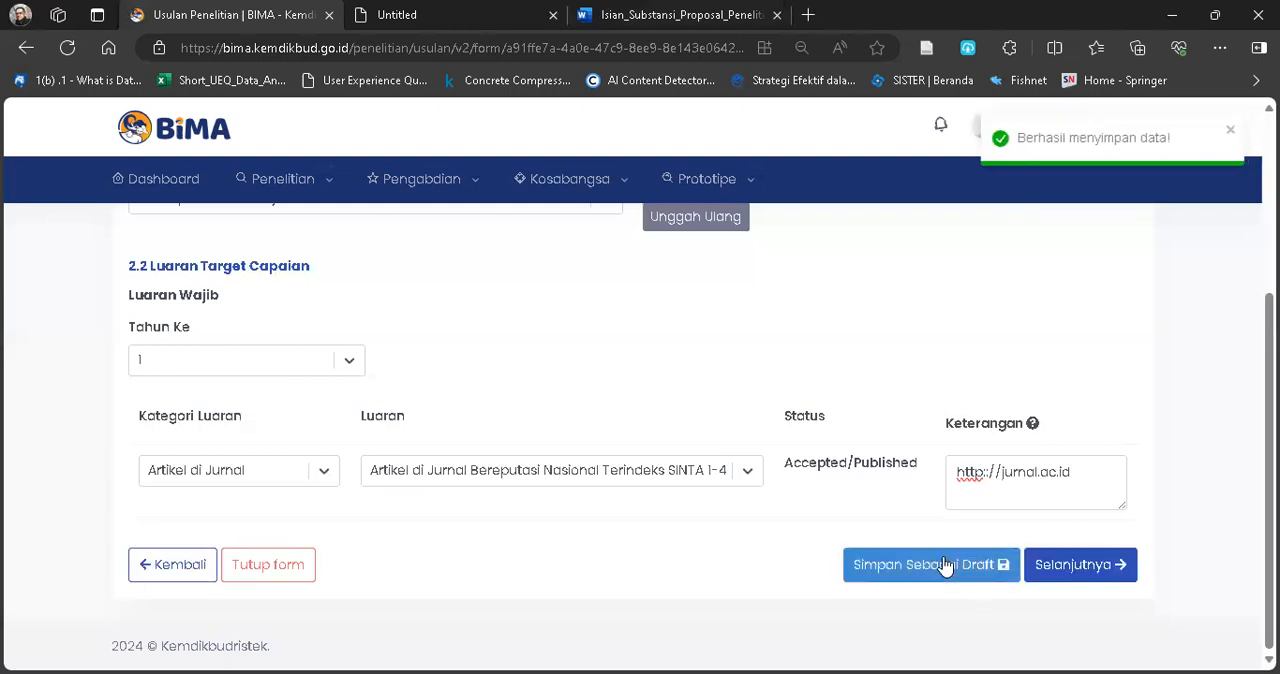
pyautogui.click(1072, 577)
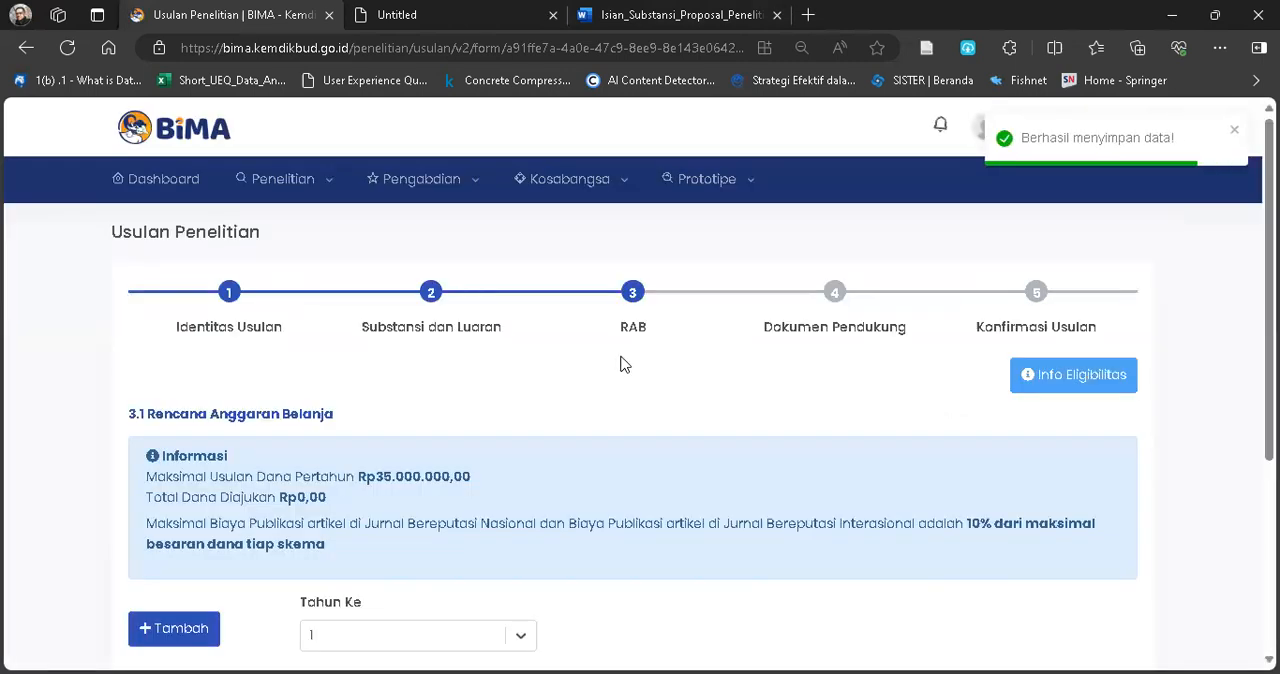
# Examine the Rencana Anggaran Belanja information and the Kelompok RAB and Komponen choices for Tahun Ke 1.
pyautogui.scroll(-2, 465, 462)
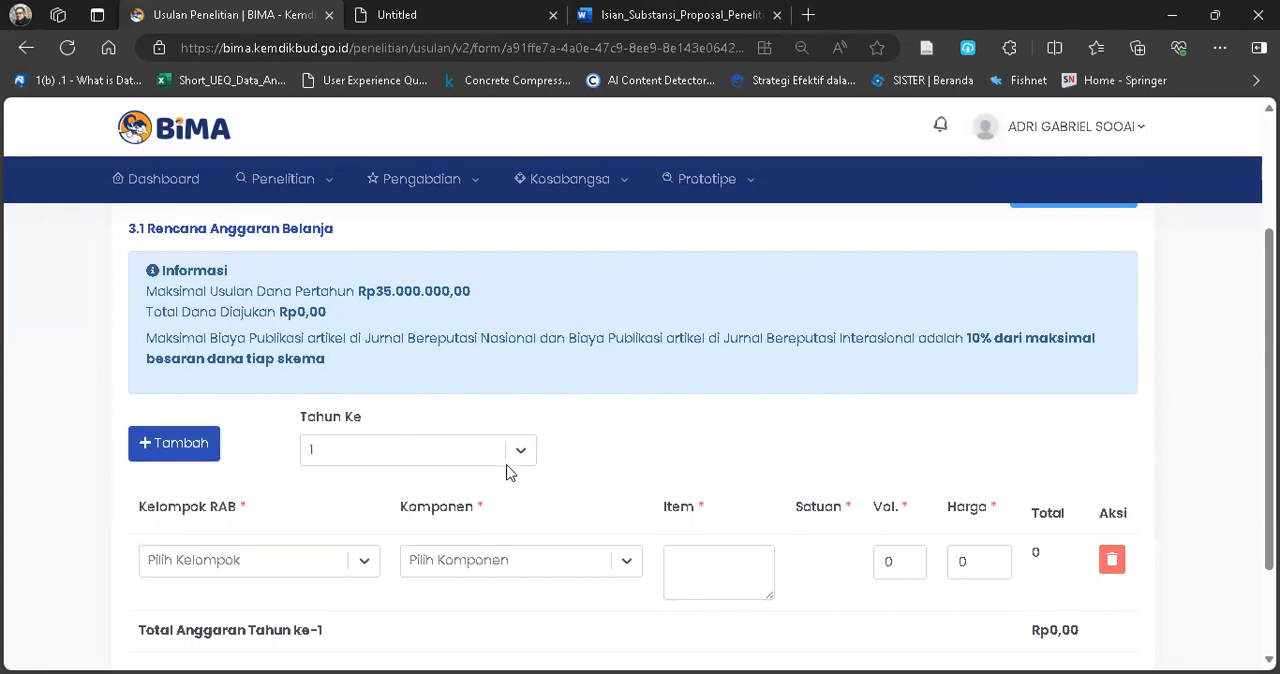
pyautogui.scroll(-2, 528, 462)
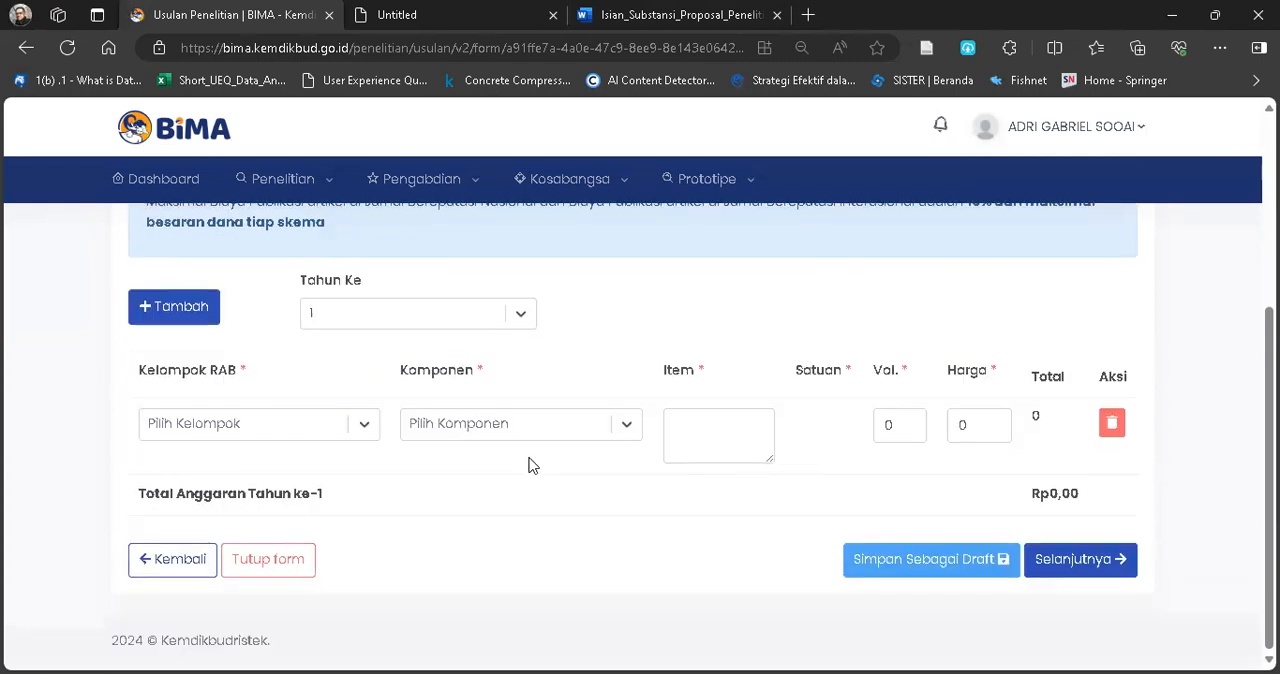
pyautogui.click(364, 431)
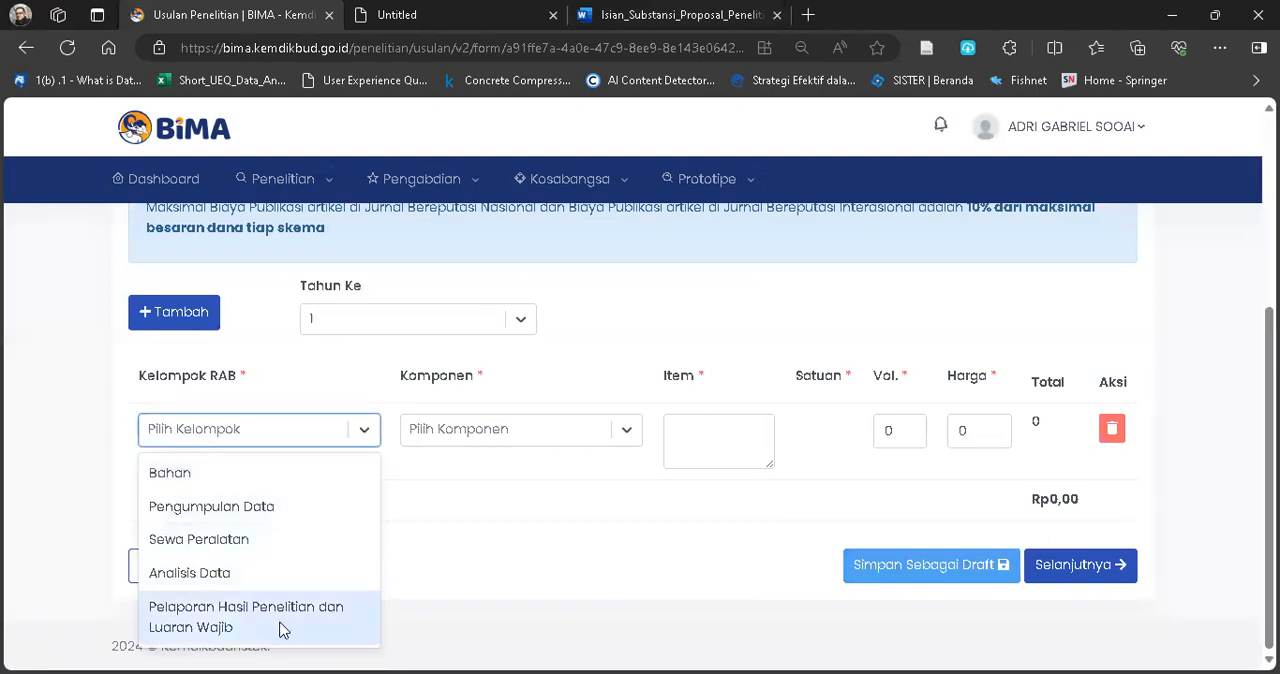
pyautogui.click(626, 432)
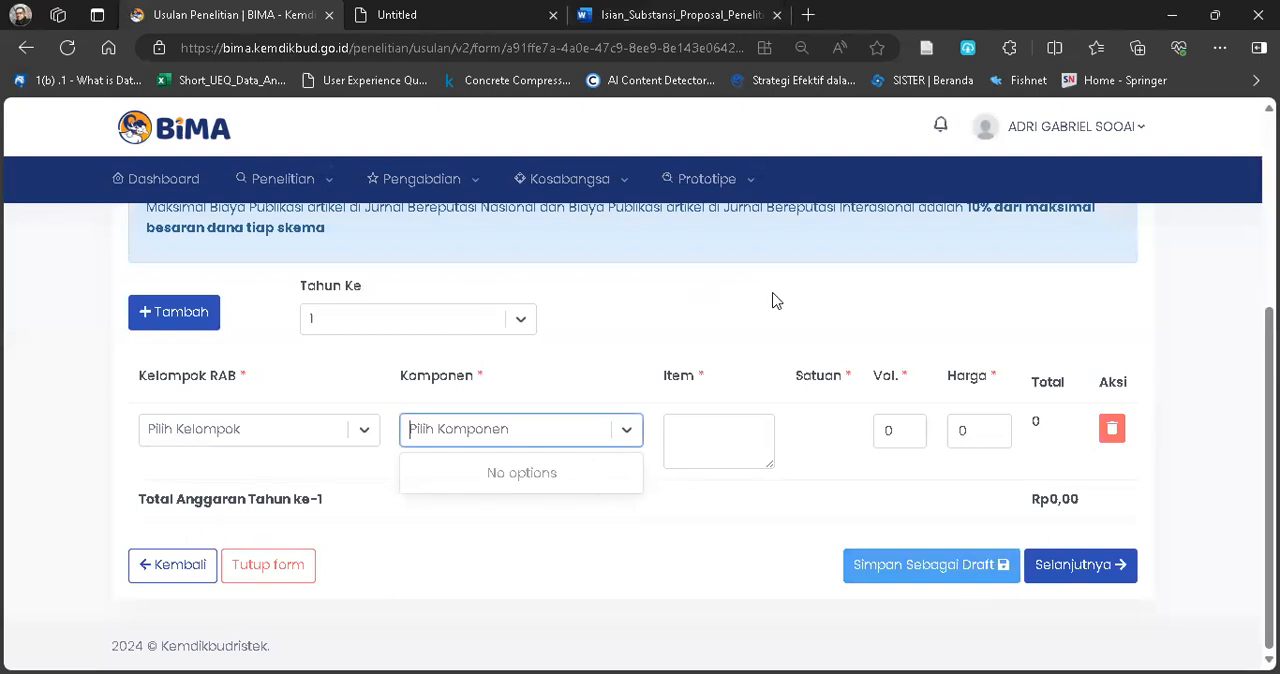
pyautogui.scroll(3, 775, 300)
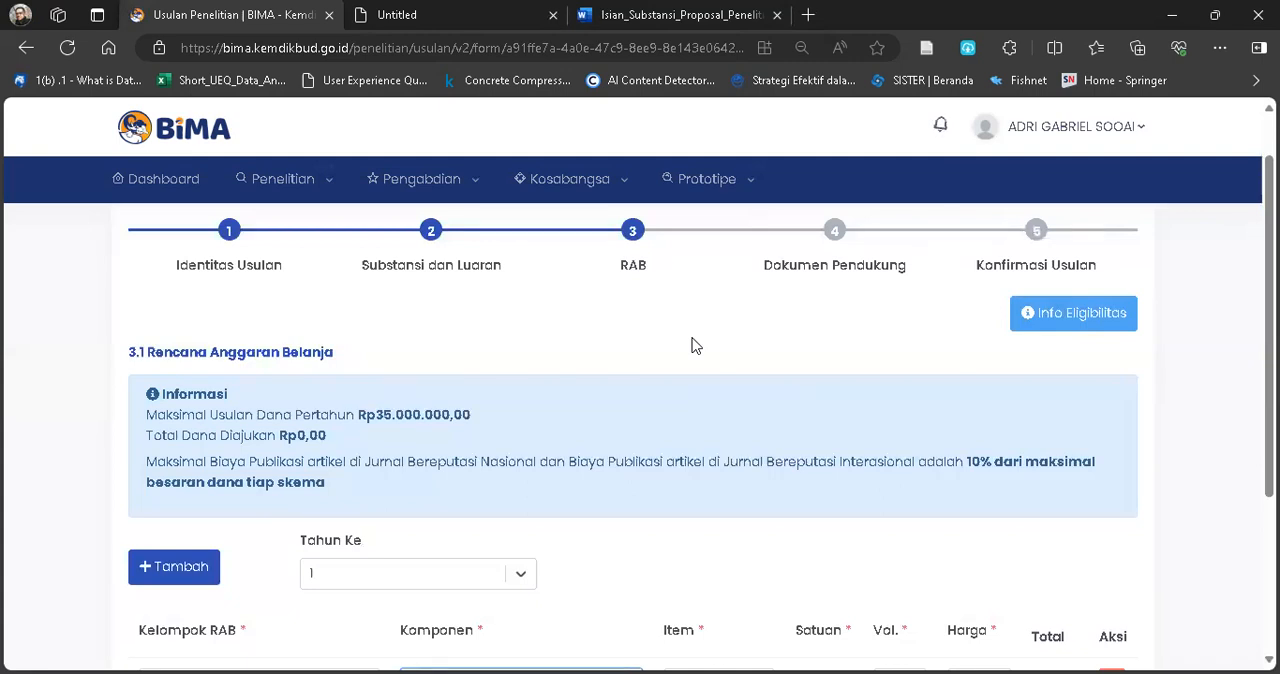
pyautogui.scroll(-3, 872, 466)
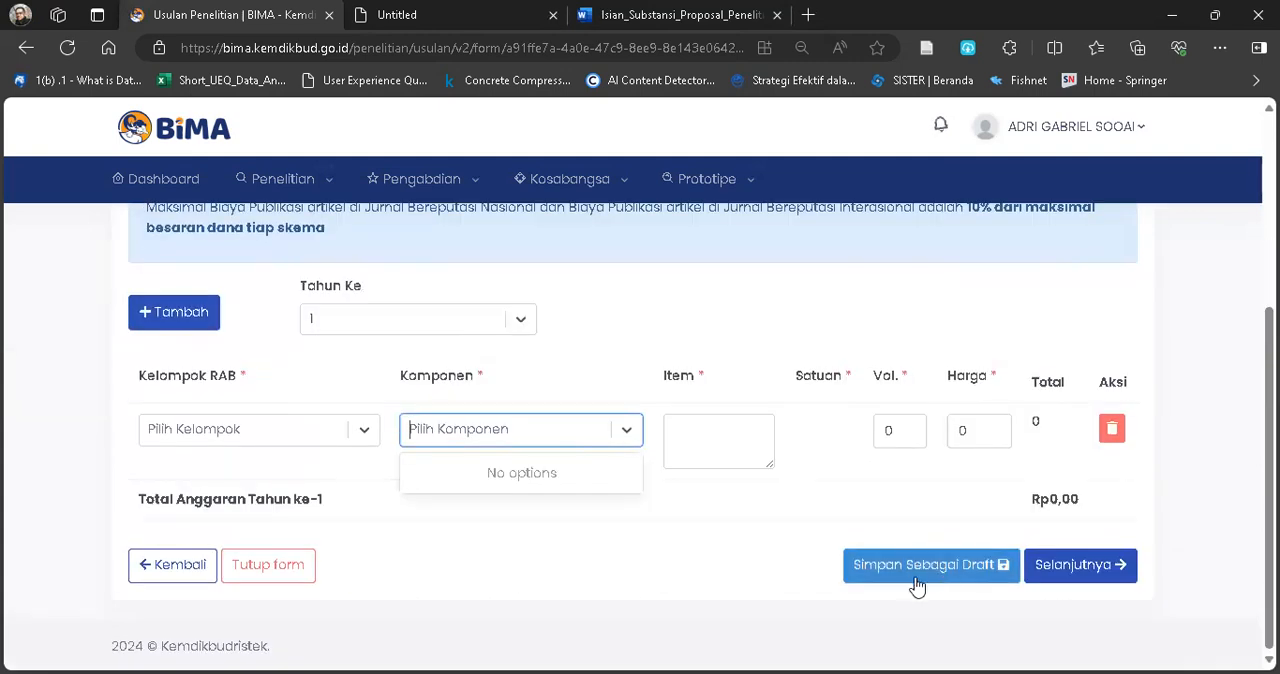